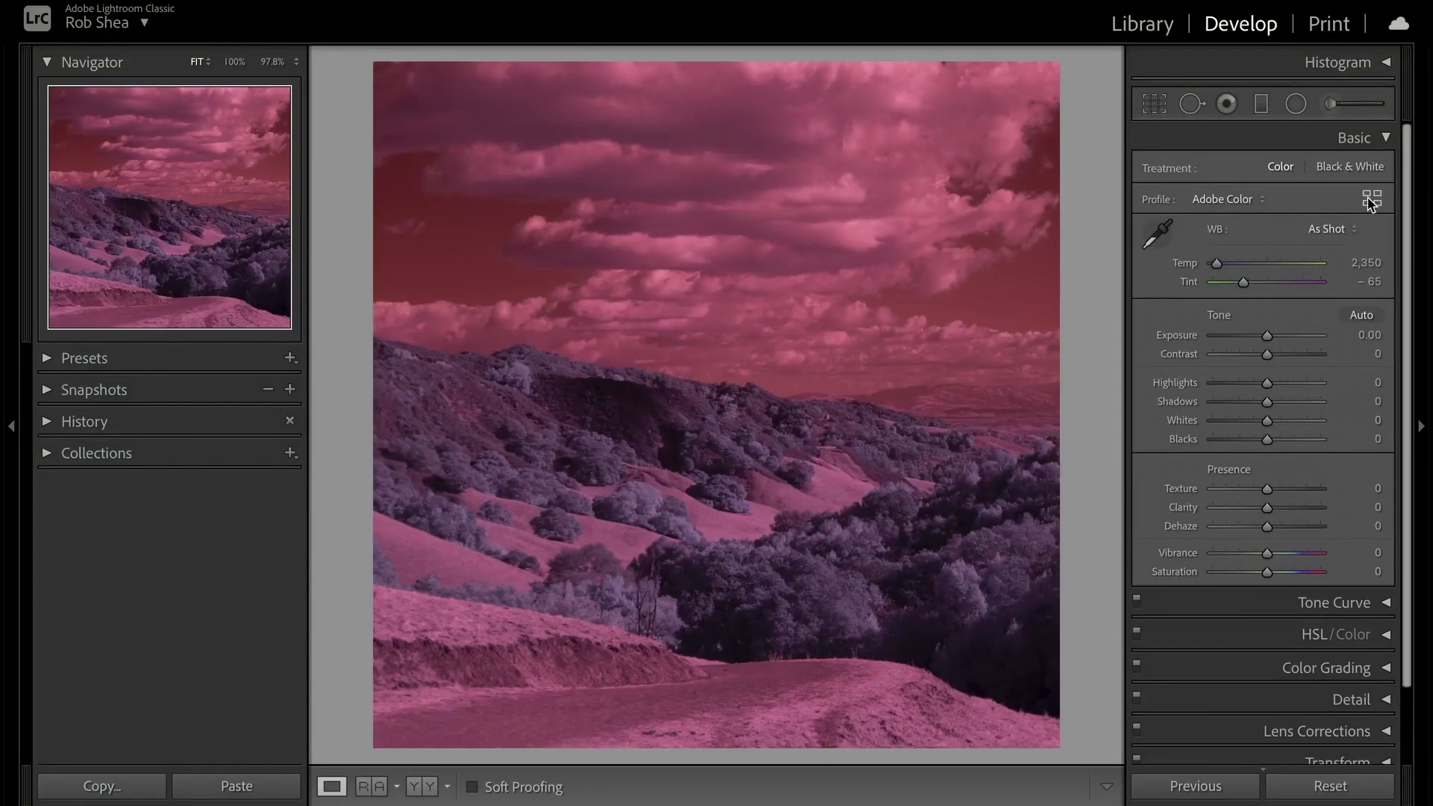
Step: Apply the IR Color Swap X-T20 -100 Hue profile and neutralise white balance by sampling the sky
left_click(1372, 200)
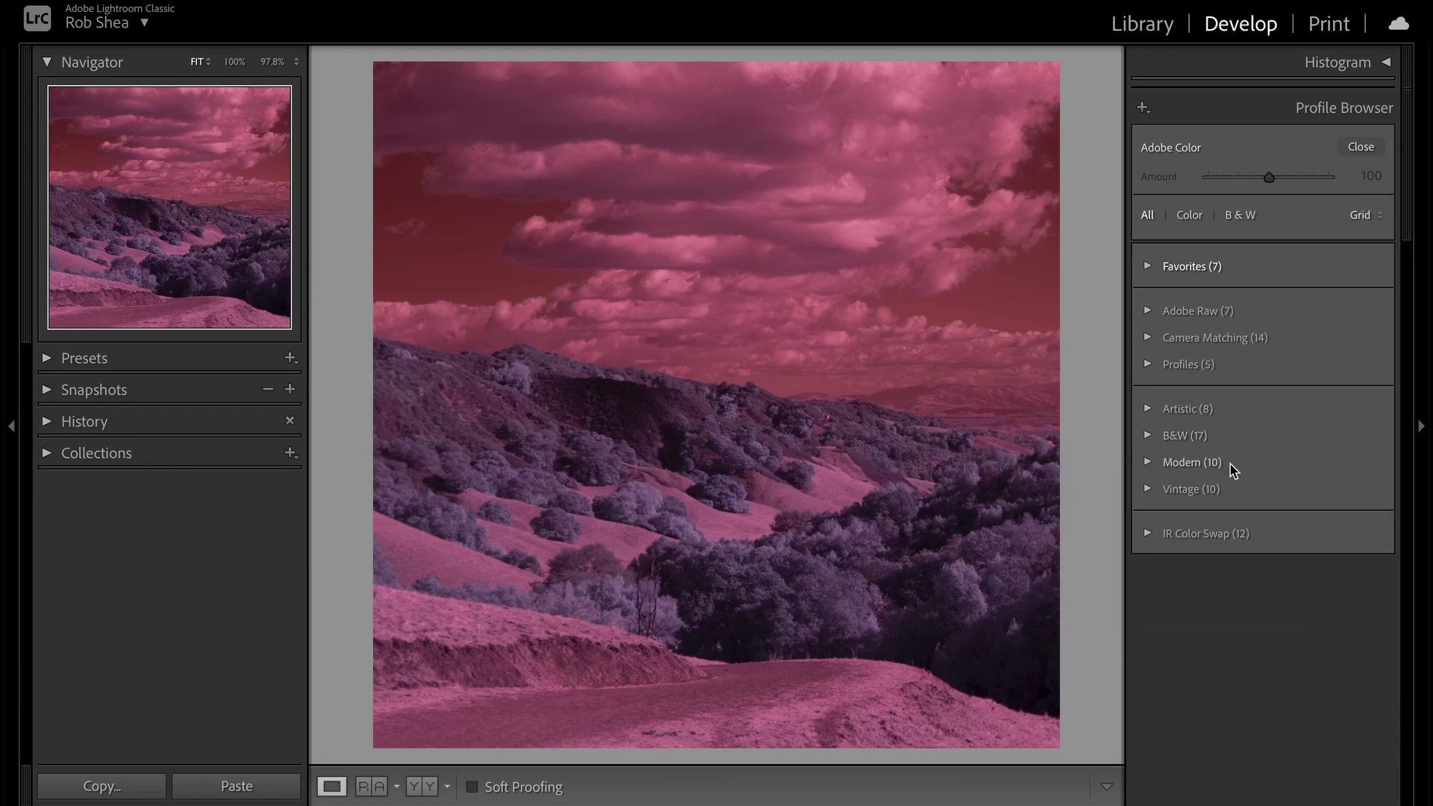
left_click(1215, 539)
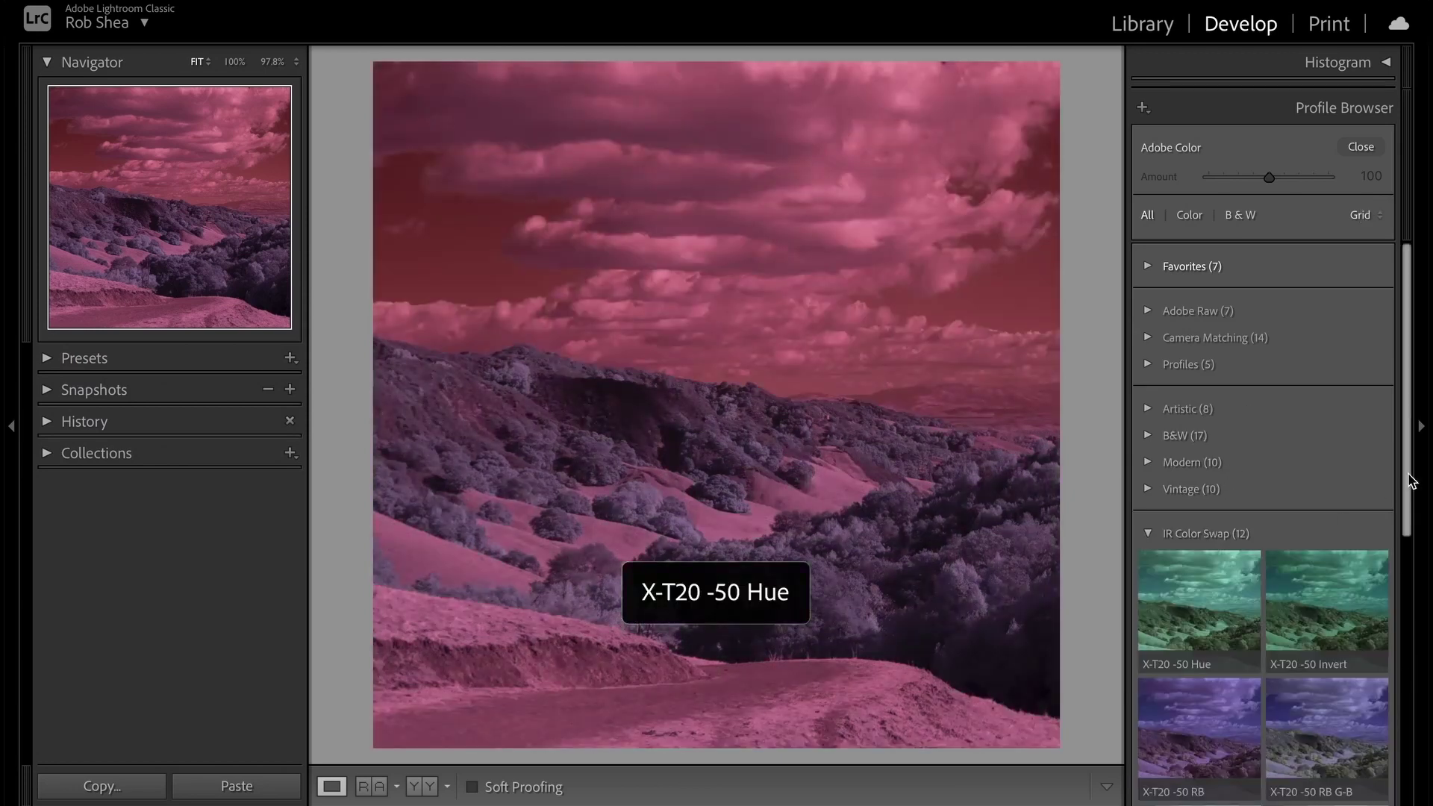
left_click_drag(1412, 482, 1404, 739)
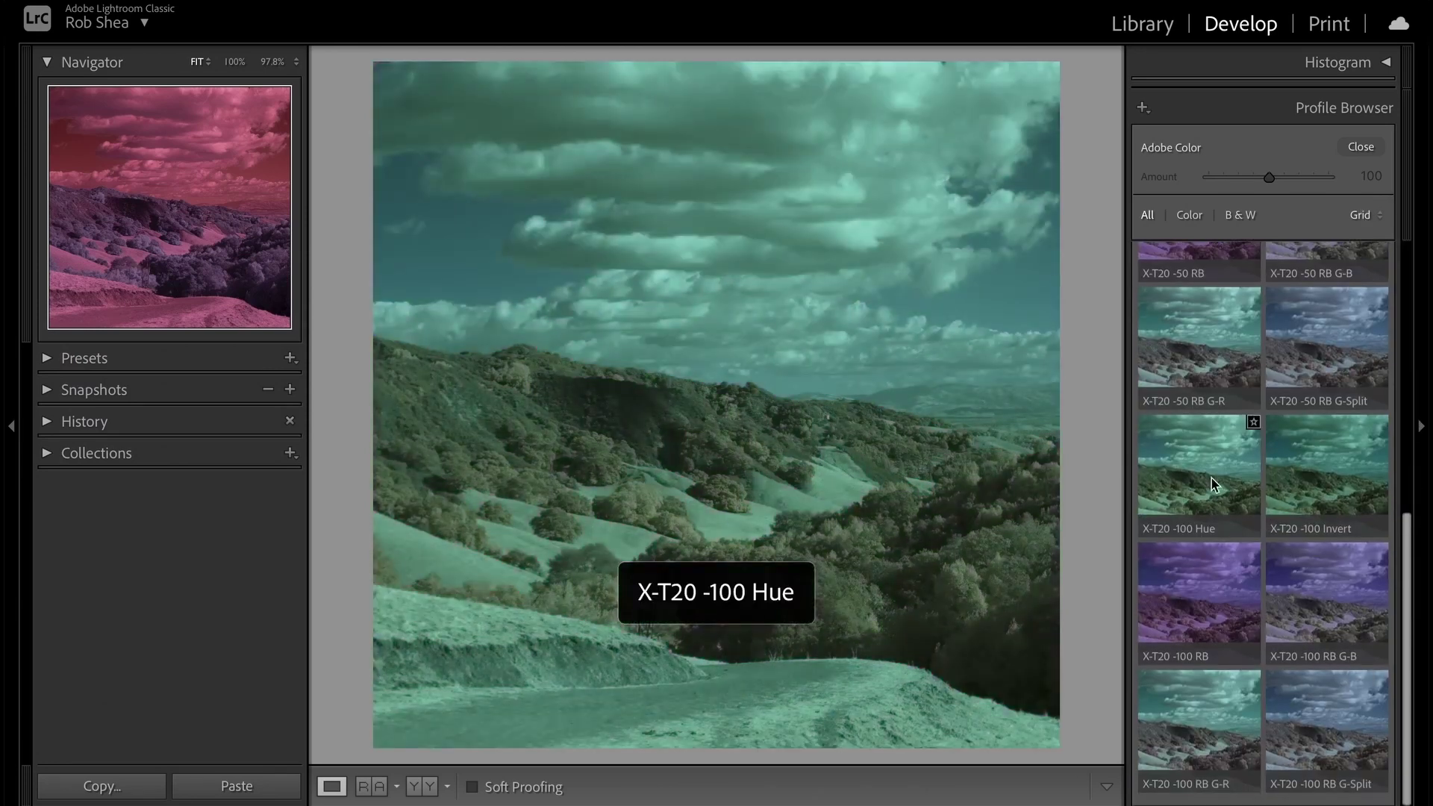
left_click(1213, 484)
left_click(1362, 147)
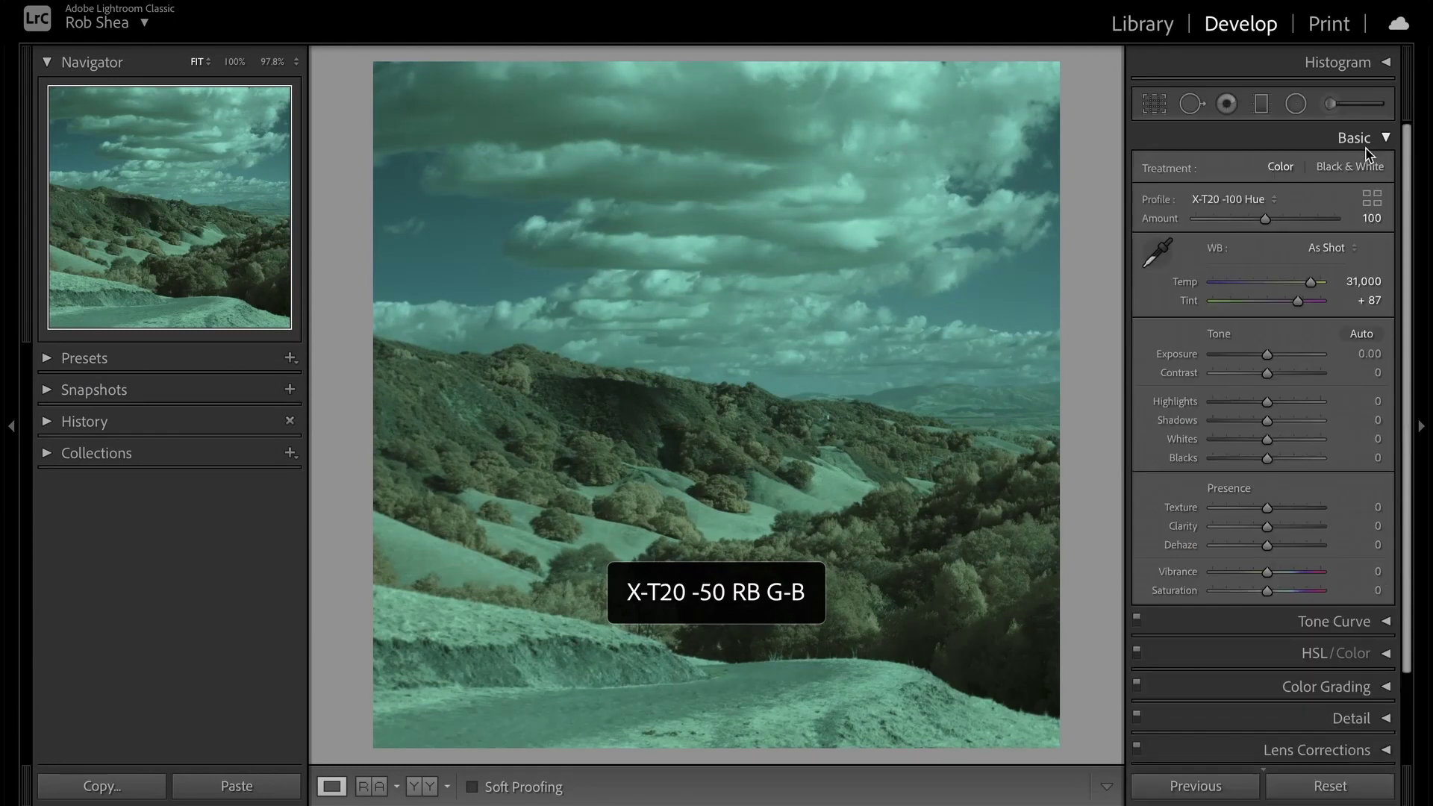
left_click(1158, 254)
left_click(749, 298)
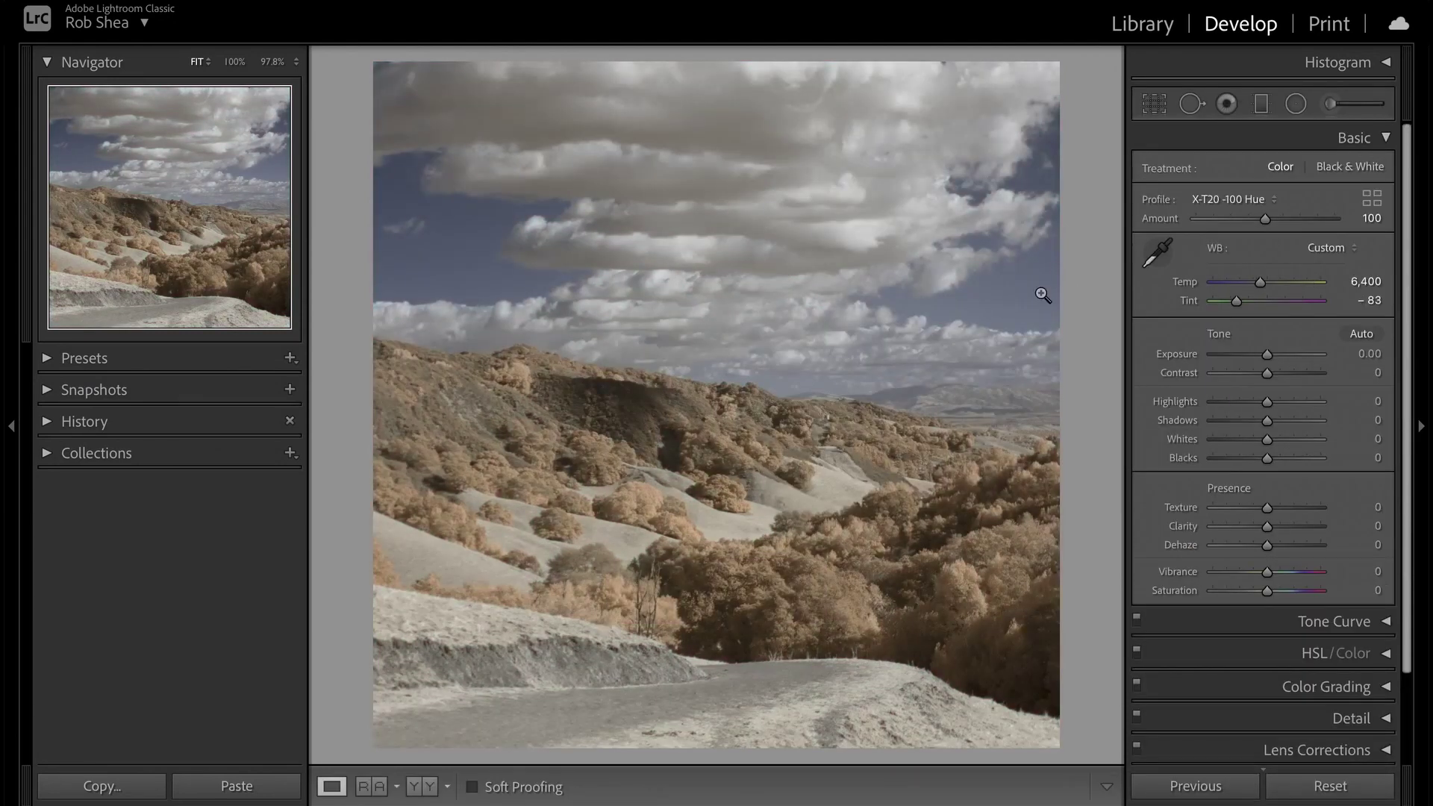
Step: Compare the Invert, RB and RB G-R profiles, keep X-T20 -100 RB G-Split, and auto-tone
left_click(1372, 198)
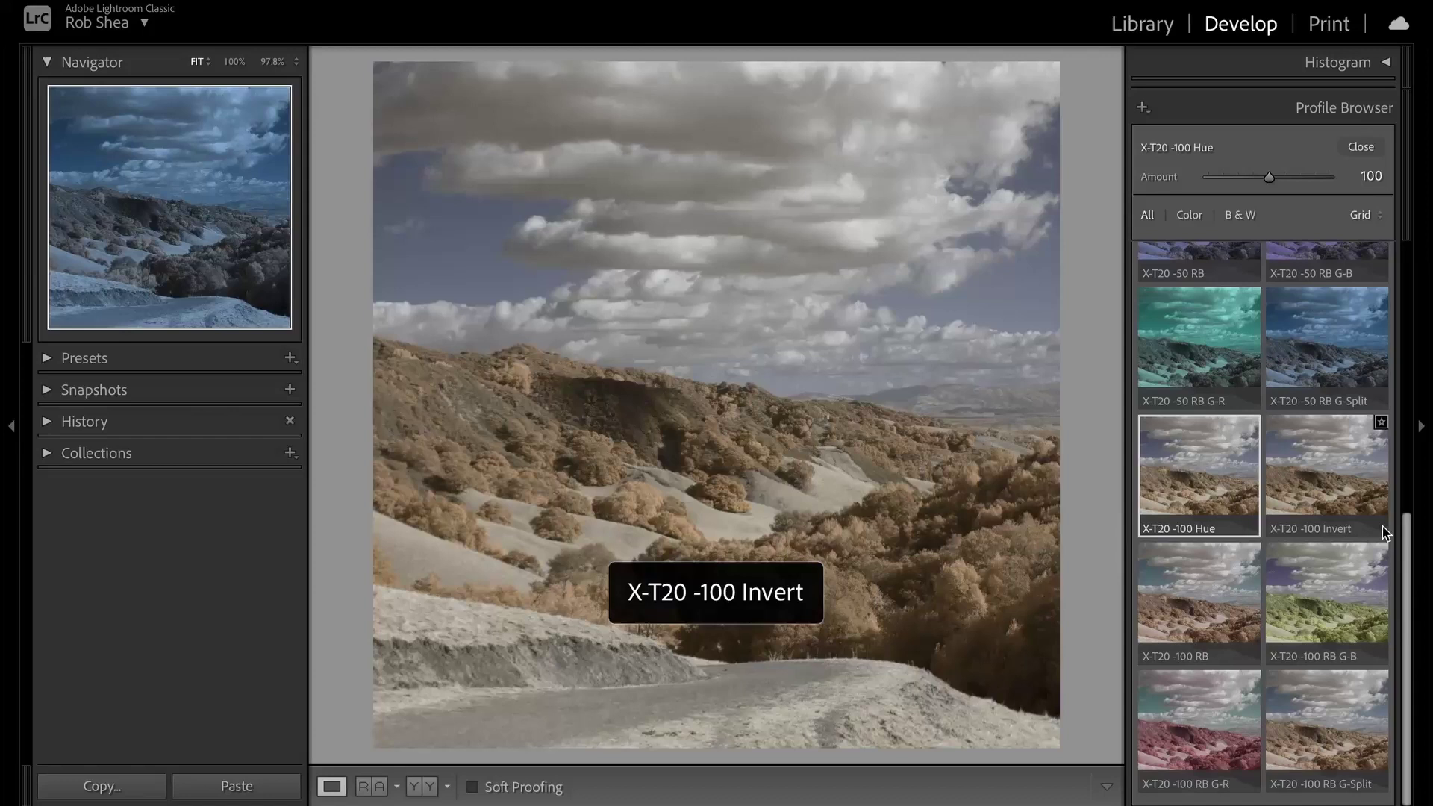
left_click(1335, 478)
left_click(1212, 590)
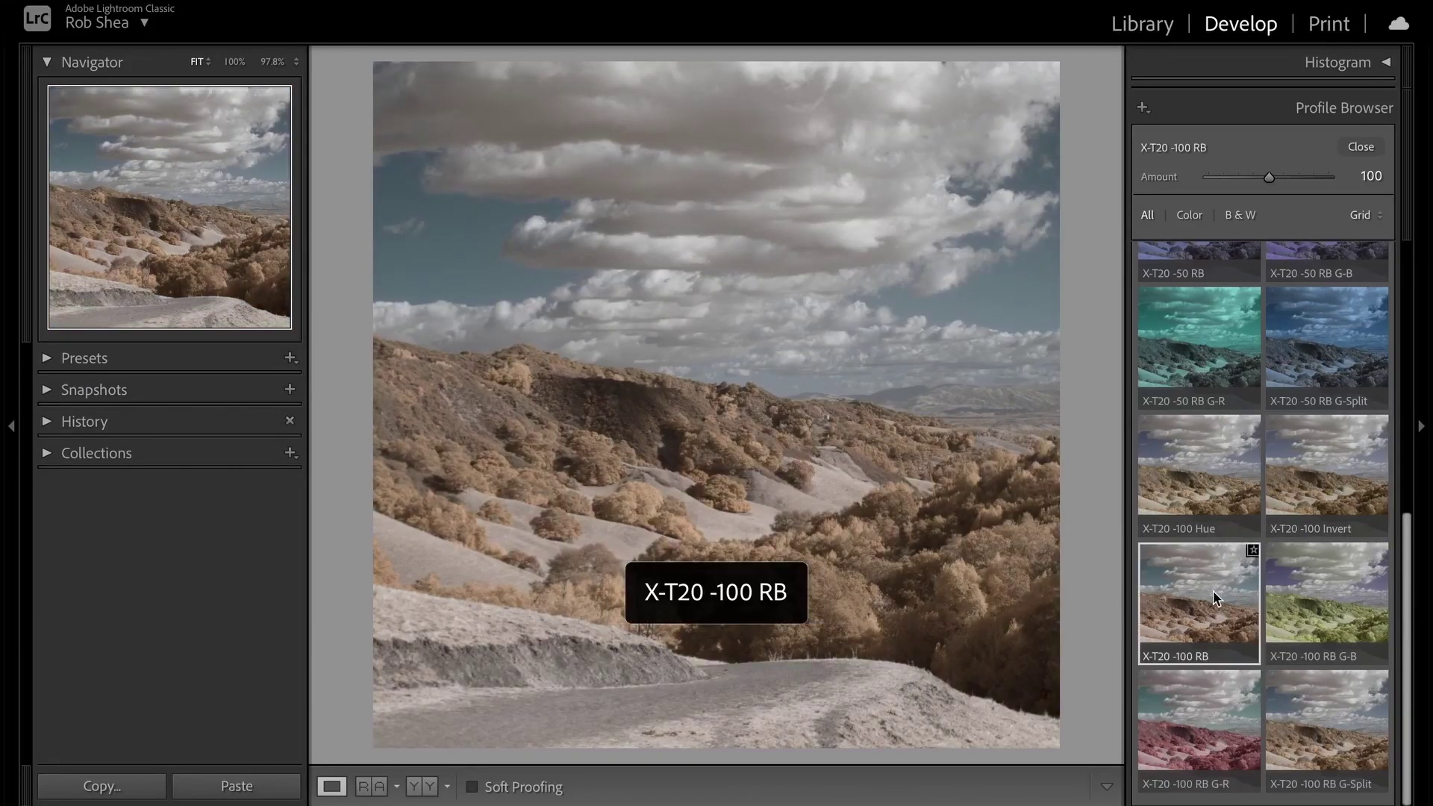
left_click(1207, 708)
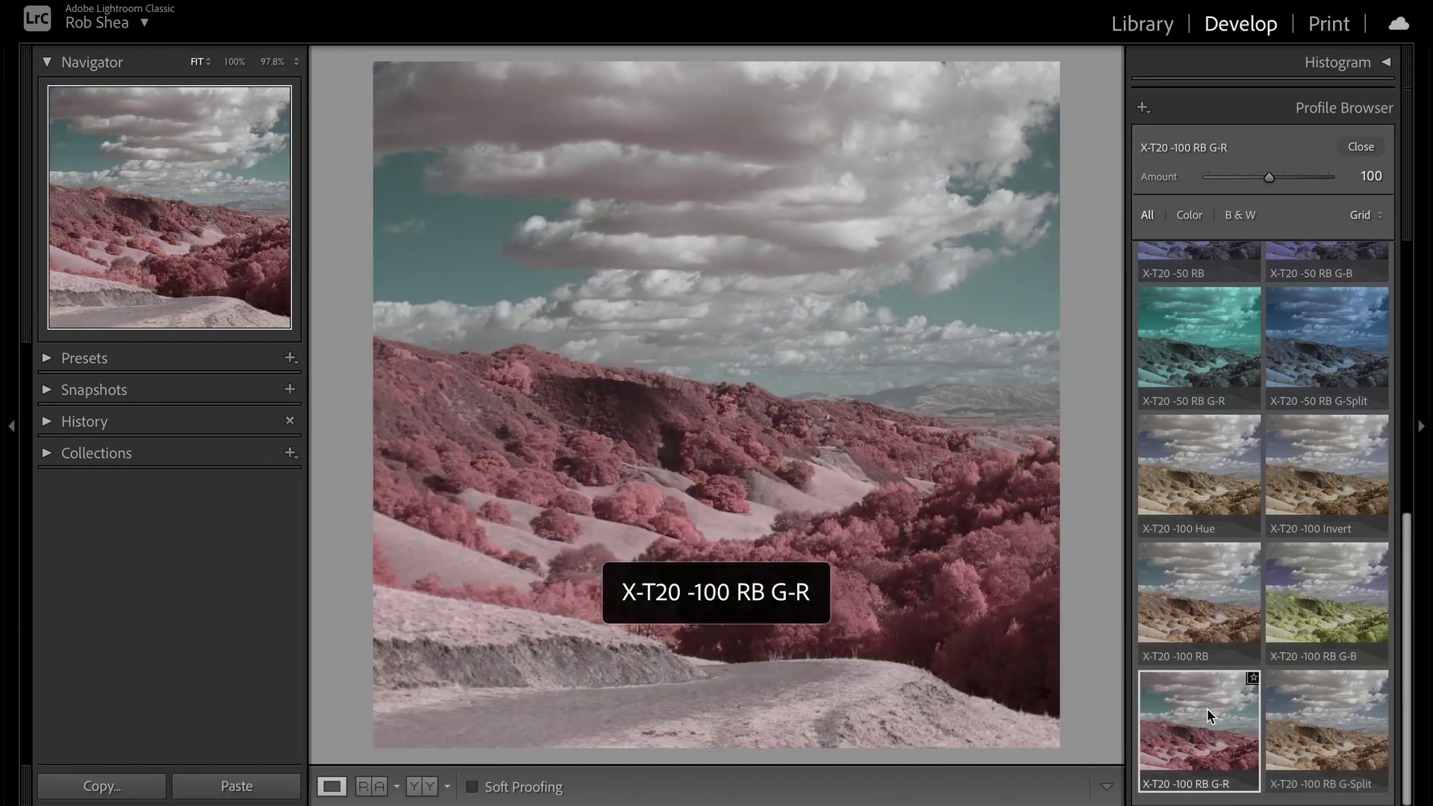
left_click(1323, 715)
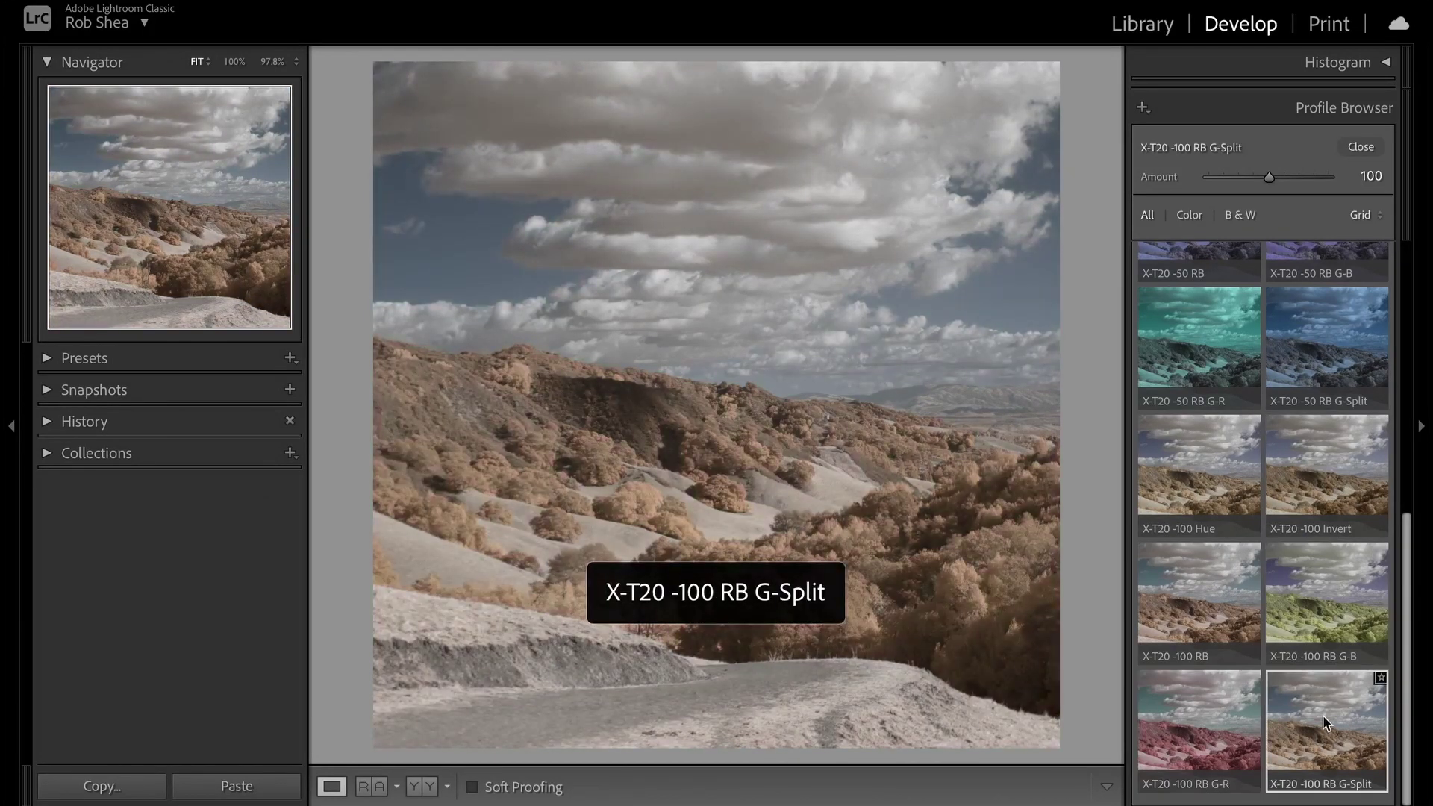
left_click(1363, 147)
left_click(1360, 335)
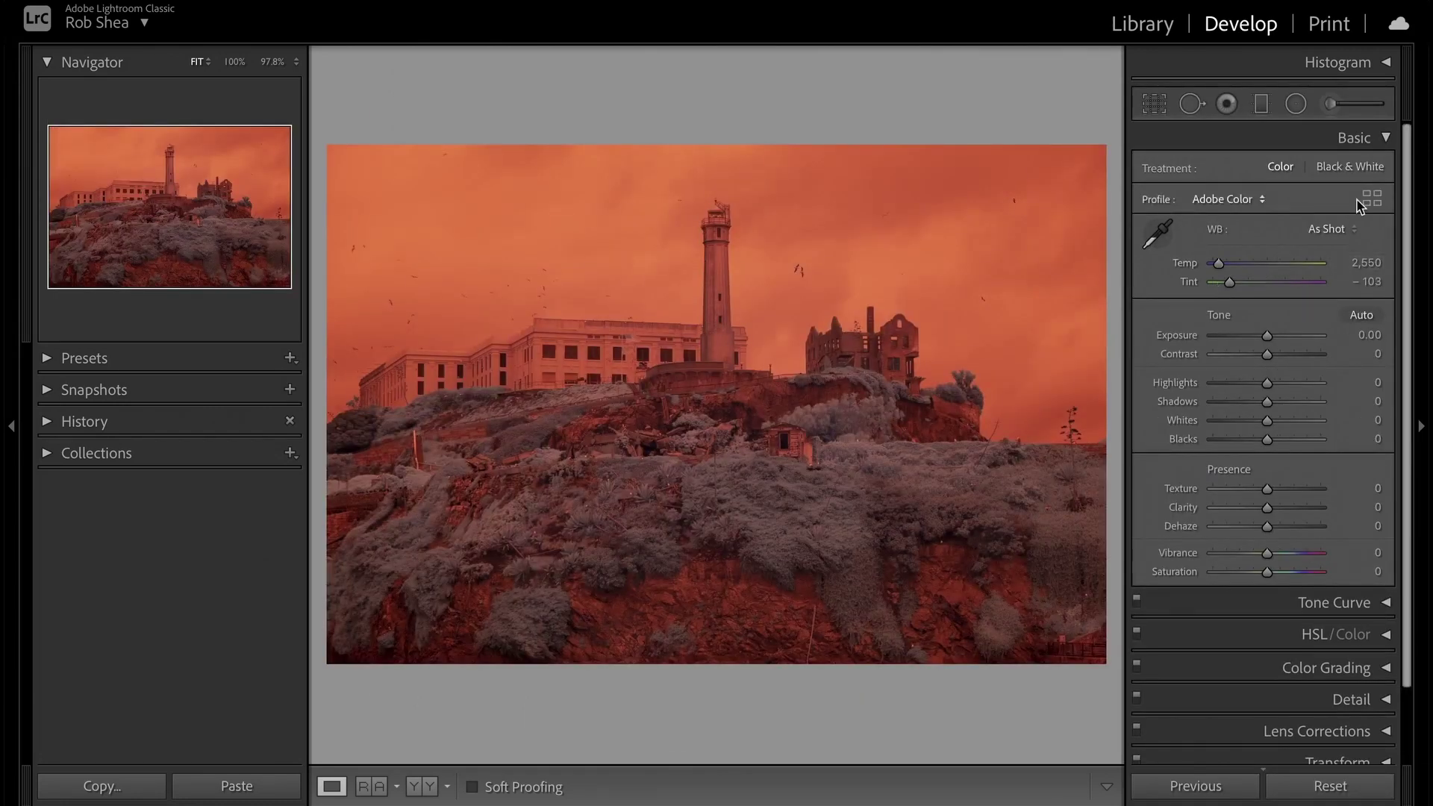
Step: Apply the X-T20 -100 Hue profile and sample the sky for a custom white balance of 3,400/-50
left_click(1372, 199)
left_click(1219, 533)
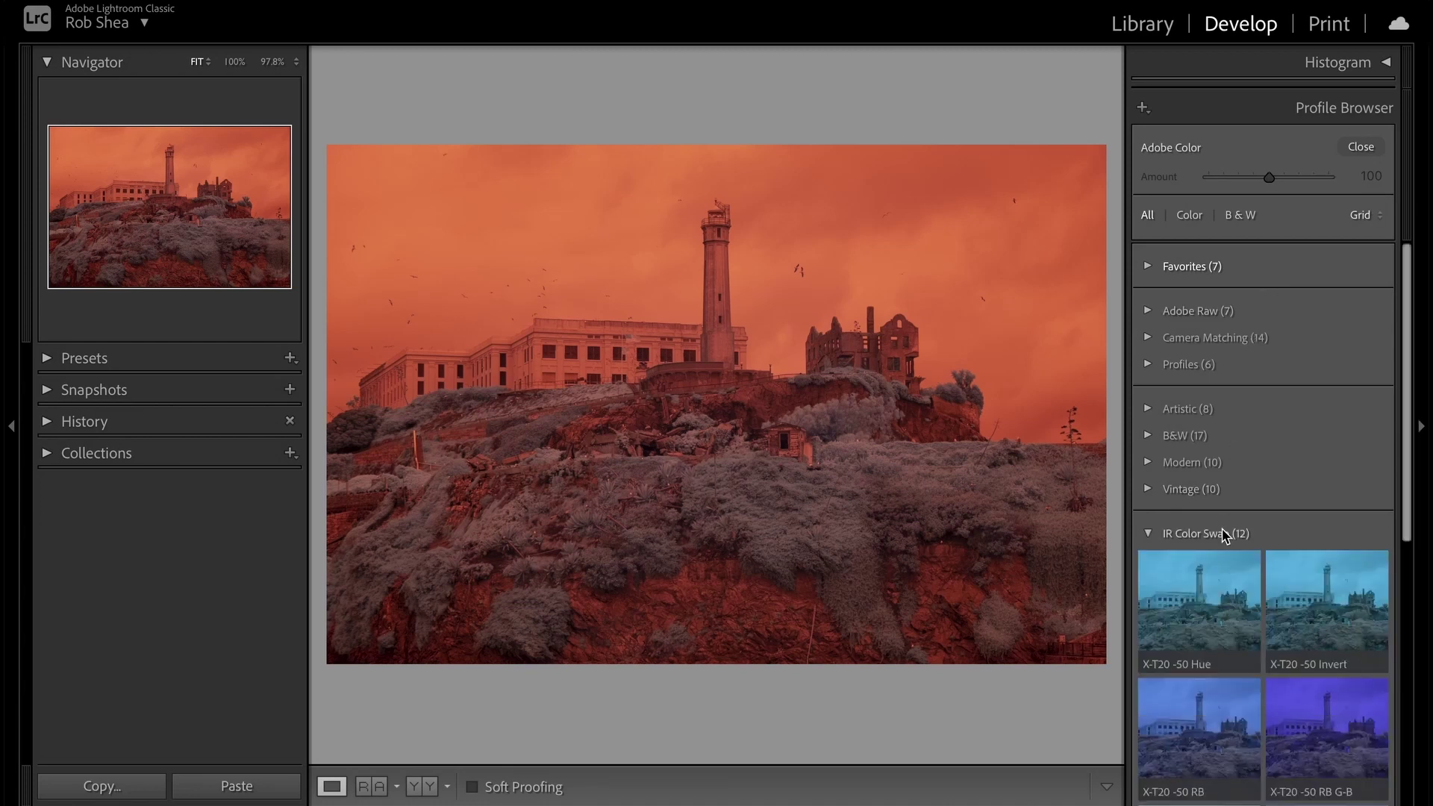
scroll(1279, 544, "down", 5)
scroll(1280, 523, "up", 2)
left_click(1215, 496)
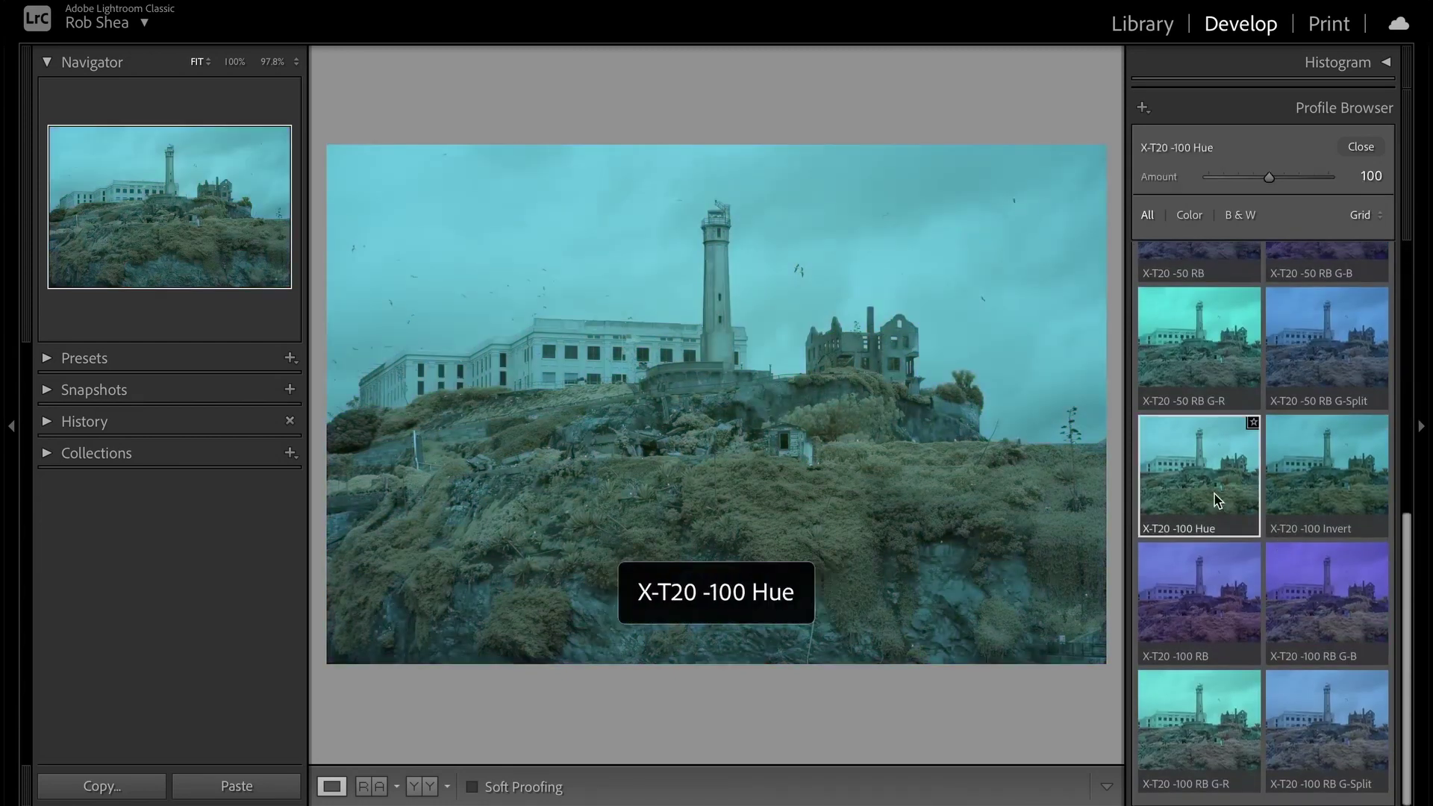
left_click(1361, 148)
left_click(1158, 252)
left_click(1029, 297)
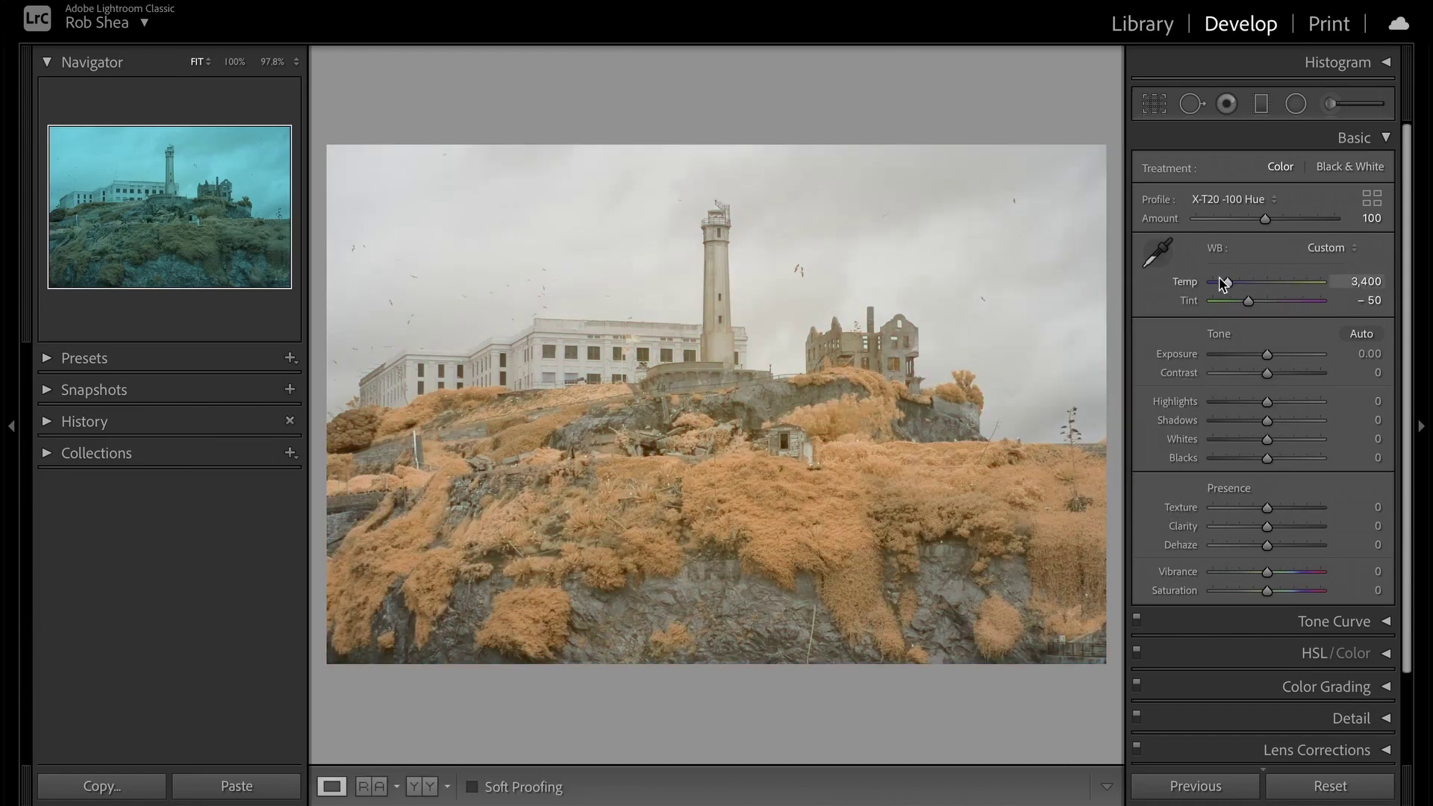
Step: Compare the X-T20 -100 Invert and RB G-B profiles, then settle on X-T20 -100 RB G-Split
left_click(1374, 200)
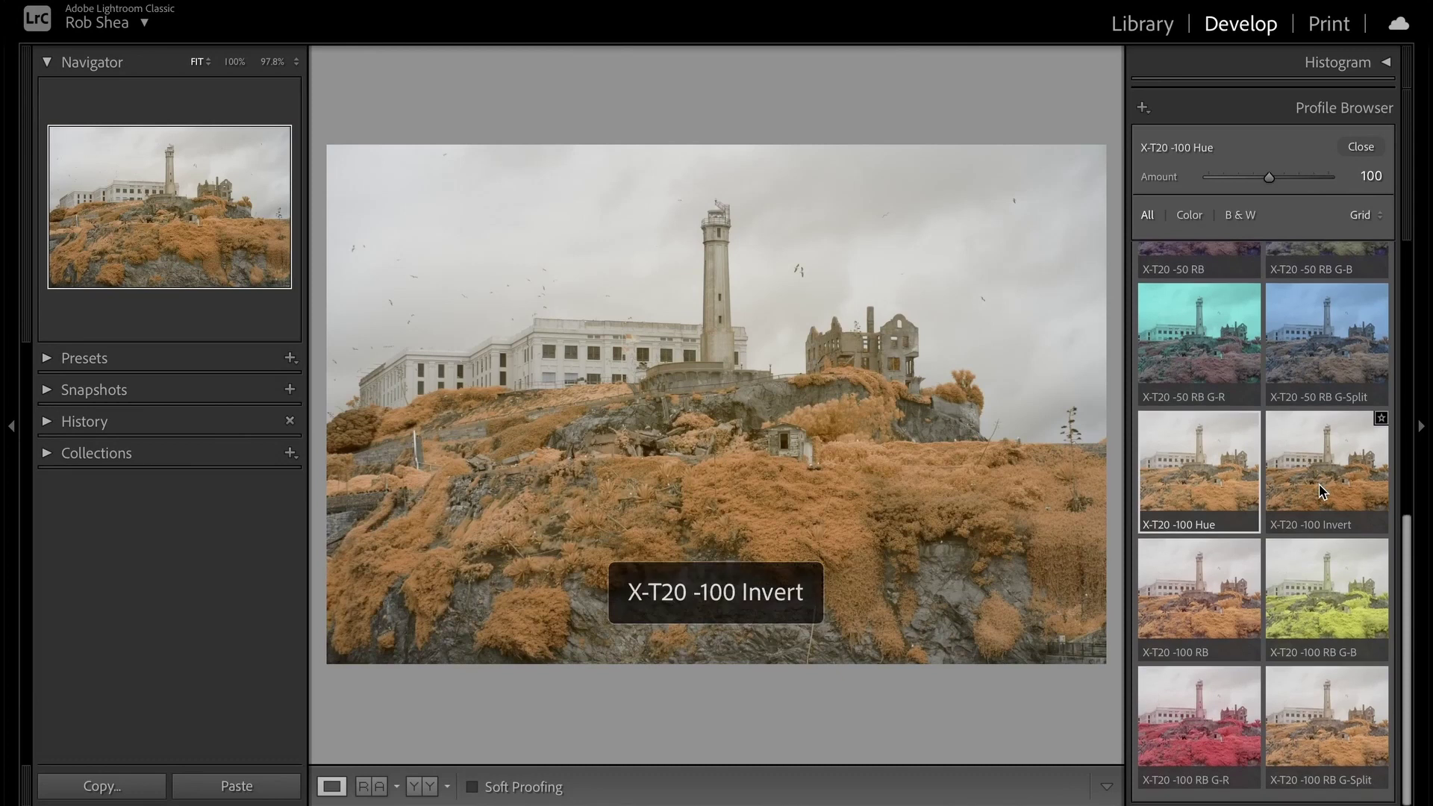
left_click(1322, 491)
left_click(1336, 607)
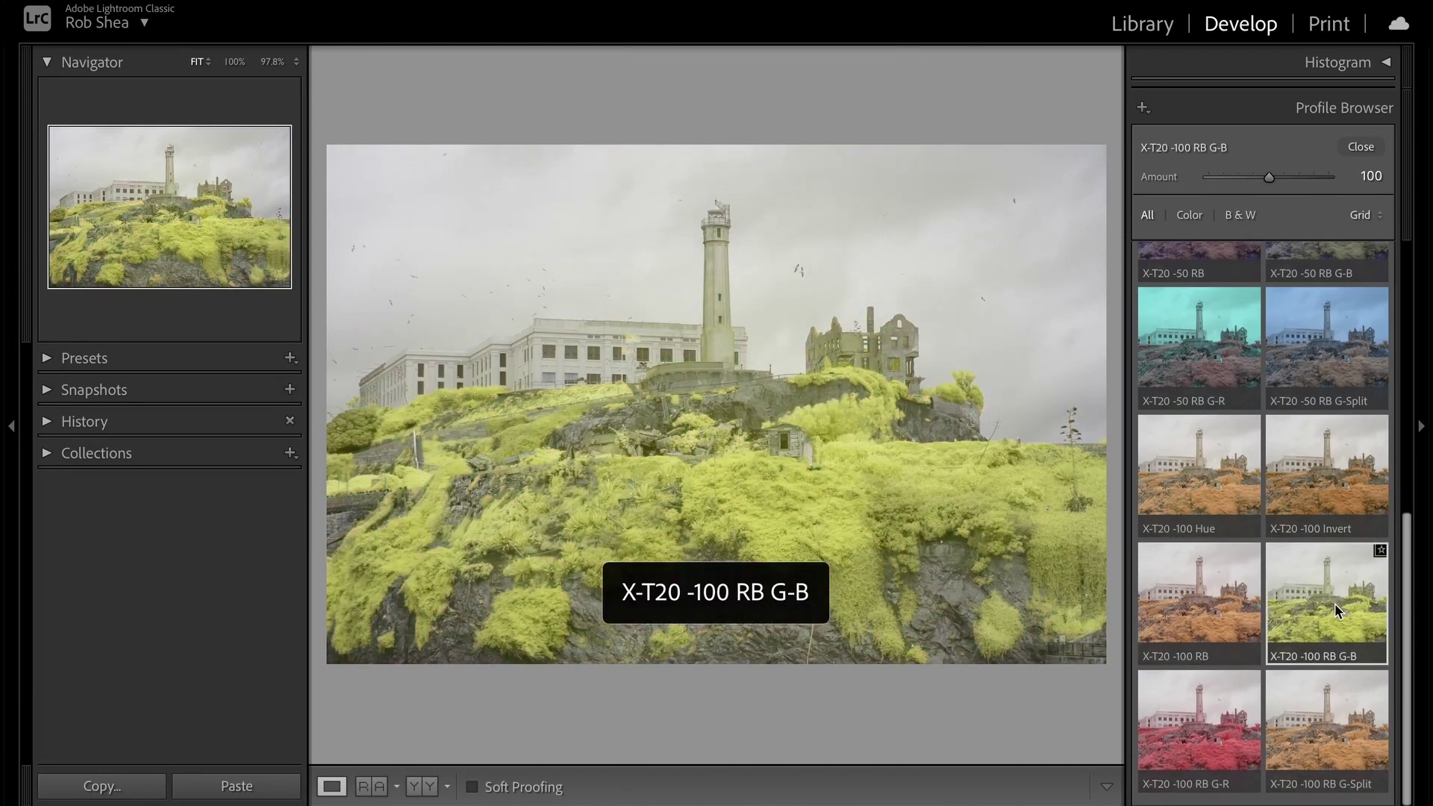
left_click(1353, 735)
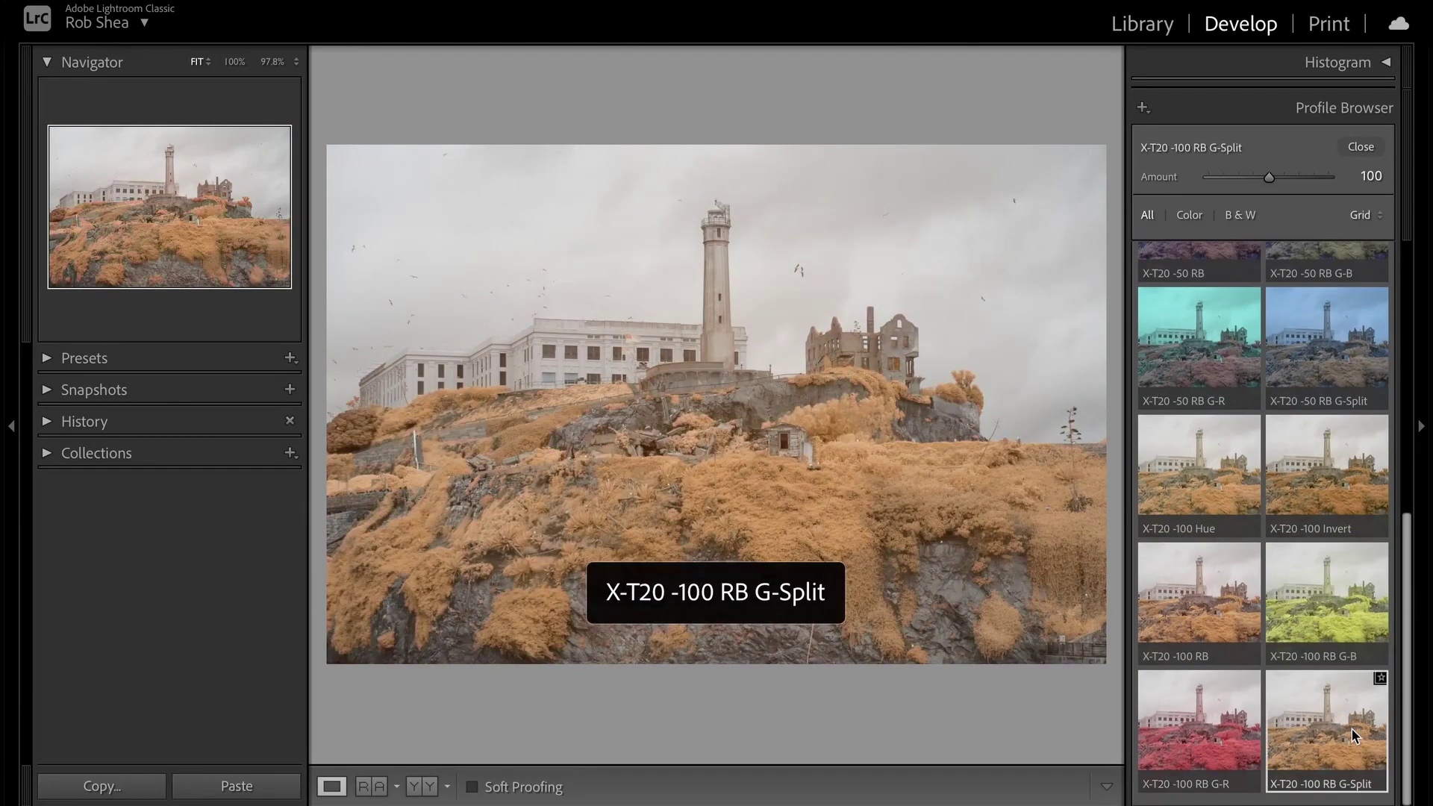
left_click(1364, 148)
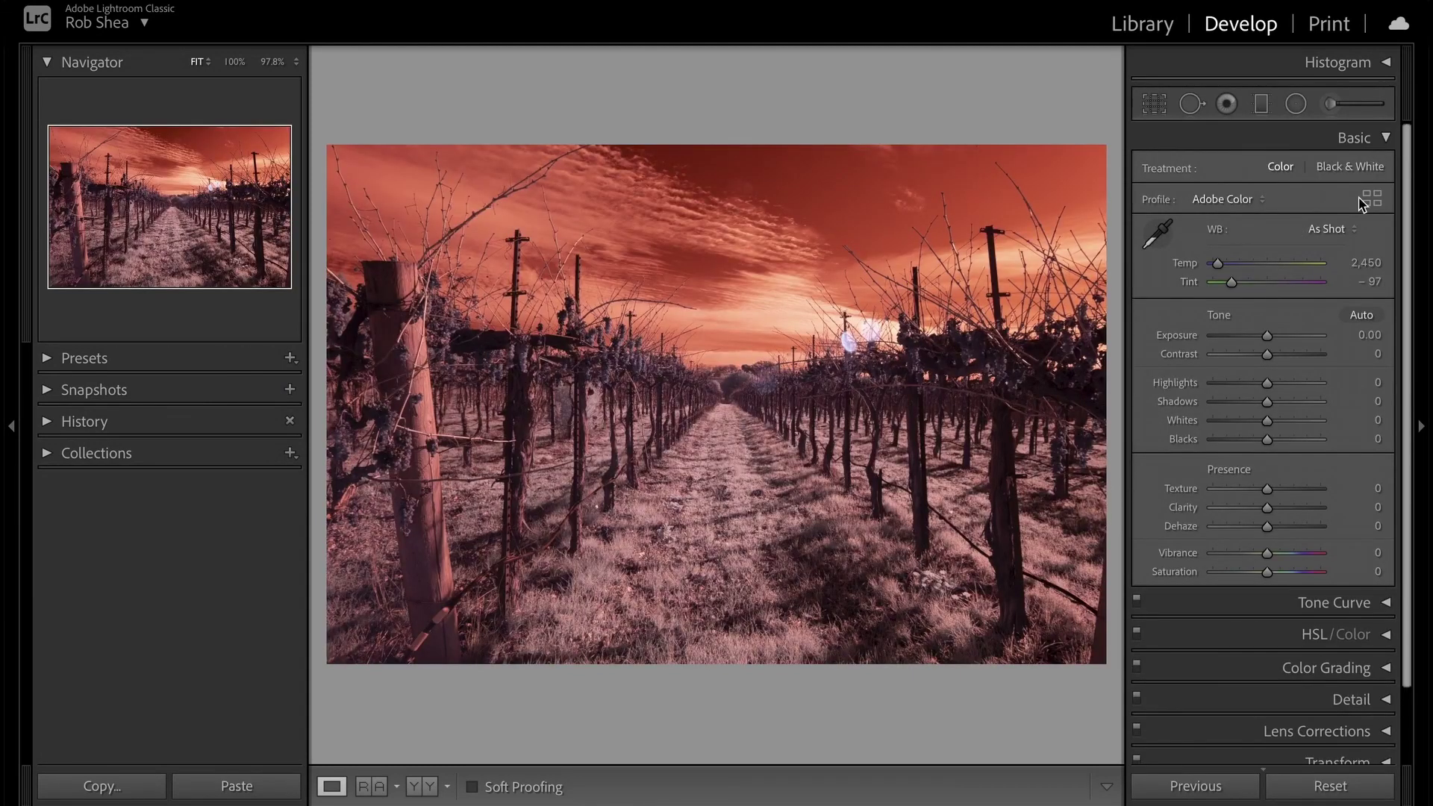
Step: Apply the X-T20 -100 Hue profile and neutralise white balance by sampling the clouds
left_click(1371, 199)
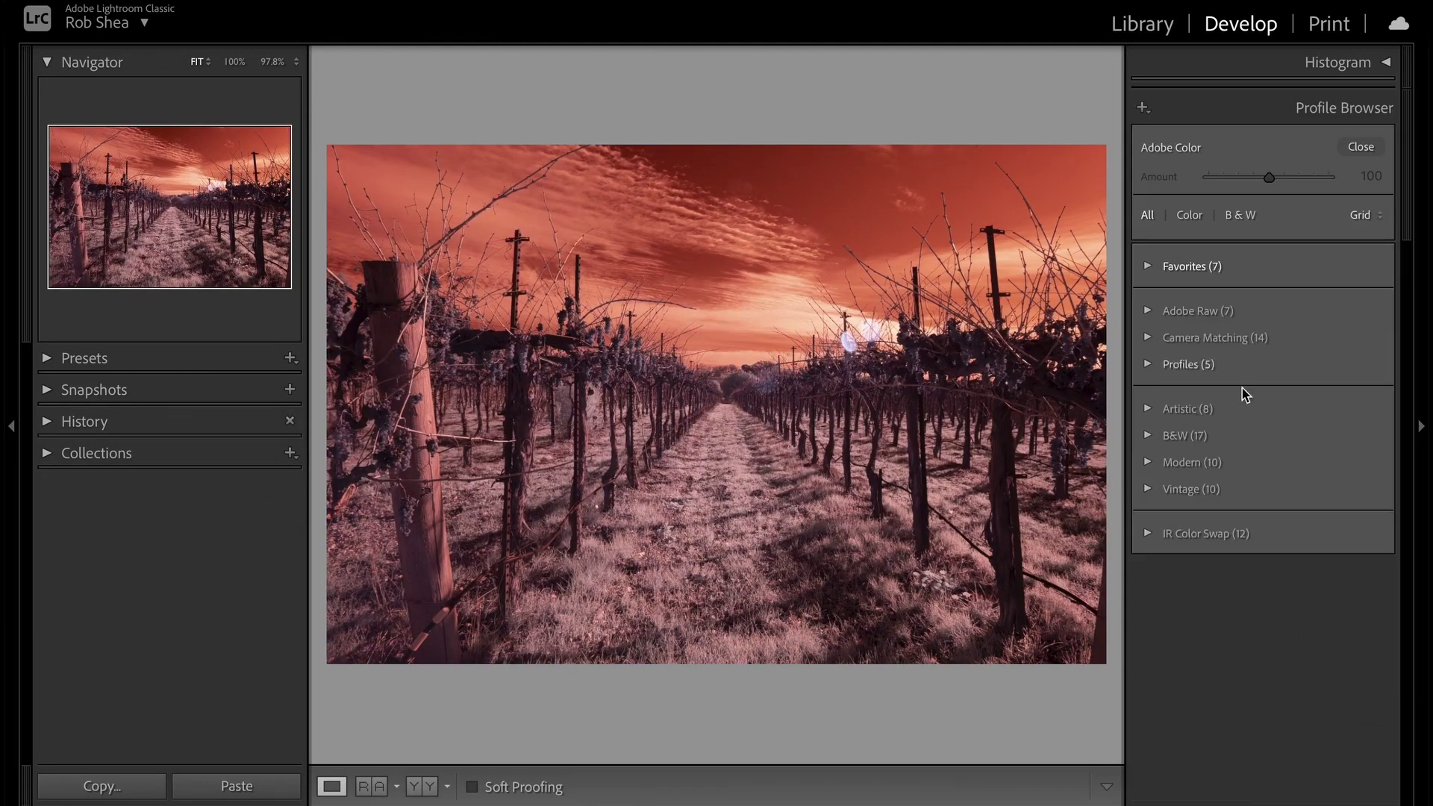
left_click(1213, 534)
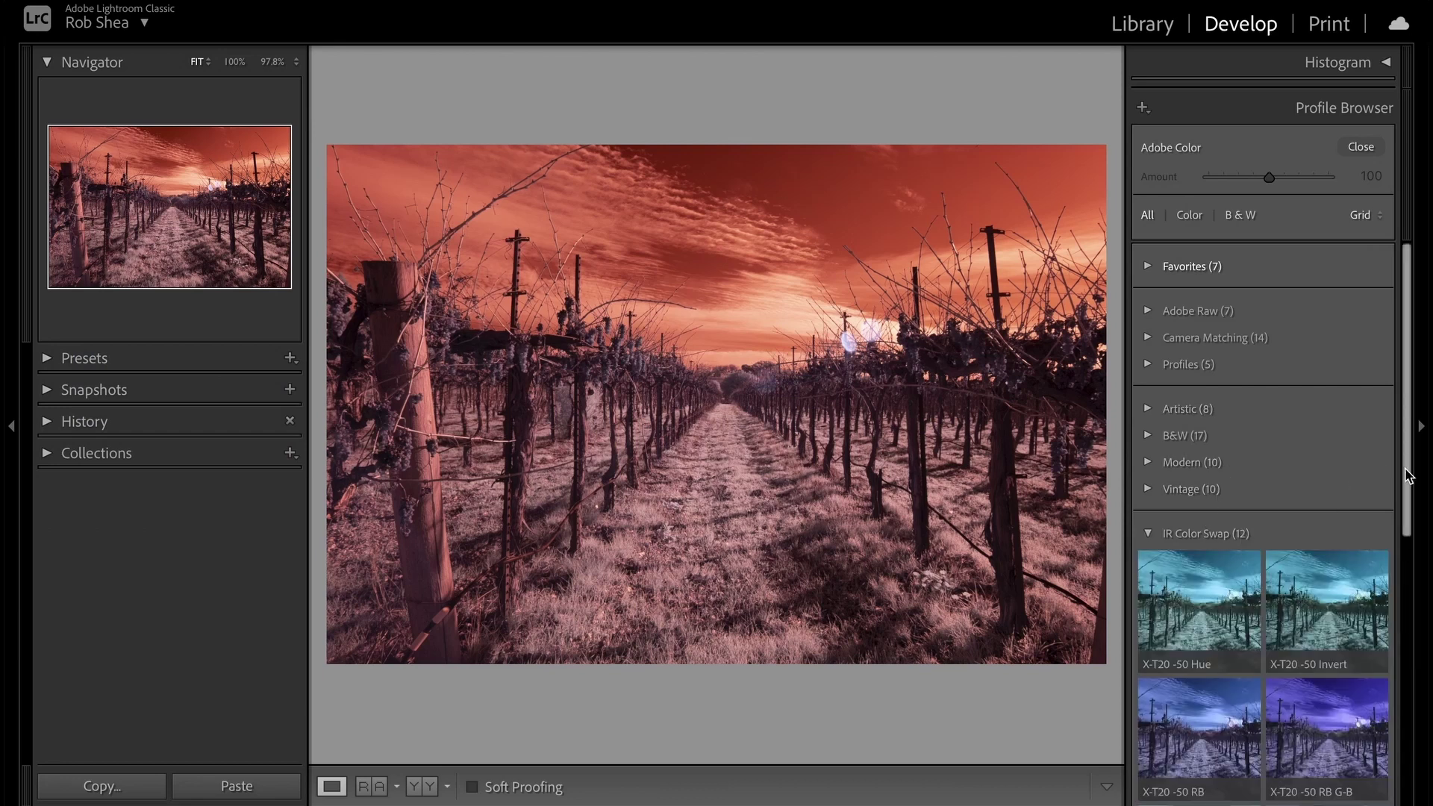
scroll(1408, 475, "down", 7)
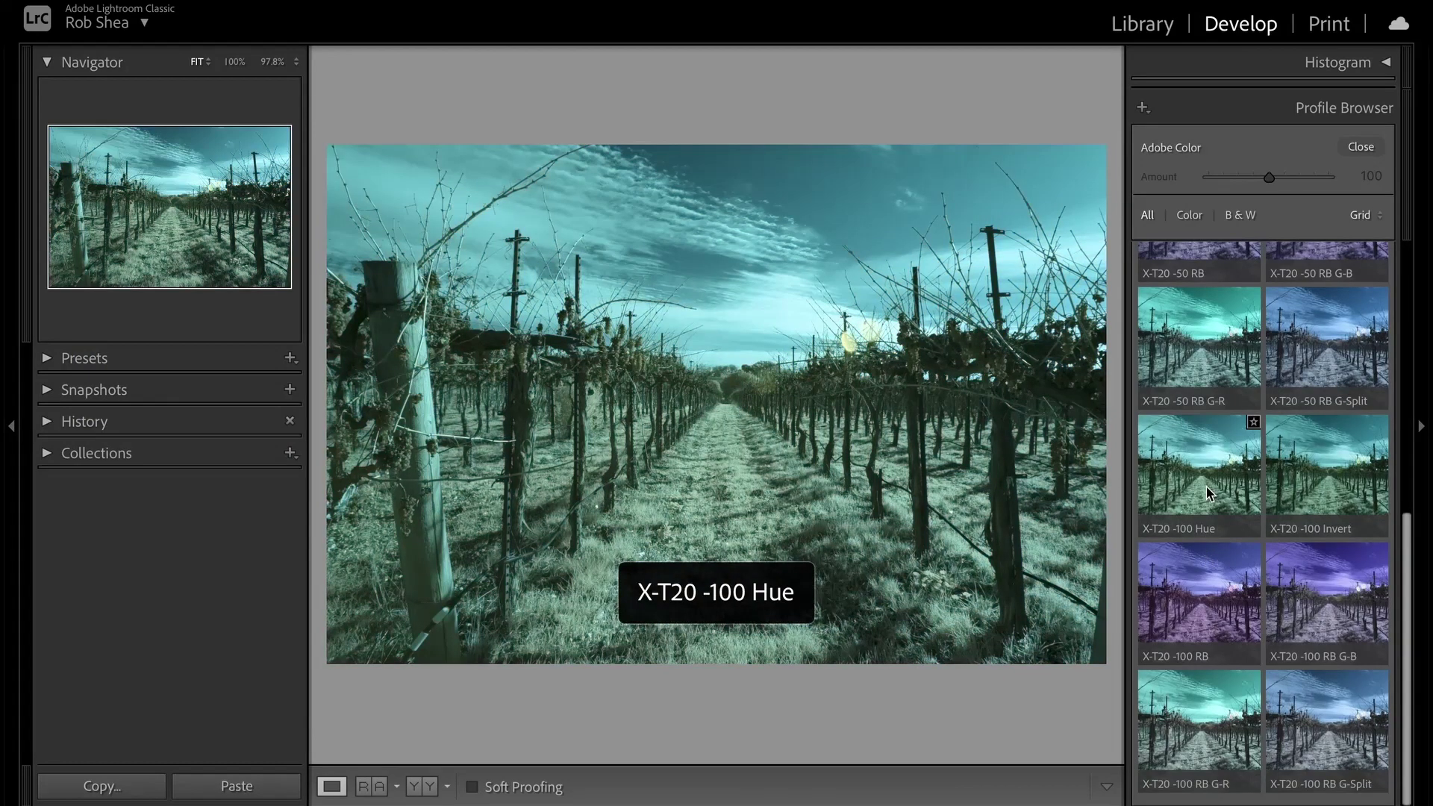
left_click(1210, 493)
left_click(1362, 147)
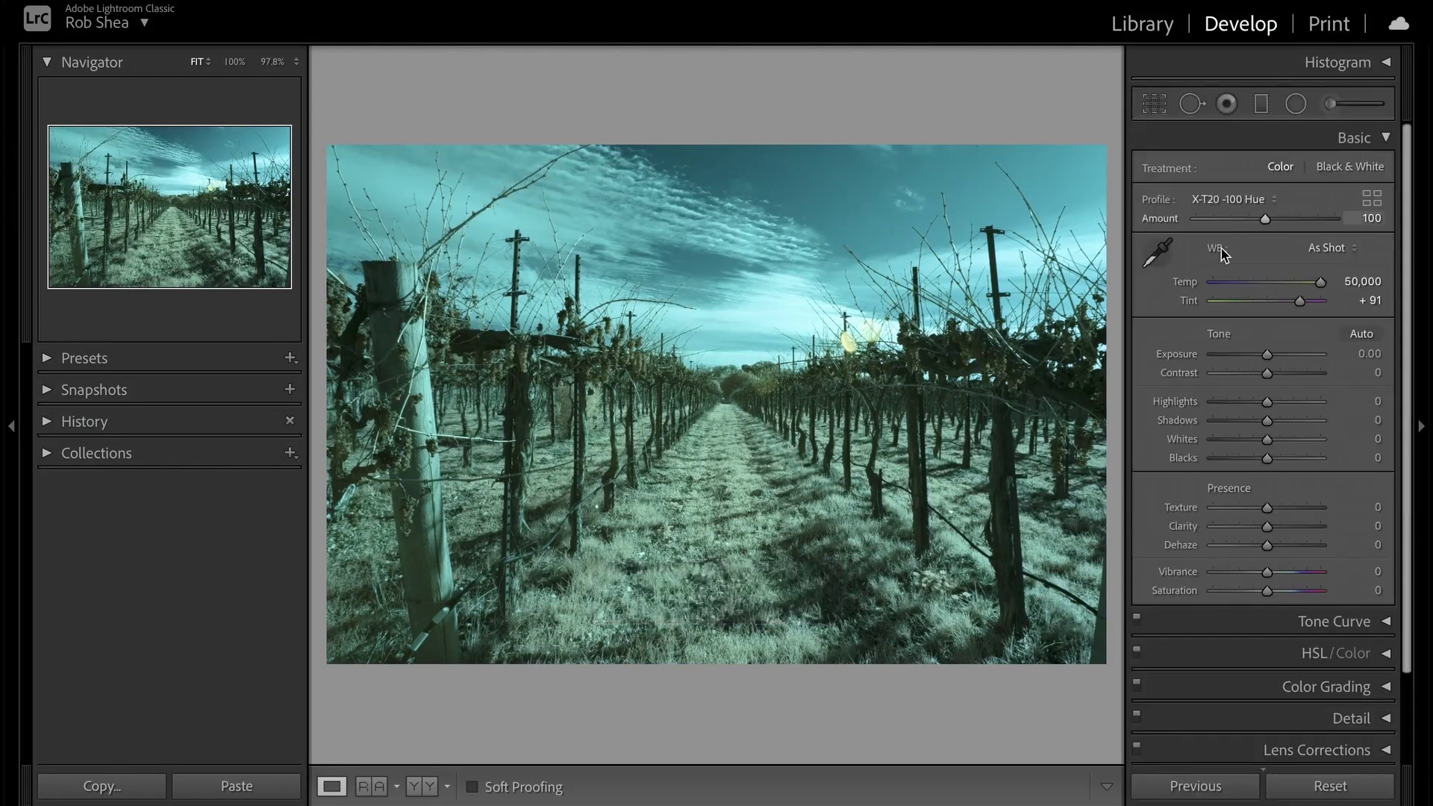
left_click(1157, 252)
left_click(787, 318)
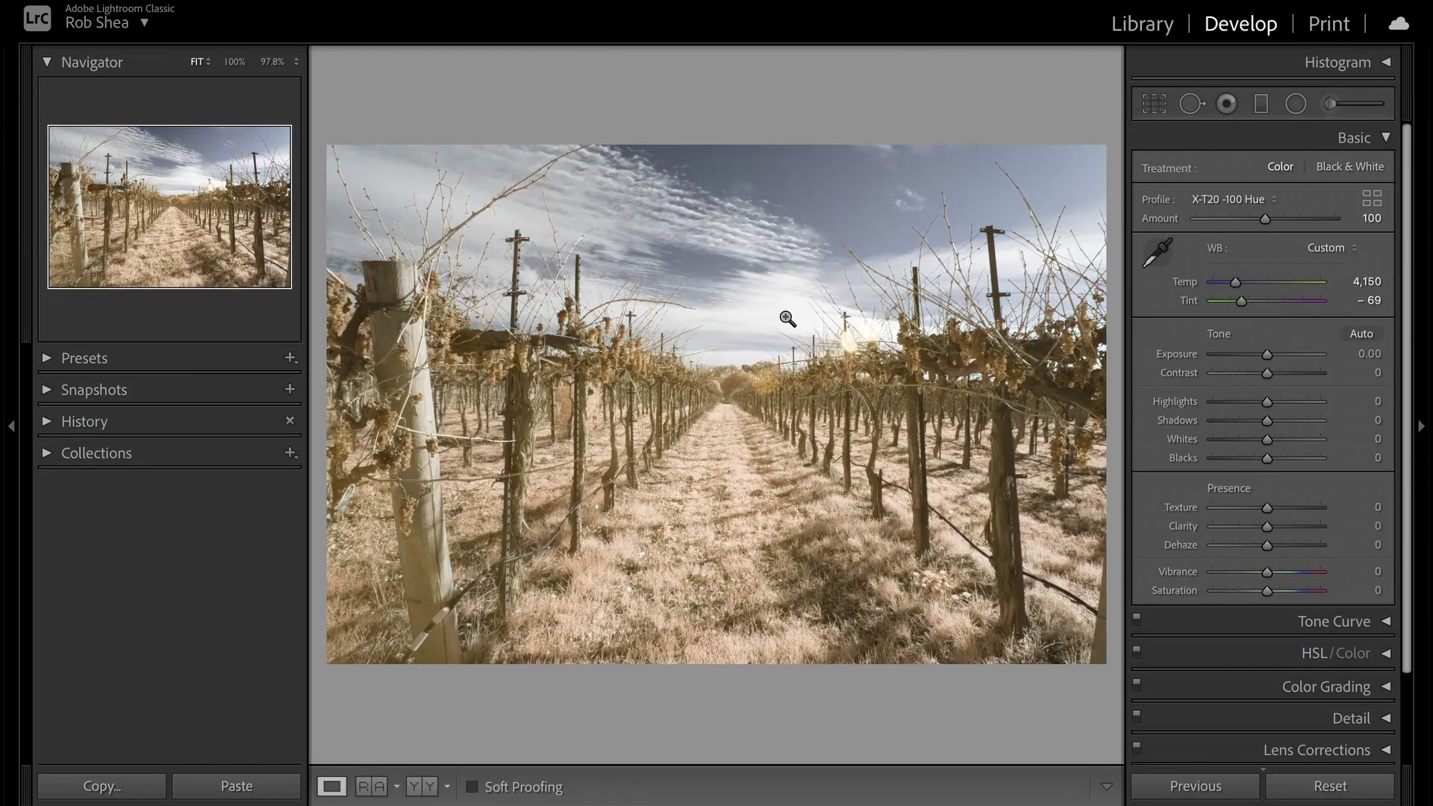
Step: Compare the Invert, RB, RB G-B and RB G-R profiles, keep X-T20 -100 RB G-Split, and auto-tone
left_click(1373, 199)
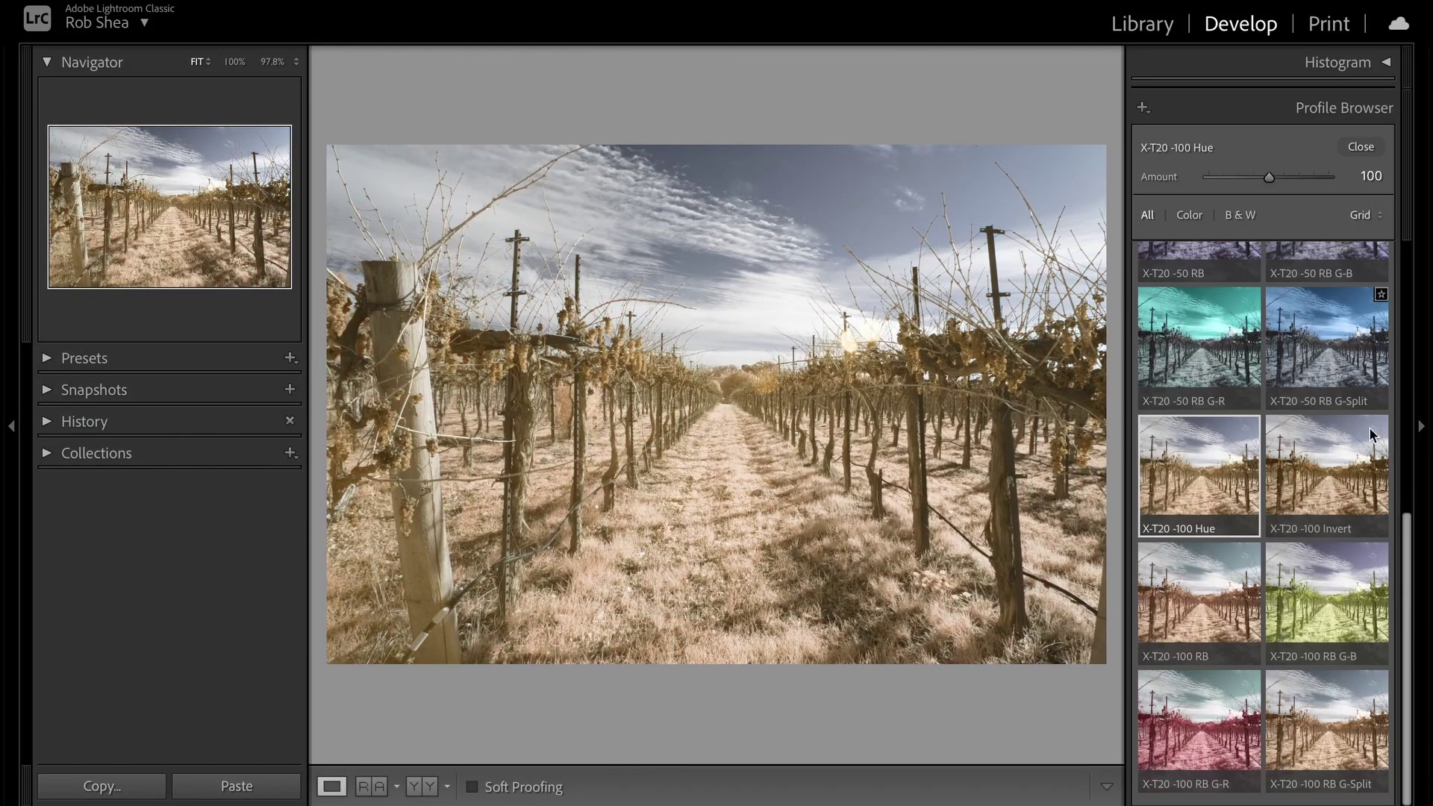
left_click(1329, 477)
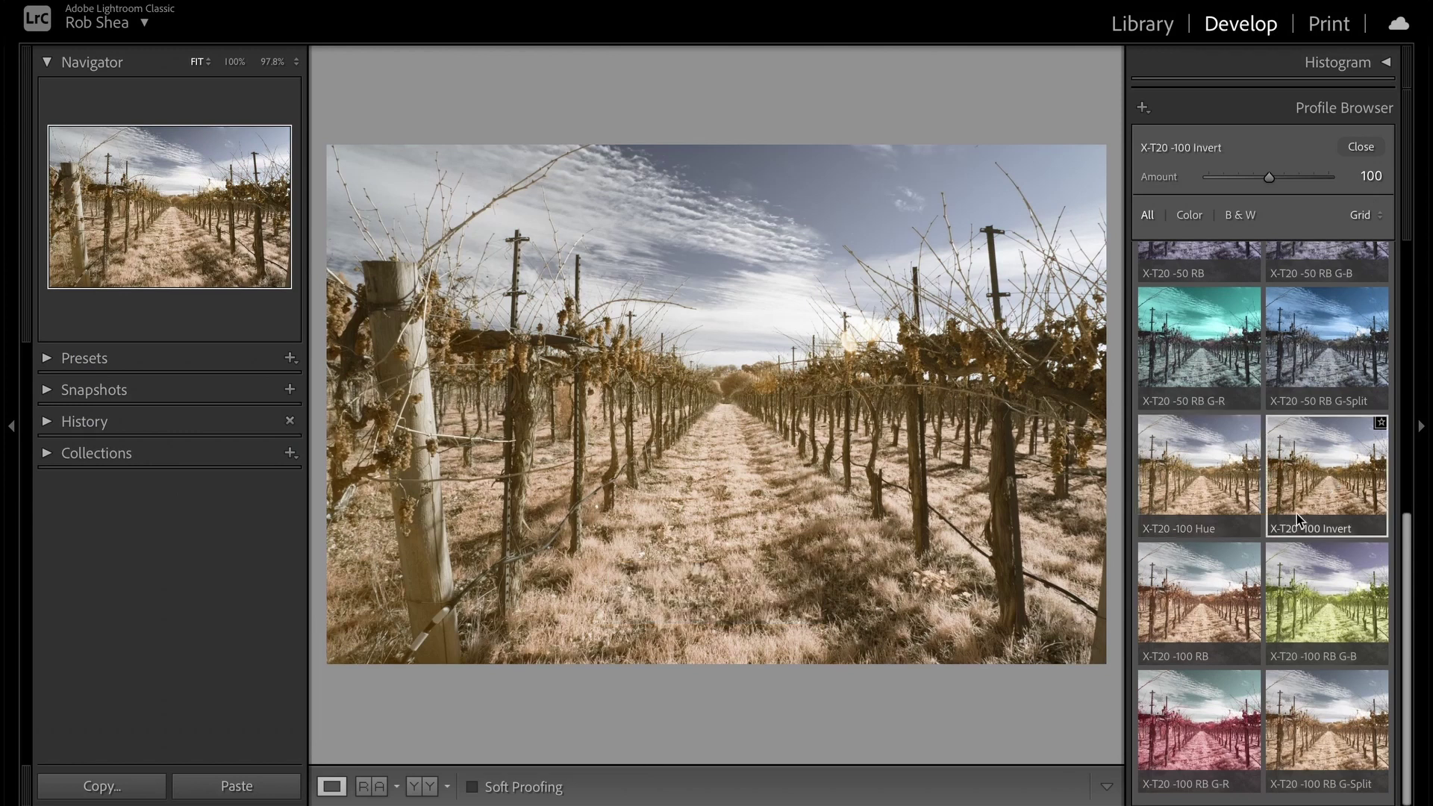
left_click(1248, 589)
left_click(1328, 590)
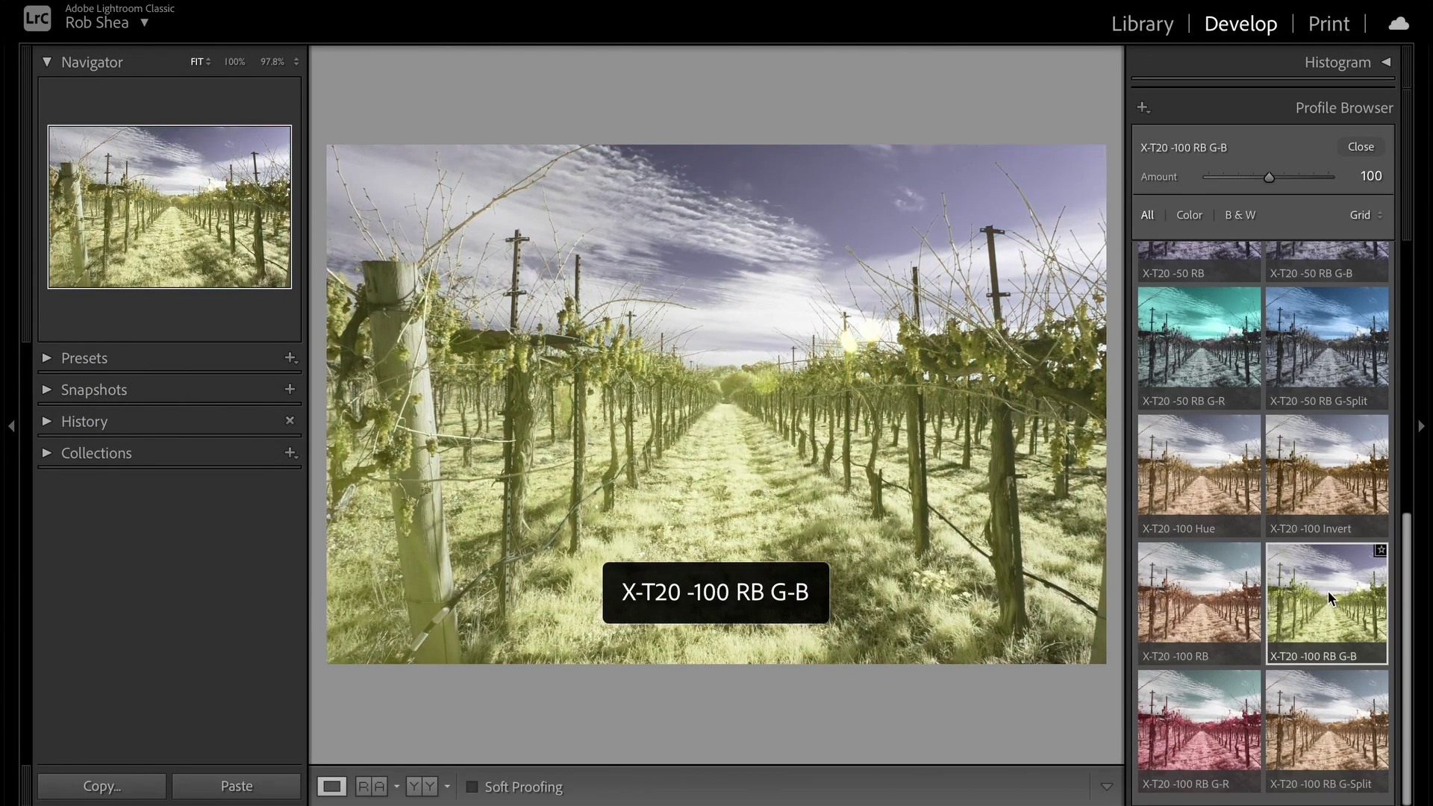
left_click(1248, 679)
left_click(1325, 718)
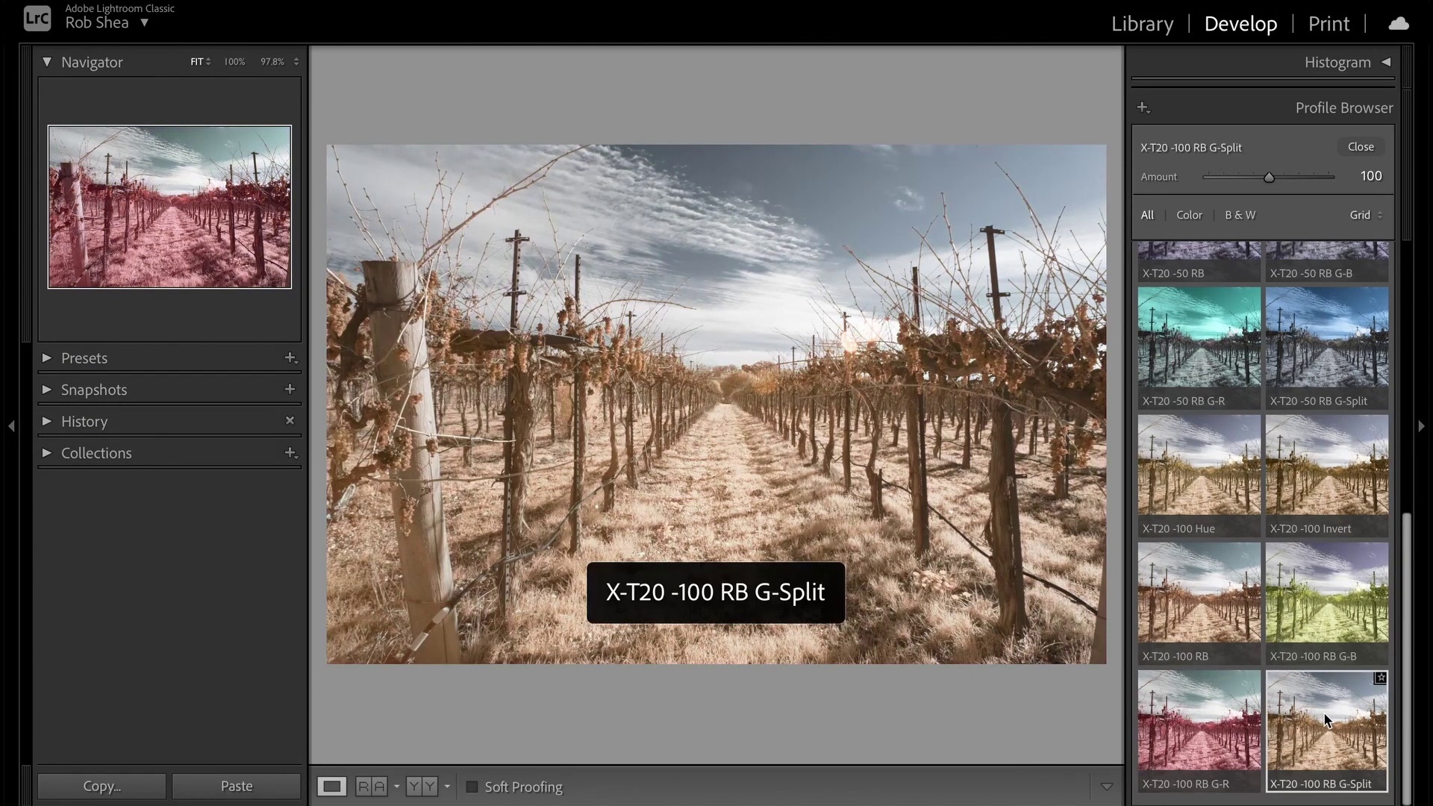
left_click(1360, 147)
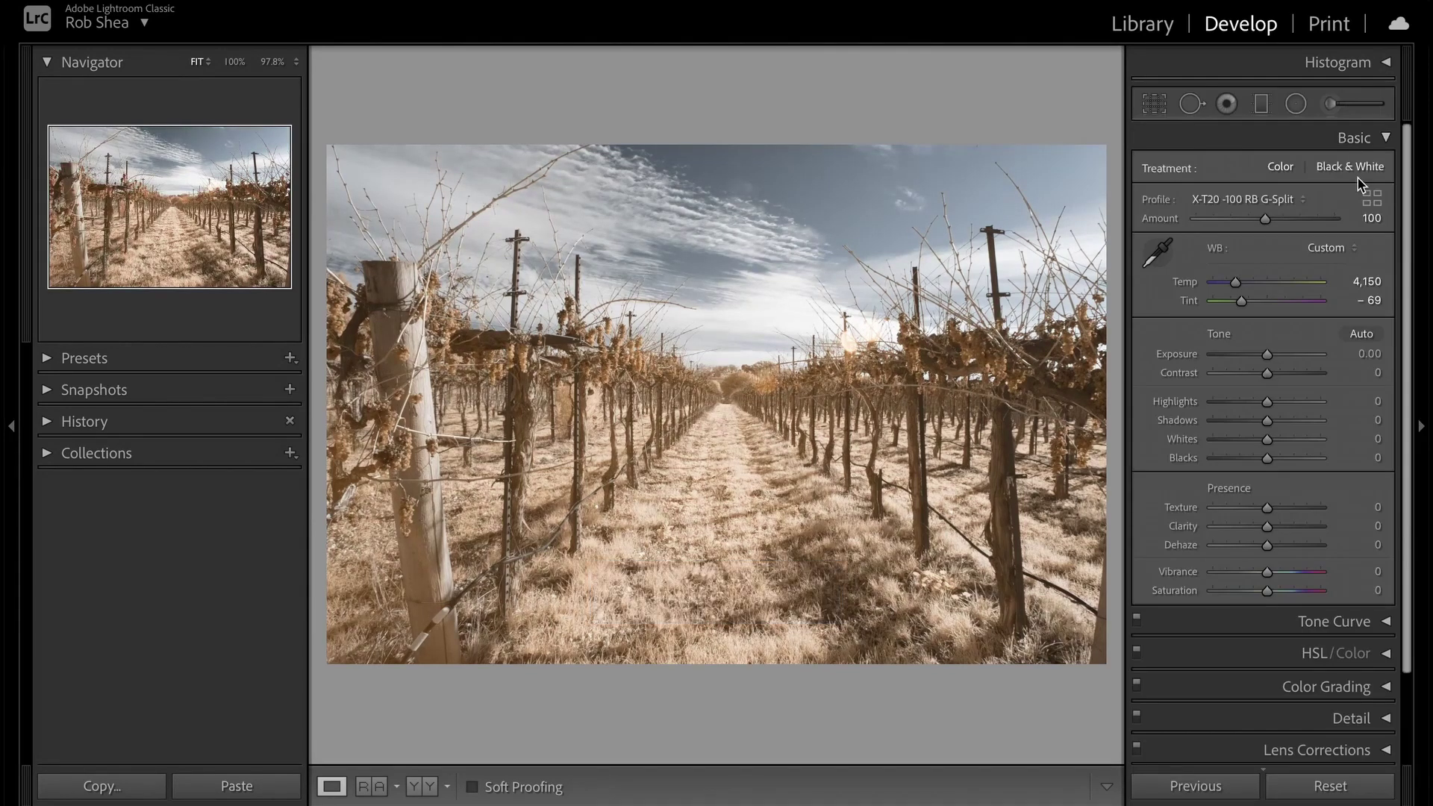
left_click(1362, 335)
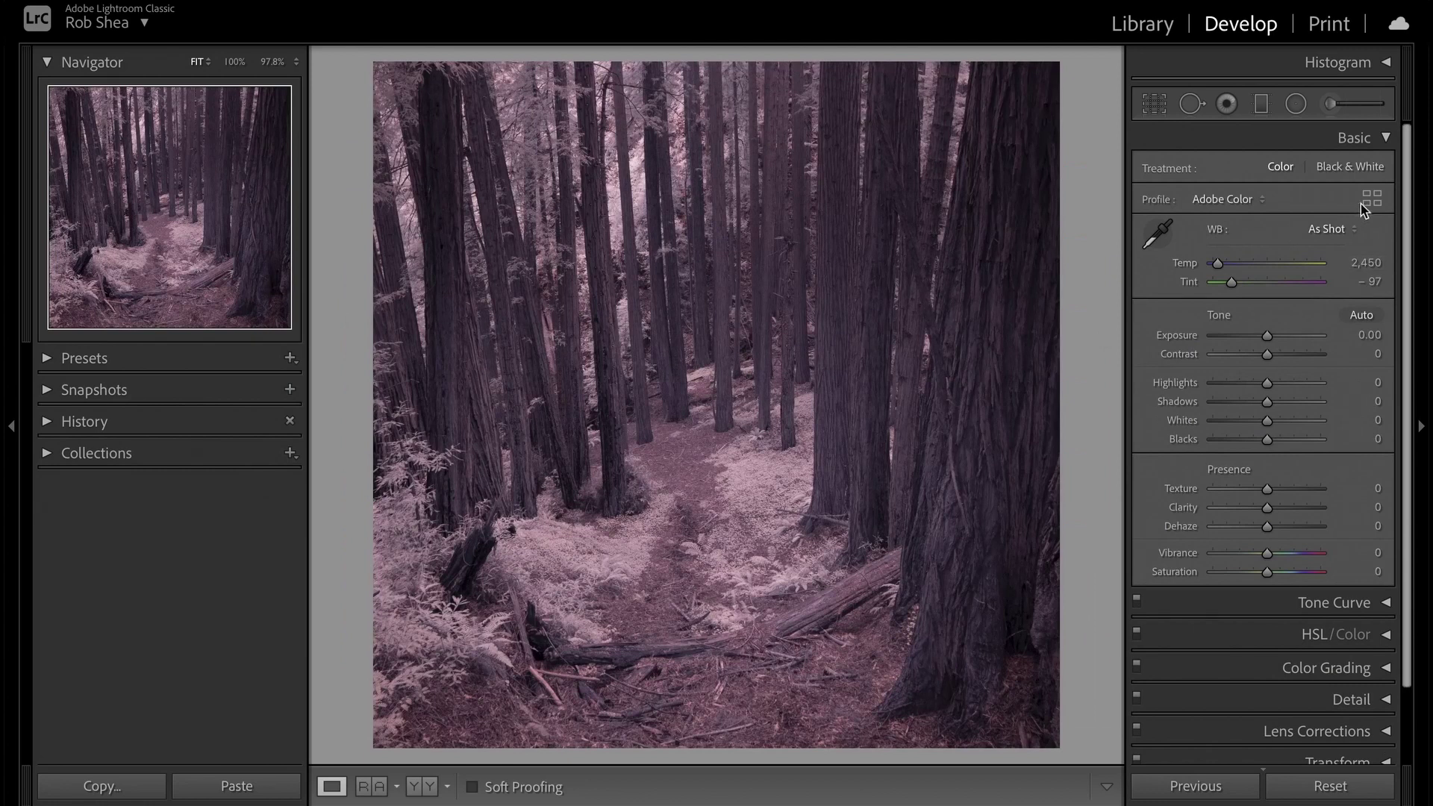
Step: Apply the X-T20 -50 Hue profile, sample a neutral area for white balance, and auto-tone
left_click(1366, 201)
left_click(1242, 550)
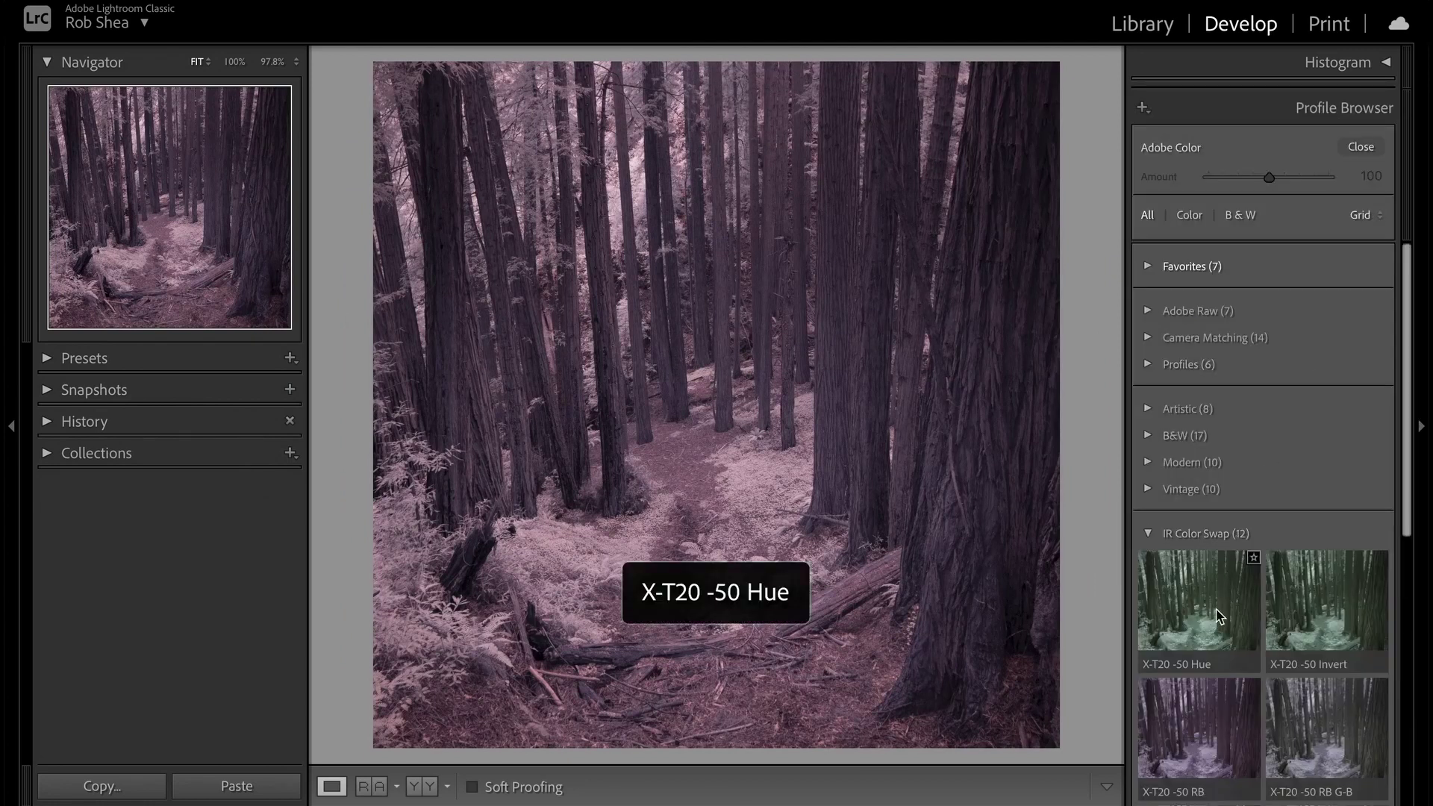
left_click(1247, 562)
left_click(1362, 148)
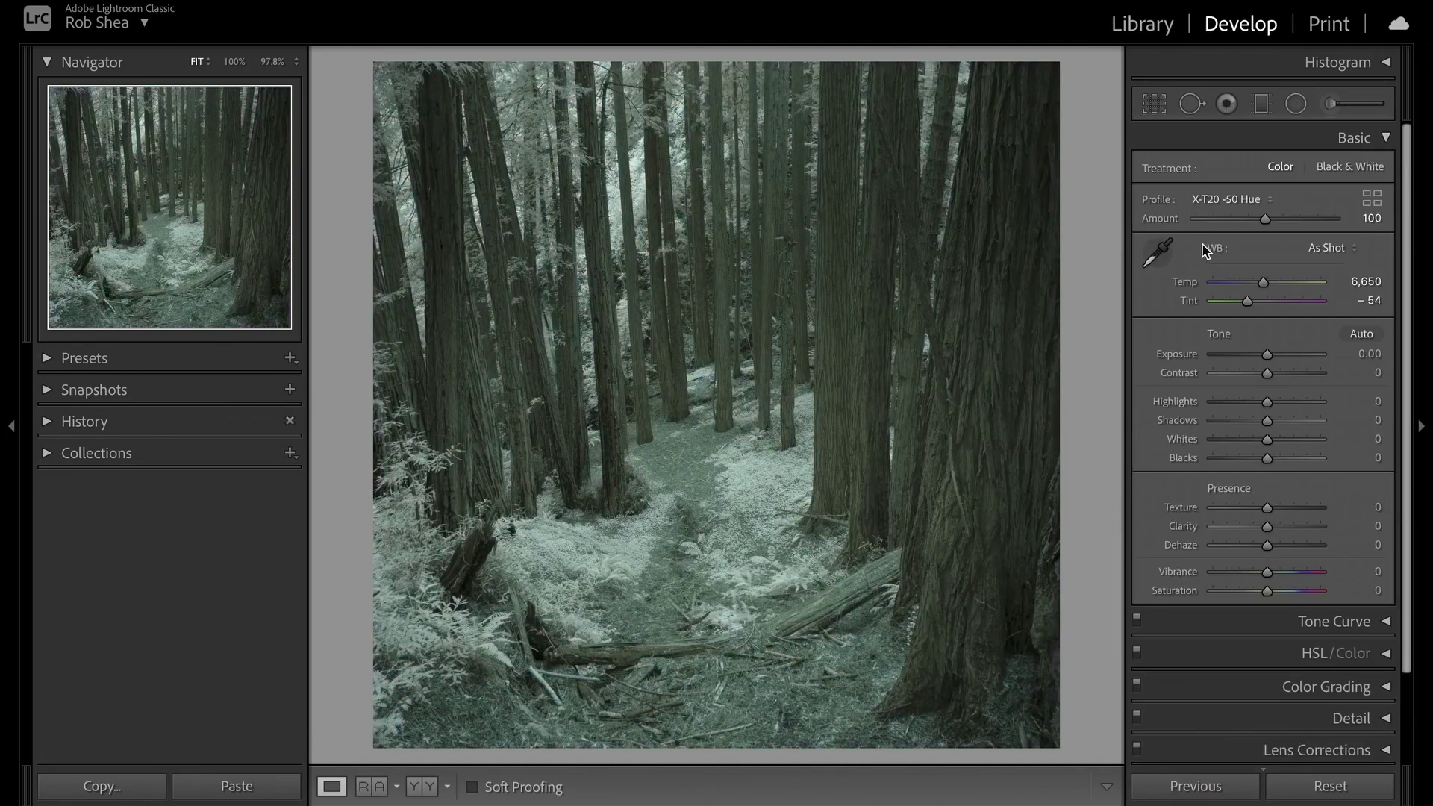
left_click(1158, 252)
left_click(824, 603)
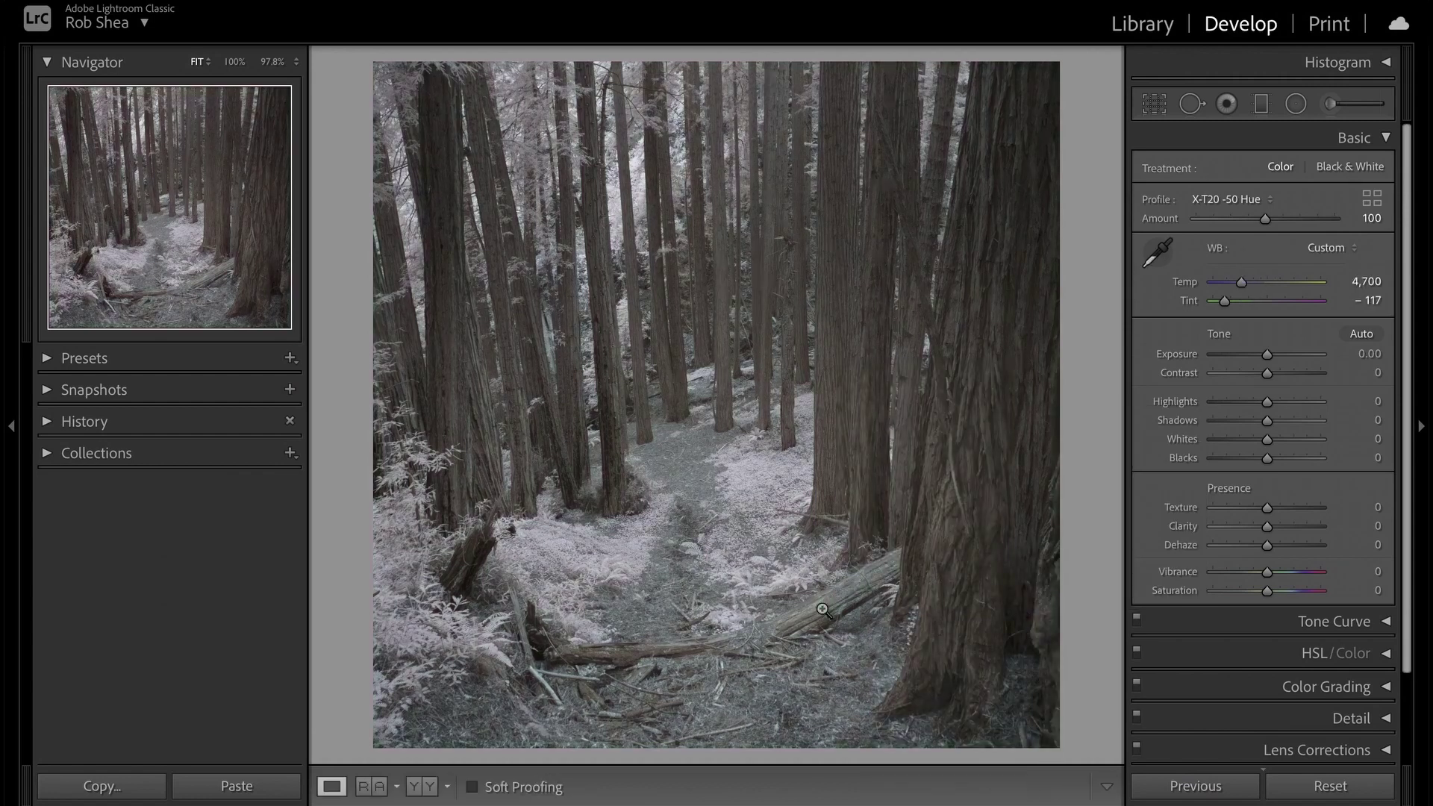
left_click(1360, 336)
Step: Compare the -50 Invert, RB and RB G-R profiles, then keep X-T20 -50 RB G-Split
left_click(1370, 218)
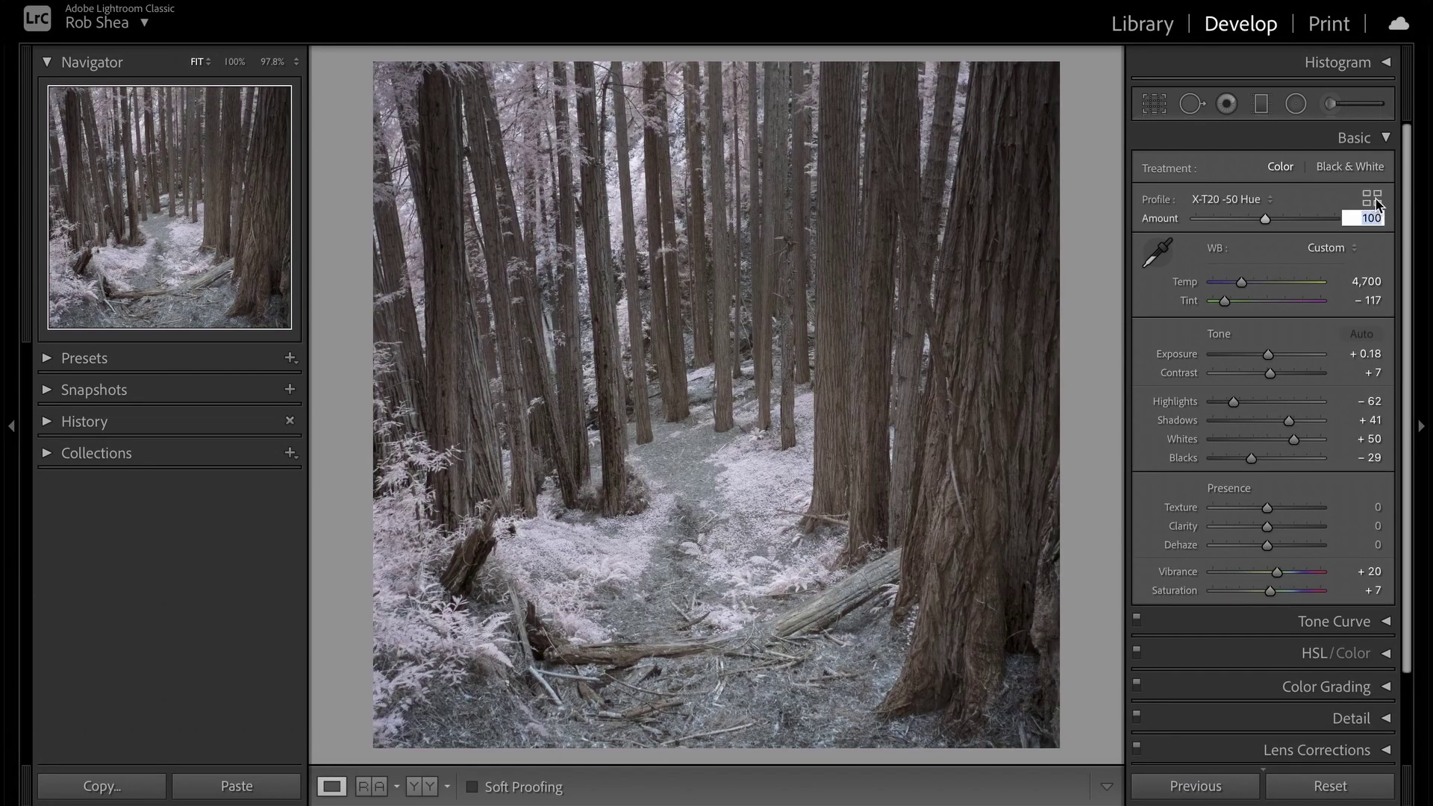
left_click(1376, 199)
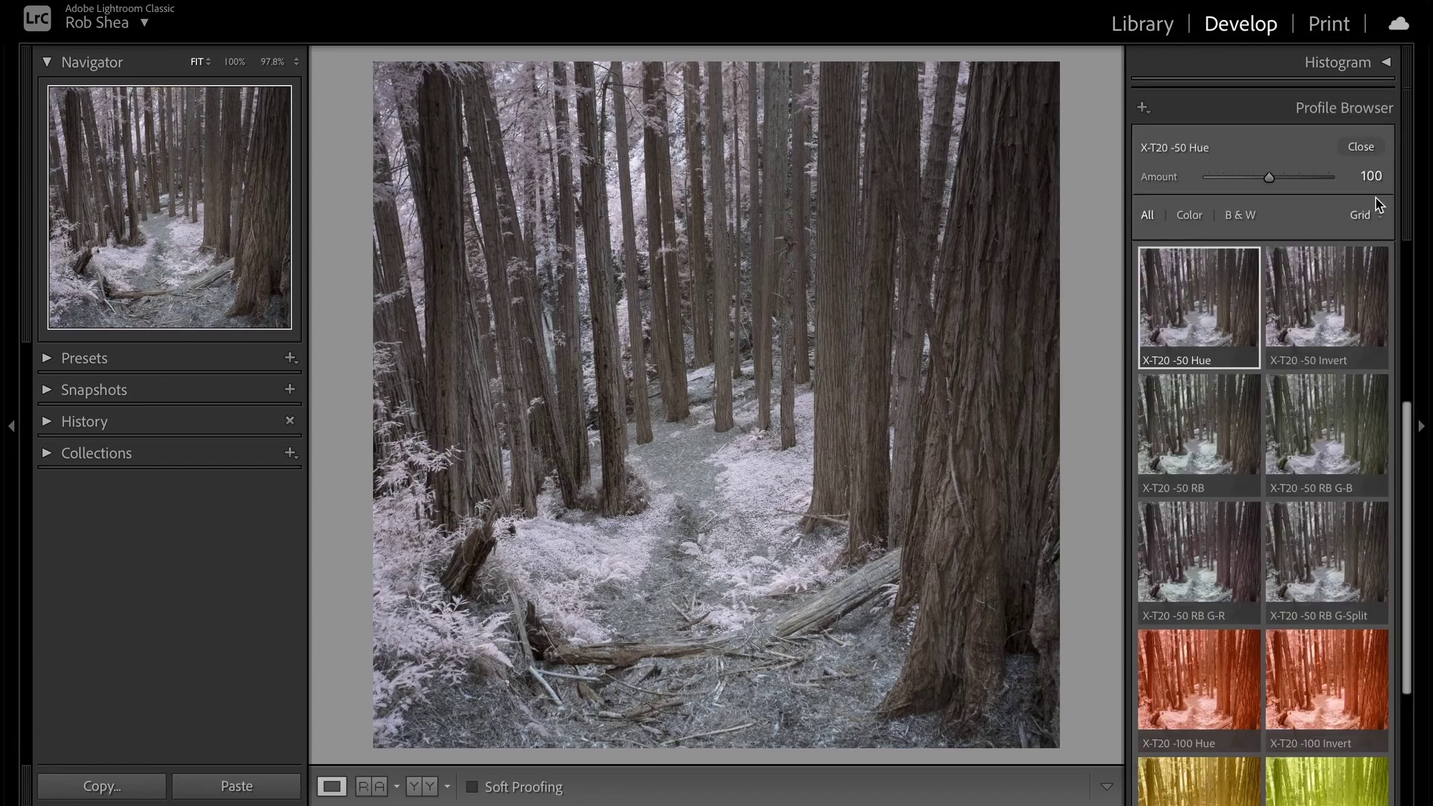
left_click(1340, 310)
left_click(1212, 438)
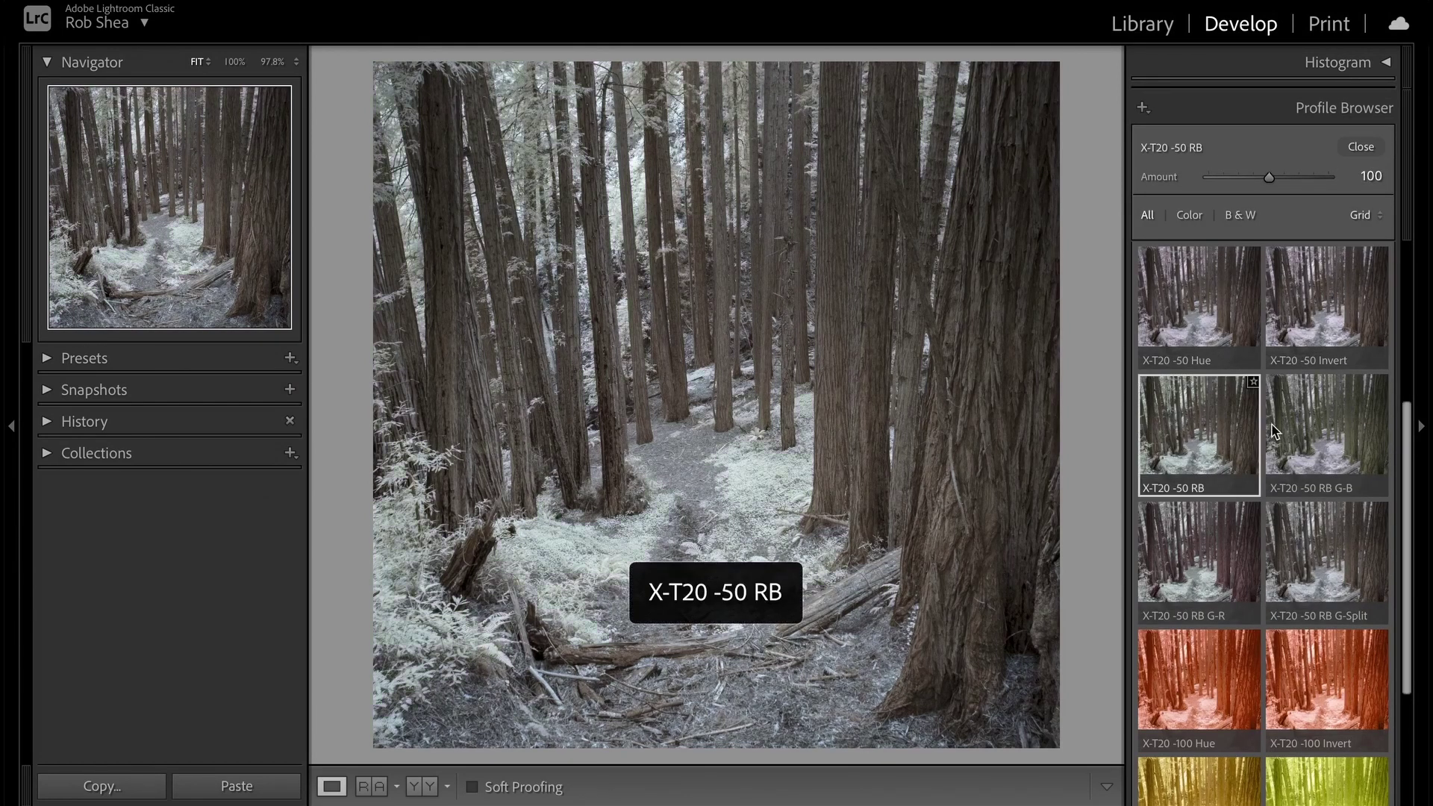
left_click(1194, 559)
left_click(1308, 541)
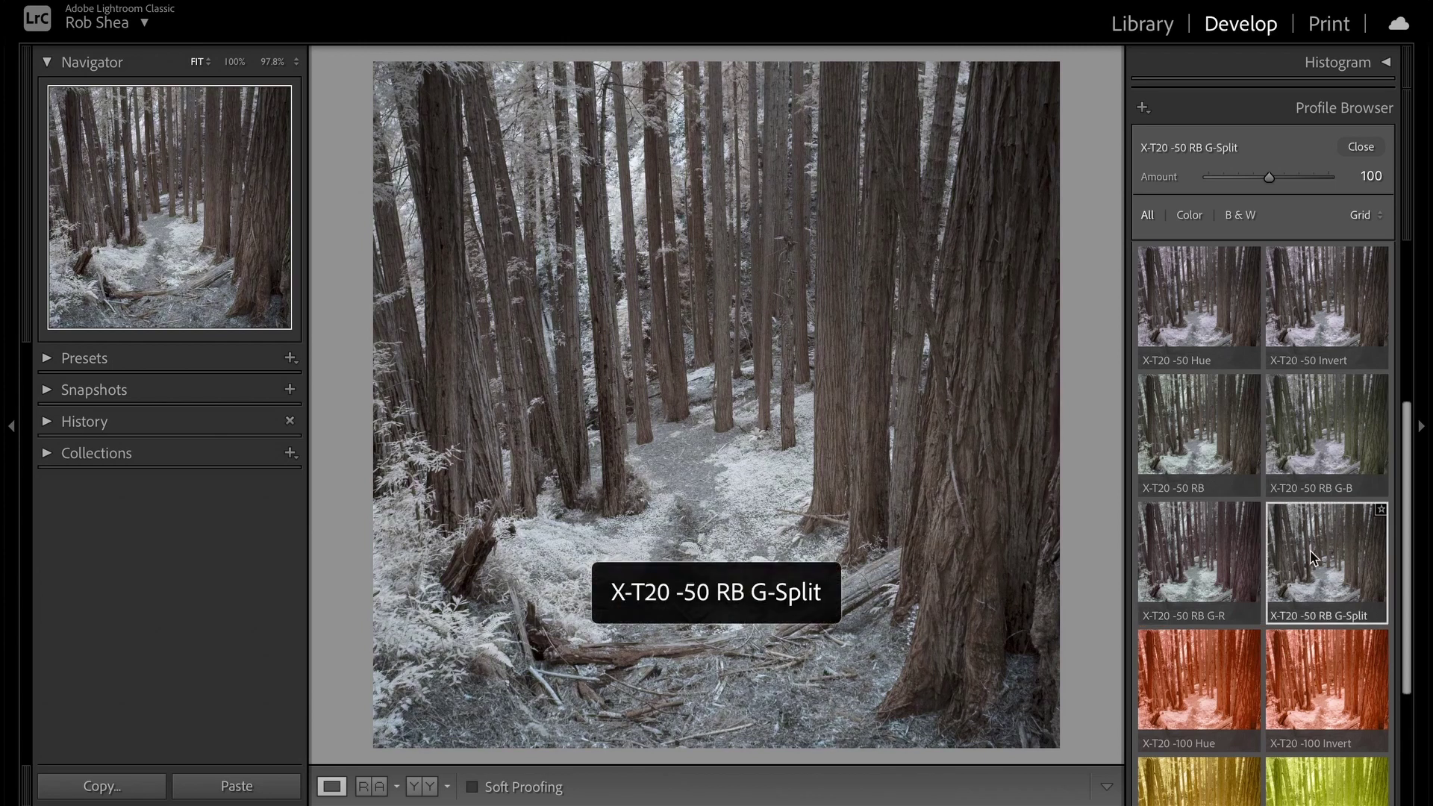
left_click(1359, 148)
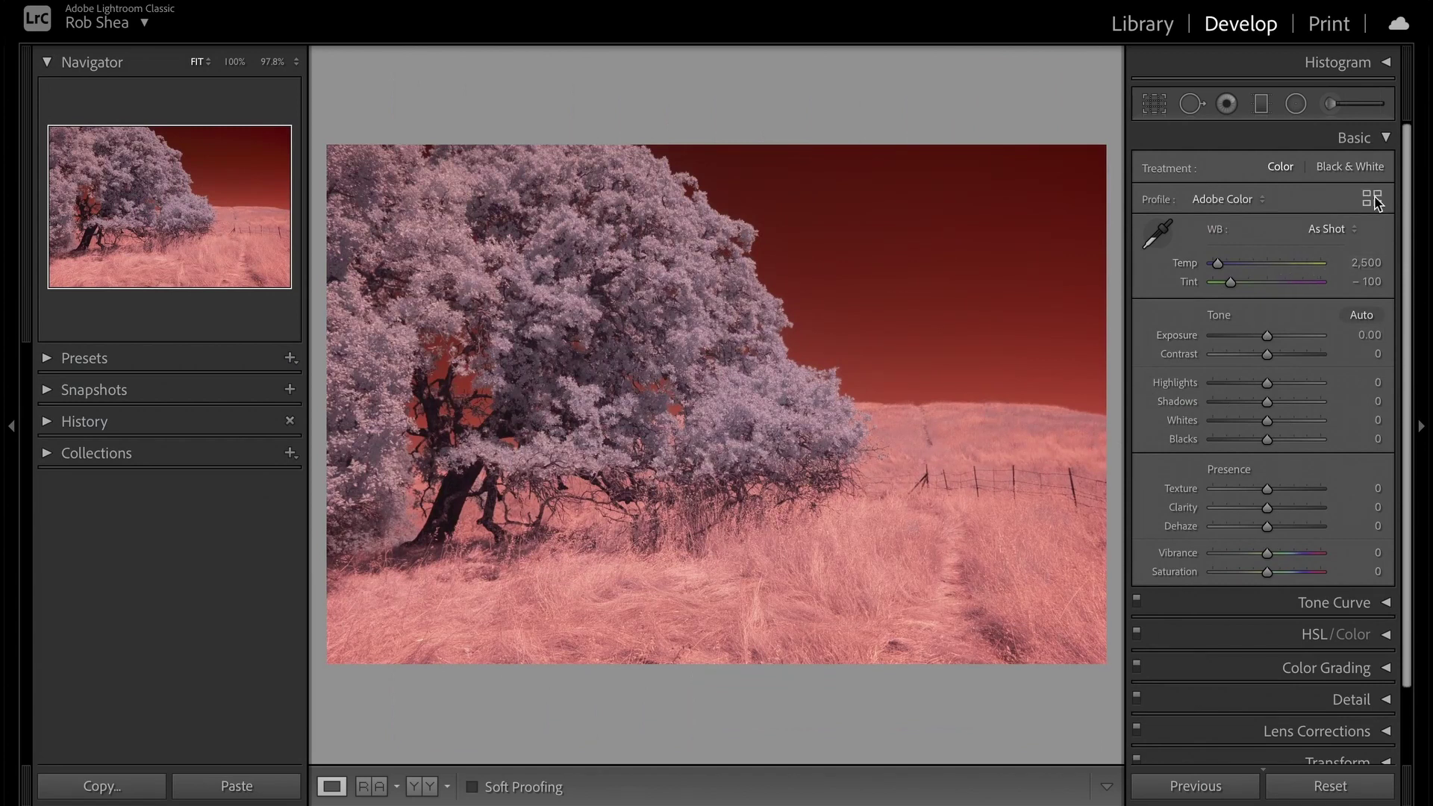
Step: Apply the X-T20 -100 Hue profile and set a custom white balance of 8,100/-76 from the grass
left_click(1373, 198)
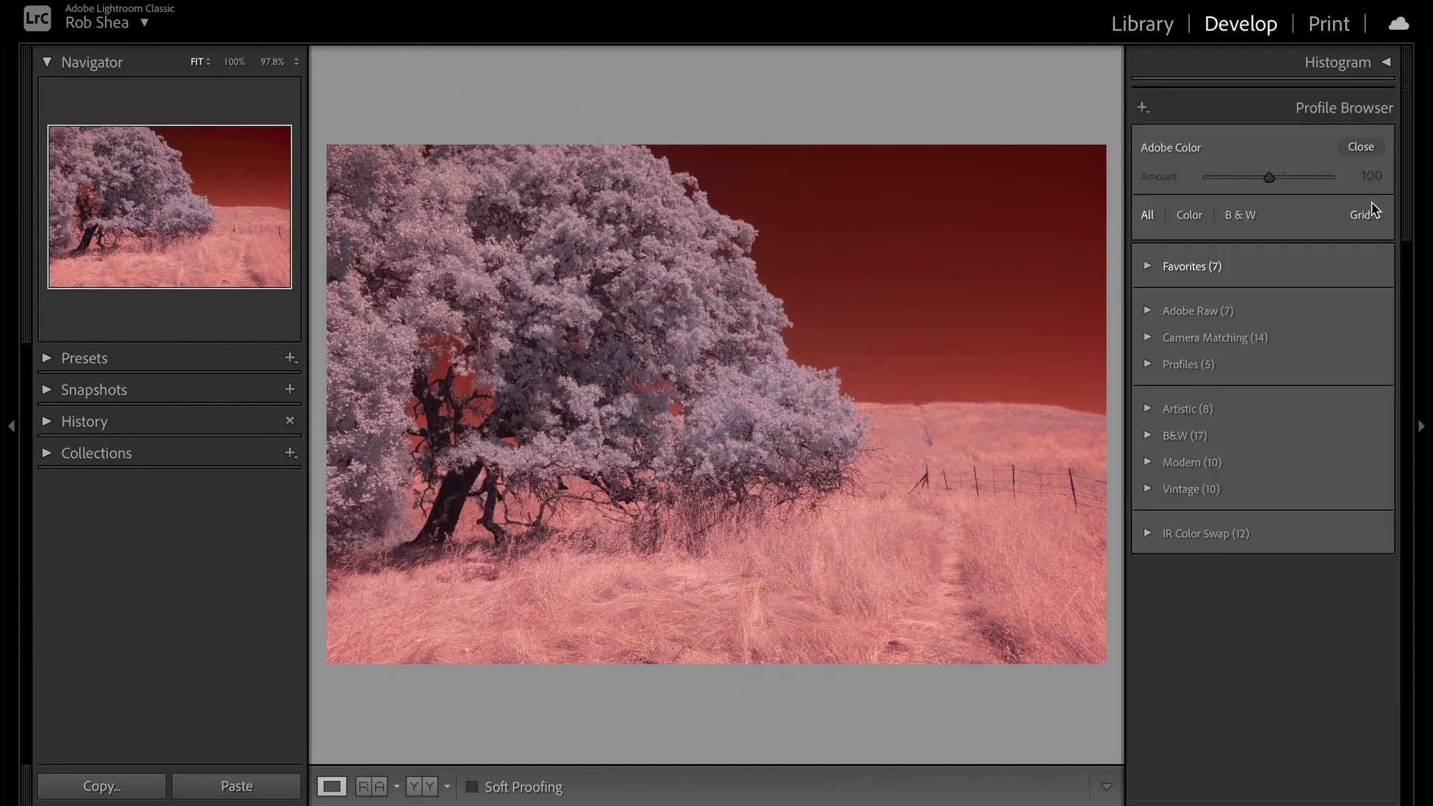
left_click(1227, 533)
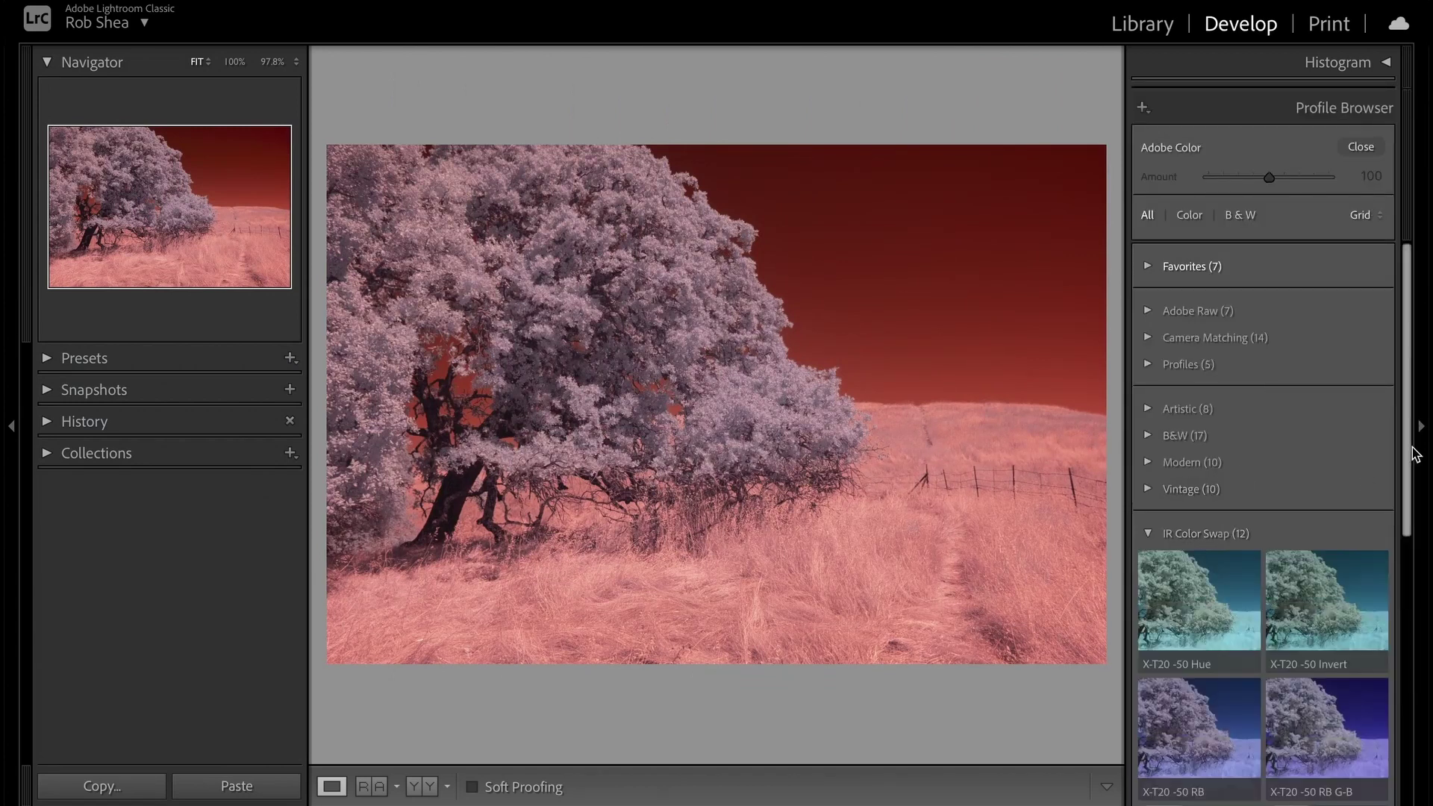
left_click_drag(1413, 454, 1414, 754)
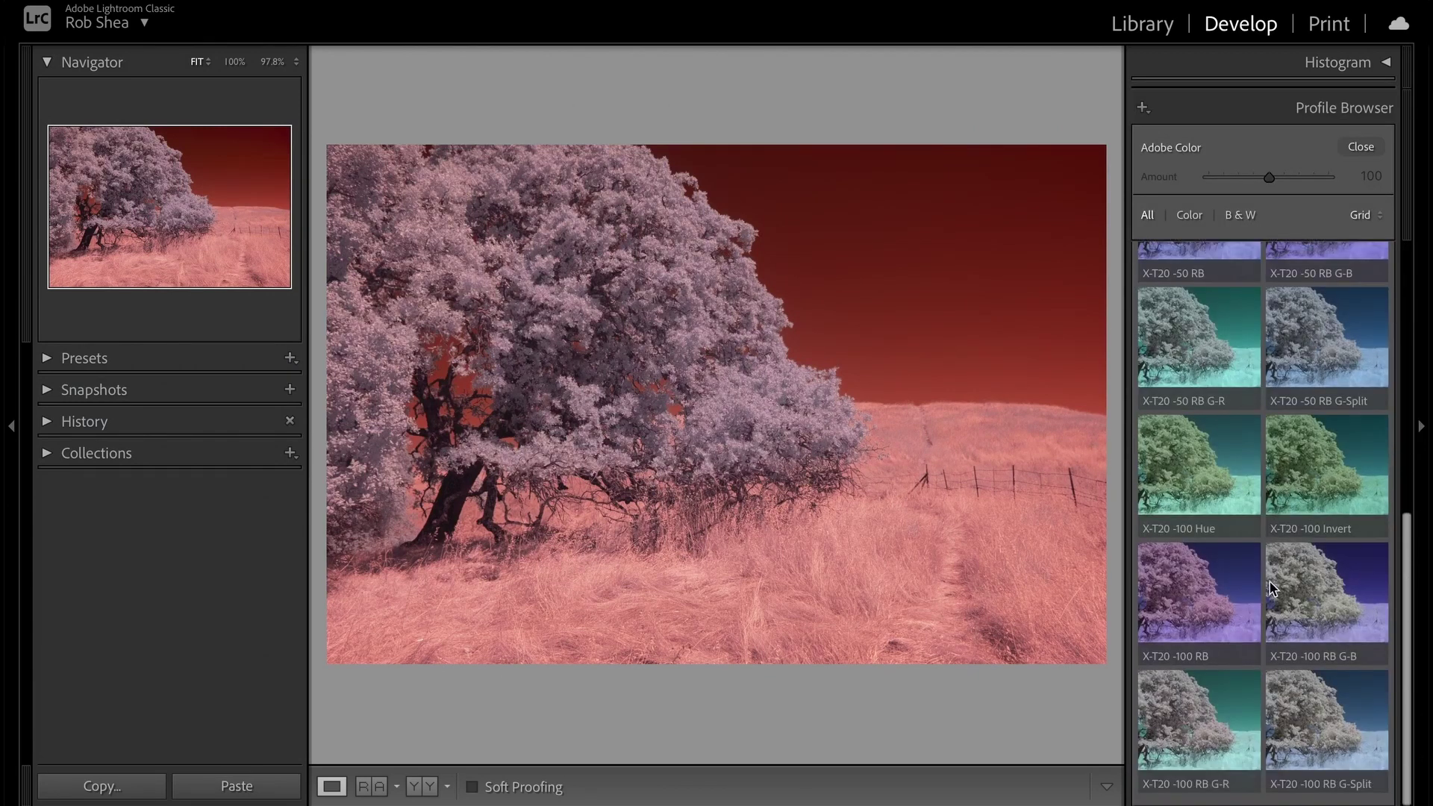
left_click(1209, 491)
left_click(1361, 146)
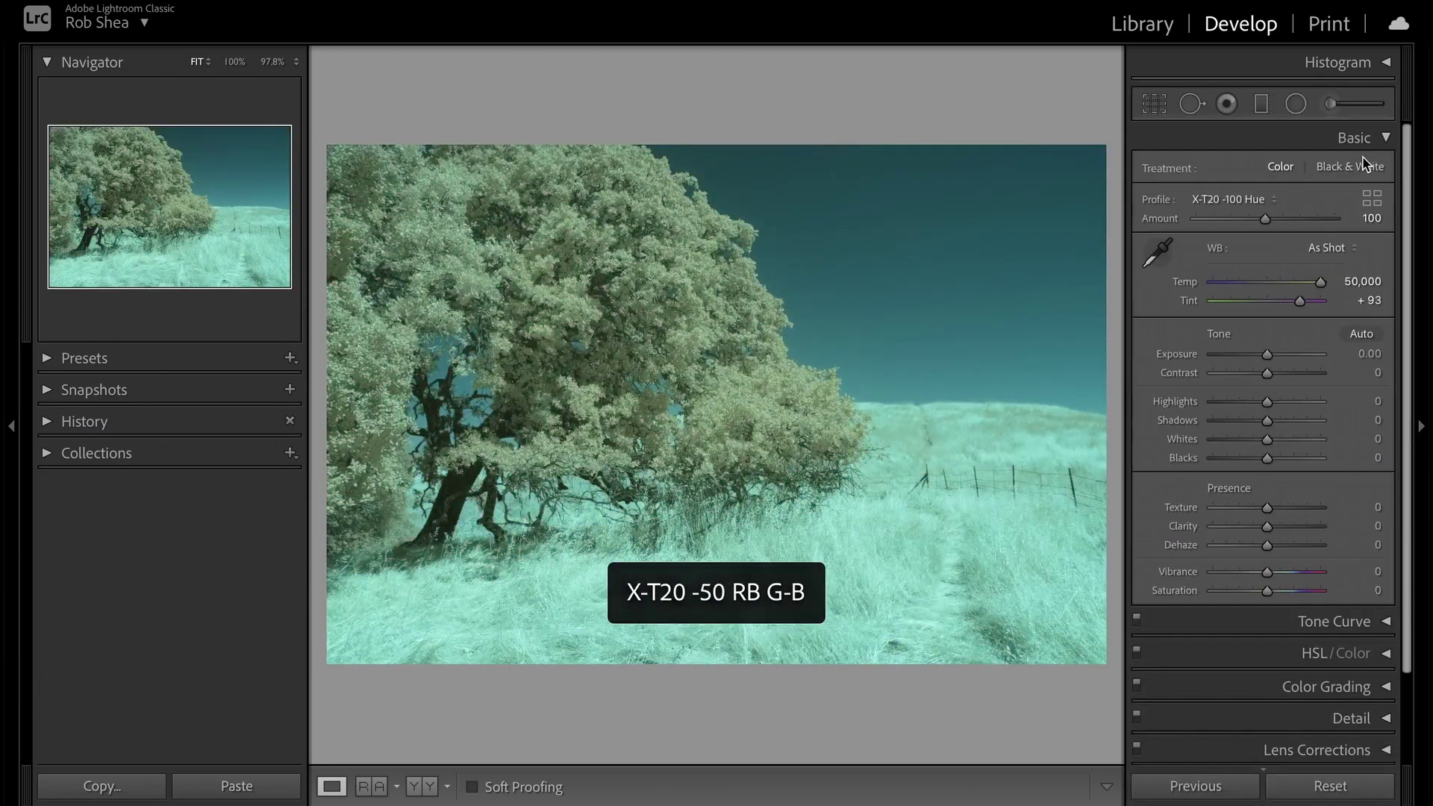
left_click(1157, 253)
left_click(887, 541)
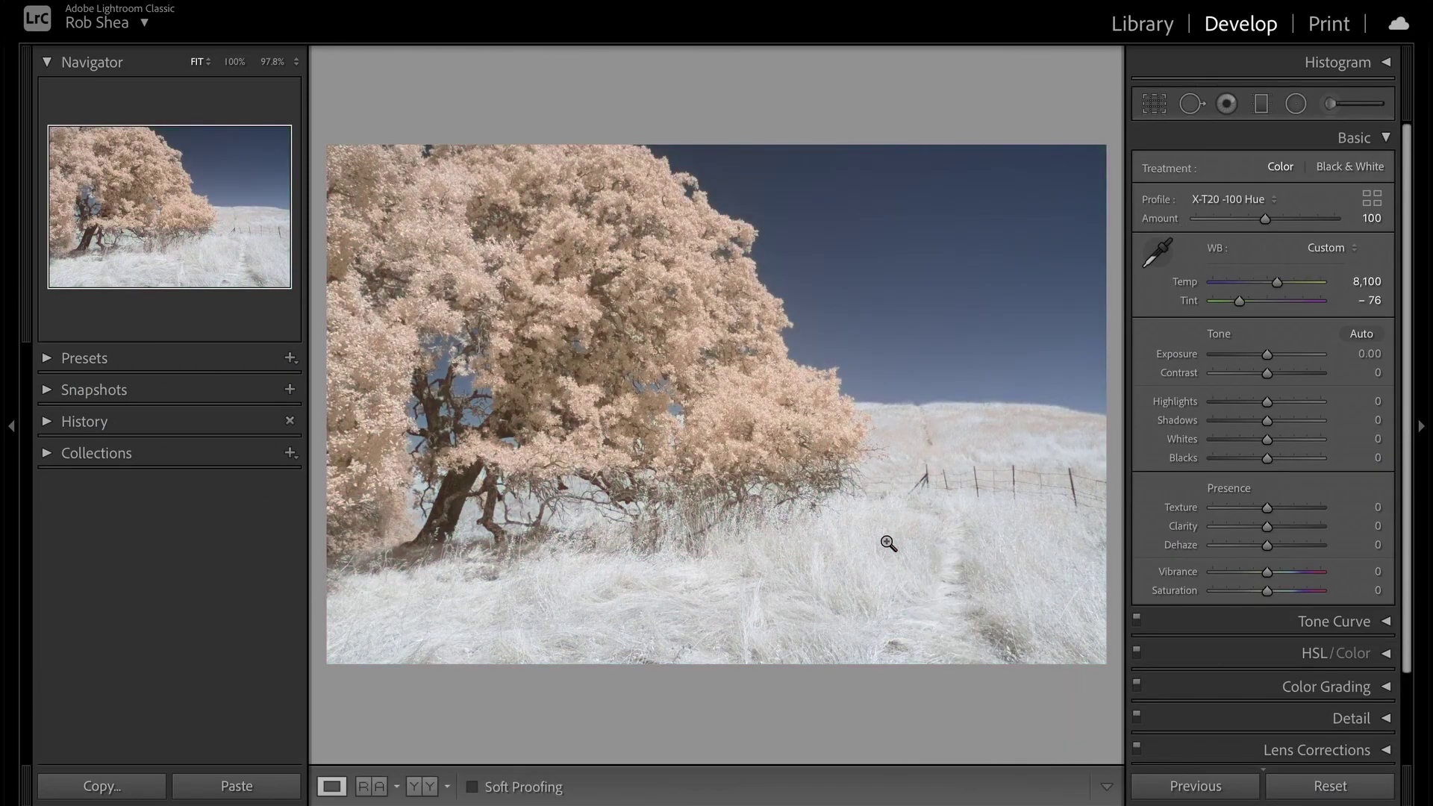
Step: Compare the X-T20 -100 Invert and RB G-B profiles, then keep X-T20 -100 RB G-Split
left_click(1381, 202)
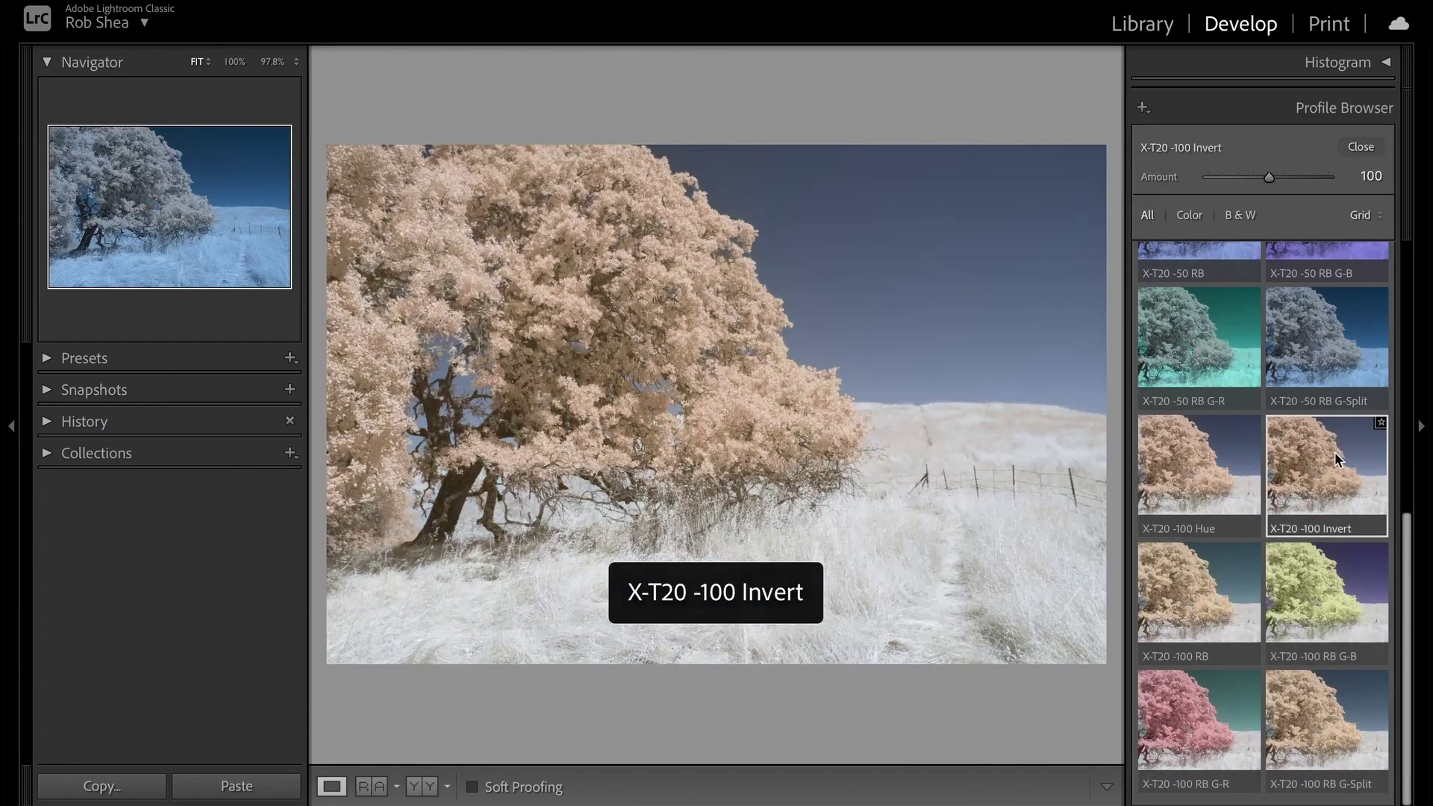
left_click(1314, 474)
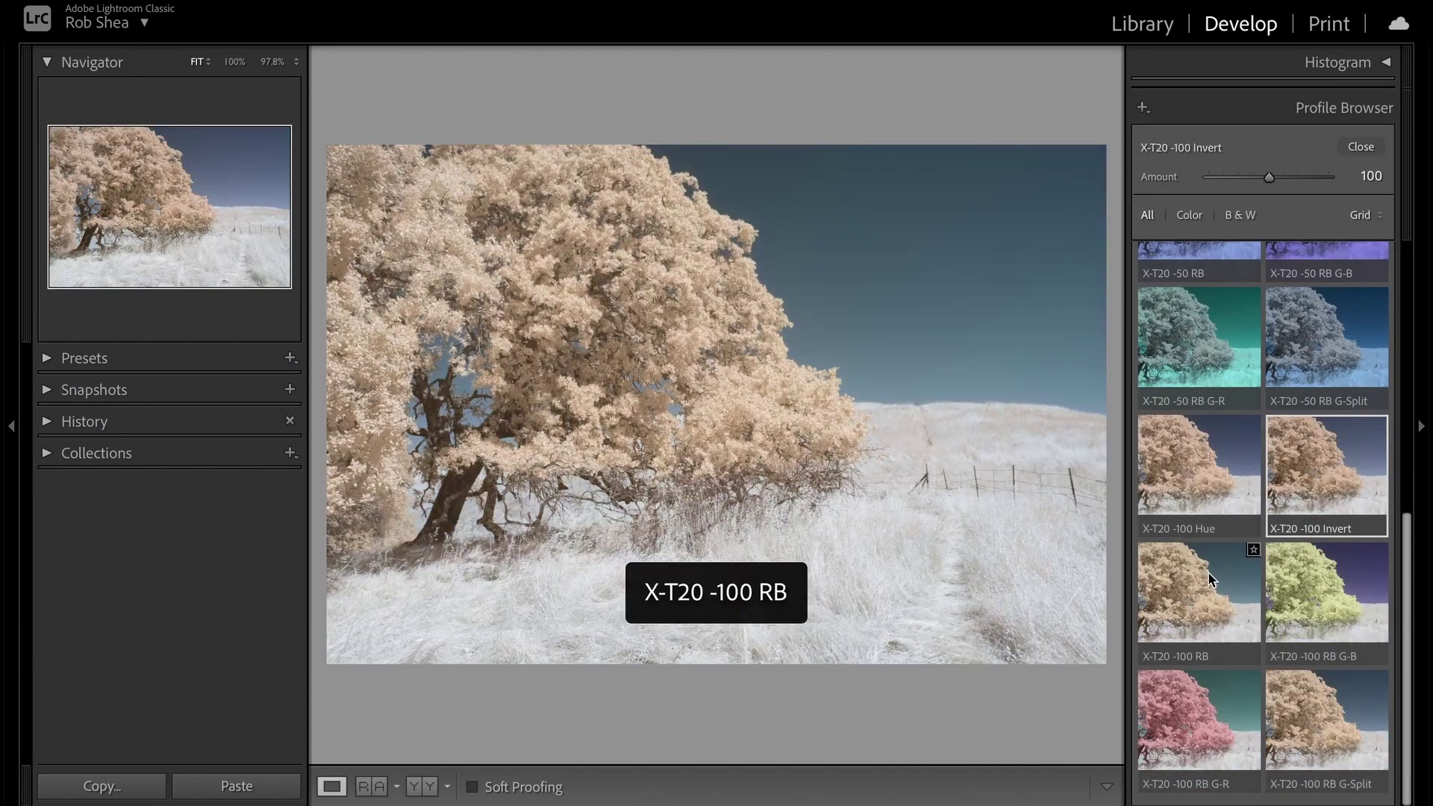
left_click(1325, 577)
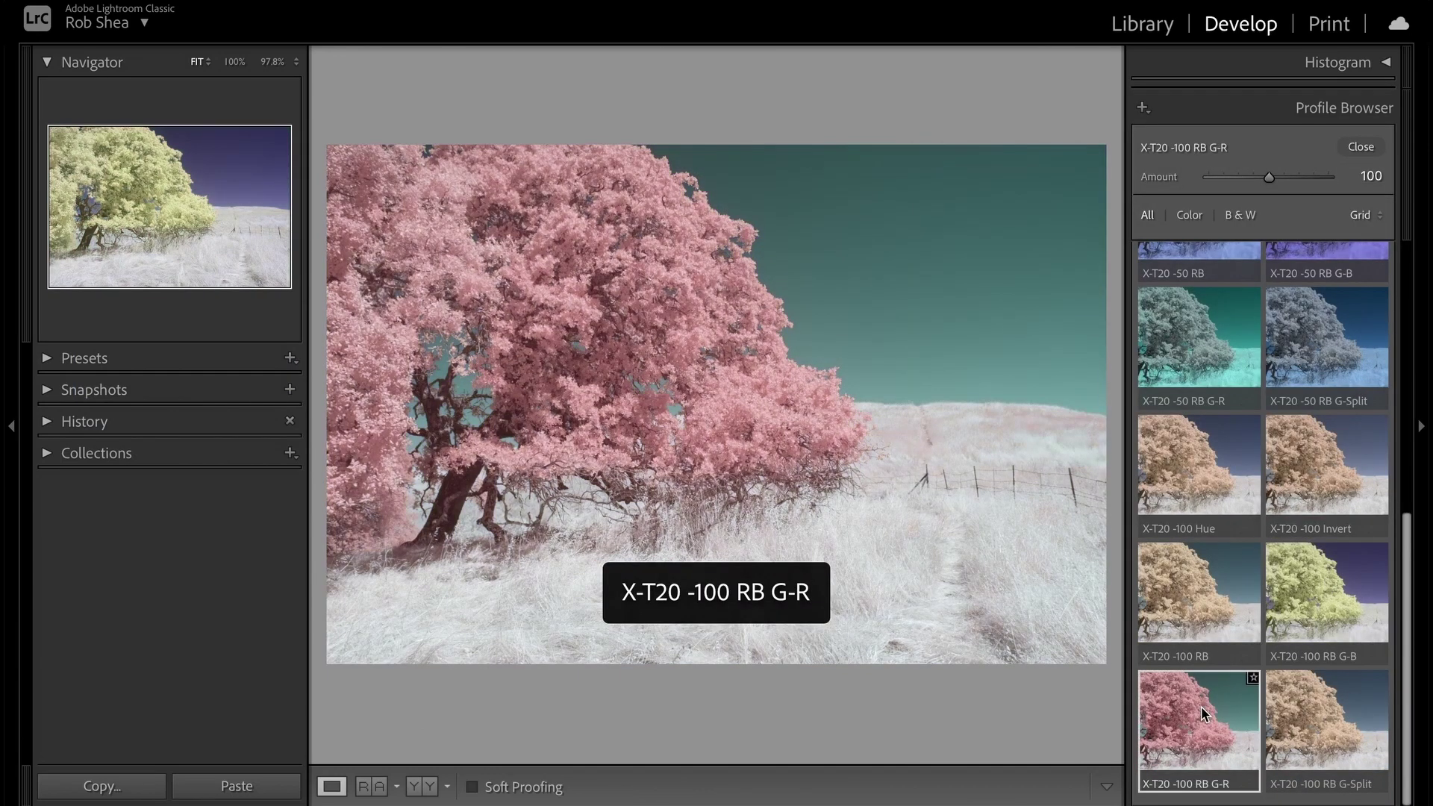
left_click(1328, 715)
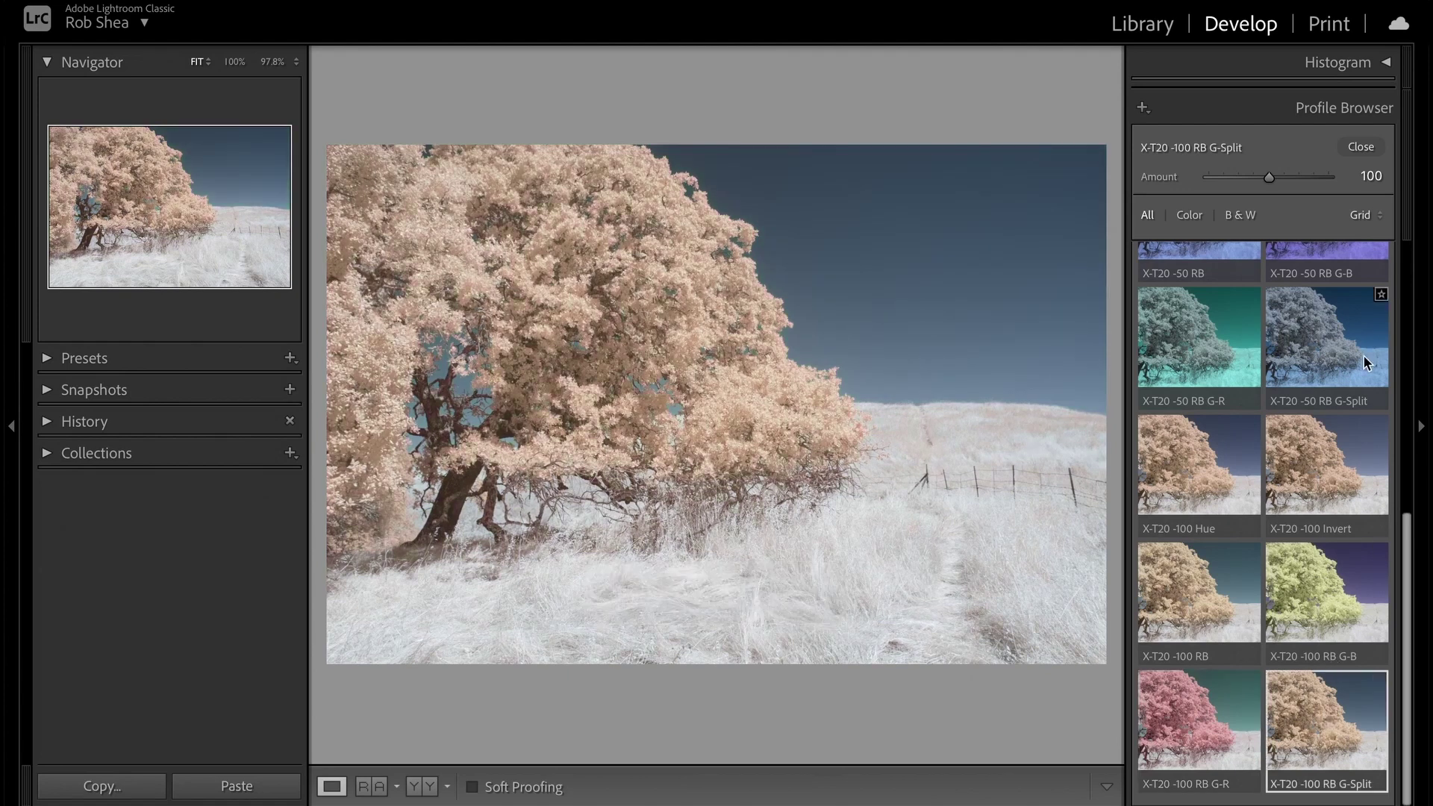
left_click(1362, 147)
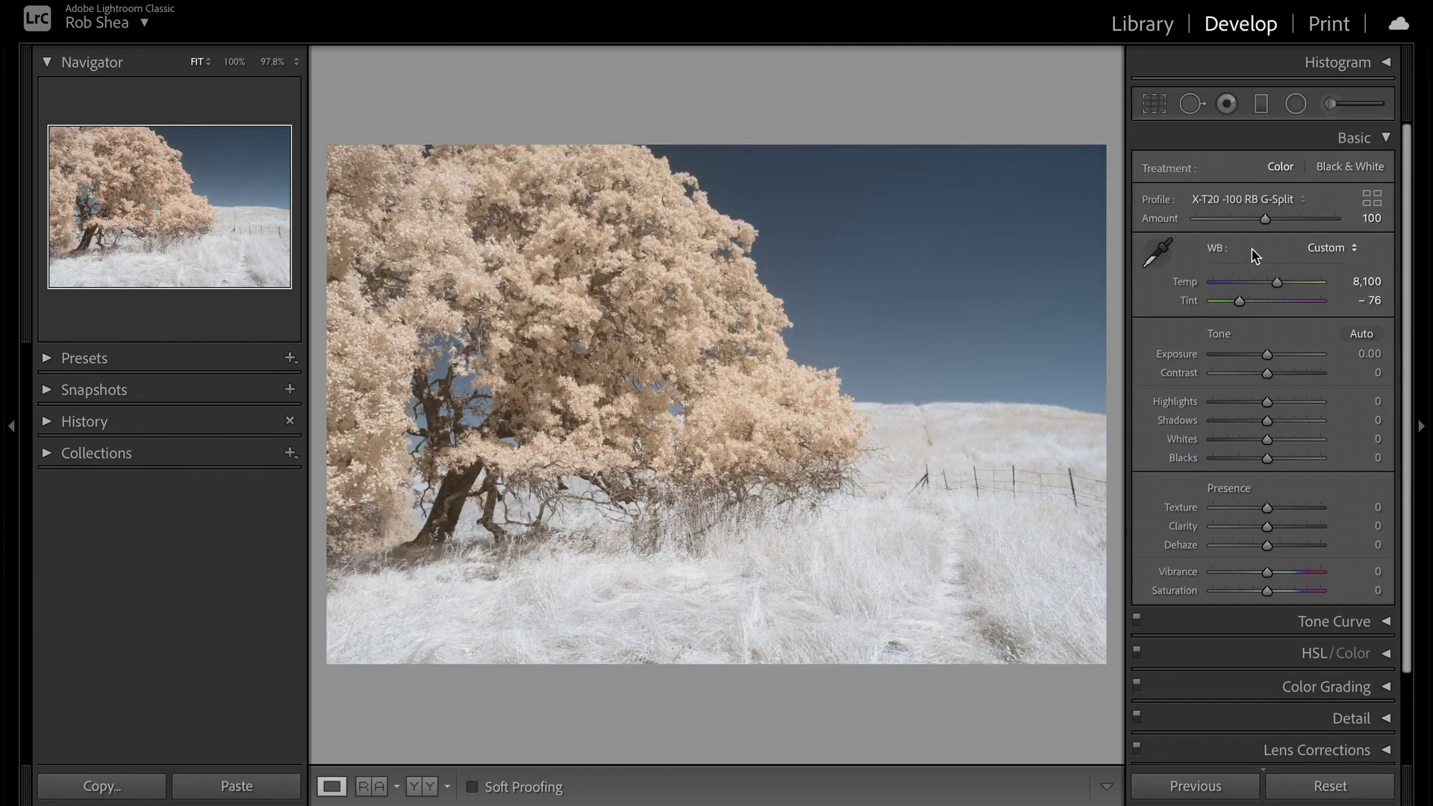
Step: Auto-tone the photo, apply the X-T2 -50 Hue profile, and neutralise white balance on the cliff
left_click(1361, 335)
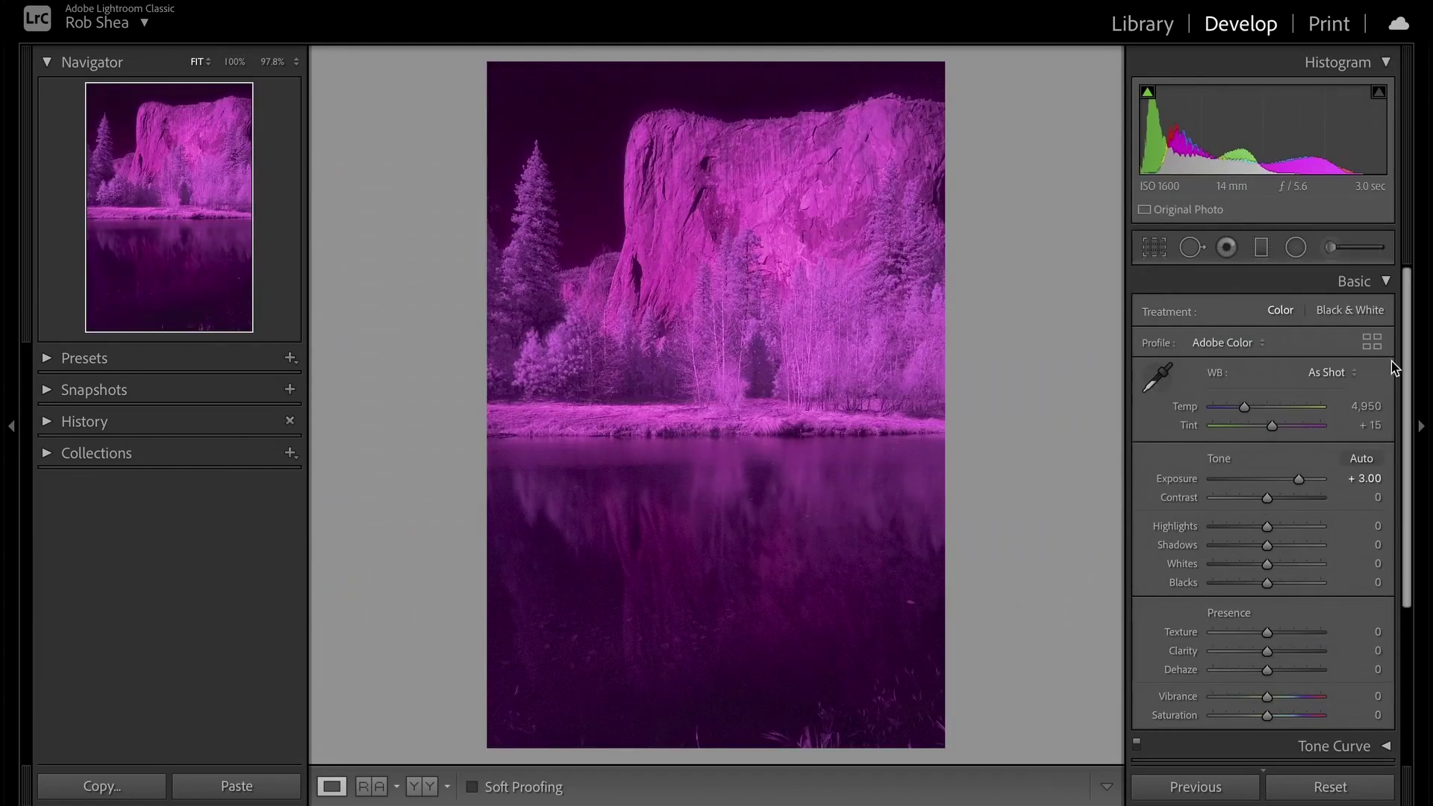
left_click(1372, 343)
left_click(1212, 677)
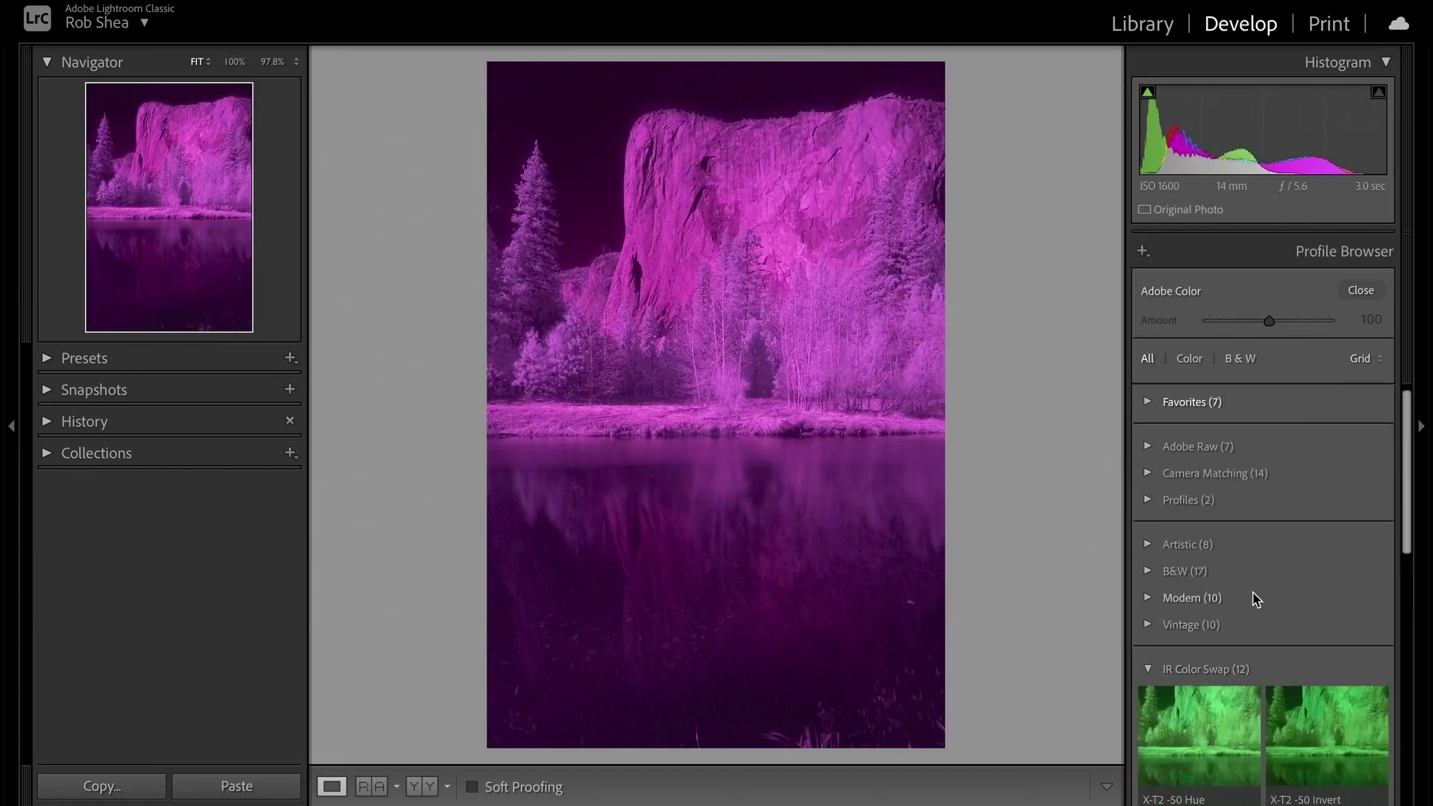
scroll(1251, 598, "down", 5)
left_click(1235, 512)
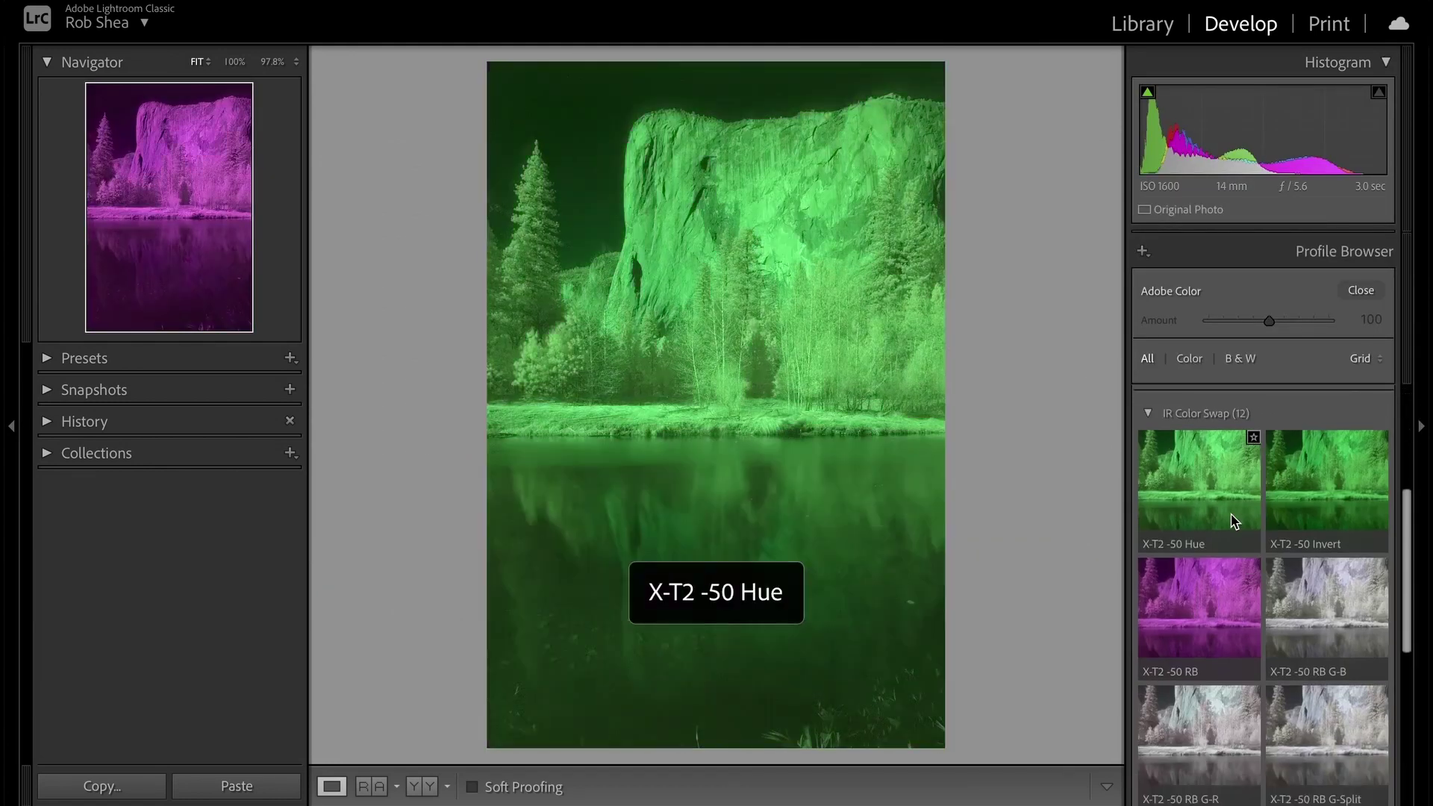
left_click(1364, 293)
left_click(1158, 396)
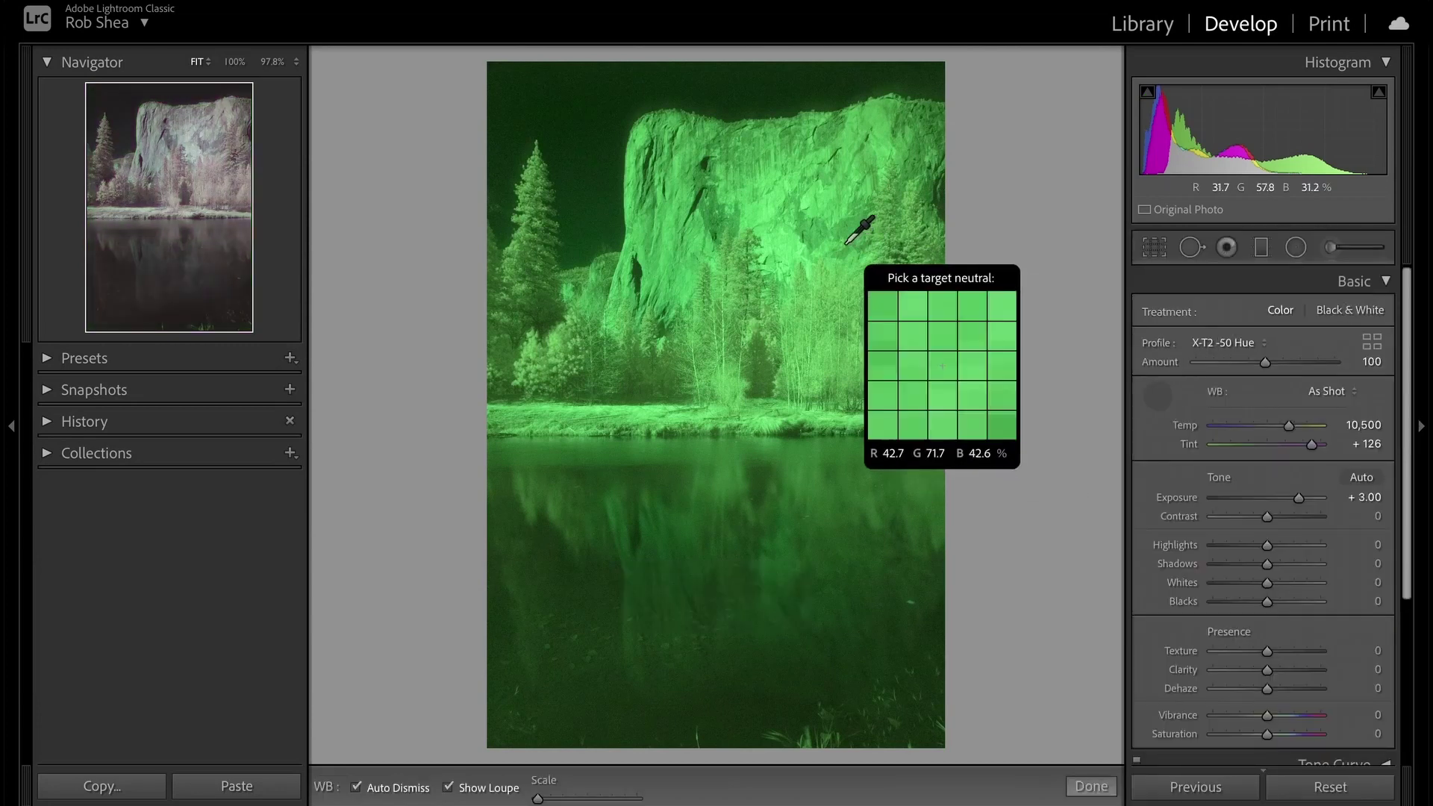
left_click(848, 238)
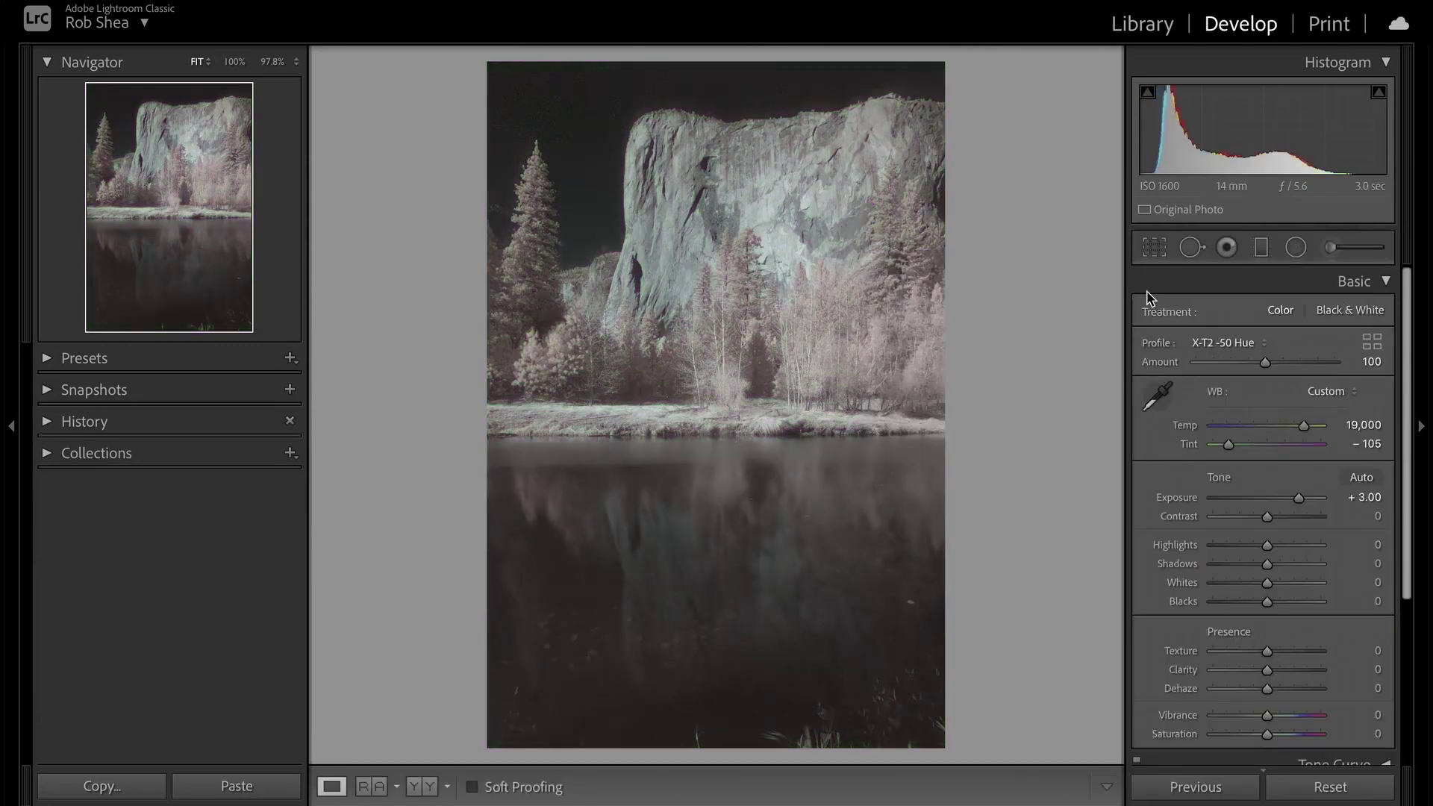
Step: Compare the X-T2 -50 Invert and RB G-B profiles, then keep X-T2 -50 RB G-Split
left_click(1378, 341)
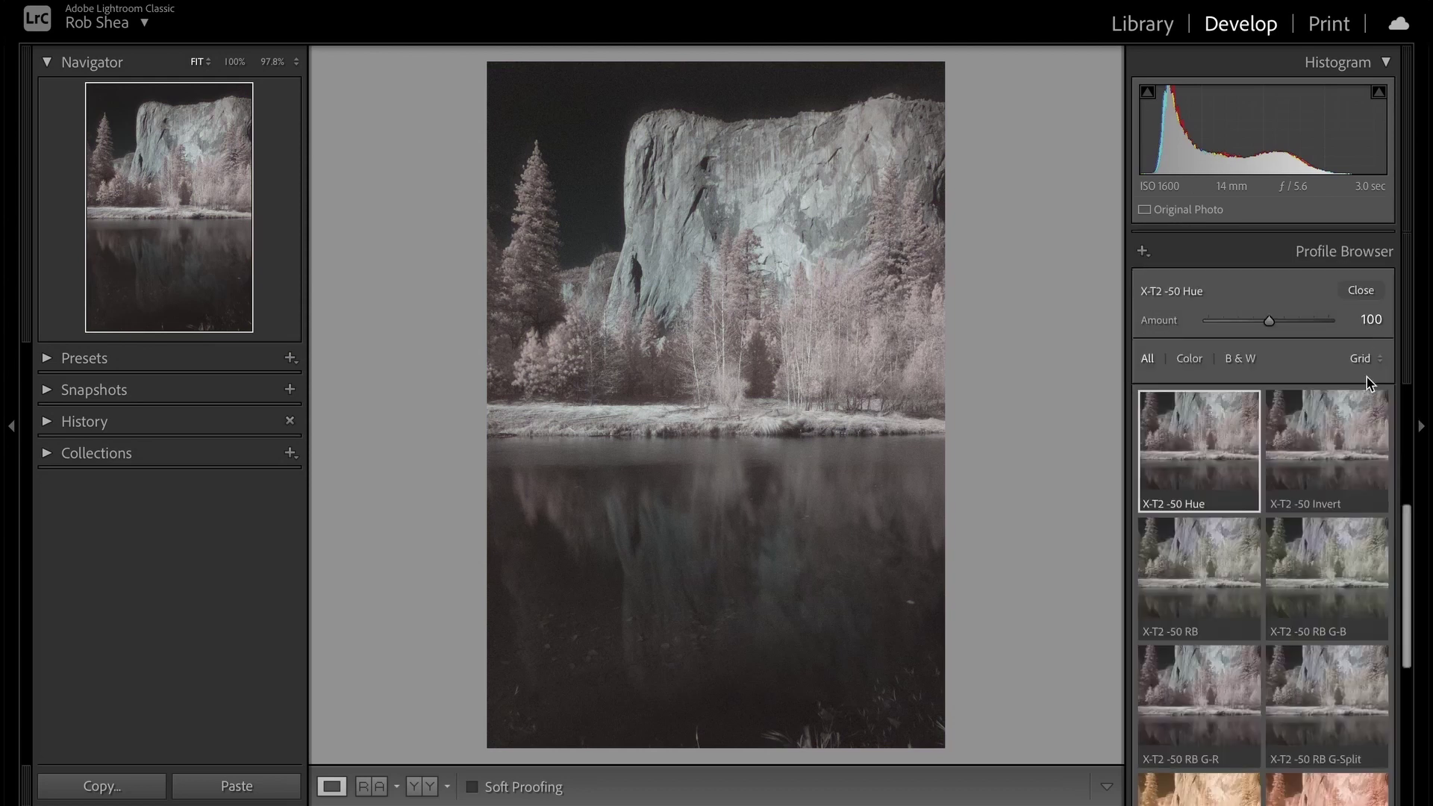
left_click(1334, 450)
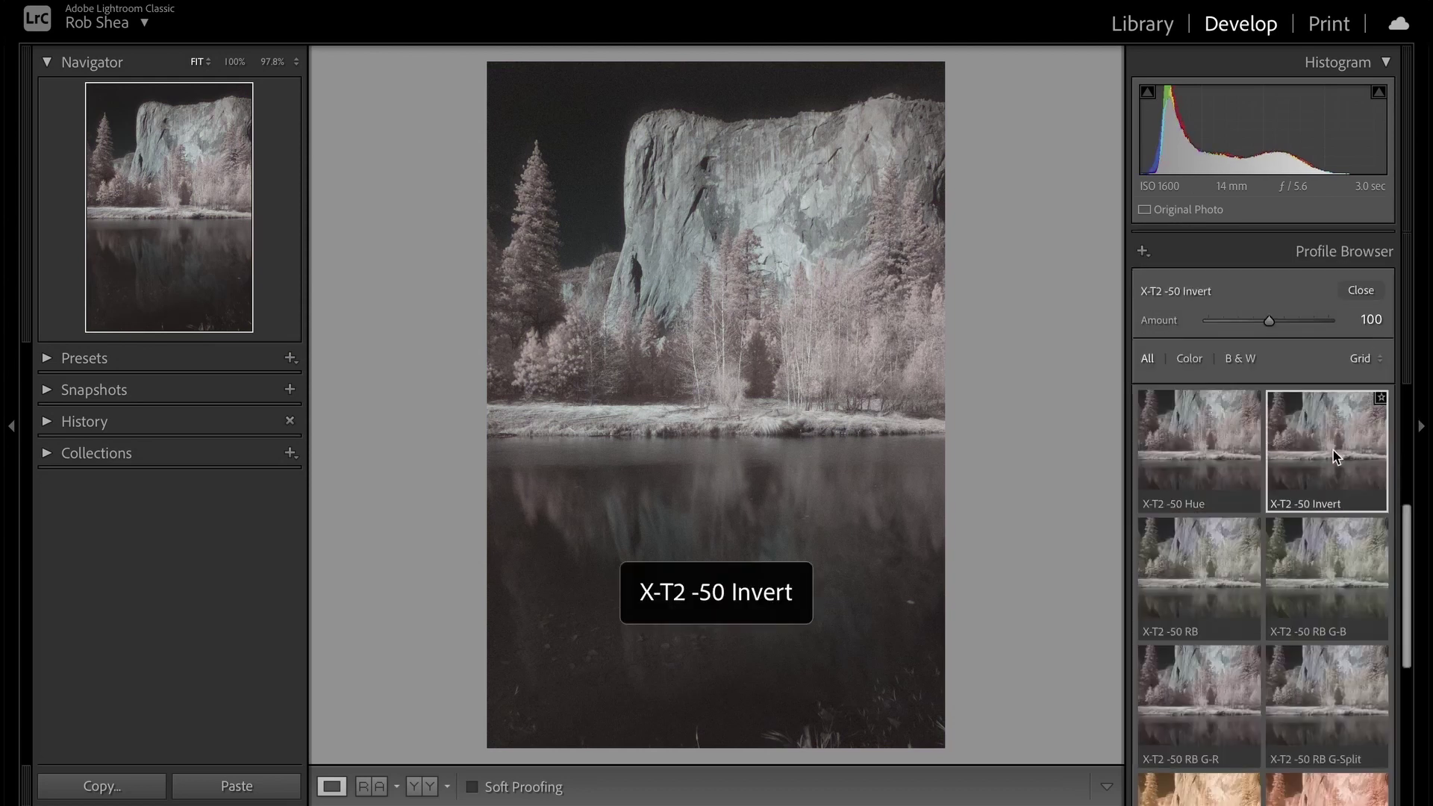
left_click(1284, 578)
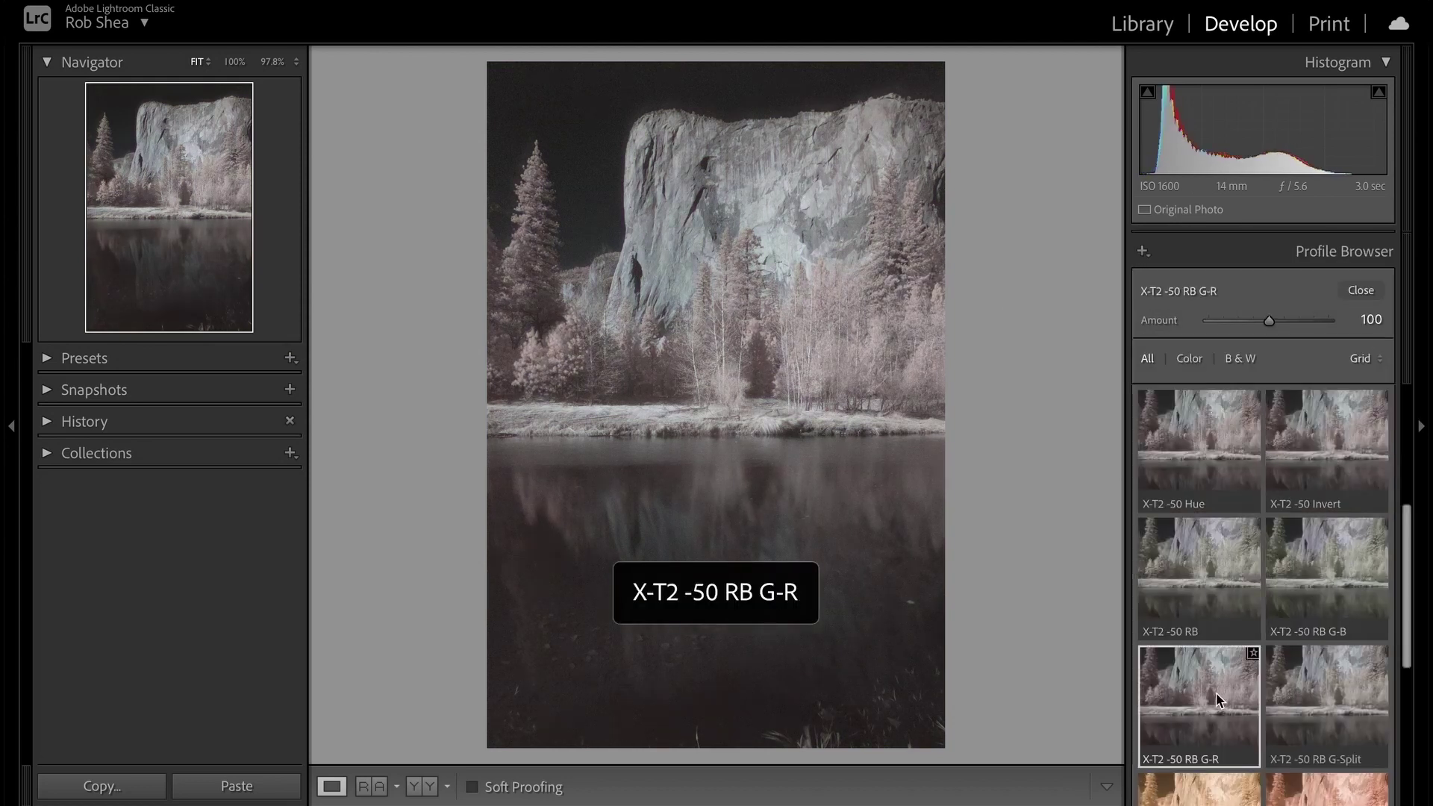
left_click(1340, 700)
left_click(1362, 291)
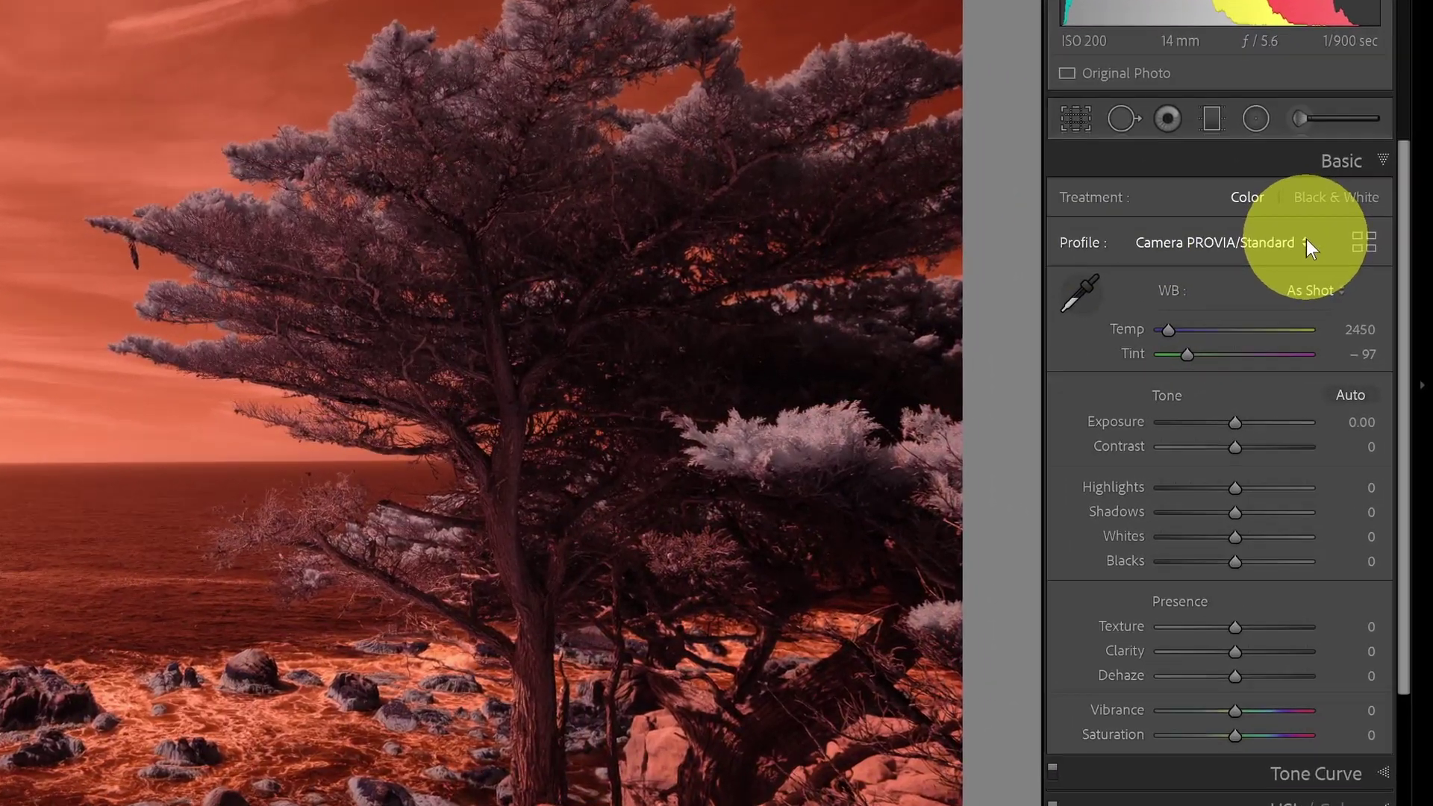
Step: Apply the Infrared Temp -100 profile and sample the sky for a 3,700/-65 custom white balance
left_click(1344, 292)
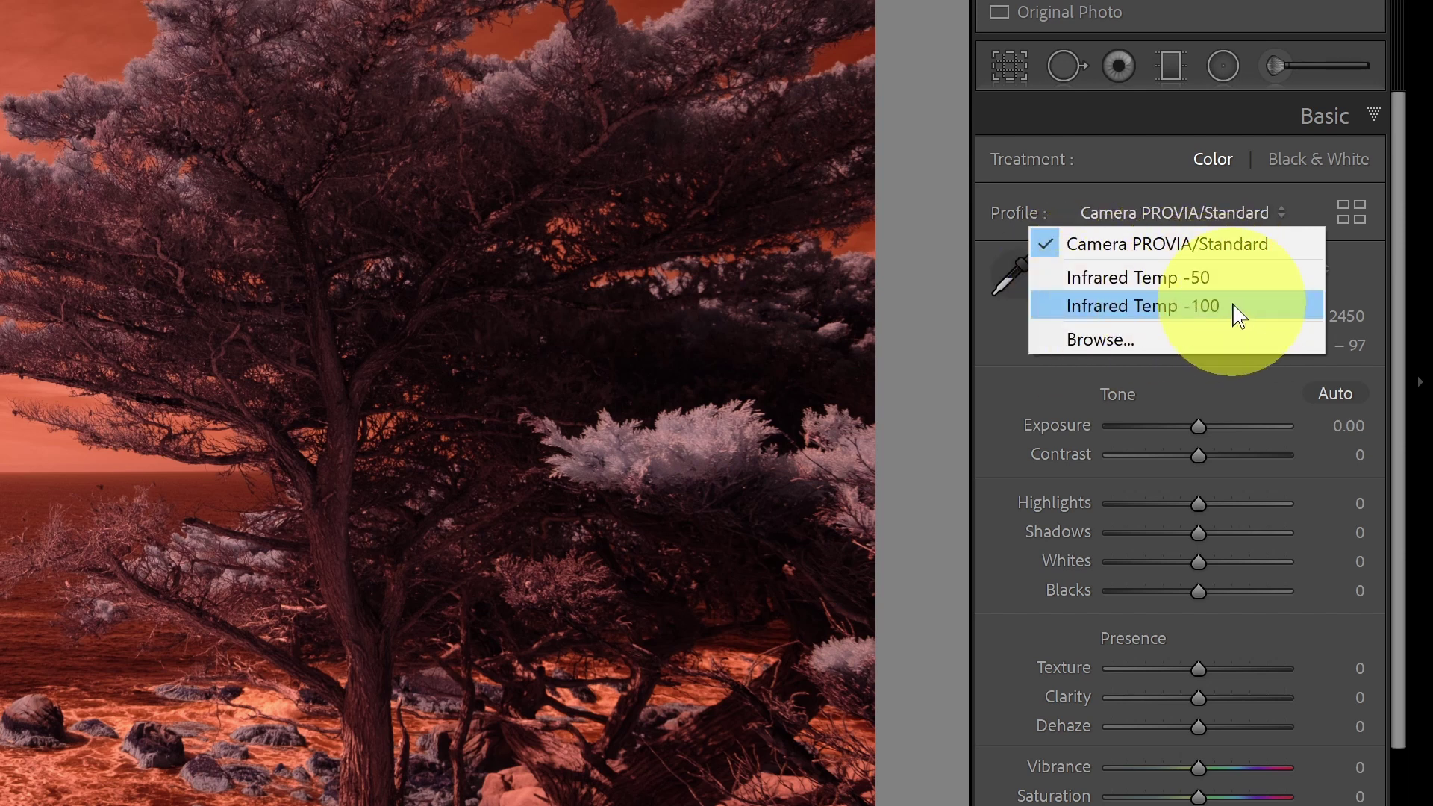
left_click(1232, 305)
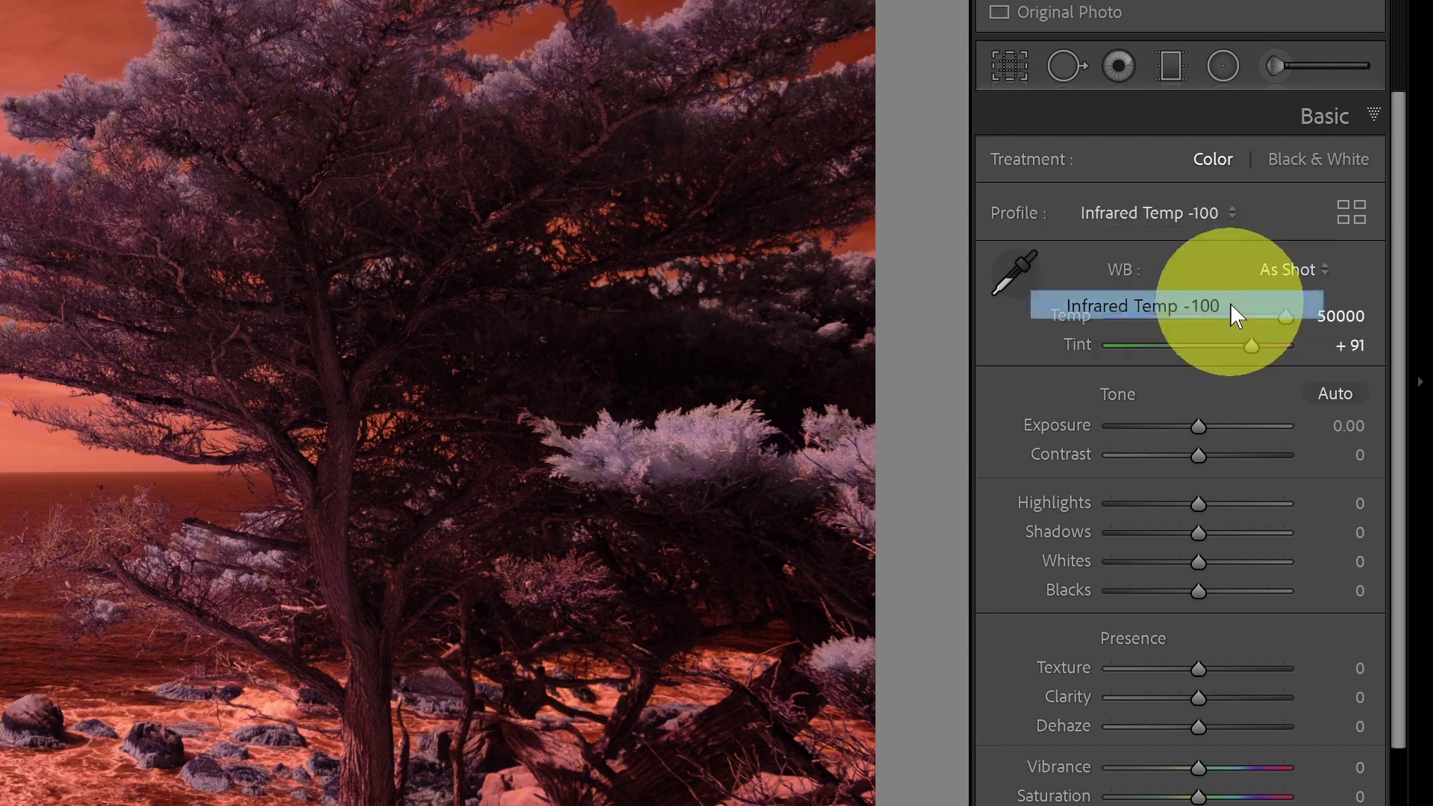
left_click(1020, 278)
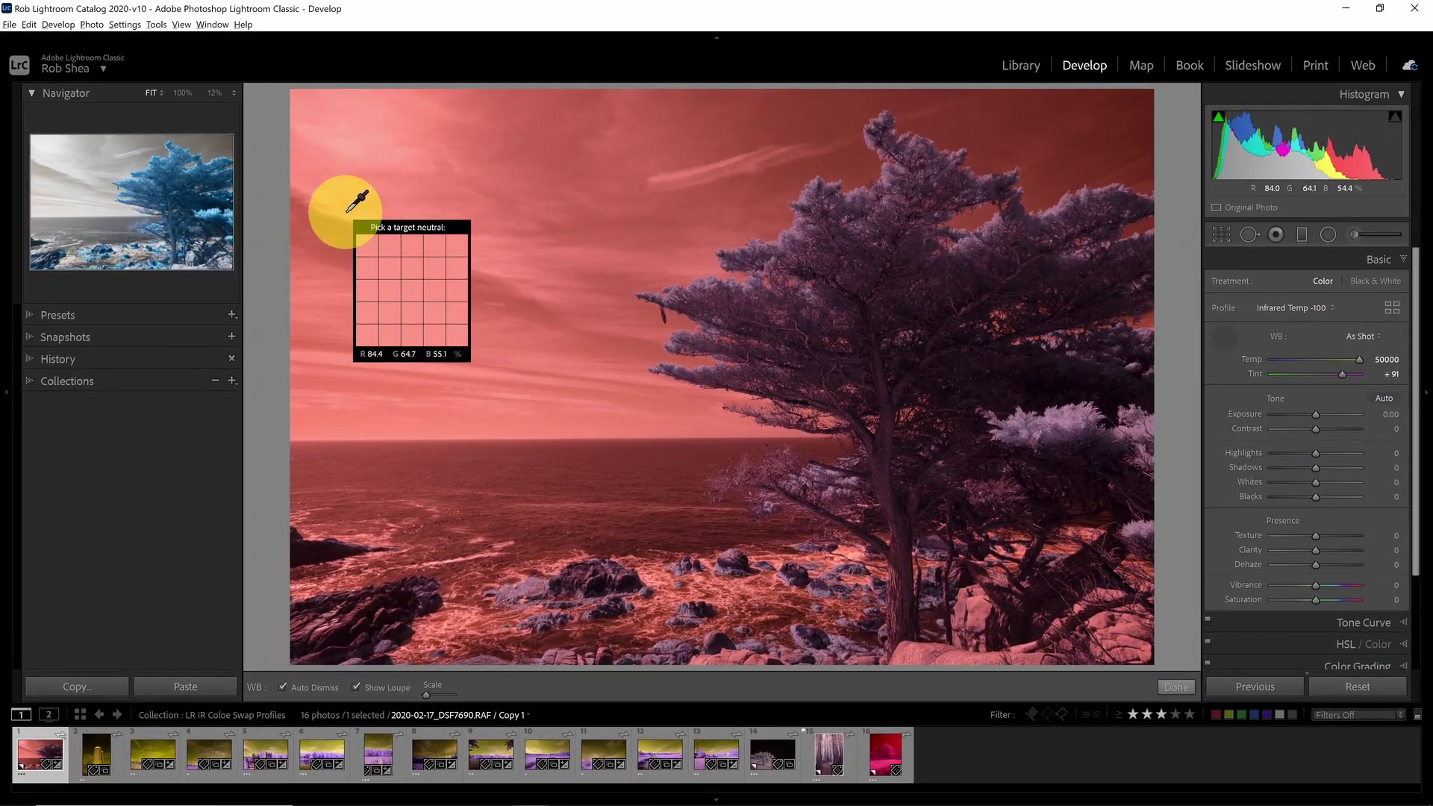
left_click(346, 212)
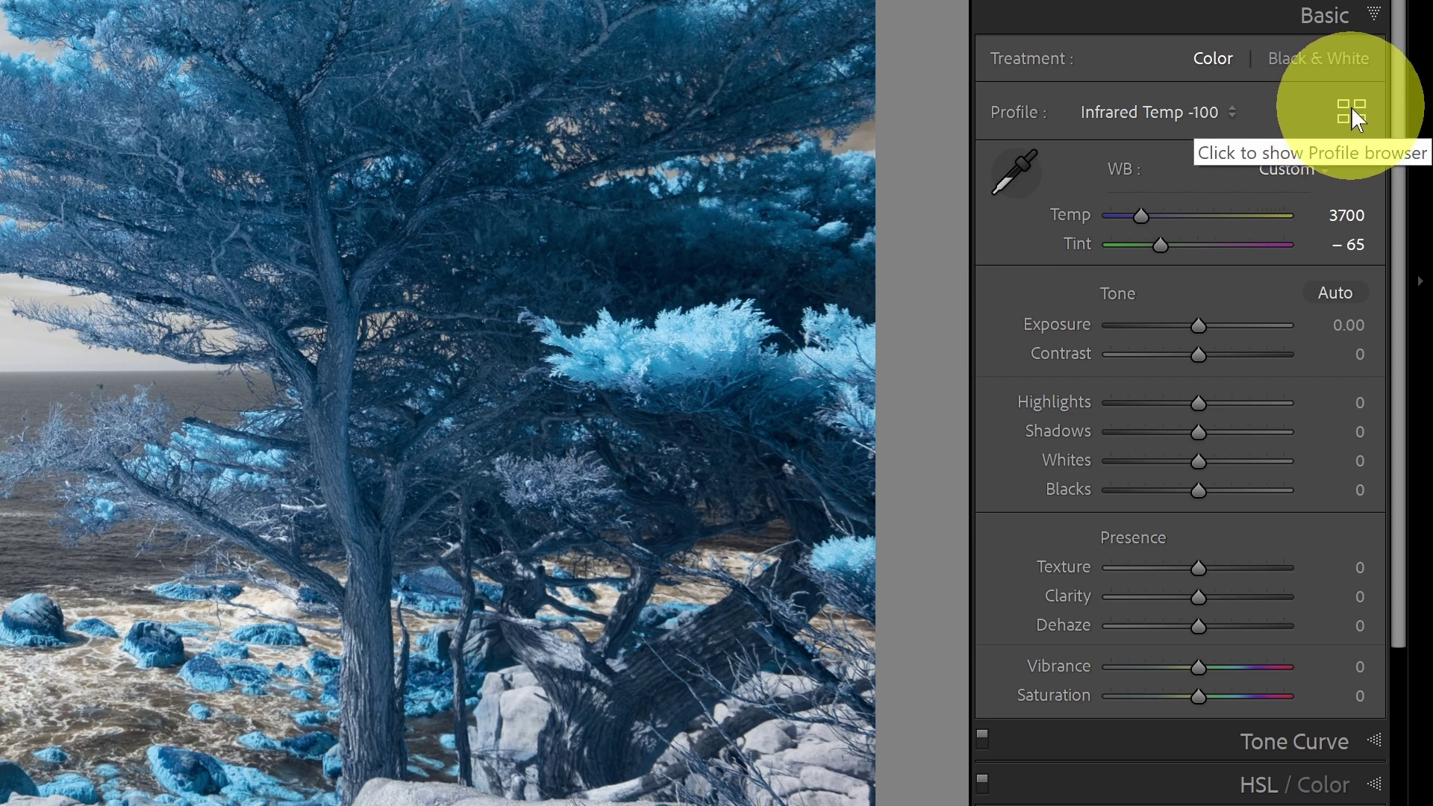
Step: Apply the X-T20 -100 RB G-Split profile from the IR Color Swap group to the cypress photo
left_click(1353, 112)
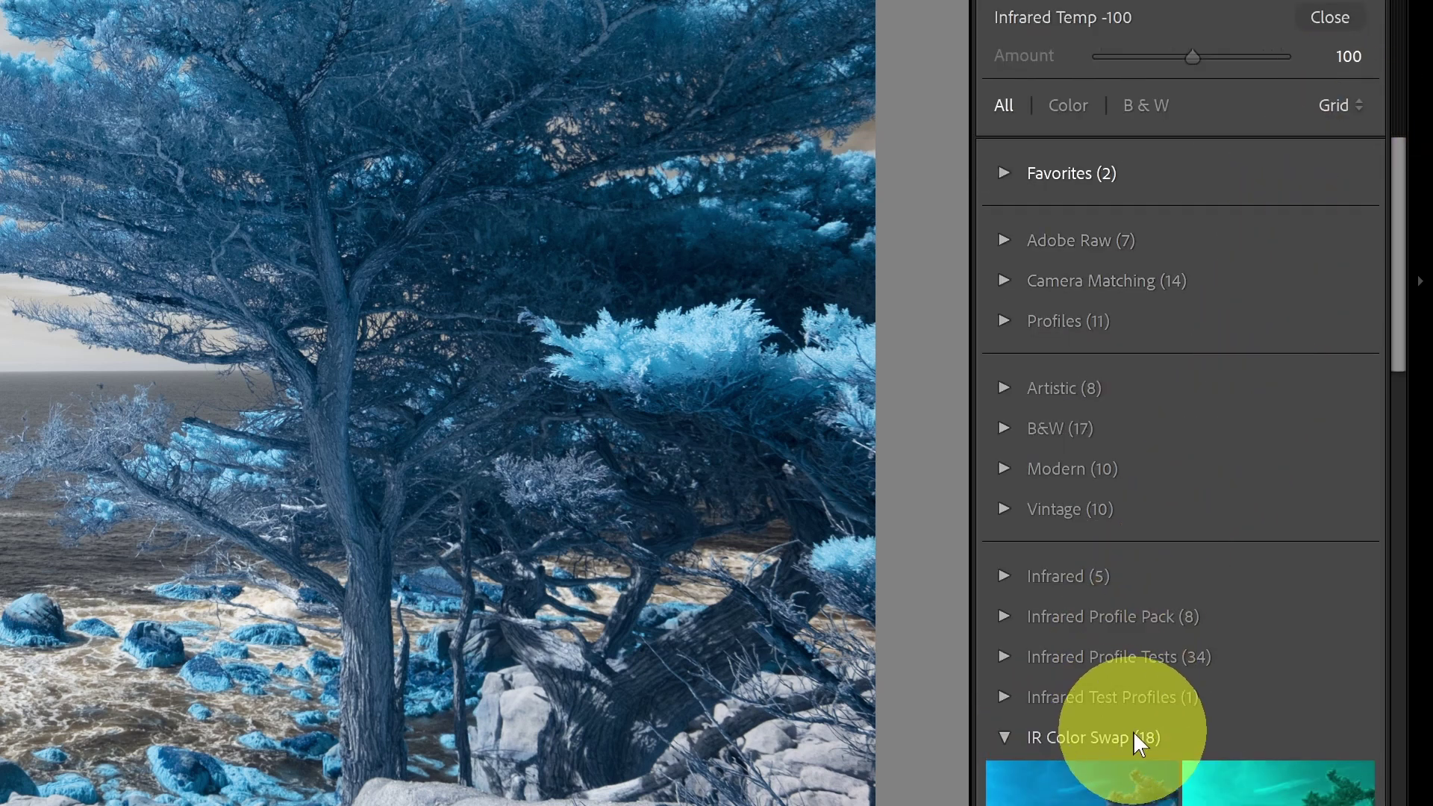
left_click_drag(1395, 157, 1386, 742)
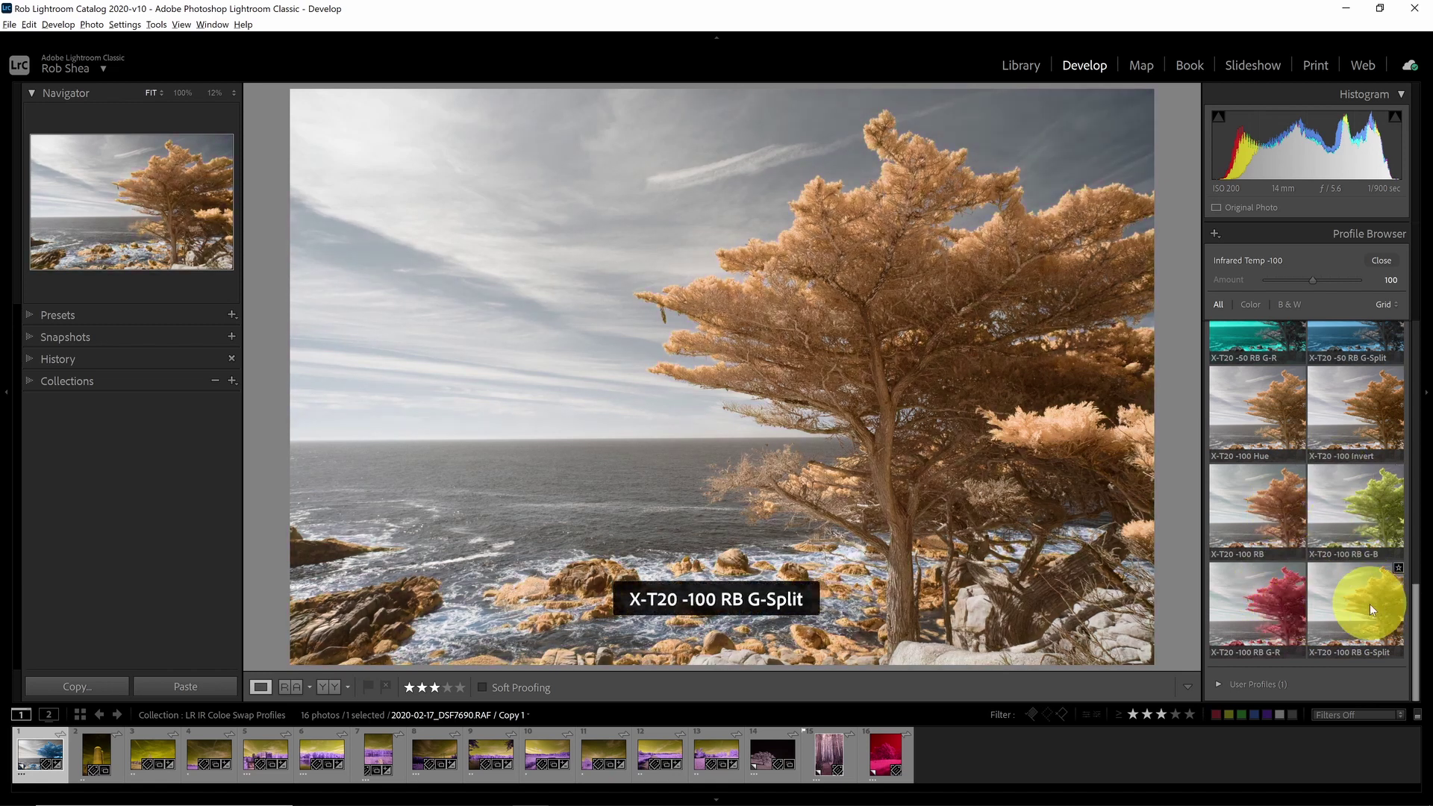
left_click(1371, 610)
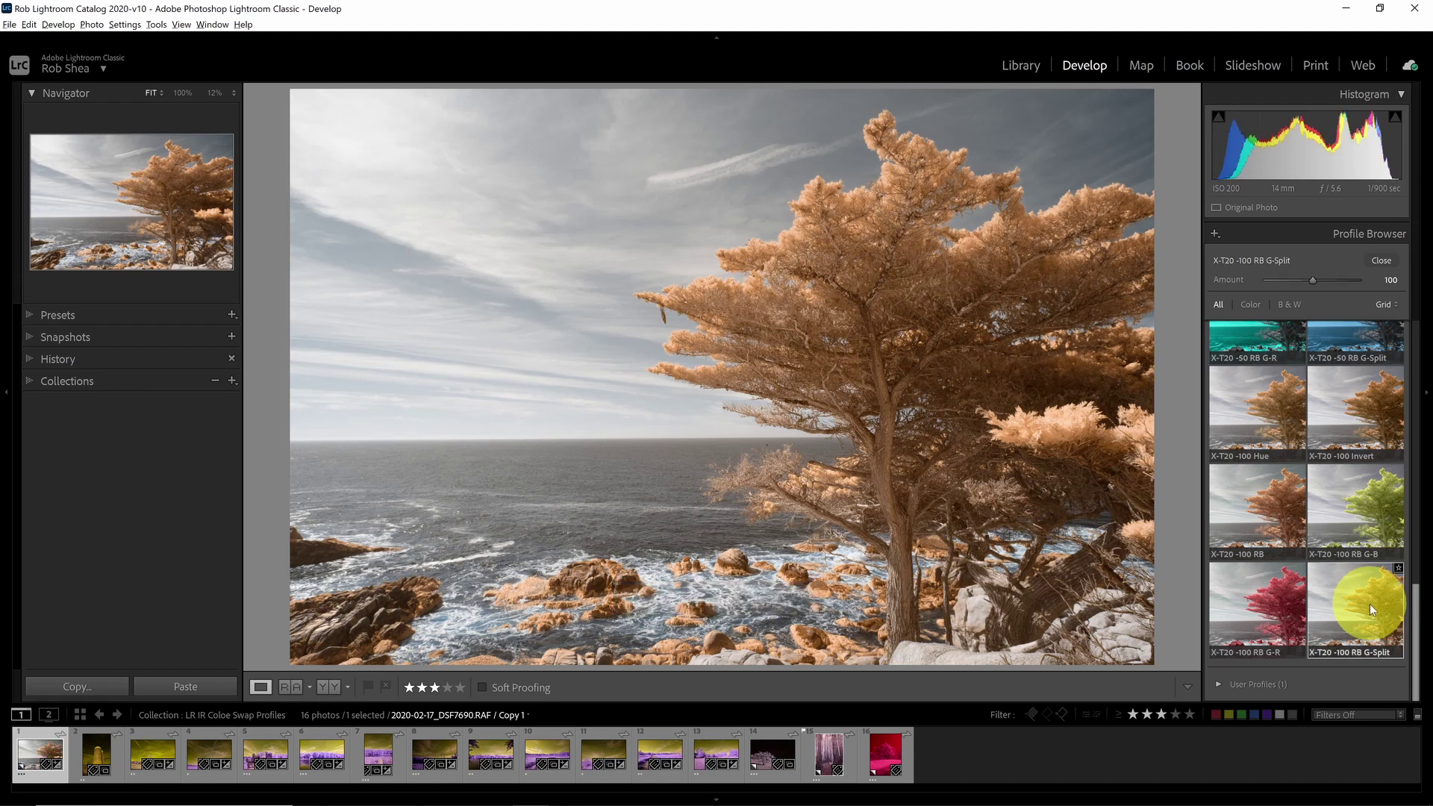
left_click(1377, 261)
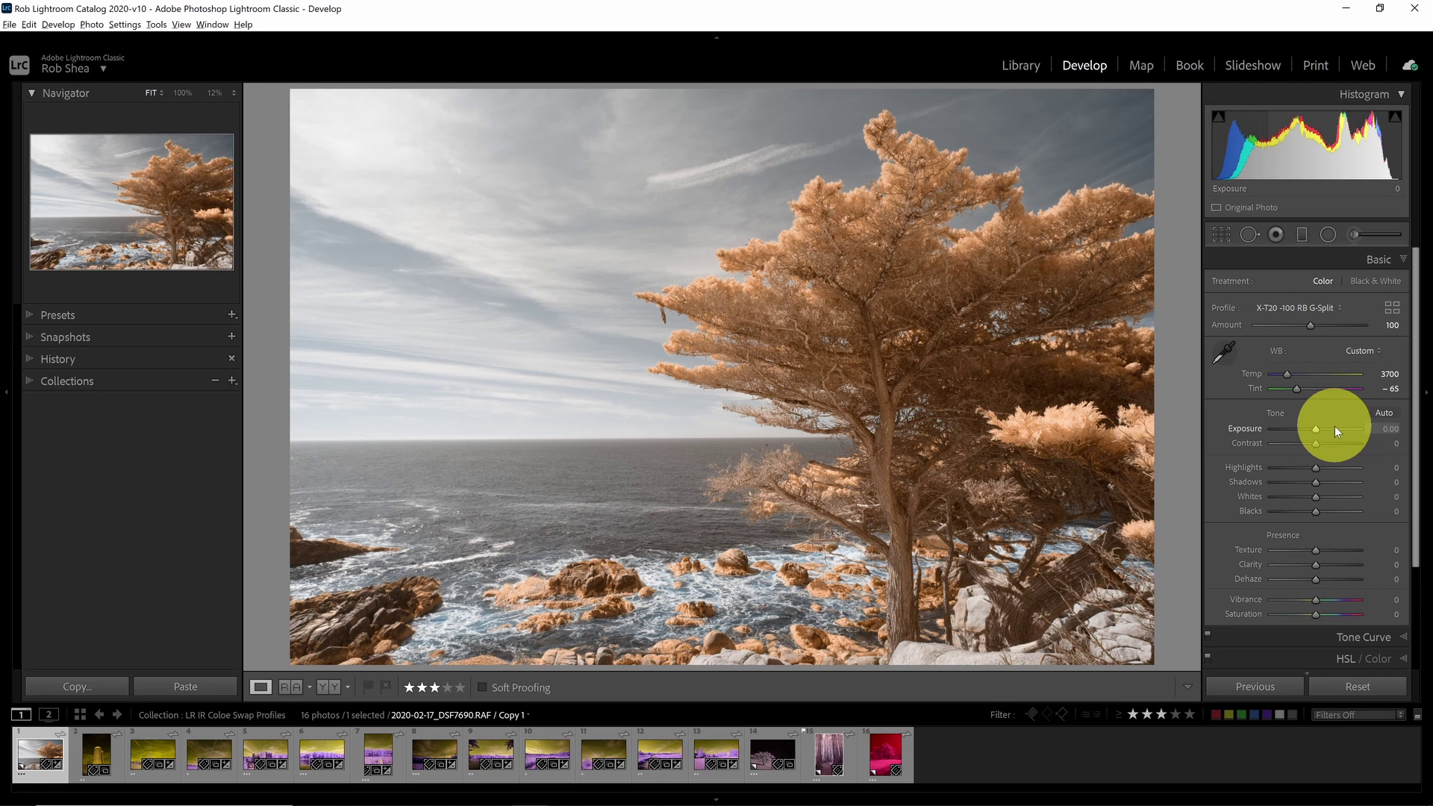
Step: On the silo photo, apply X-T2 -100 RB G-Split and sample the silo for 4,850/+45 white balance
left_click(97, 754)
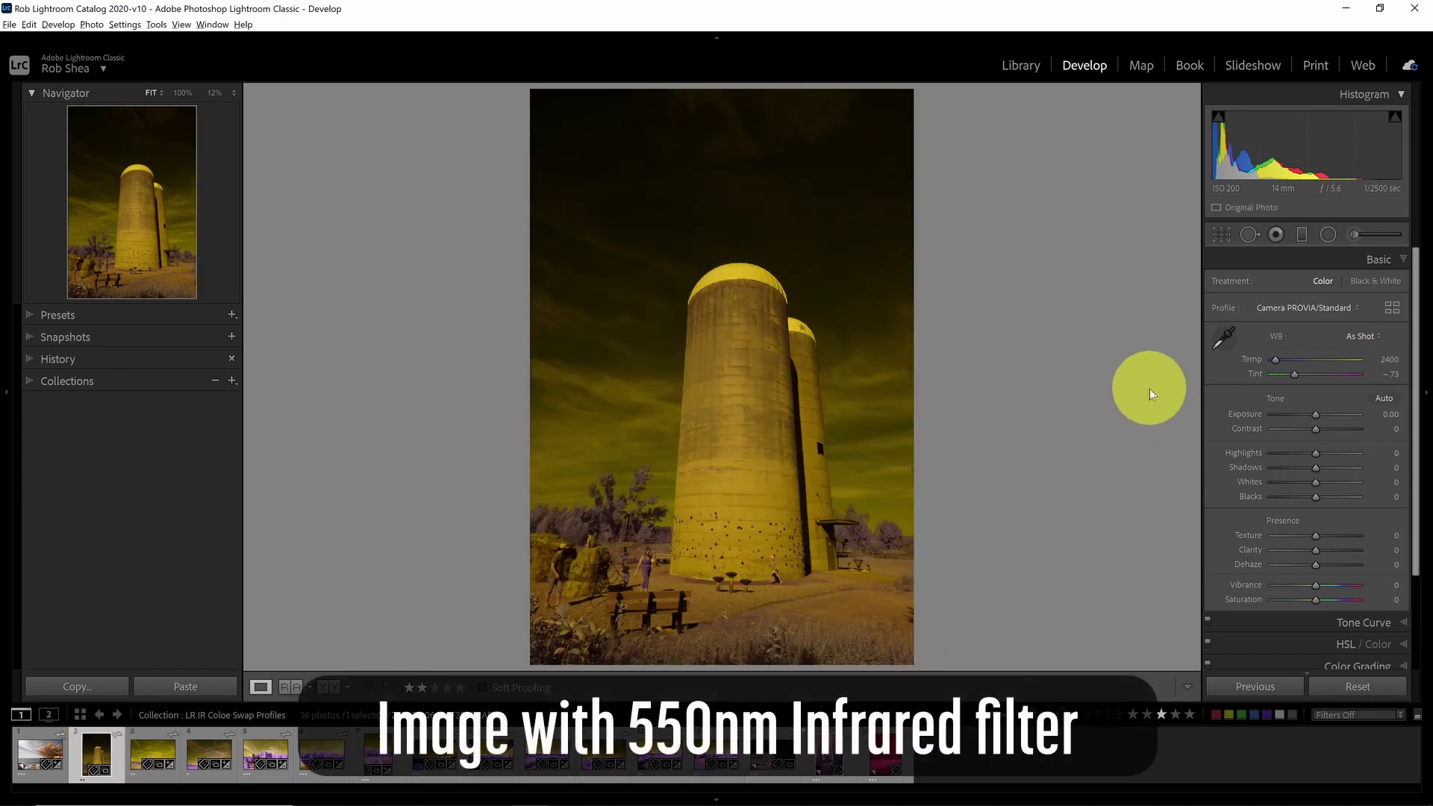
left_click(1394, 308)
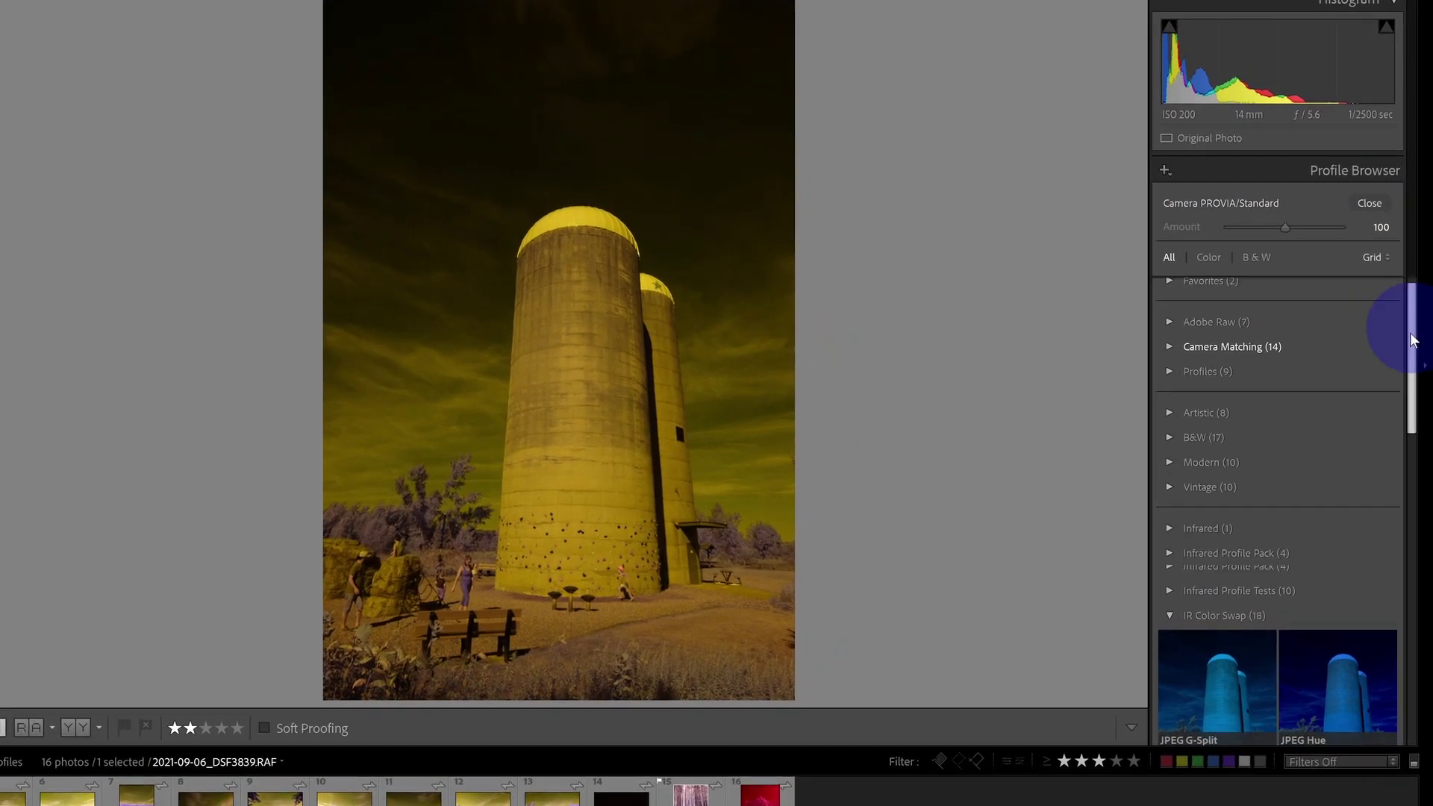
left_click_drag(1405, 354, 1402, 728)
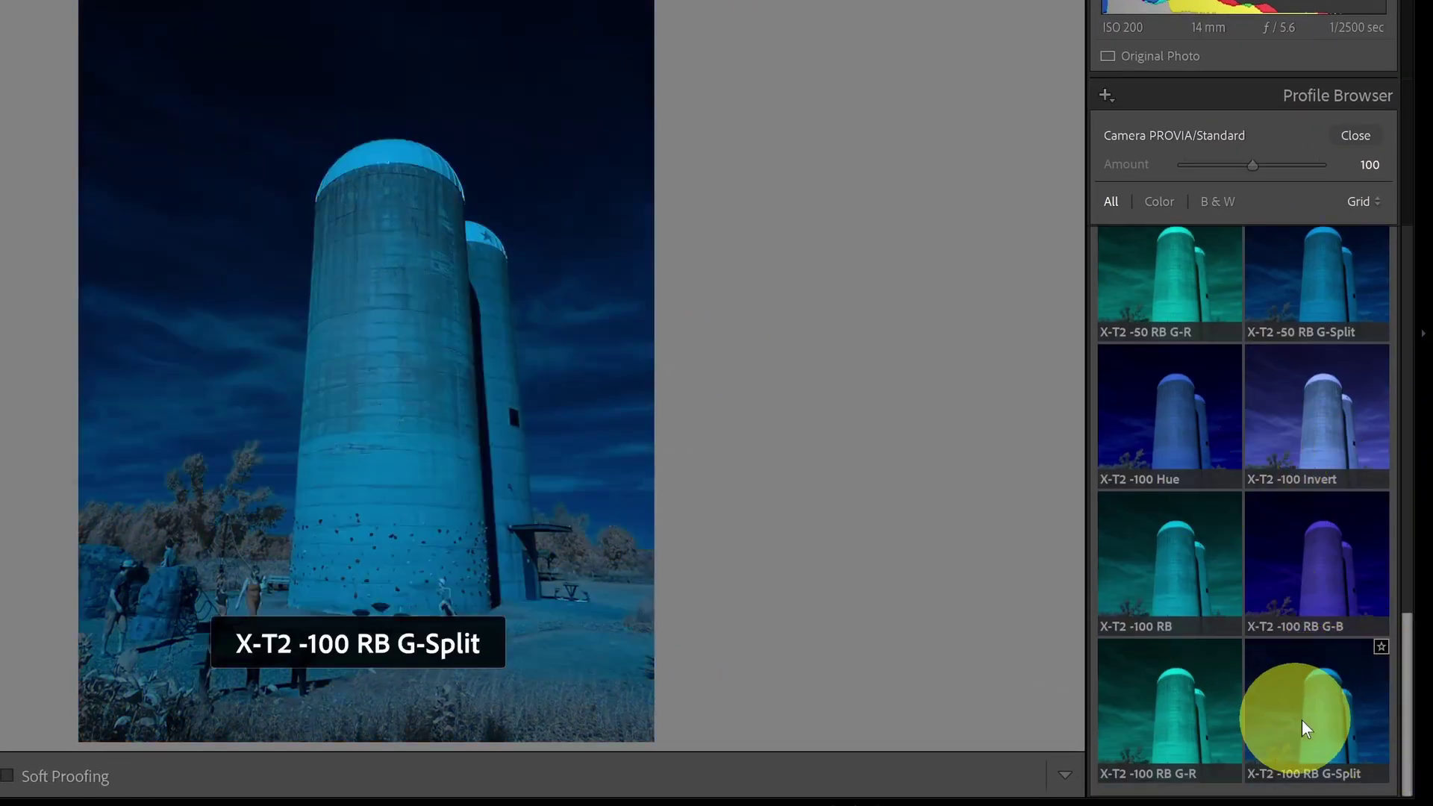
left_click(1328, 732)
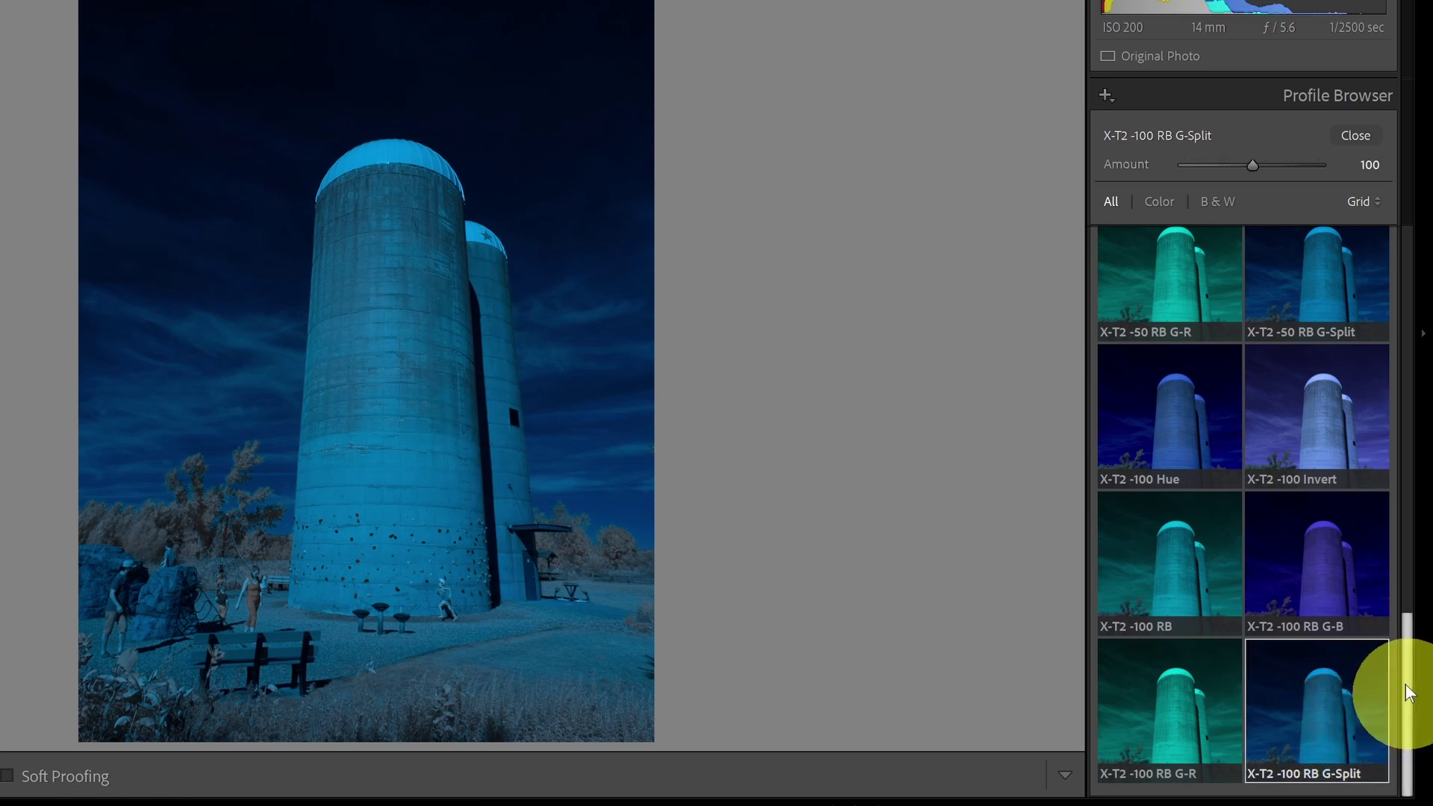
left_click(1352, 138)
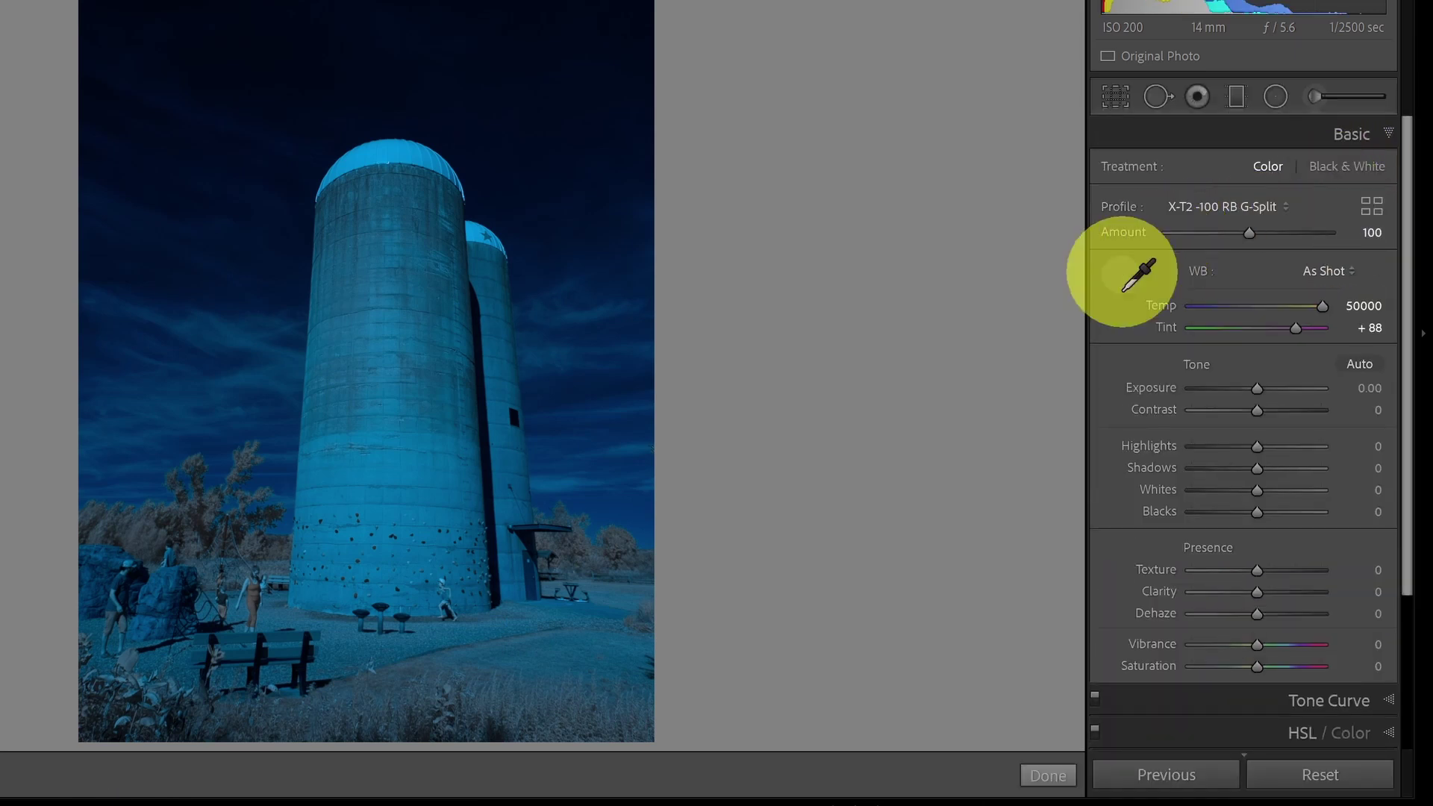
left_click(412, 330)
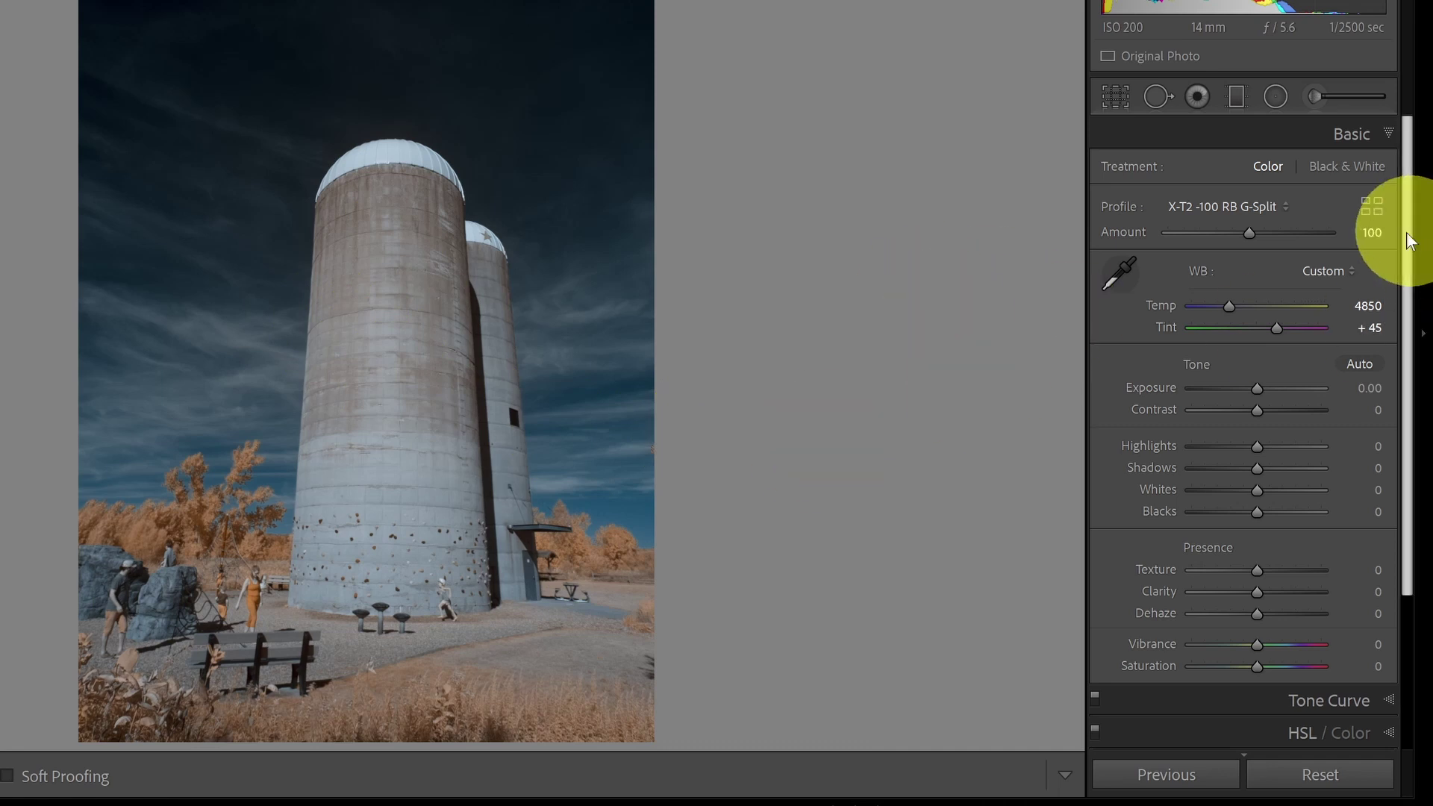
Step: Switch the silo photo's profile to X-T2 -100 RB G-B from the IR Color Swap group
left_click(1273, 206)
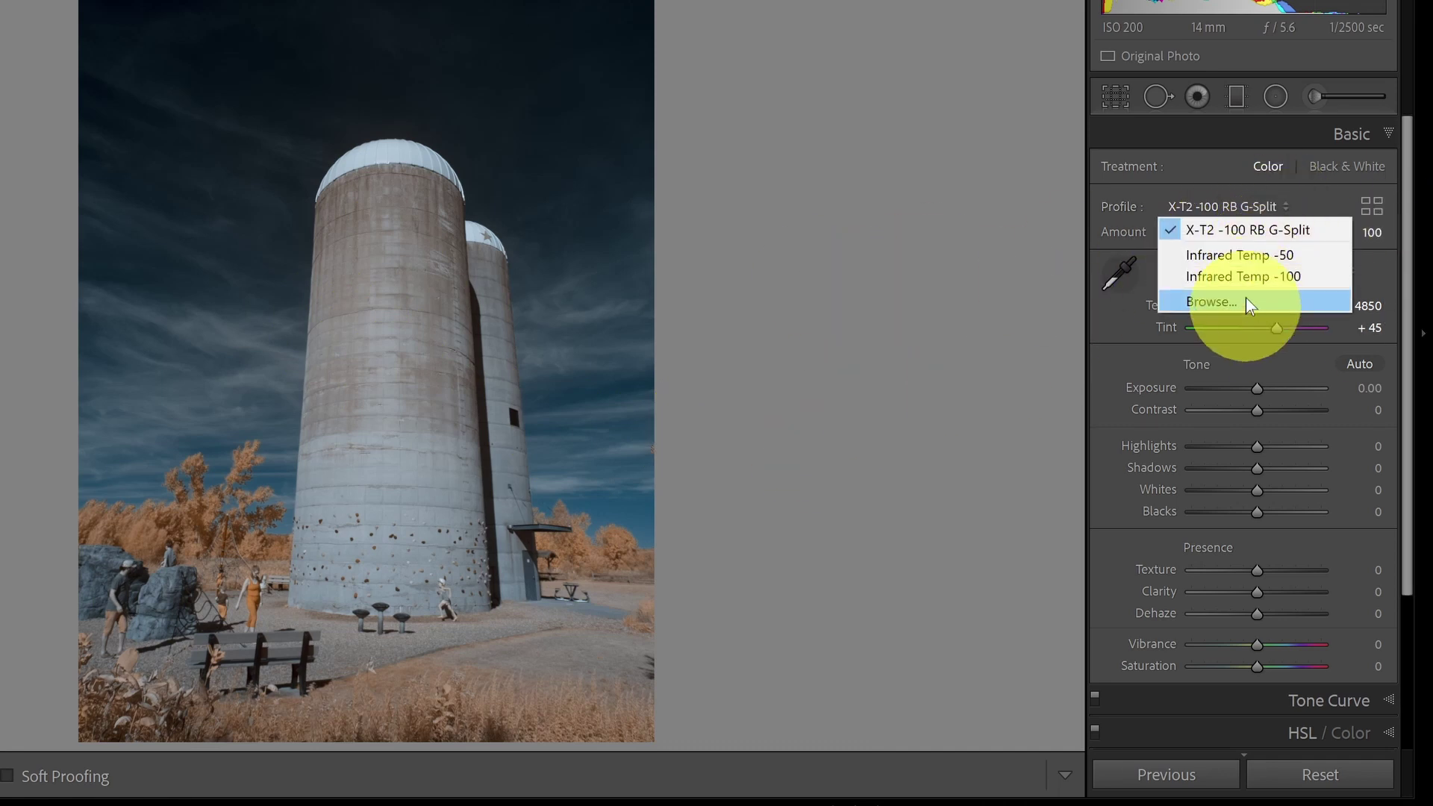
left_click(1372, 206)
scroll(1389, 313, "up", 5)
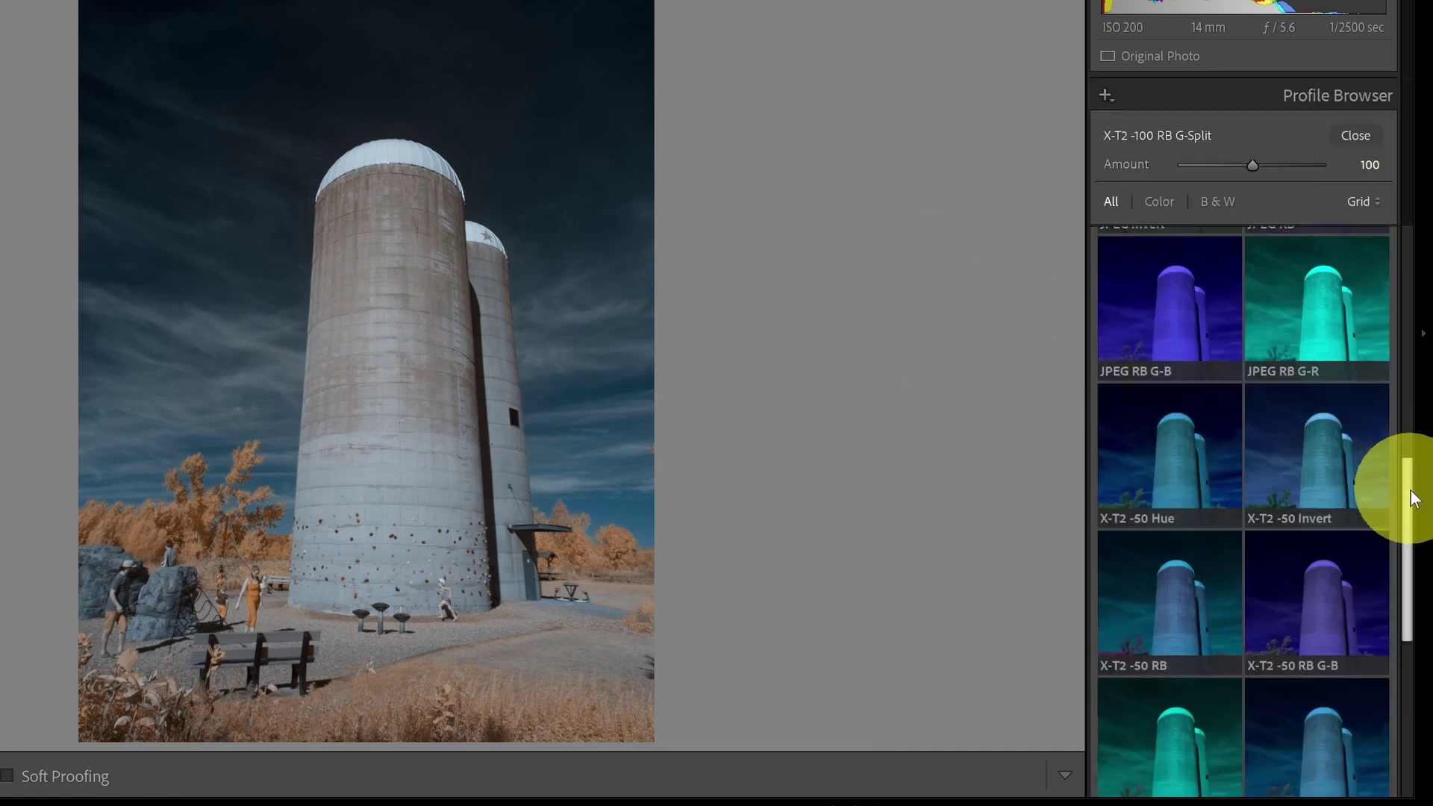
left_click_drag(1414, 499, 1390, 733)
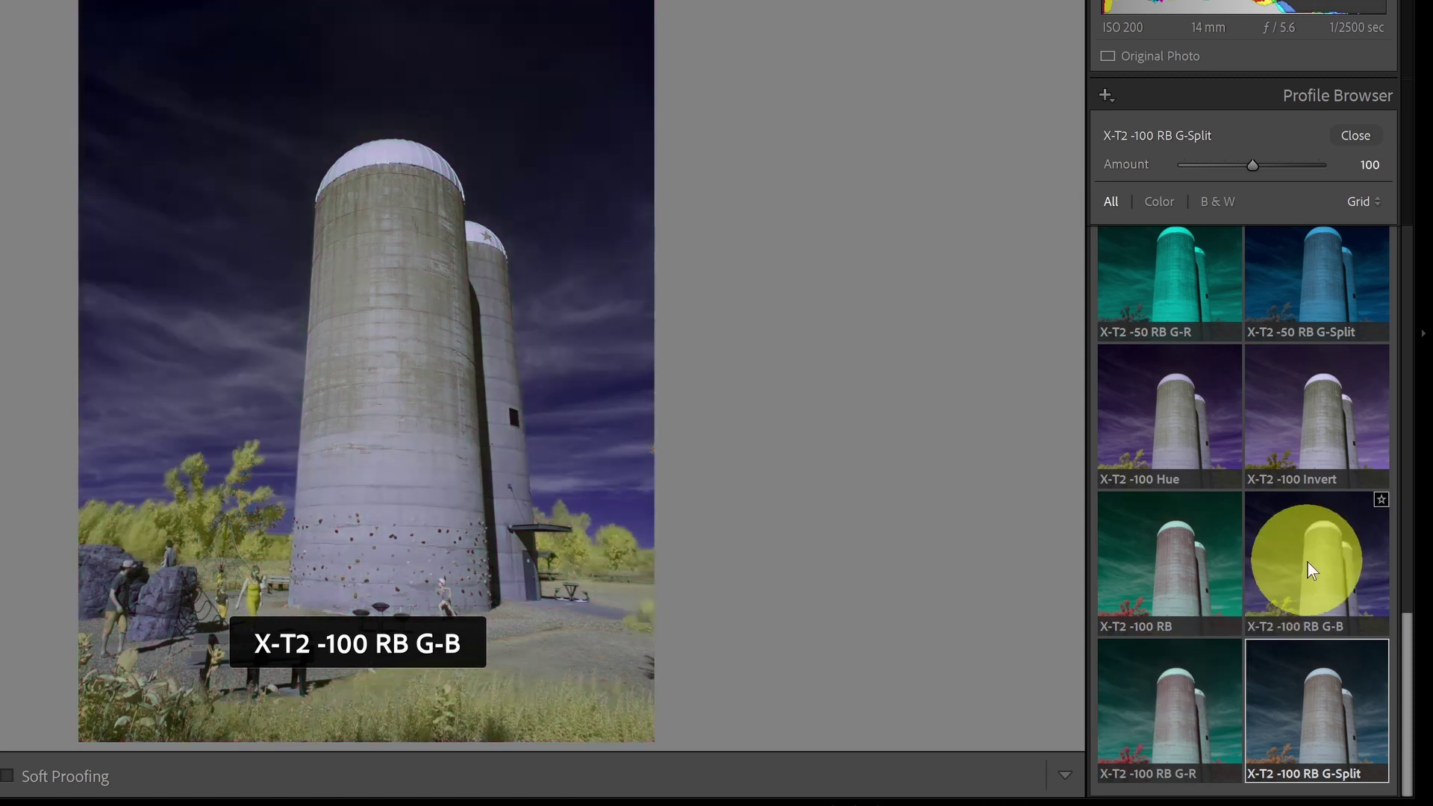
left_click(1306, 570)
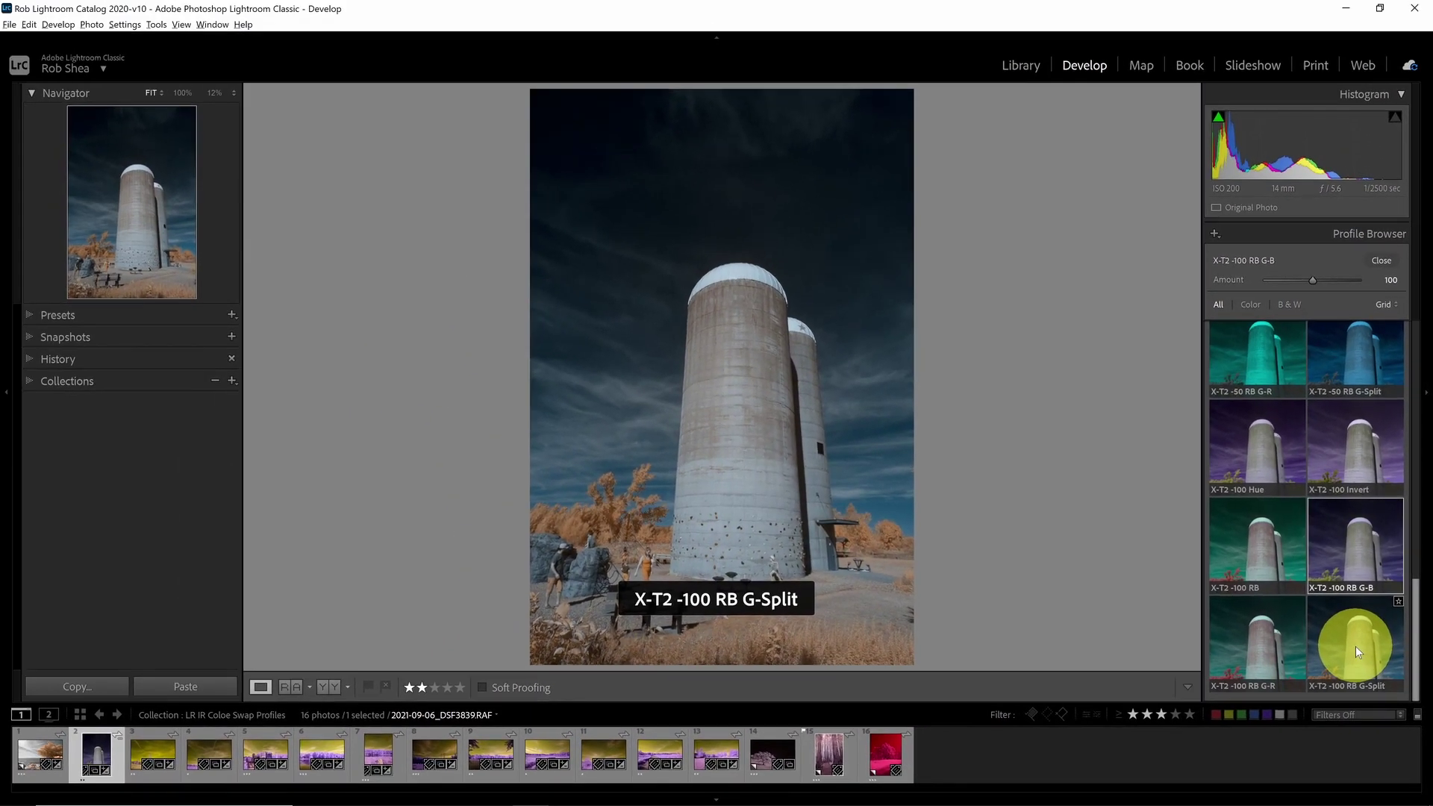
Step: Put the silo photo back on the X-T2 -100 RB G-Split profile and close the Profile Browser
left_click(1354, 660)
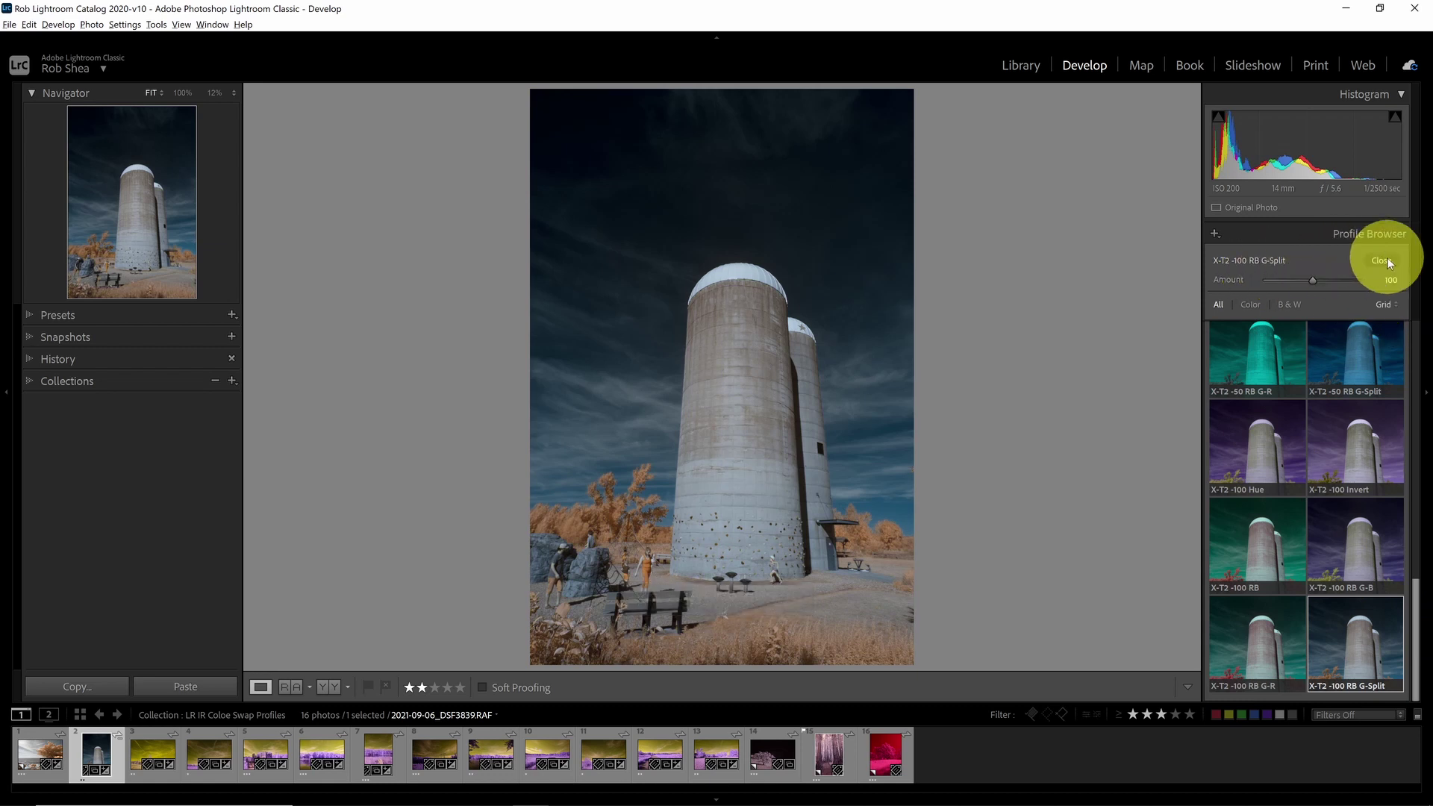
left_click(1383, 260)
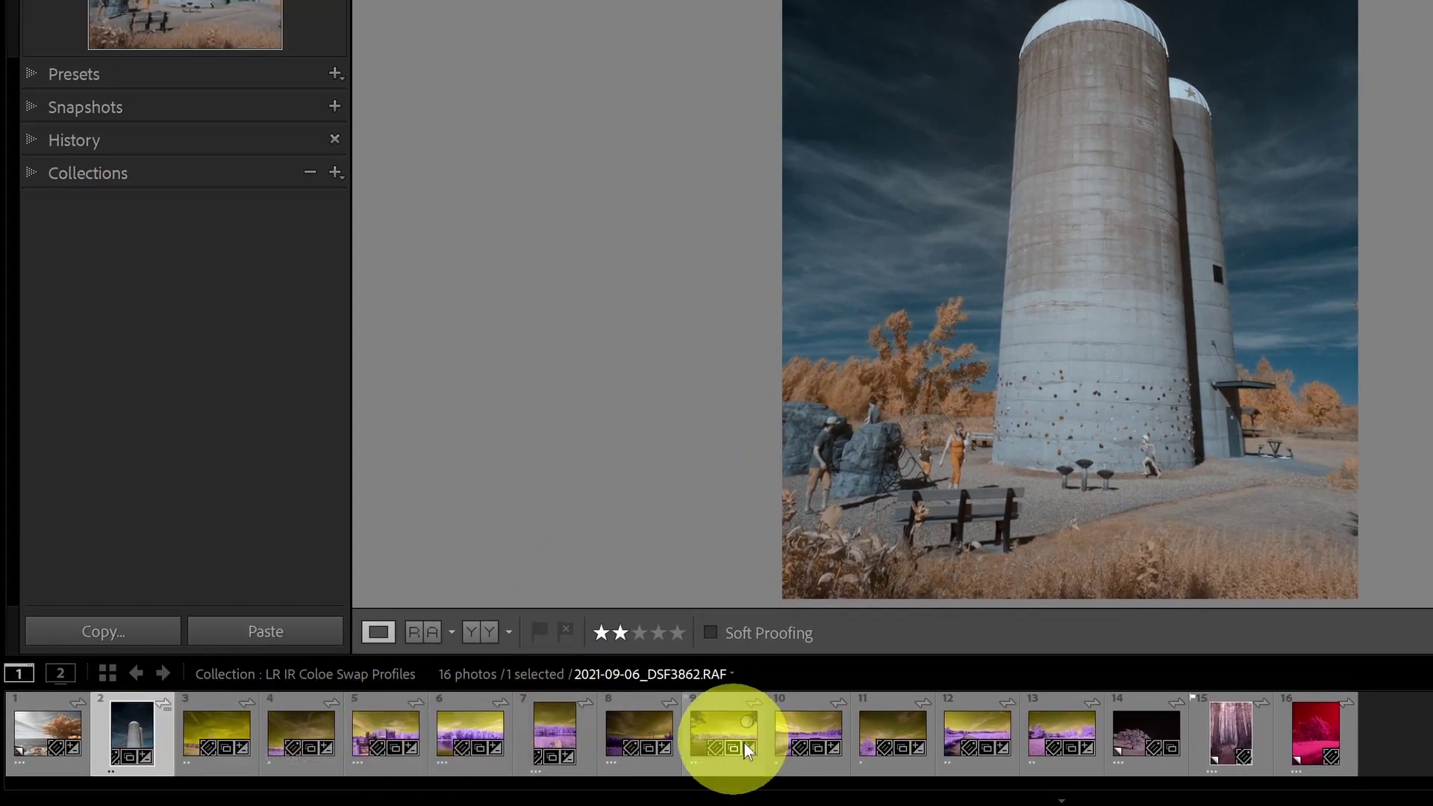
Step: Sync Treatment & Profile and White Balance from the silo photo to photos 2–13, then show the Library grid
left_click(1053, 719, "shift")
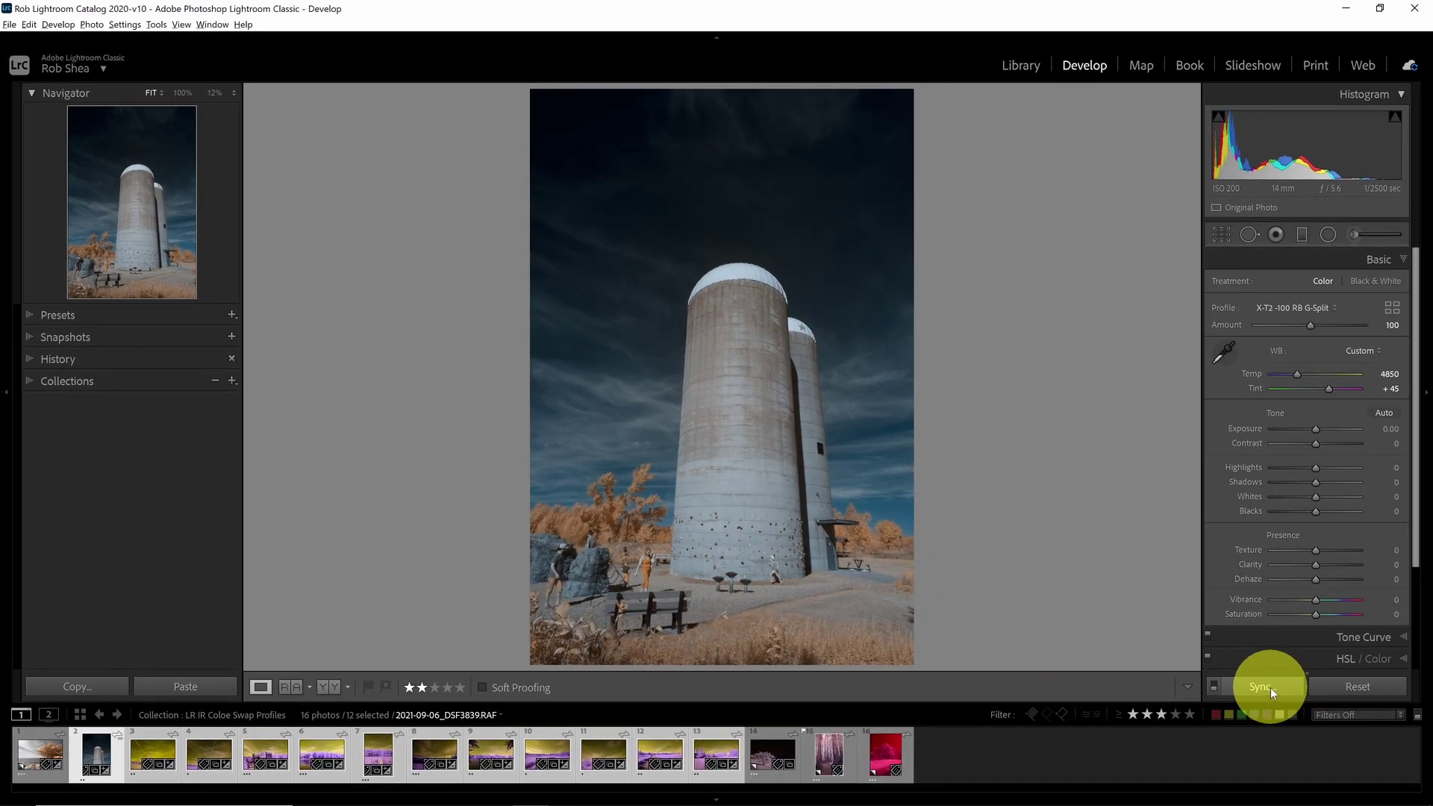
left_click(1267, 687)
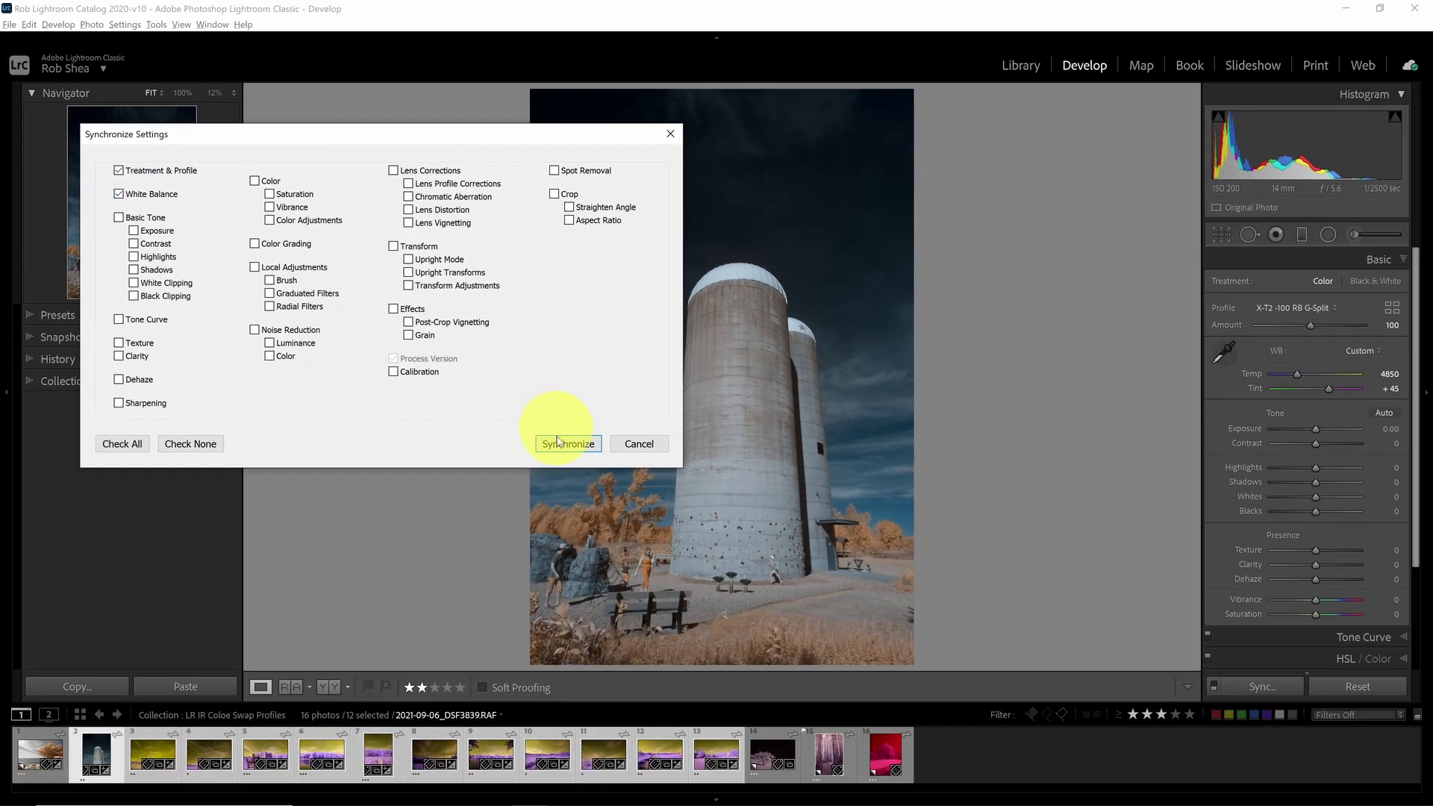
left_click(1120, 721)
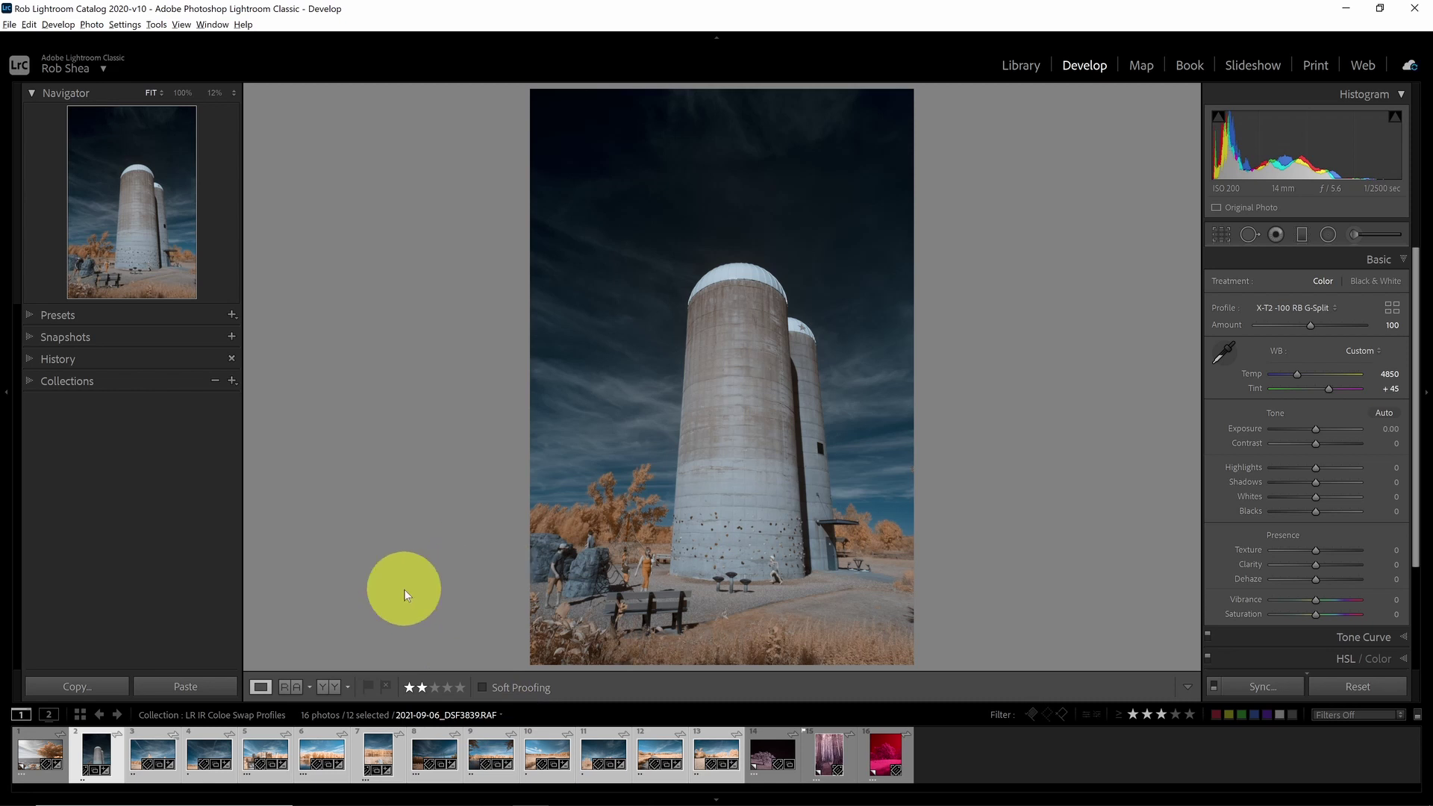
key("g")
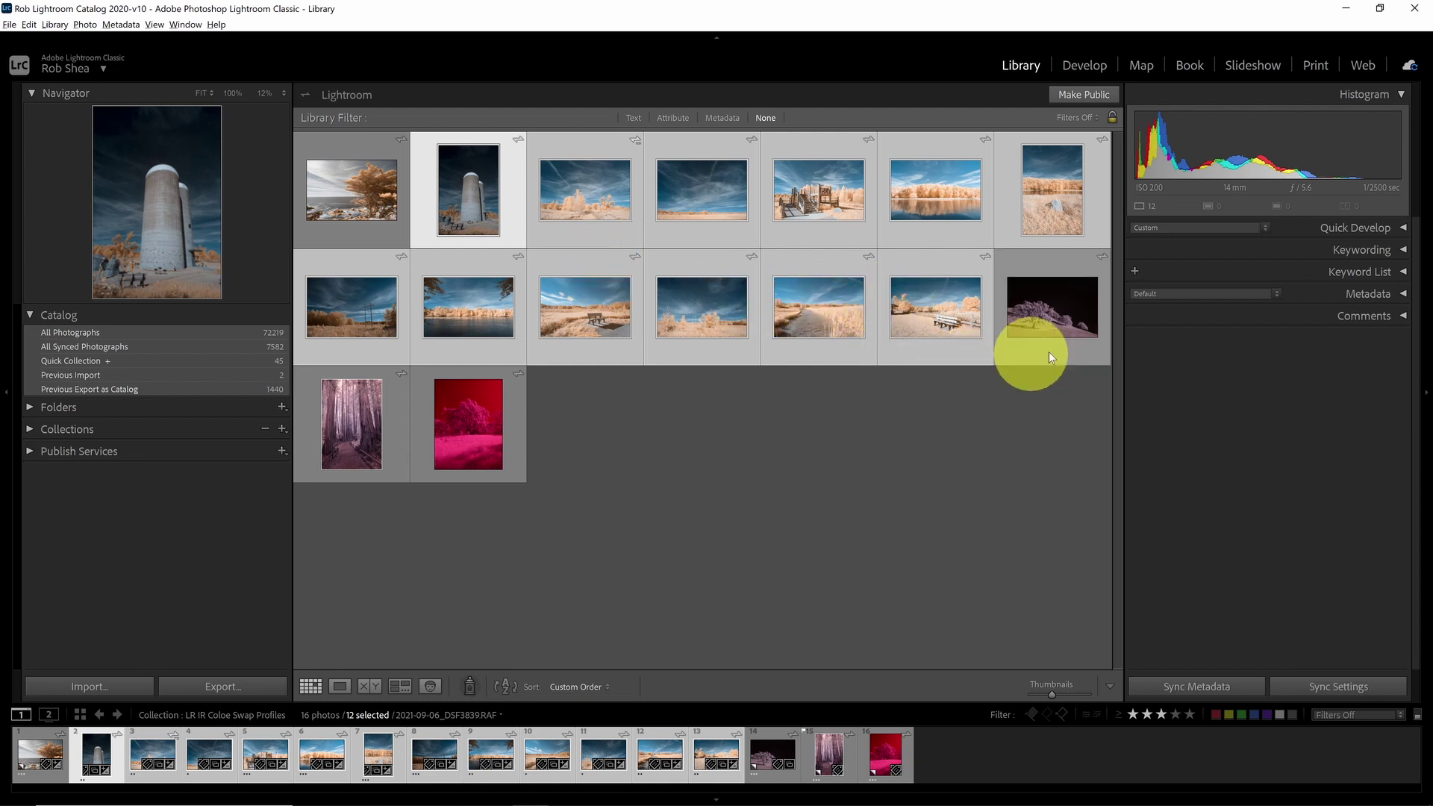
Step: Open photo 14 in Develop with the Infrared Temp -100 profile and white balance sampled from the grass
left_click(1060, 319)
key("d")
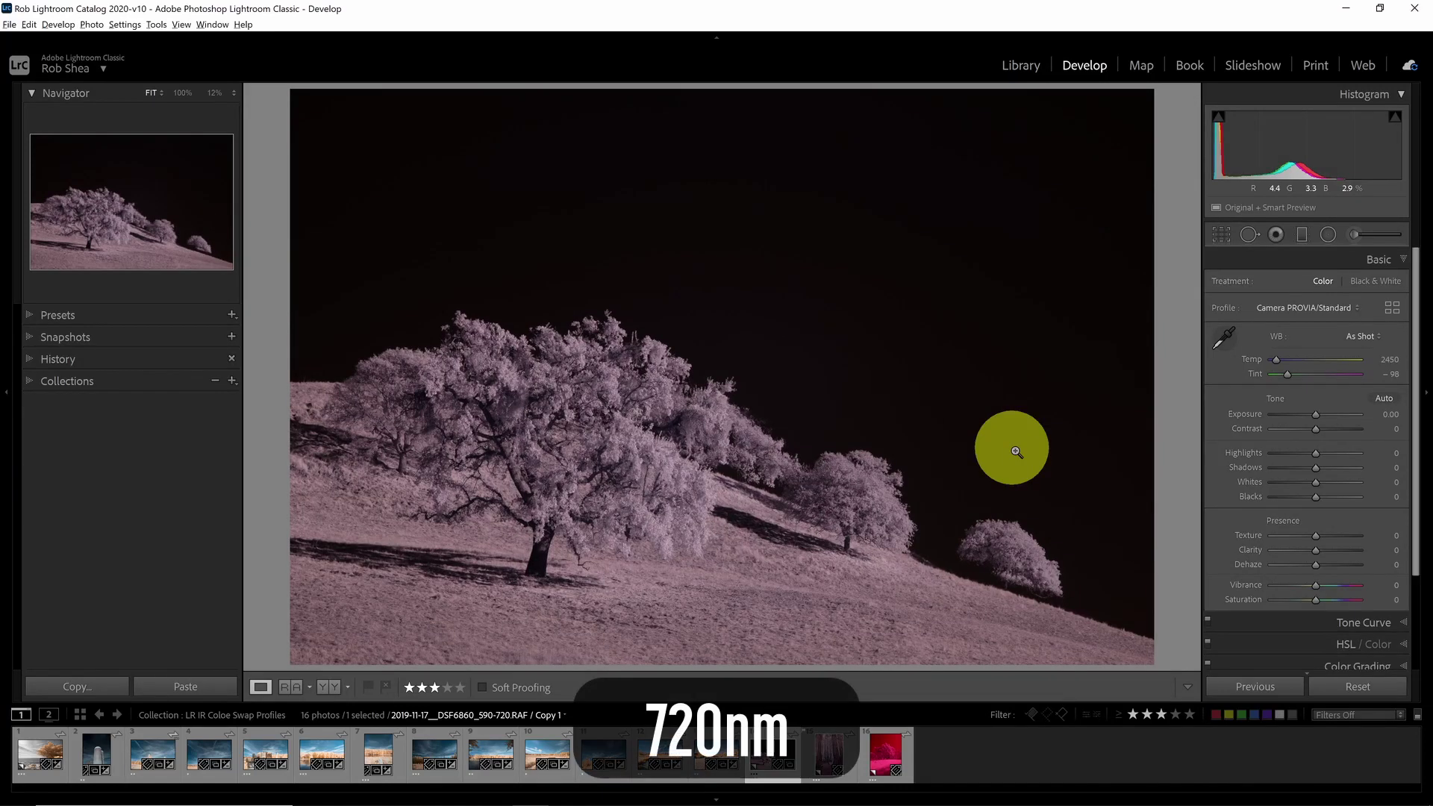
left_click(1357, 307)
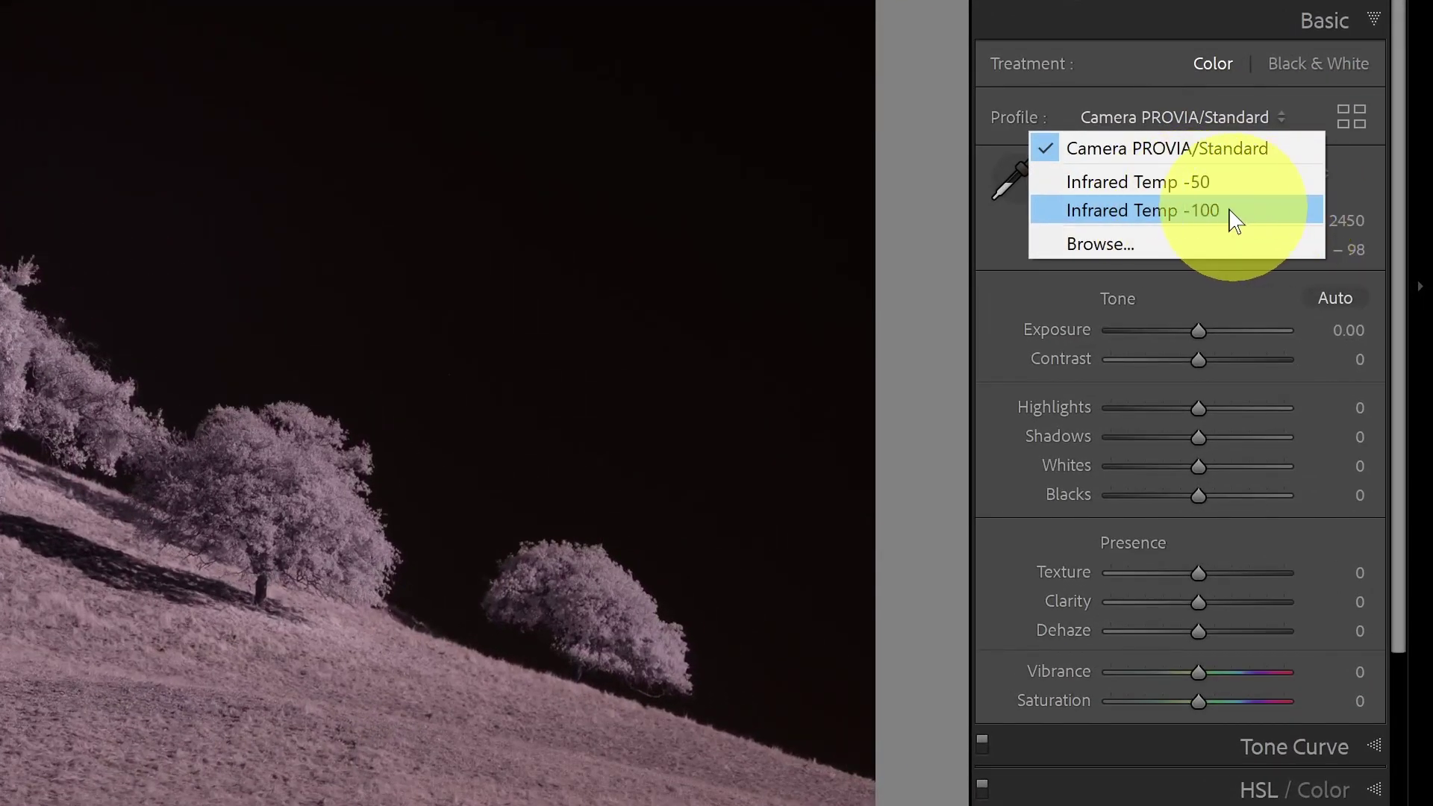
left_click(1224, 212)
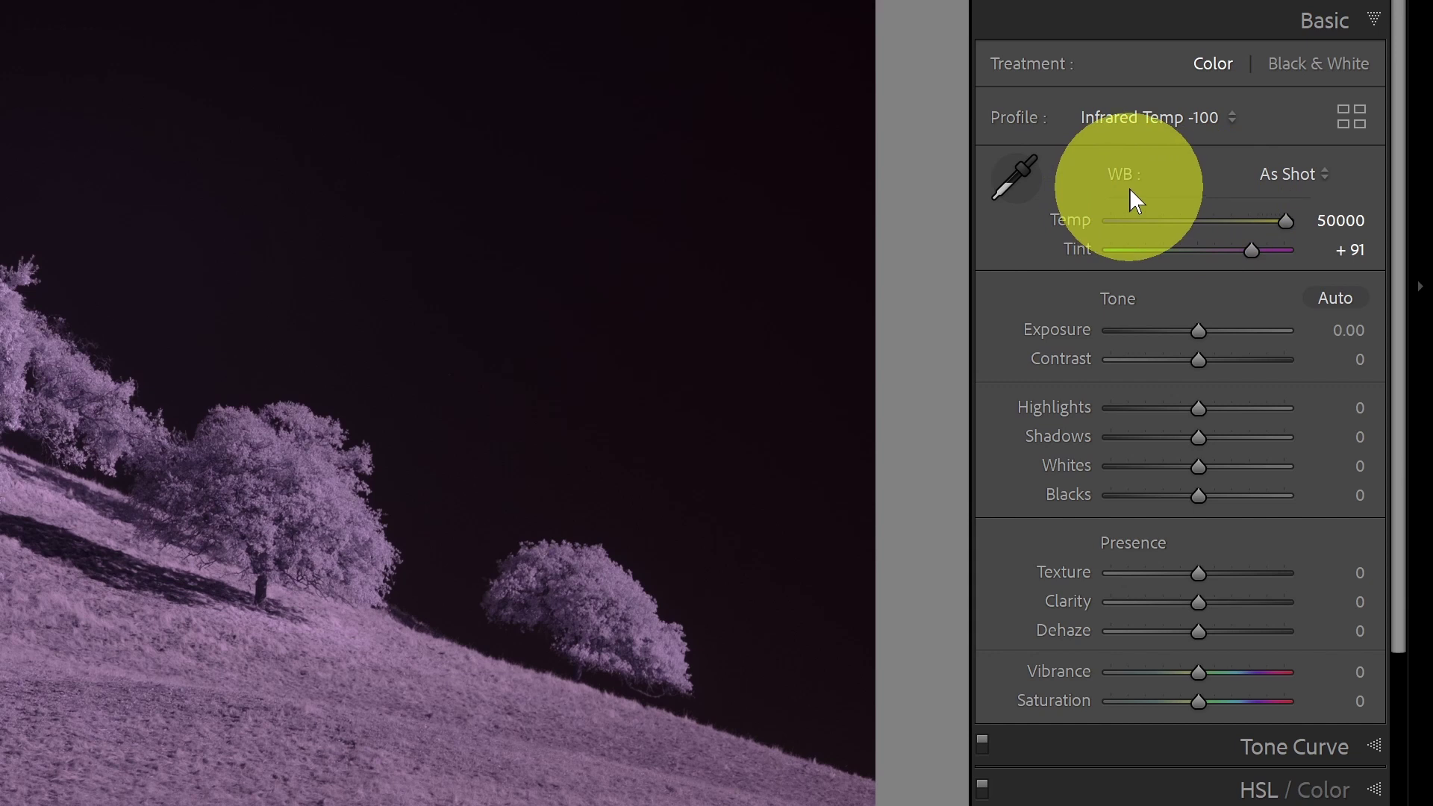
left_click(1024, 176)
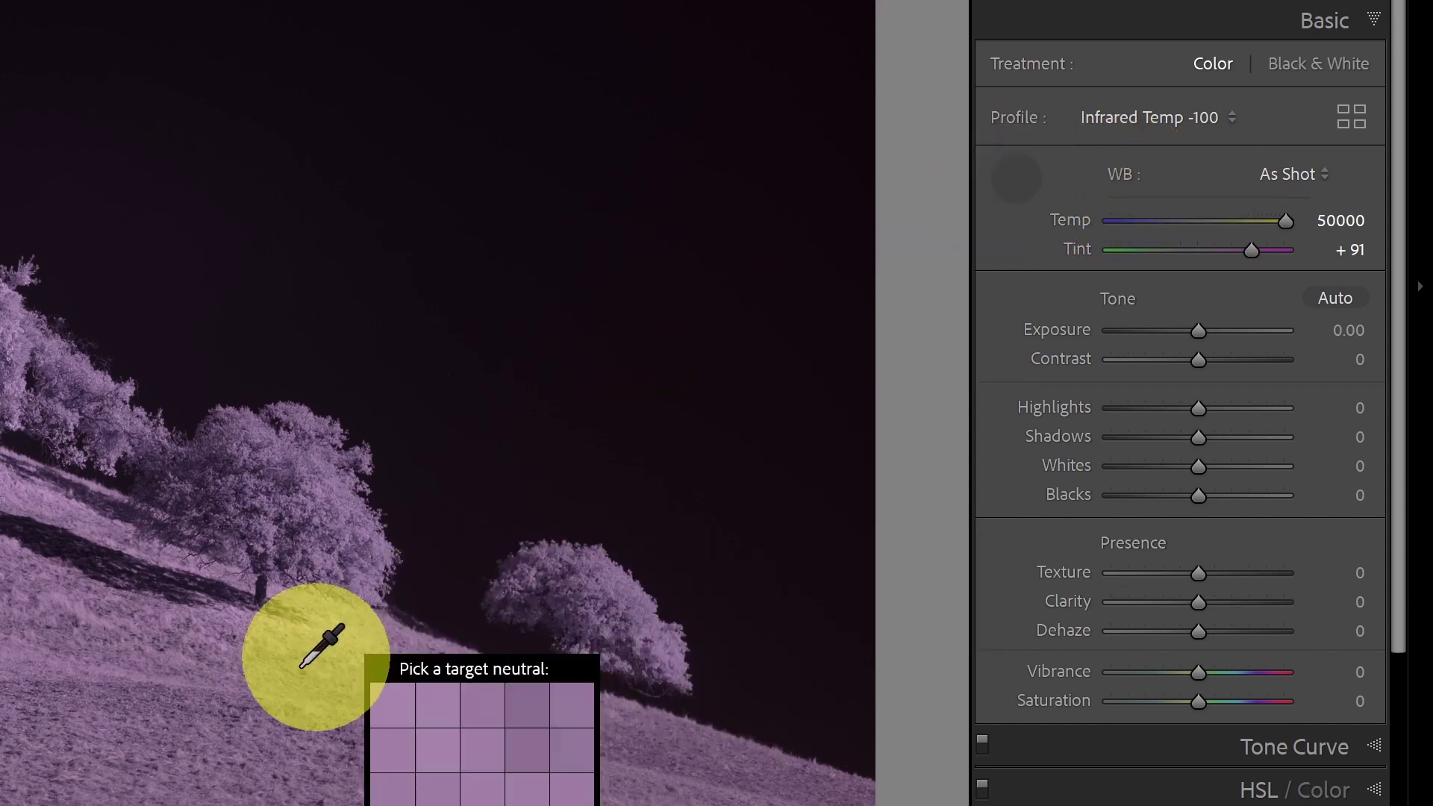
left_click(224, 685)
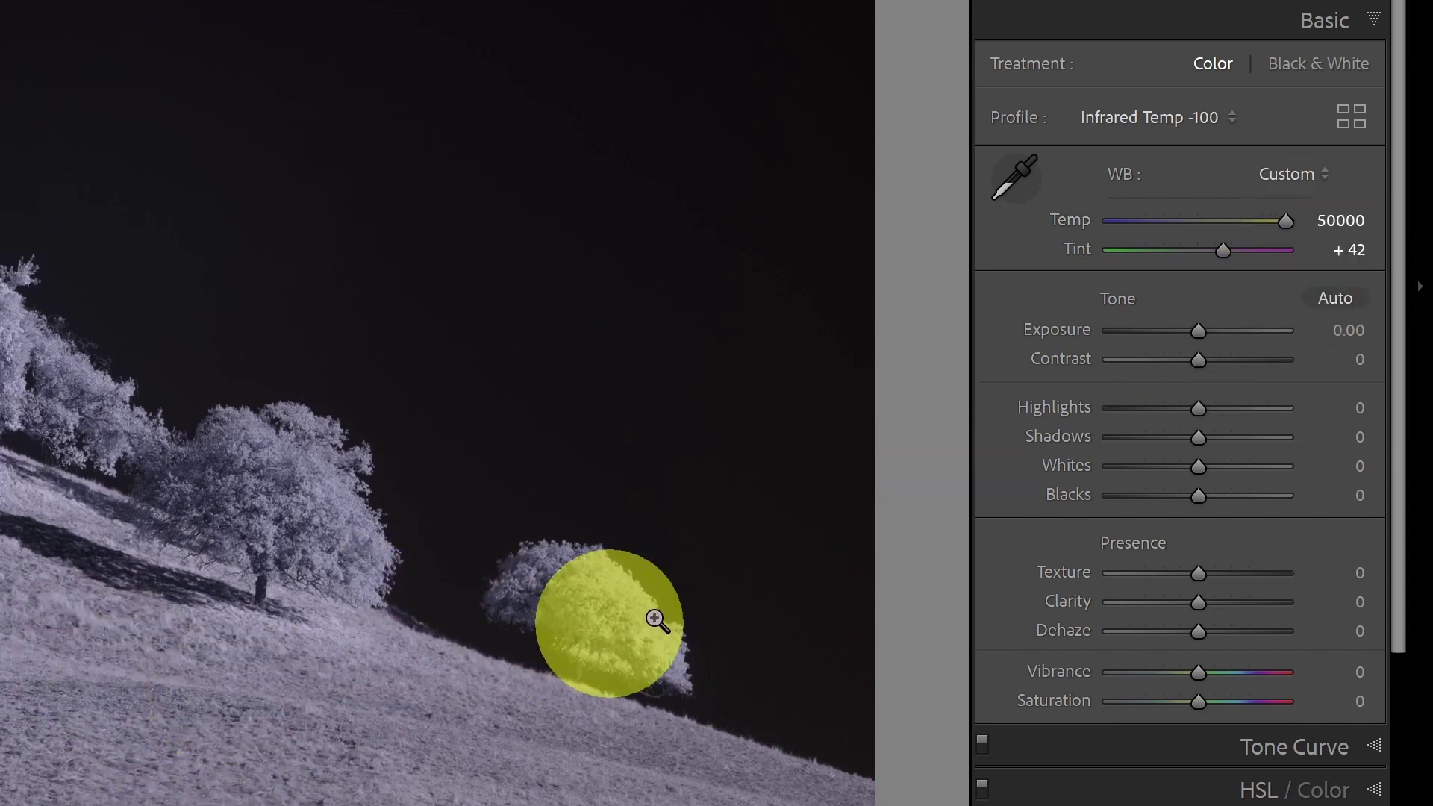
Step: Switch to the Infrared Temp -50 profile and resample white balance from the hillside grass (5,150/-100)
left_click(1232, 119)
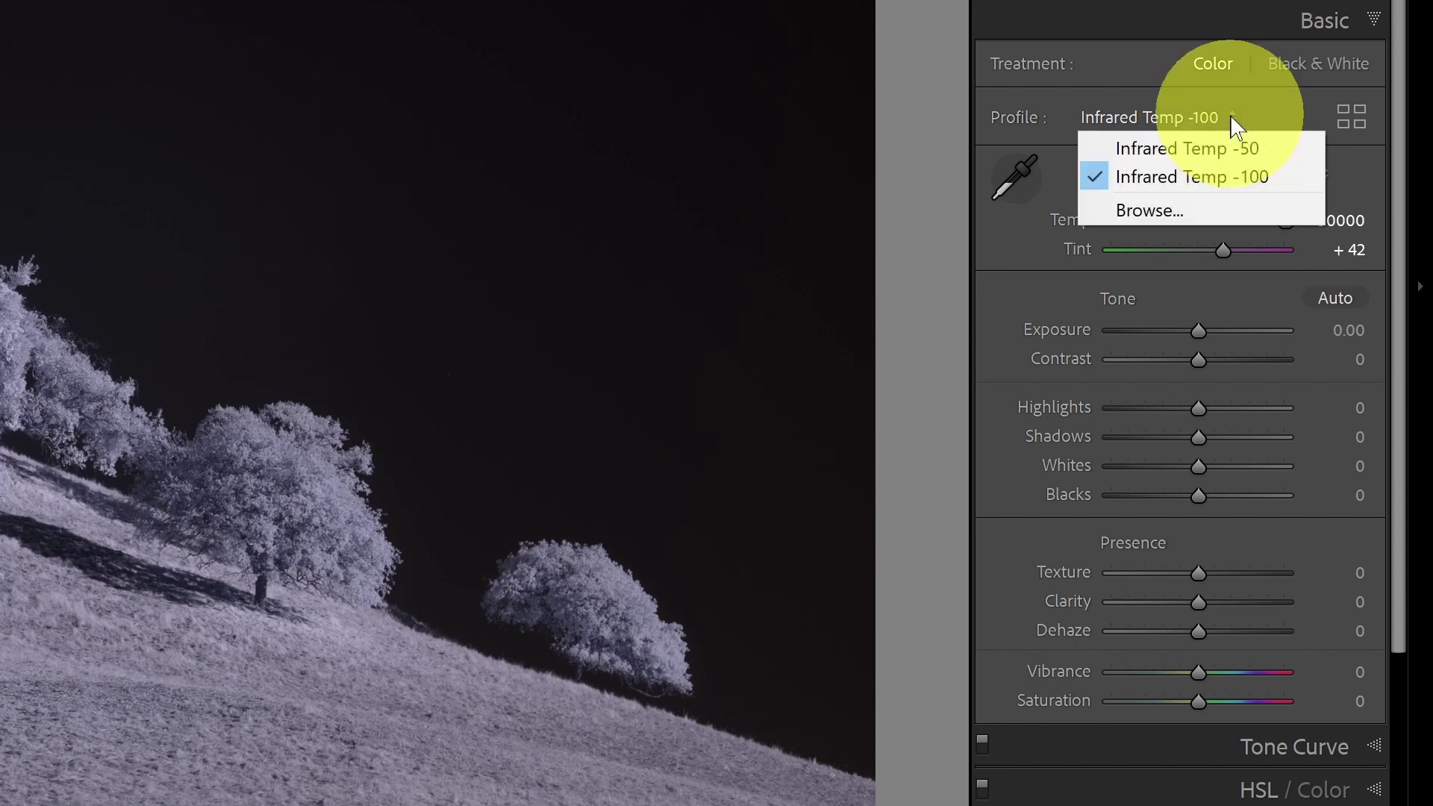
left_click(1193, 153)
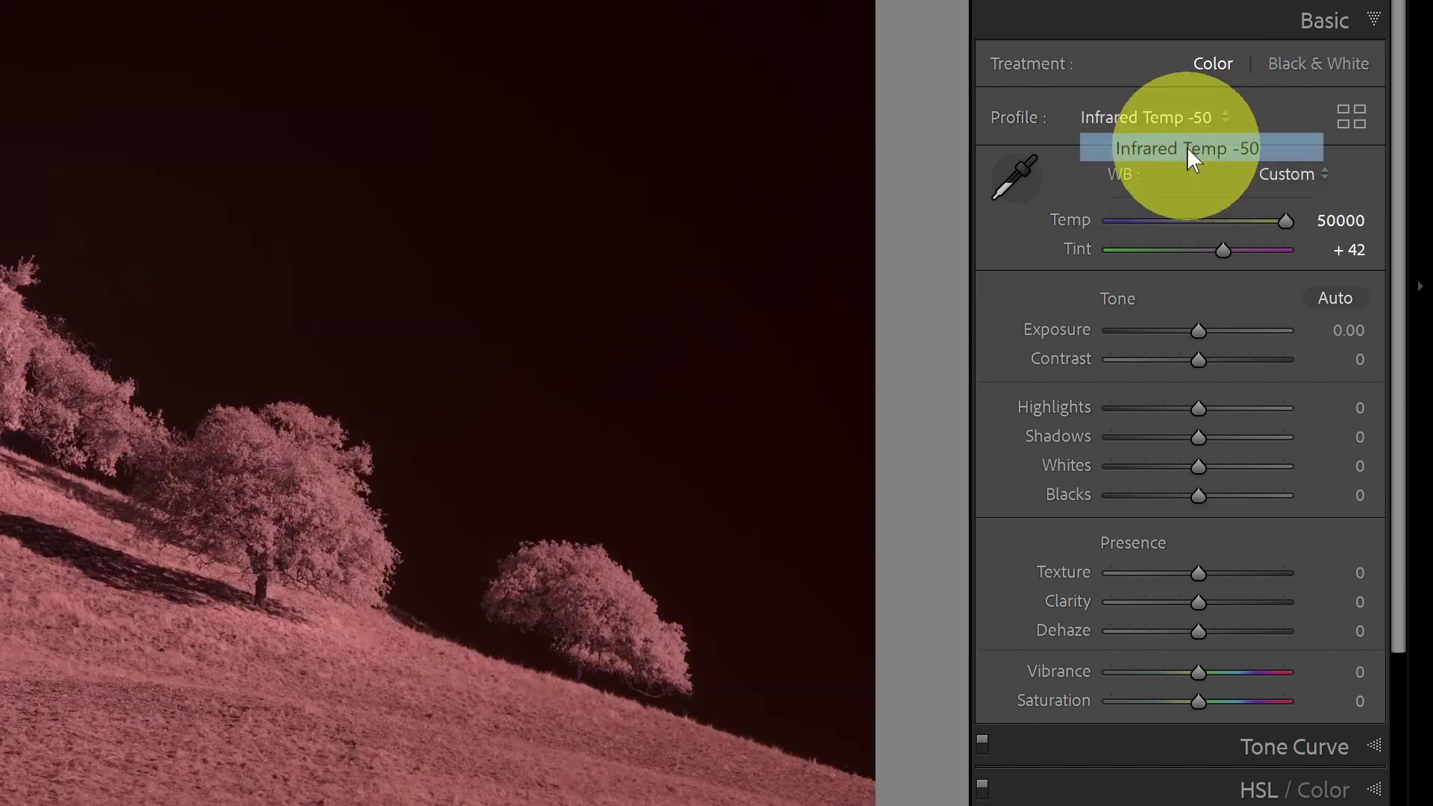
left_click(159, 693)
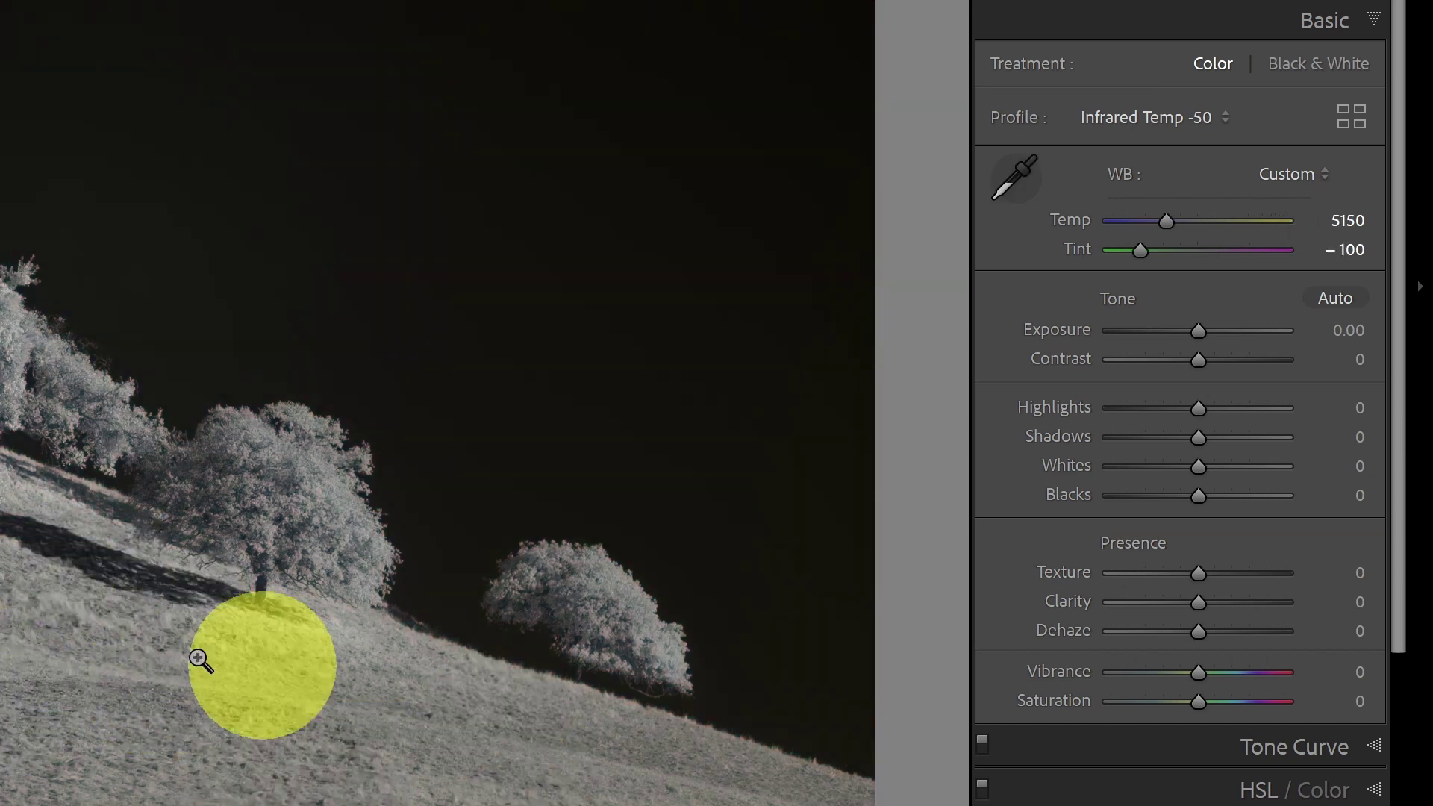
Step: Apply the X-T20 -50 RB G-R profile to the hillside tree photo, then open photo 15, the redwood path
left_click(1351, 122)
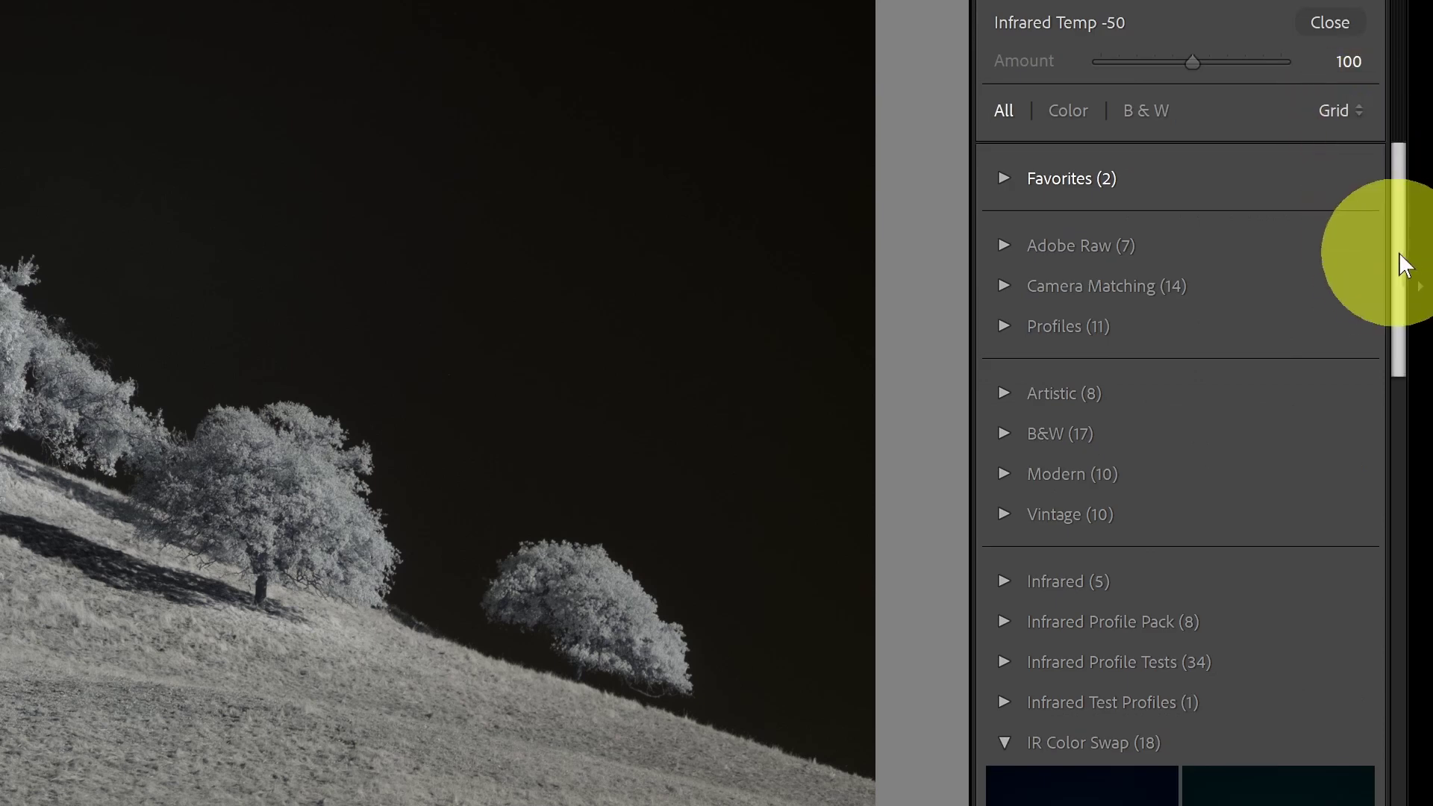
left_click_drag(1396, 258, 1350, 623)
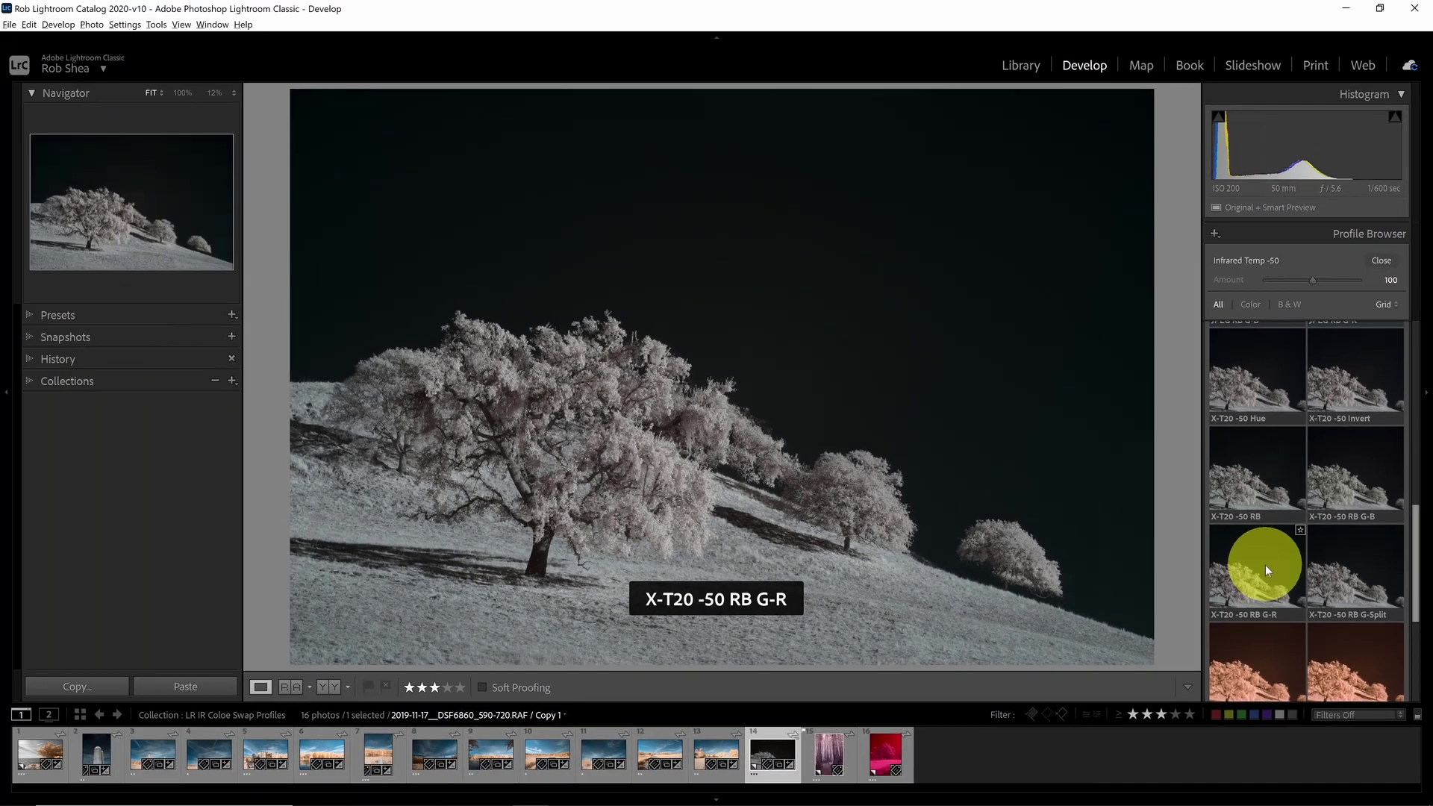
left_click(1142, 623)
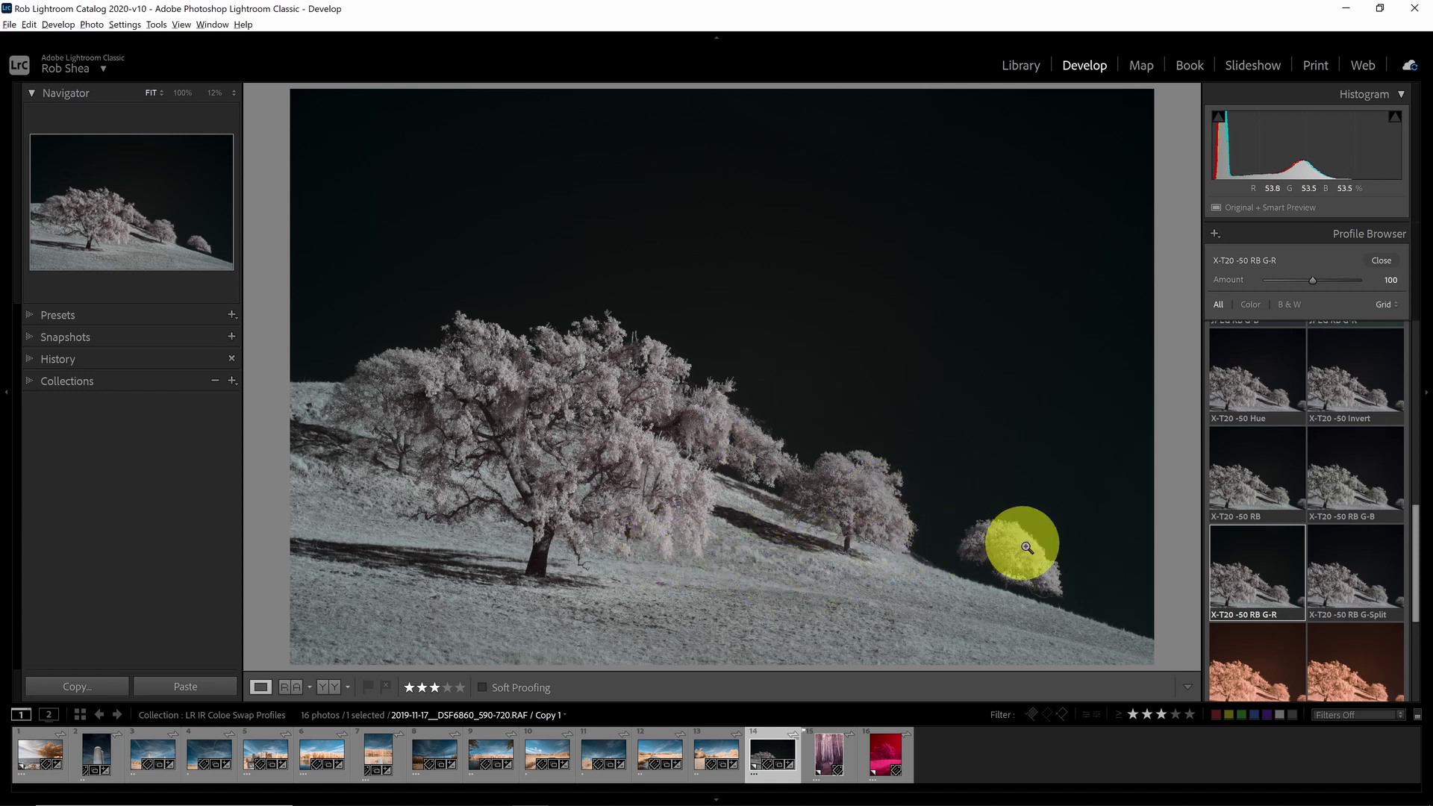
left_click(822, 752)
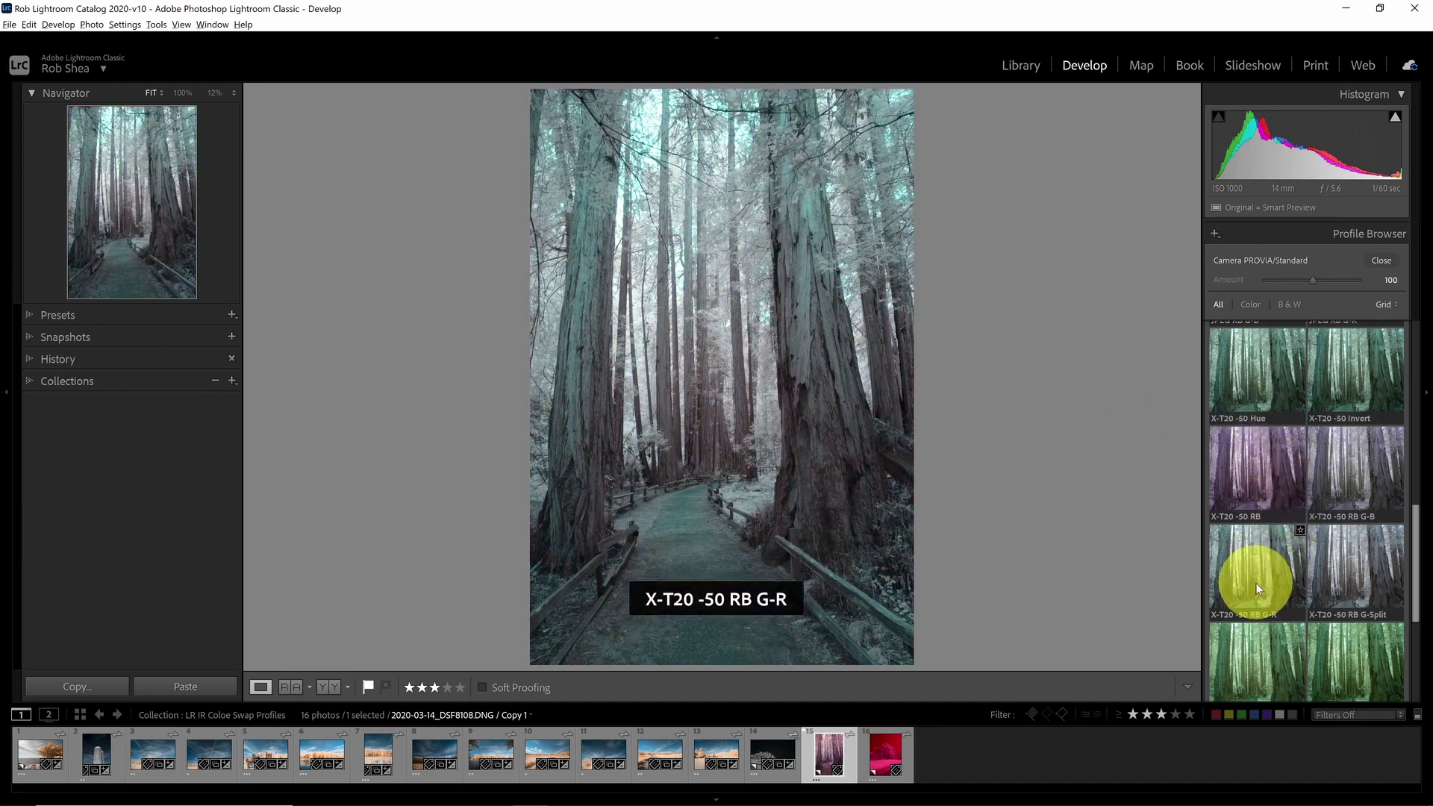
Step: Apply X-T20 -50 RB G-Split to the redwood path photo and sample white balance from the path (5,250/-112)
left_click(1342, 575)
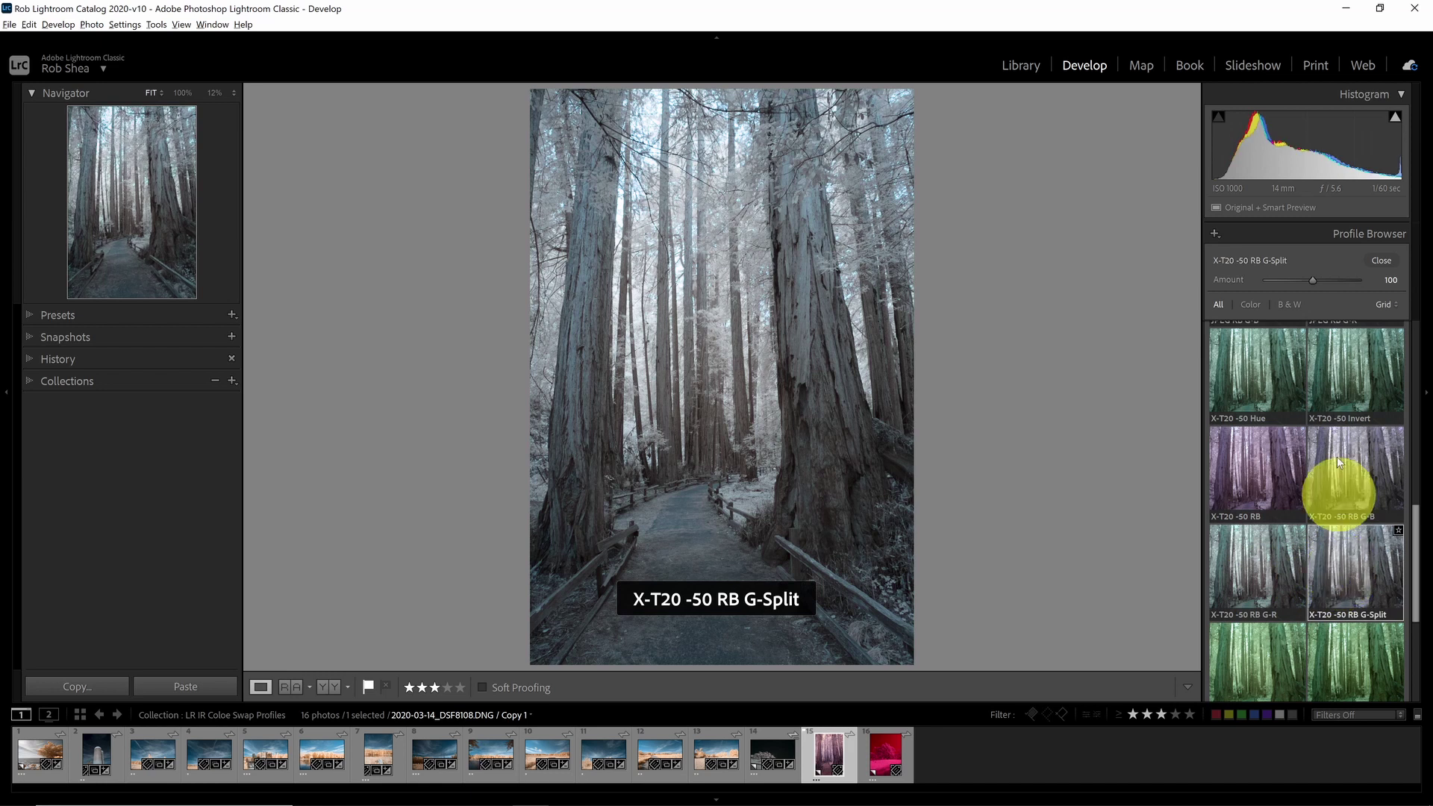
left_click(1382, 261)
left_click(1225, 353)
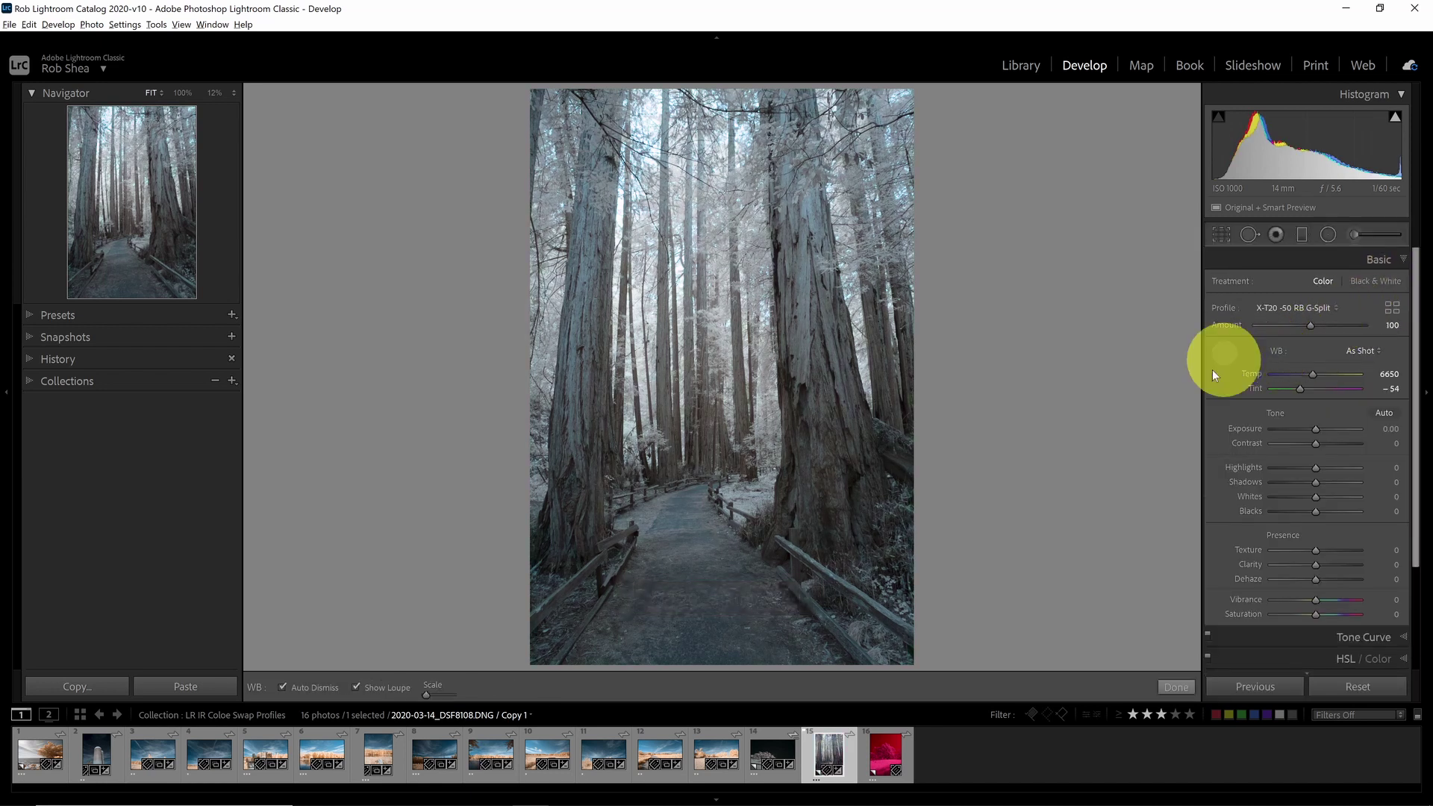
left_click(817, 568)
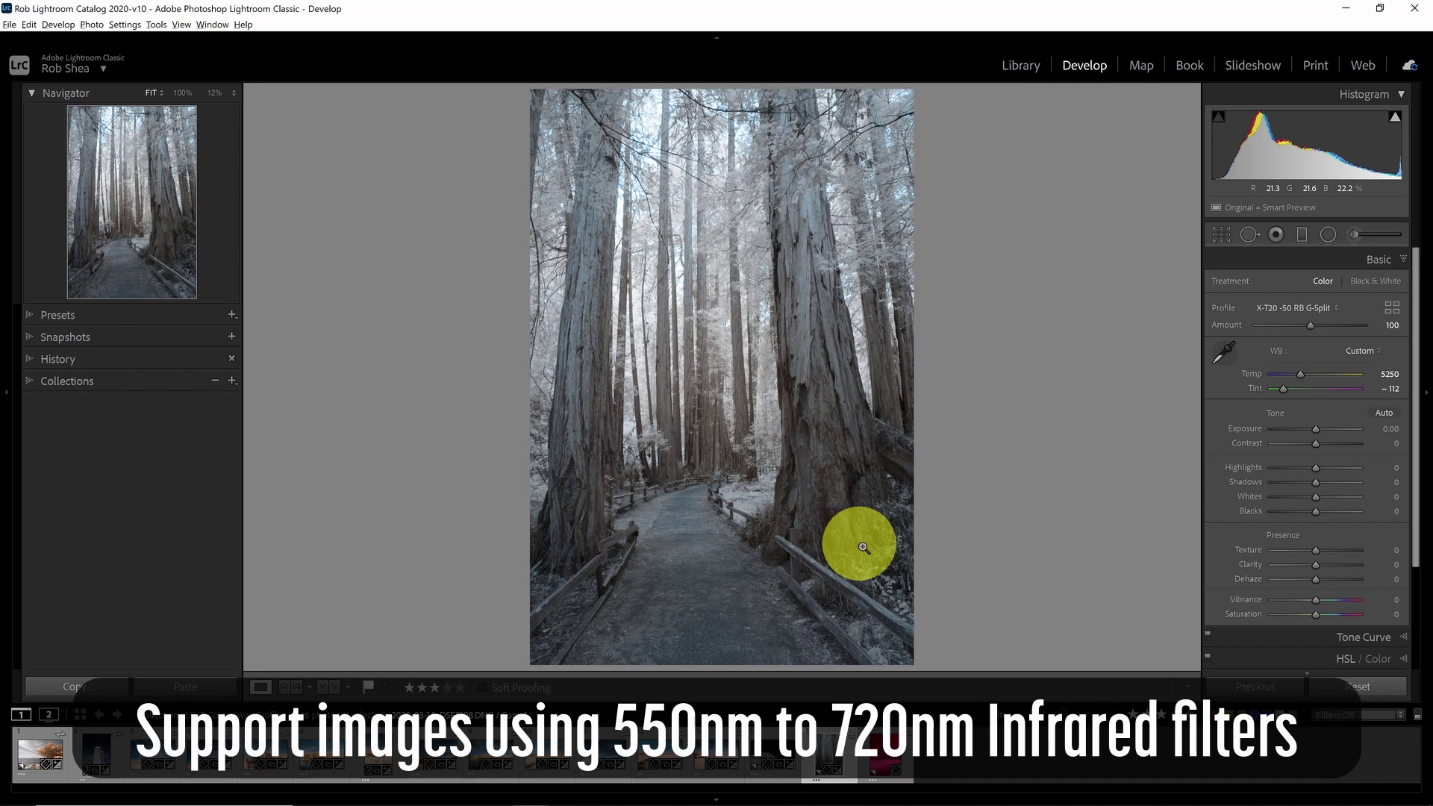
Step: Open the red infrared tree photo, sample white balance from the pink grass, and cool Temp to -100 with Tint -83
left_click(884, 749)
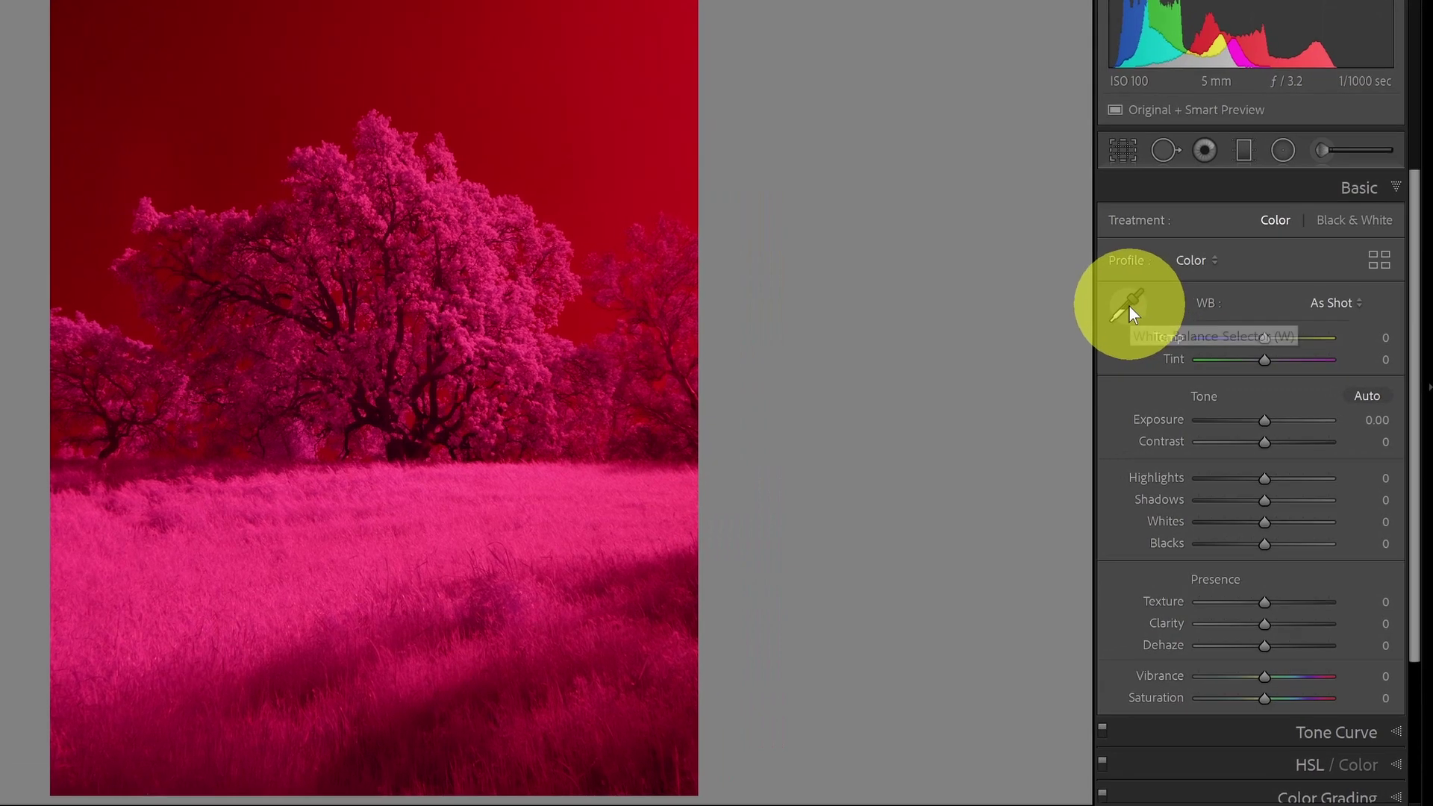
left_click(1128, 306)
left_click(524, 512)
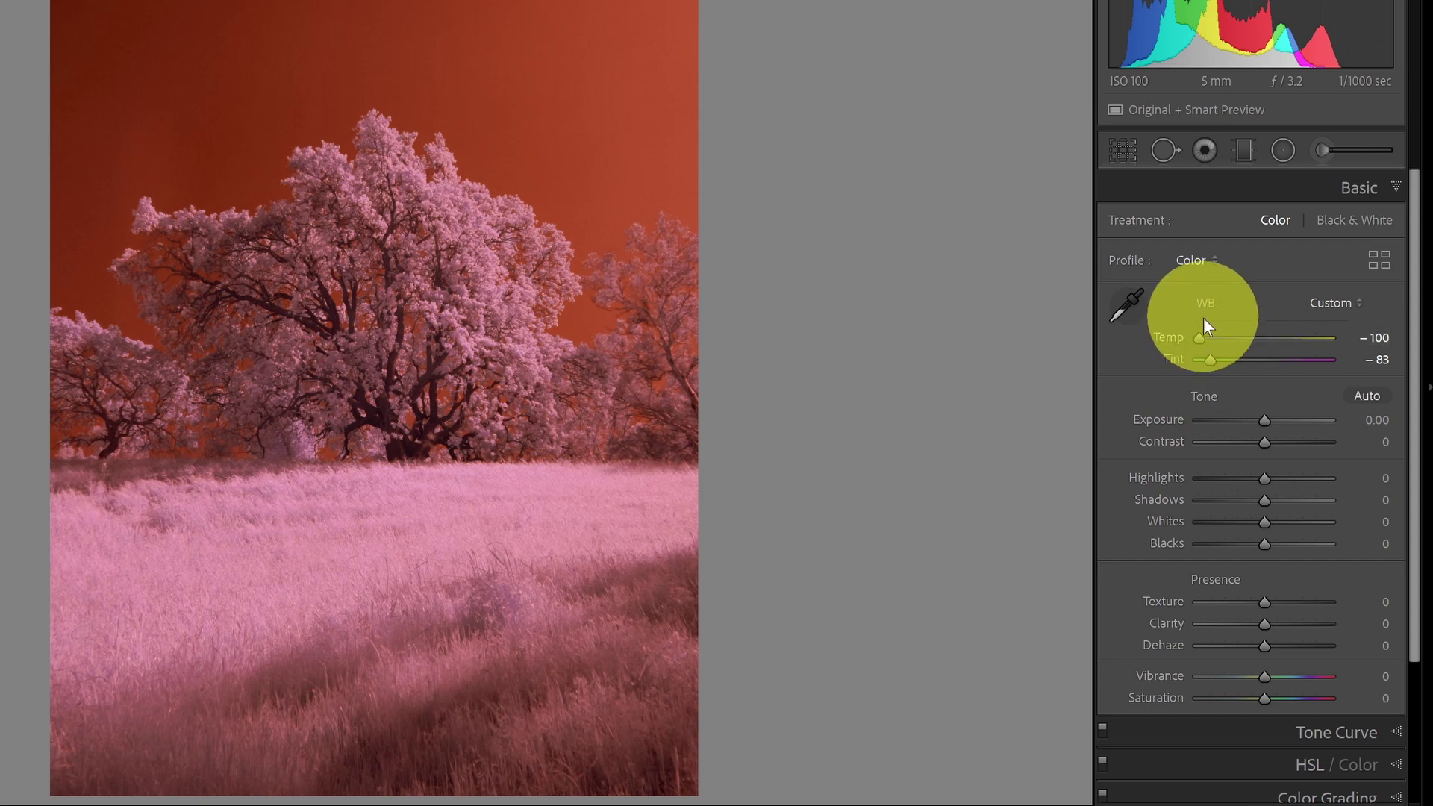
left_click_drag(1199, 338, 1131, 347)
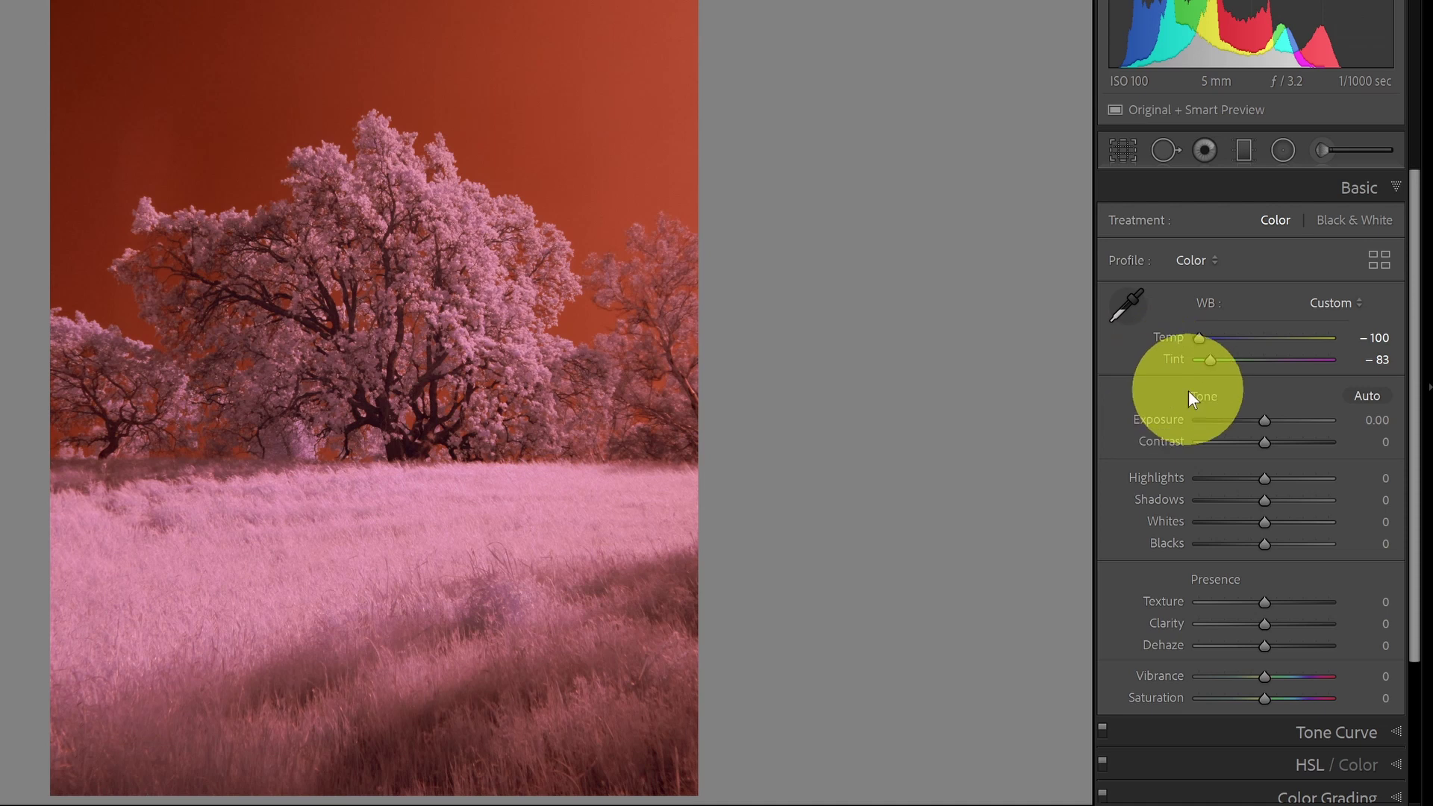
Step: Apply the JPEG G-Split profile from the IR Color Swap group to the red-sky tree photo
left_click(1381, 259)
left_click_drag(1413, 452, 1413, 642)
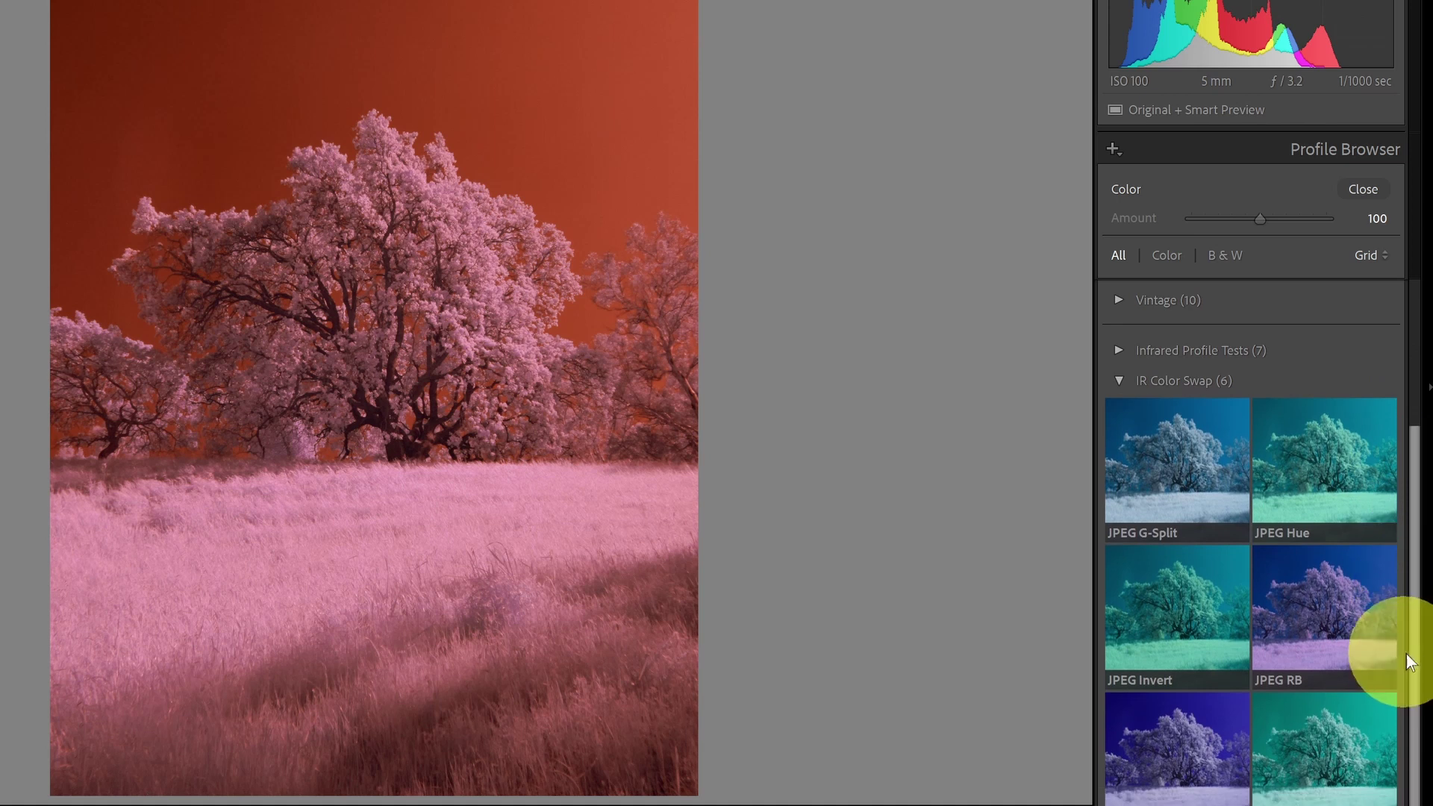
mouse_move(1362, 653)
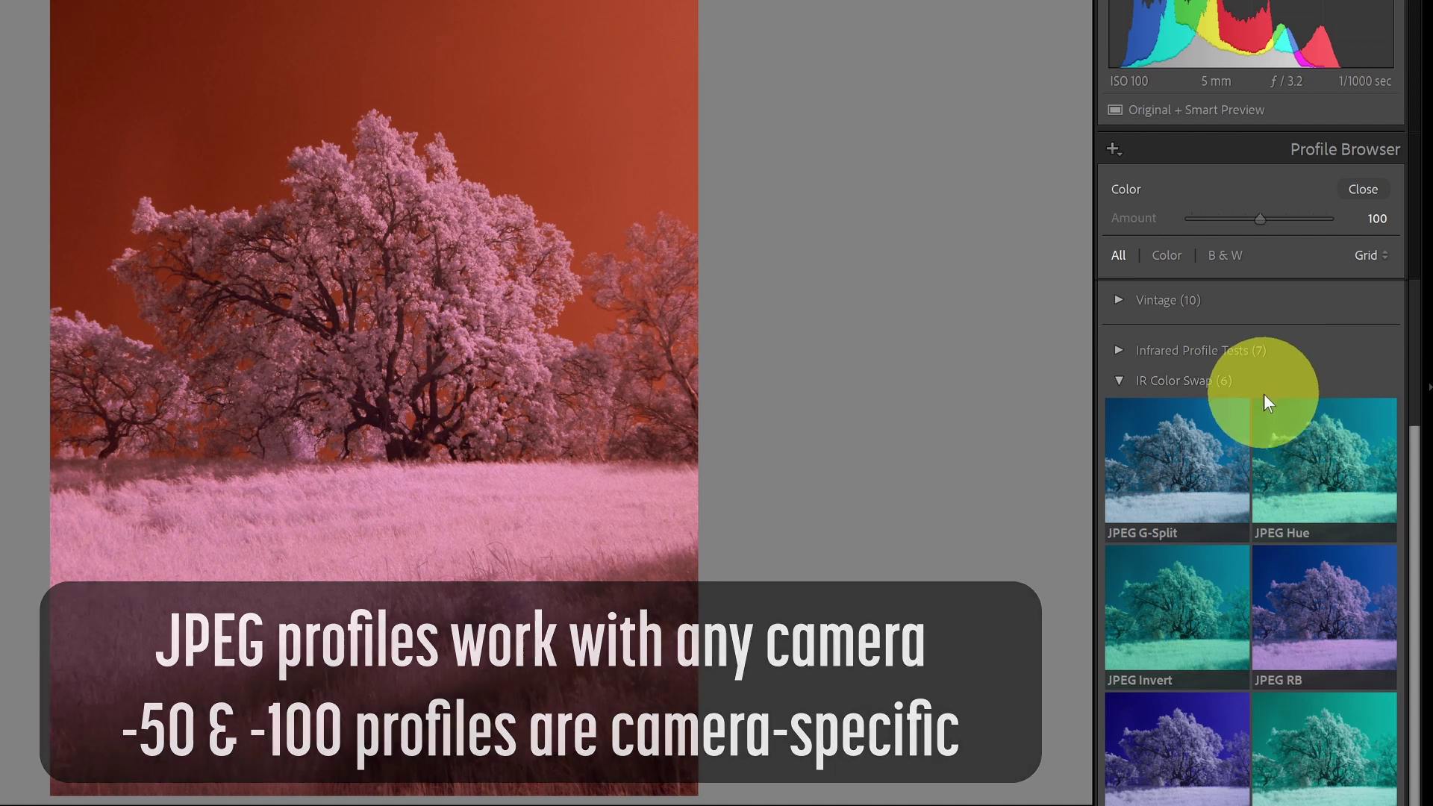
left_click(1196, 471)
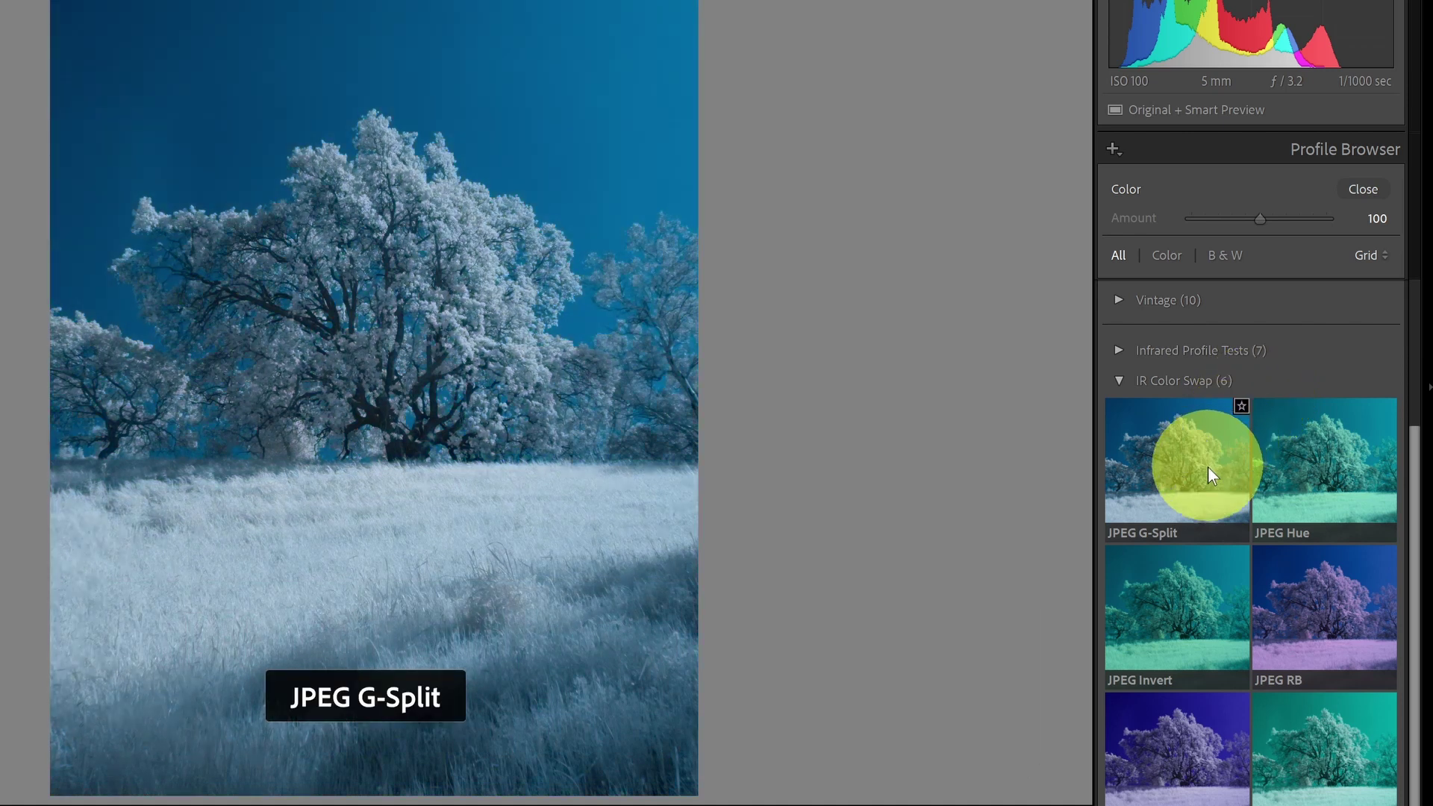
left_click(1196, 478)
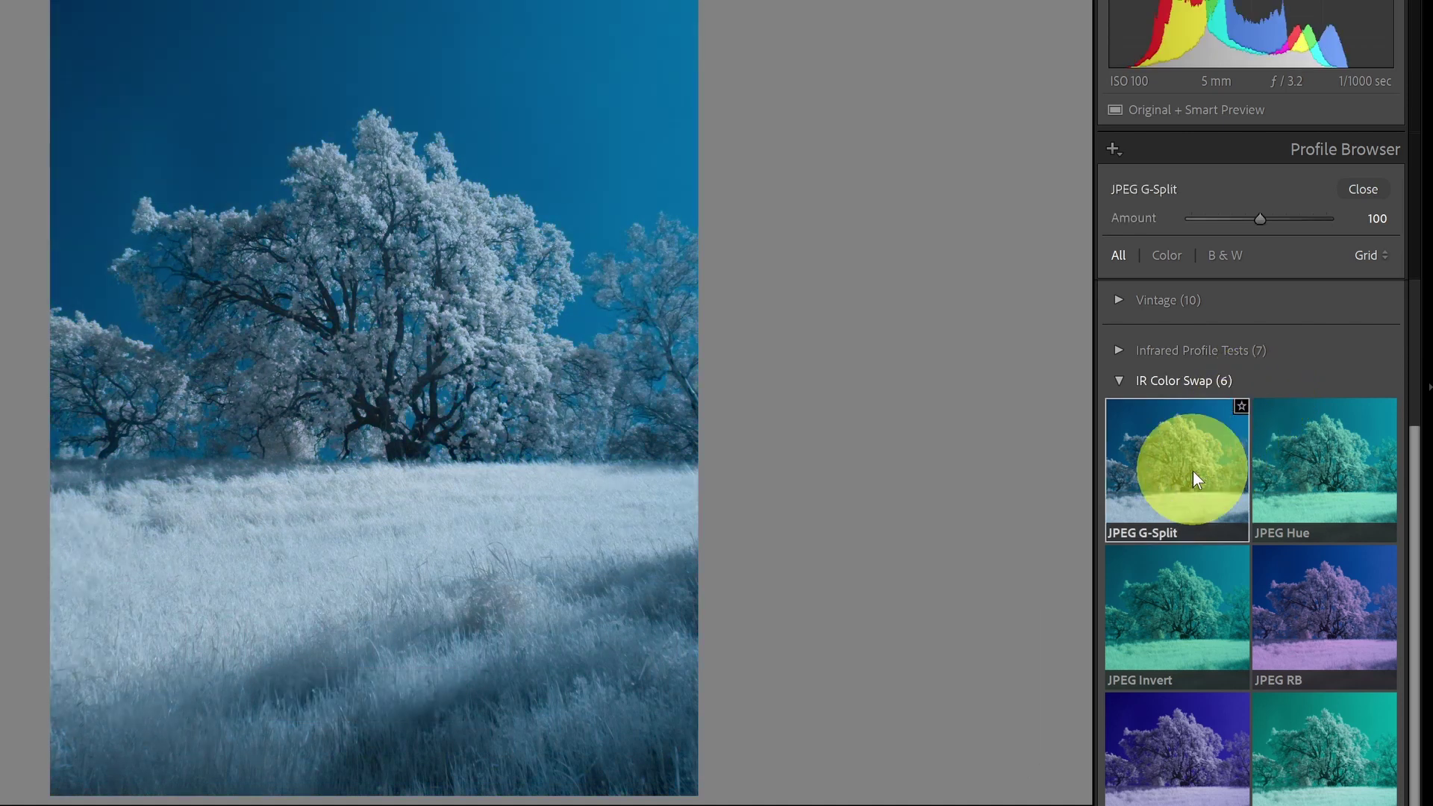
left_click(1364, 192)
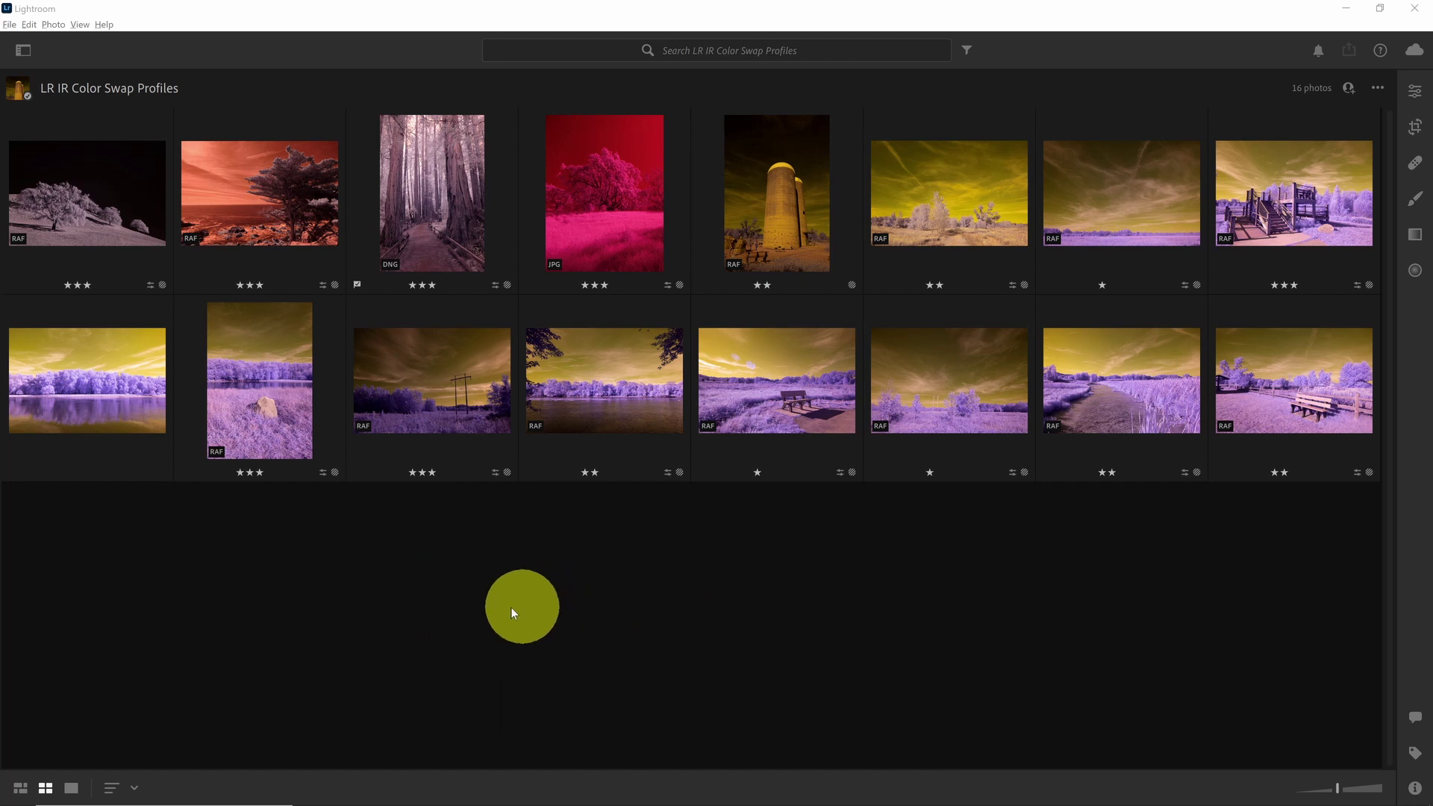
Step: Open the yellow-sky lake photo in single view with the Edit panel showing
double_click(83, 390)
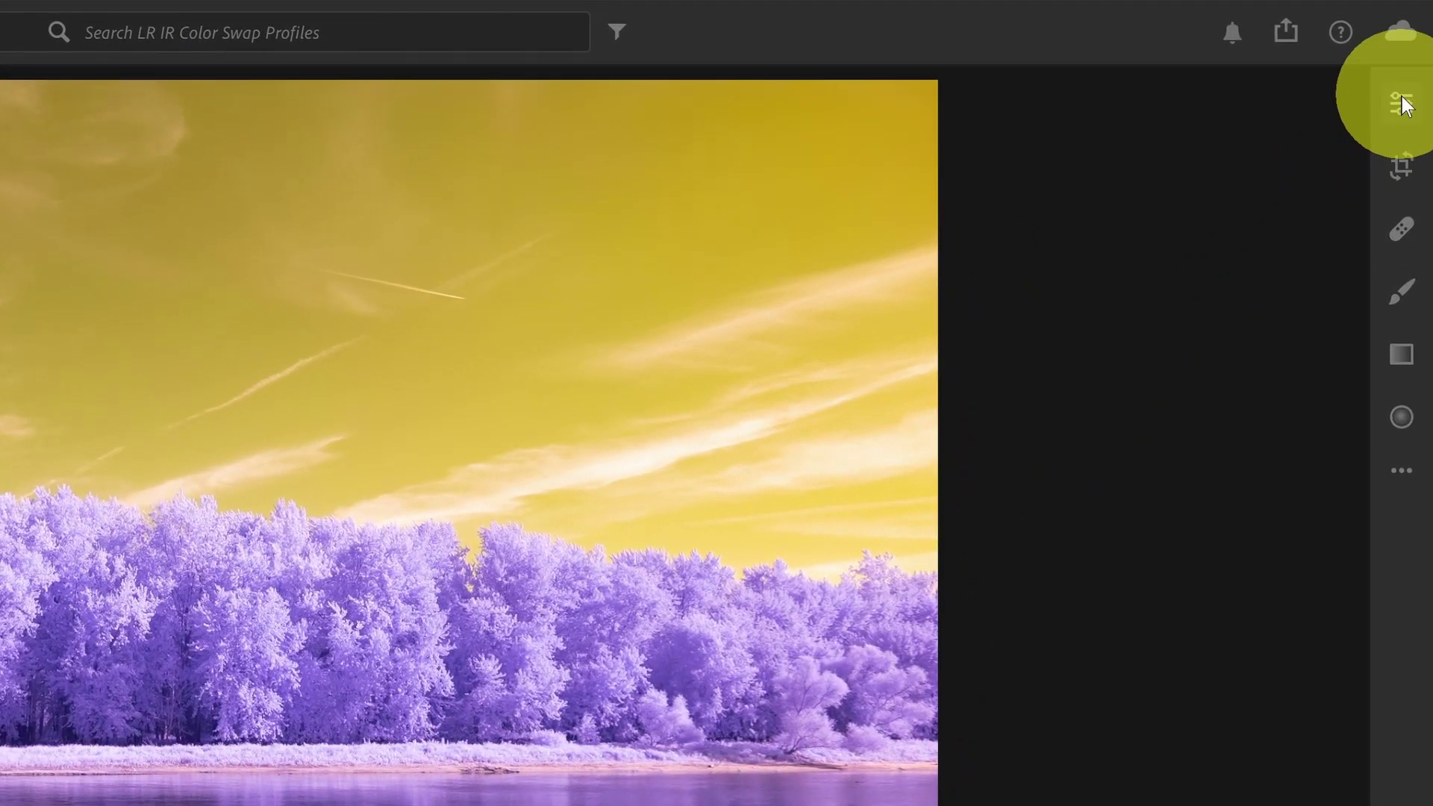
left_click(1402, 98)
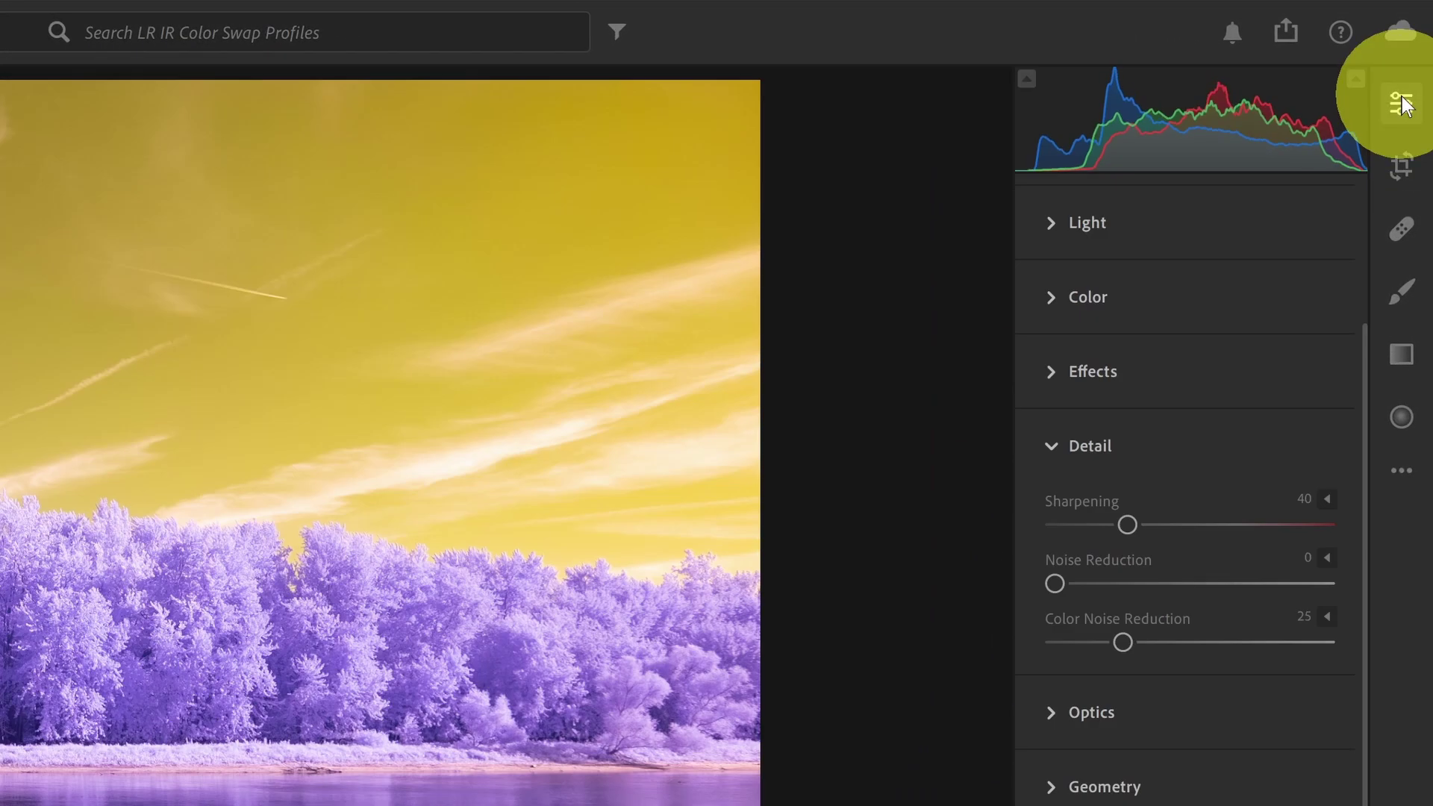
scroll(1299, 298, "up", 3)
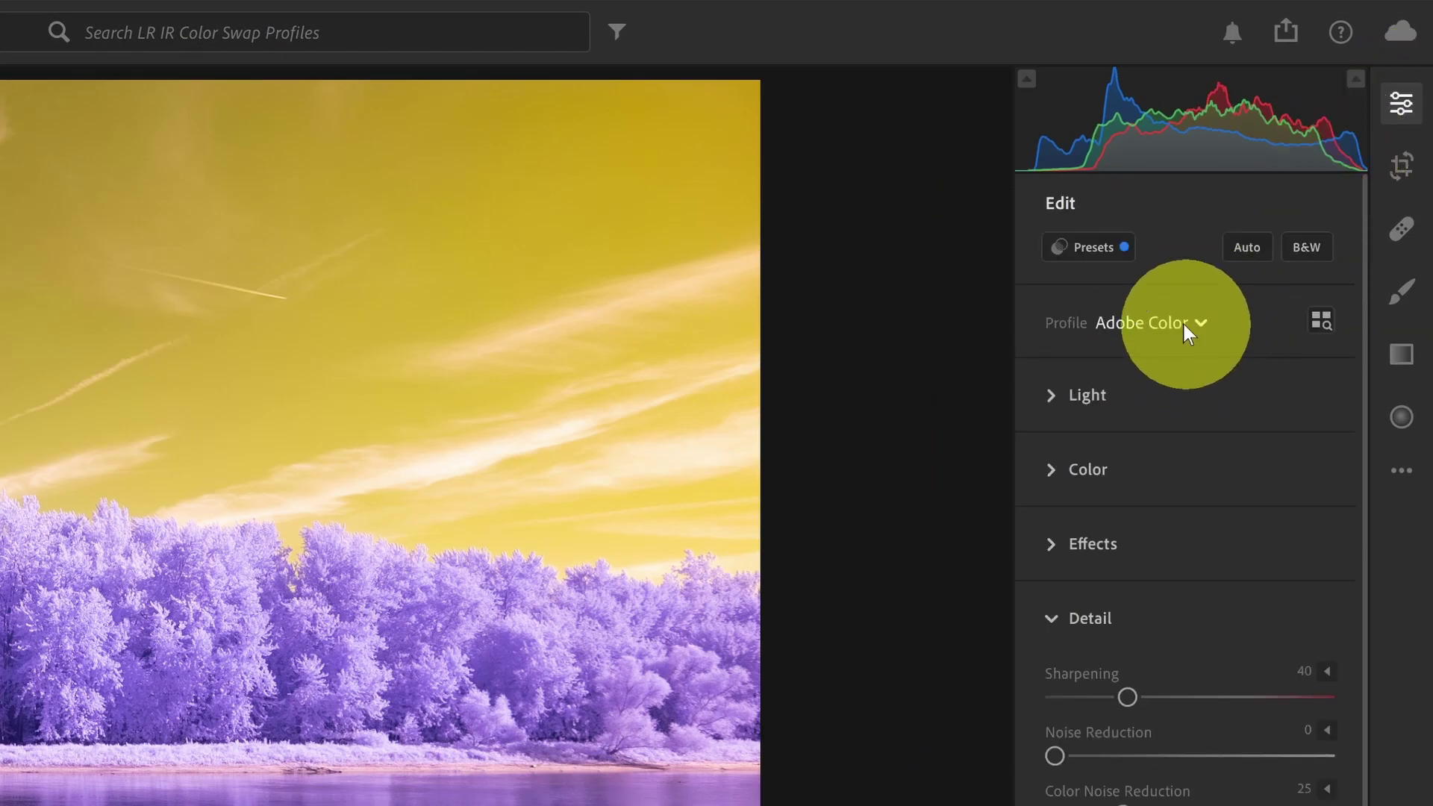
Step: Apply the X-T2 -100 G-Split profile from the IR Color Swap group to the lakeside photo
left_click(1321, 321)
left_click(1114, 323)
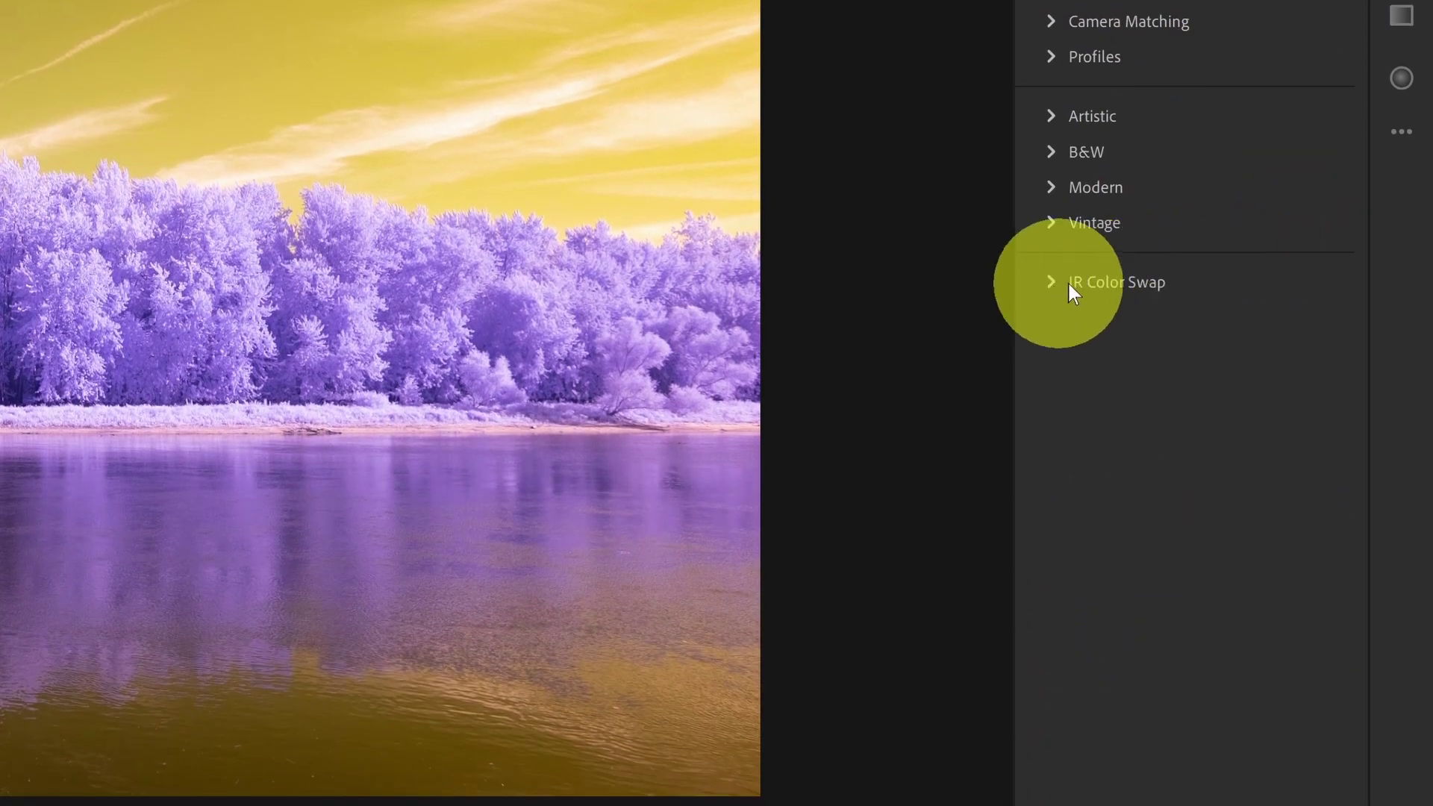
left_click(1108, 282)
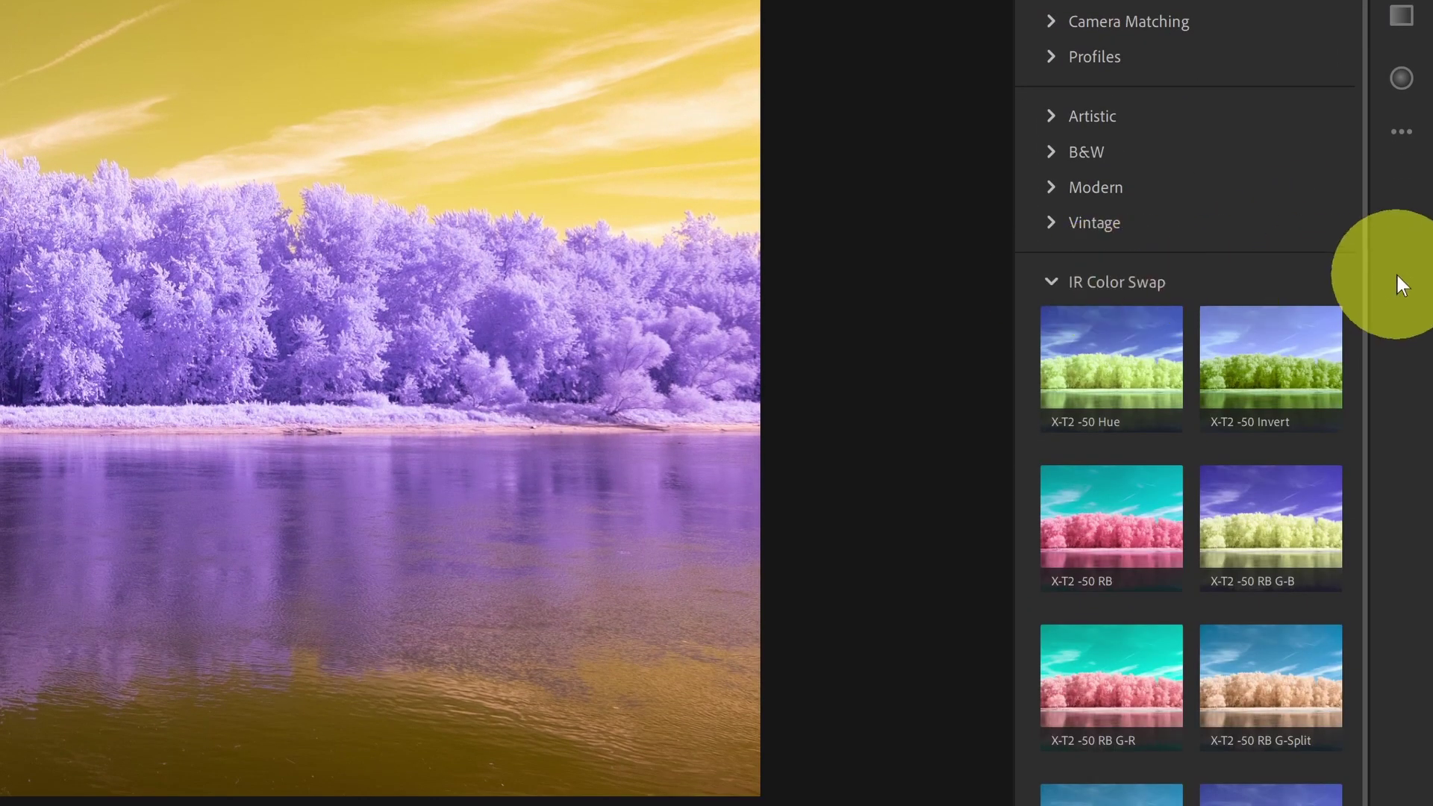
left_click_drag(1364, 273, 1365, 572)
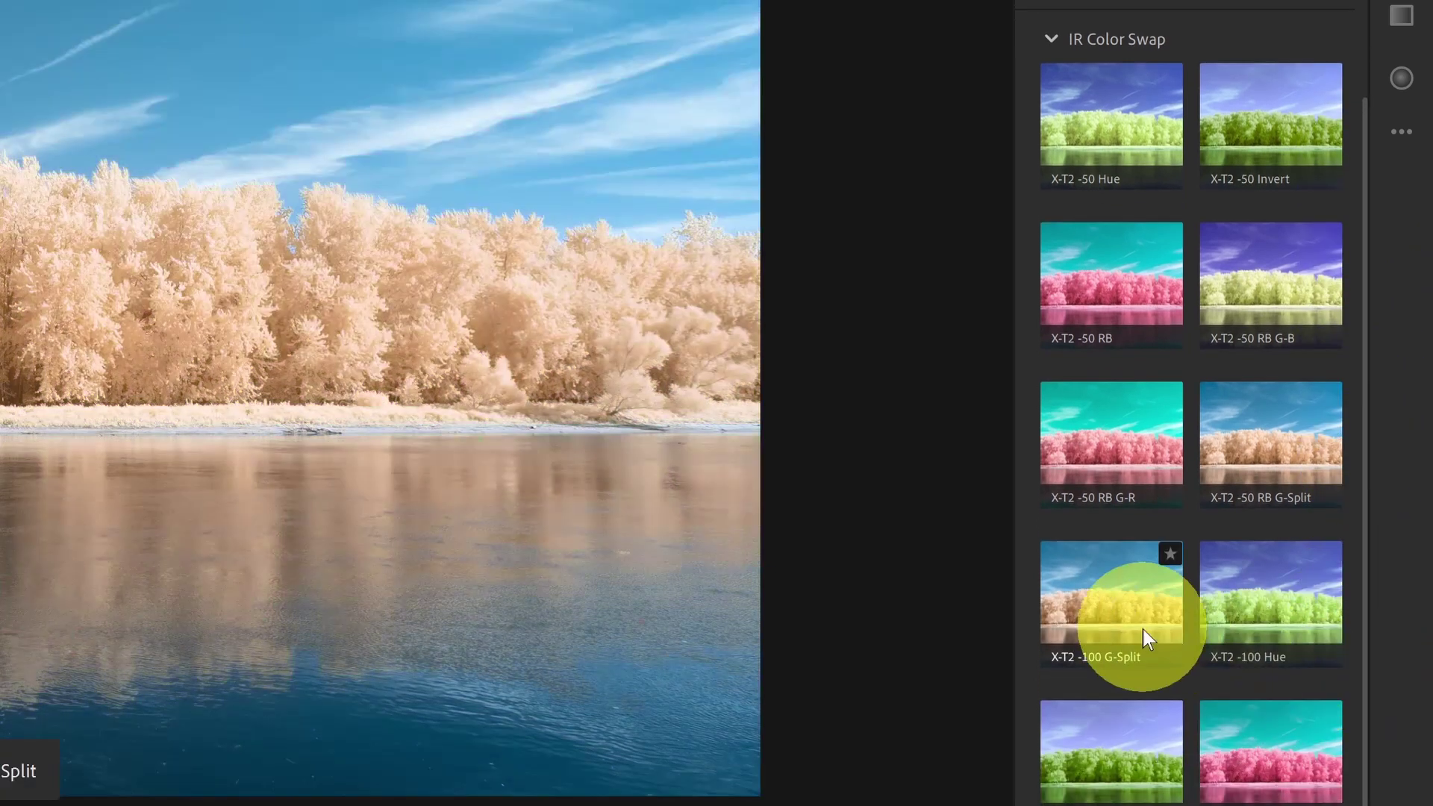
left_click(1131, 620)
scroll(1131, 621, "down", 1)
left_click(1105, 4)
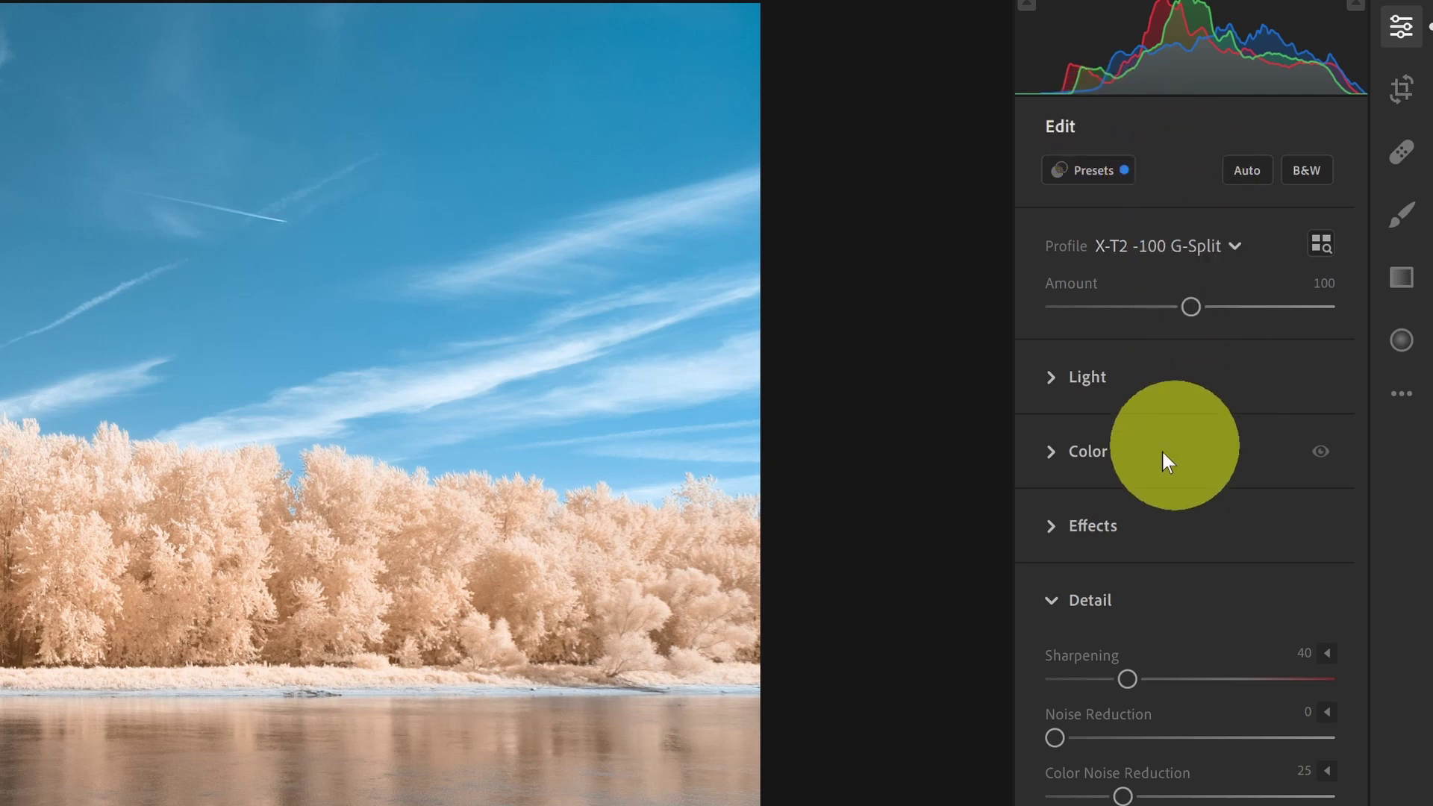
Step: Sample white balance from the sky, then adjust Temp to 5,595 with Tint +81
left_click(1103, 455)
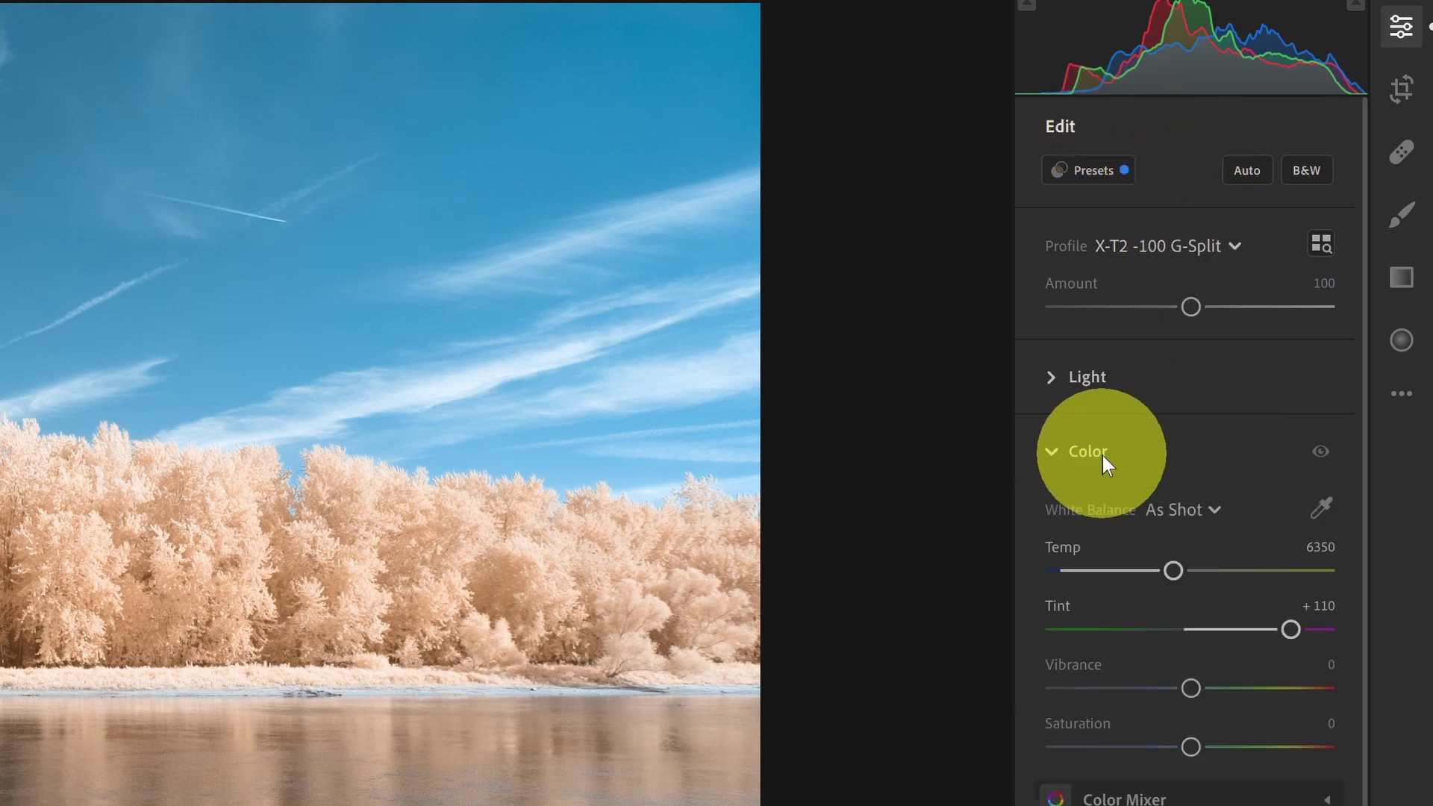
left_click(1323, 507)
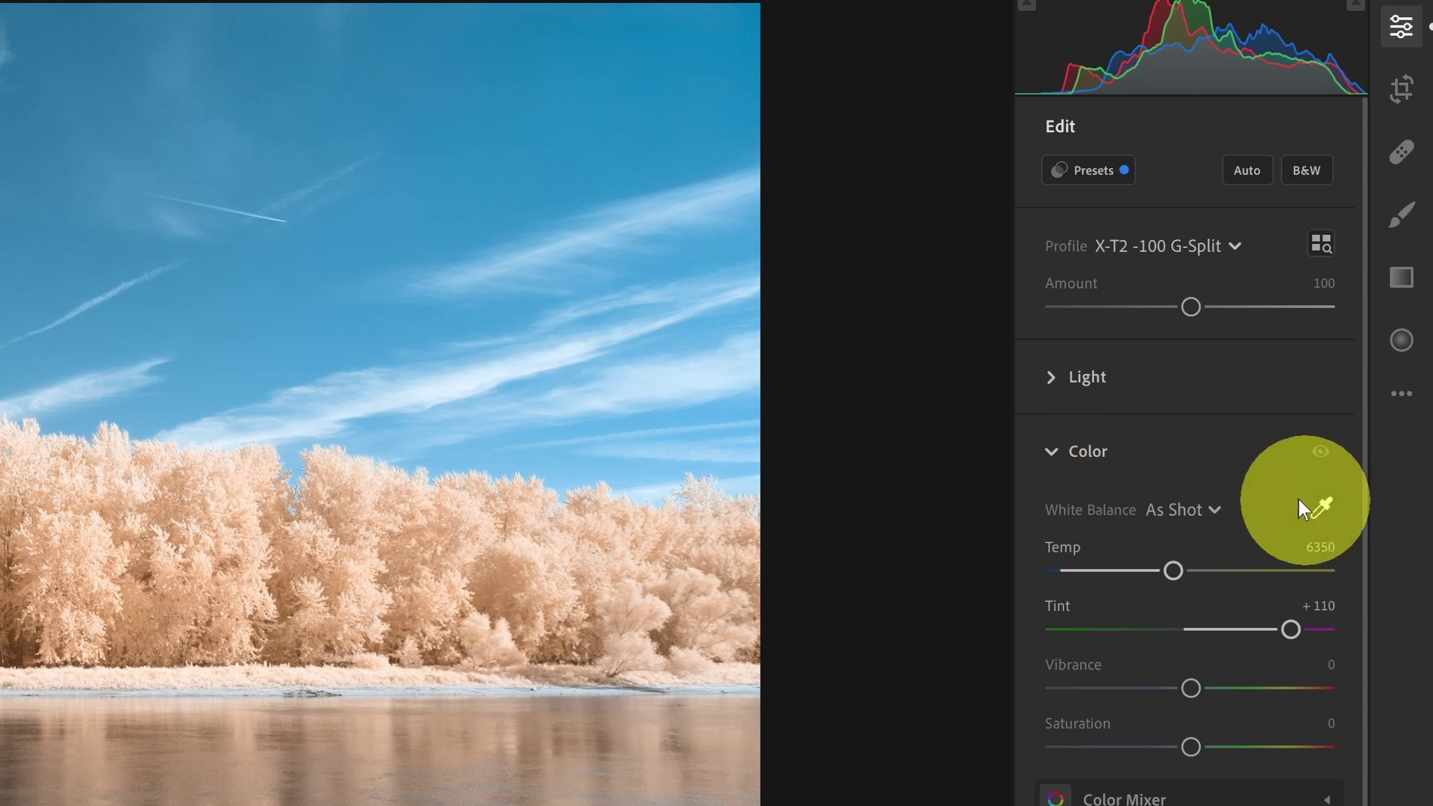
left_click(466, 388)
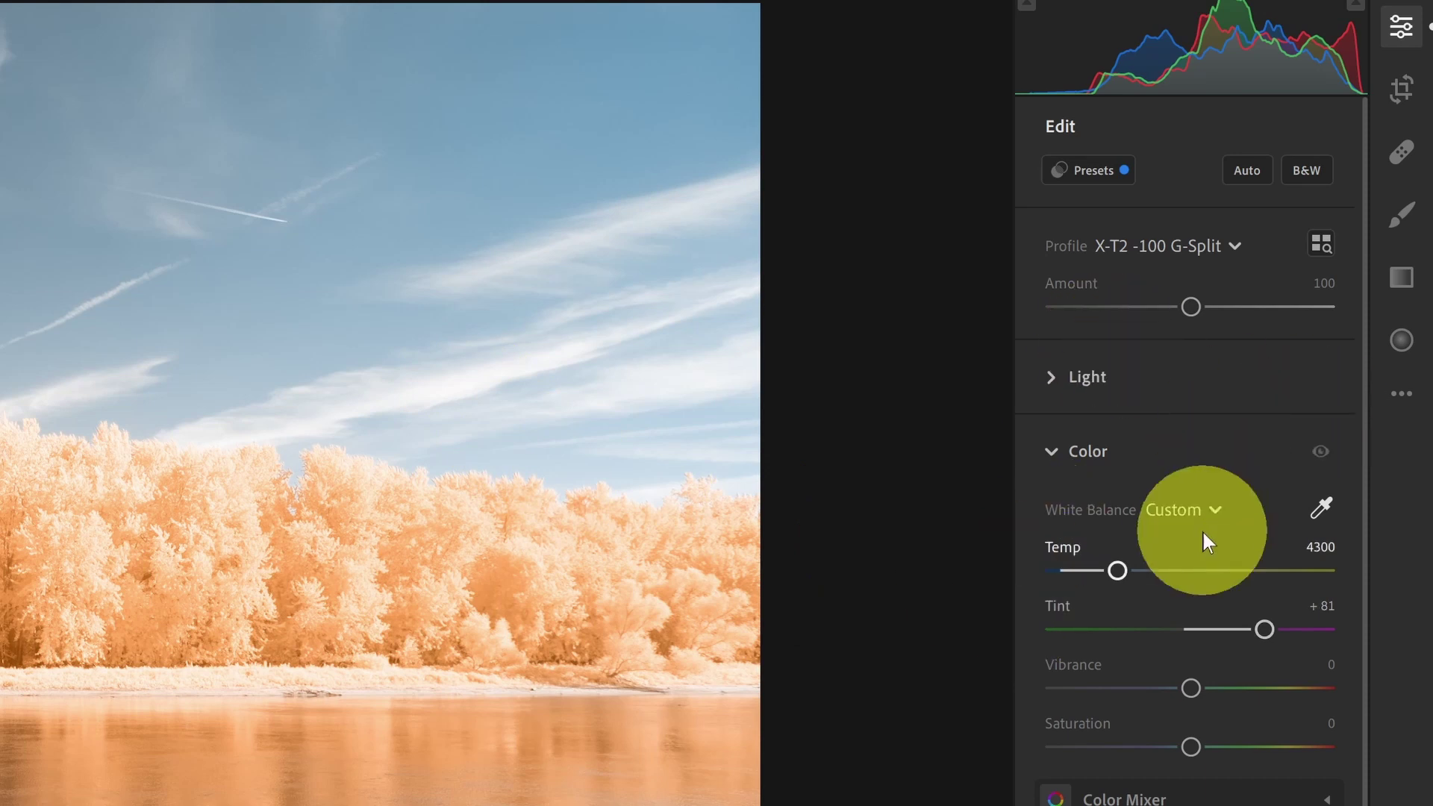
left_click_drag(1118, 570, 1153, 571)
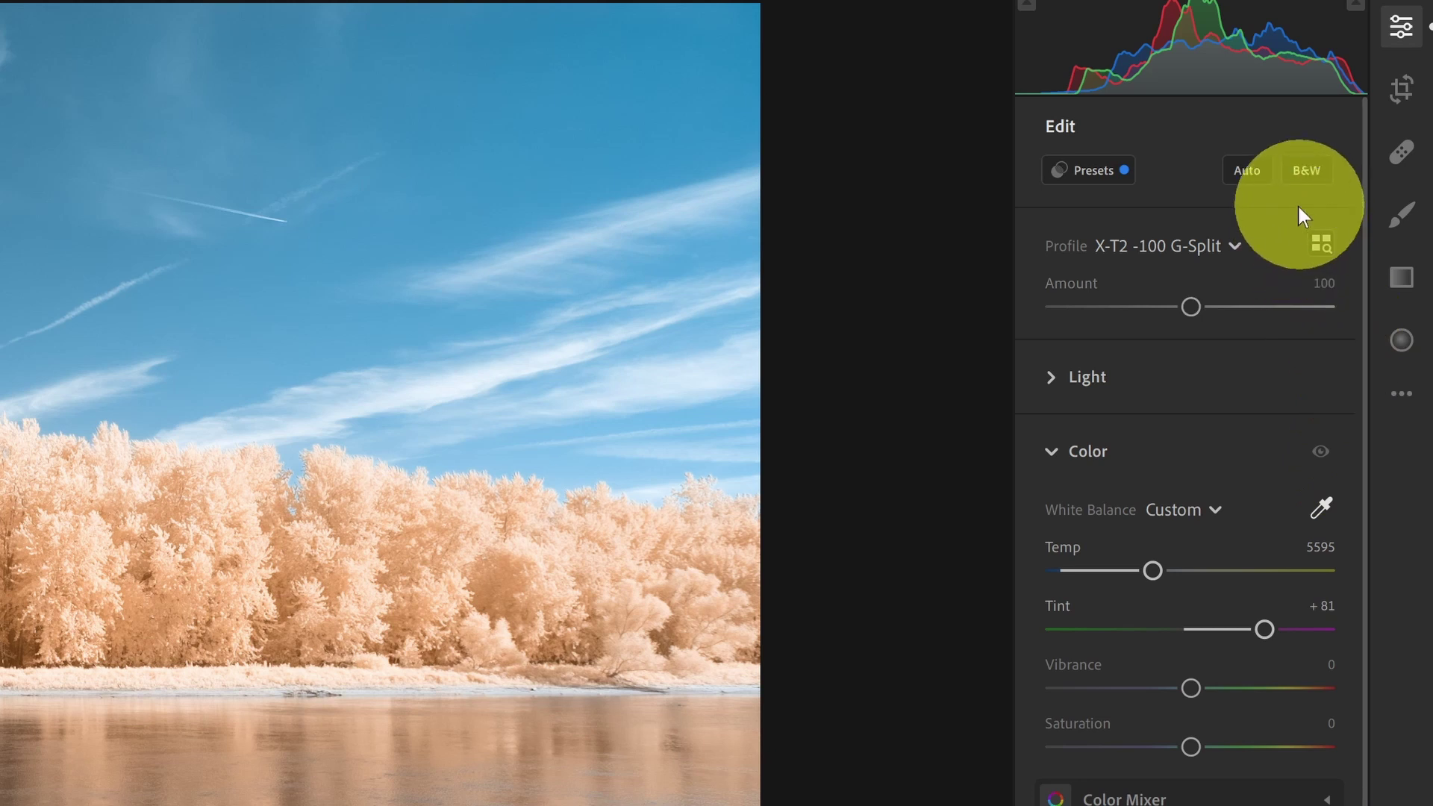
Step: Apply the IR Color Swap X-T2 -100 RB profile to the lake photo
left_click(1073, 461)
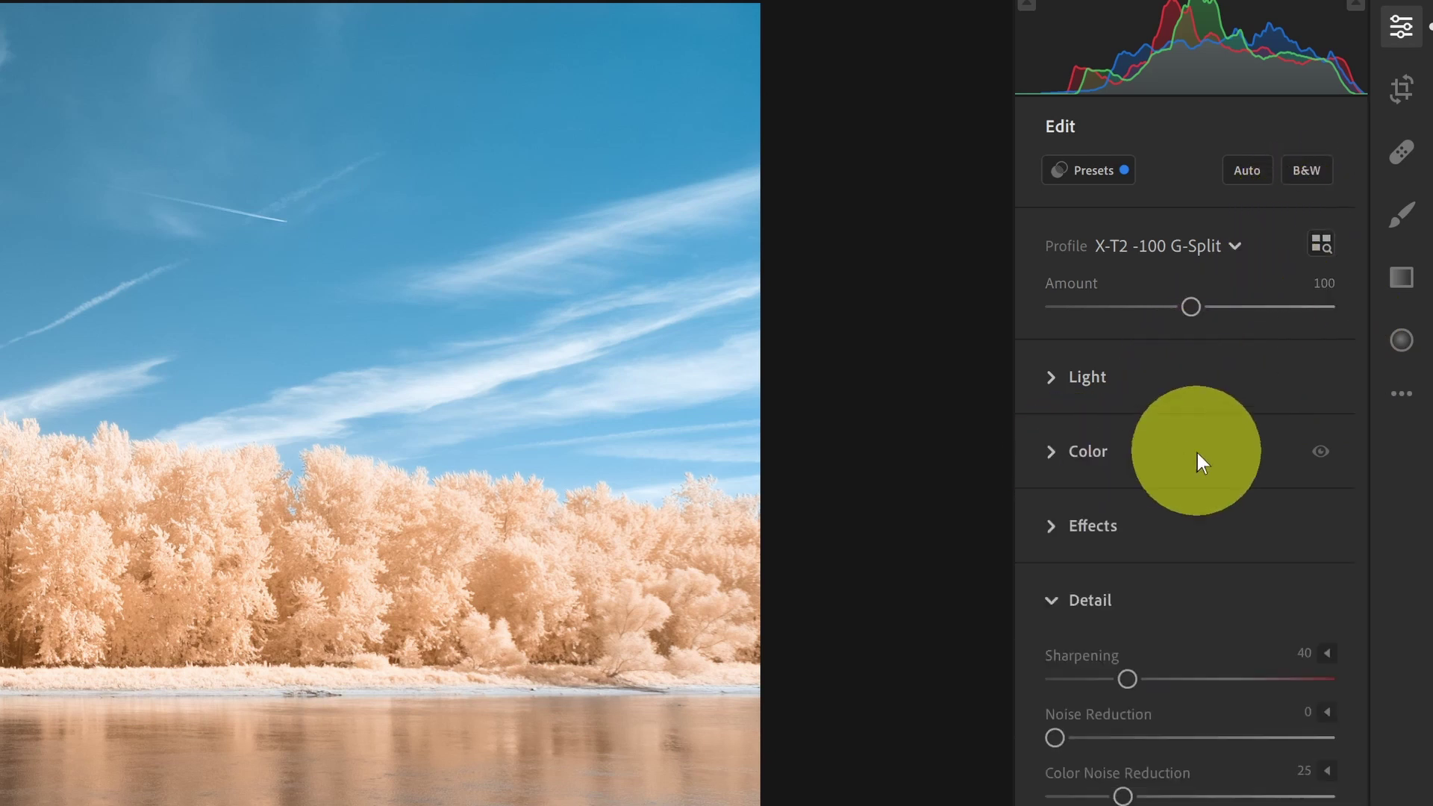
left_click(1318, 243)
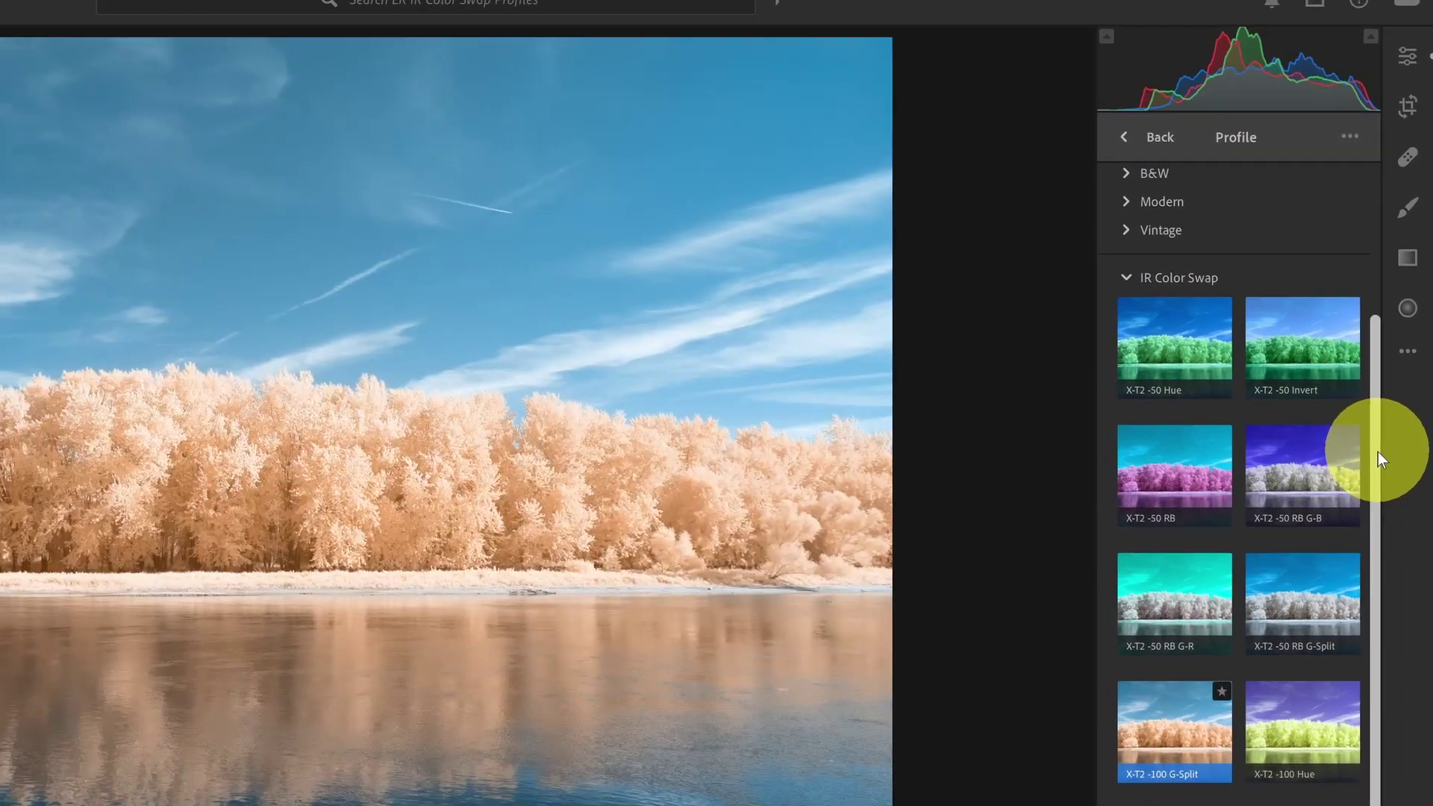
left_click_drag(1349, 565, 1352, 578)
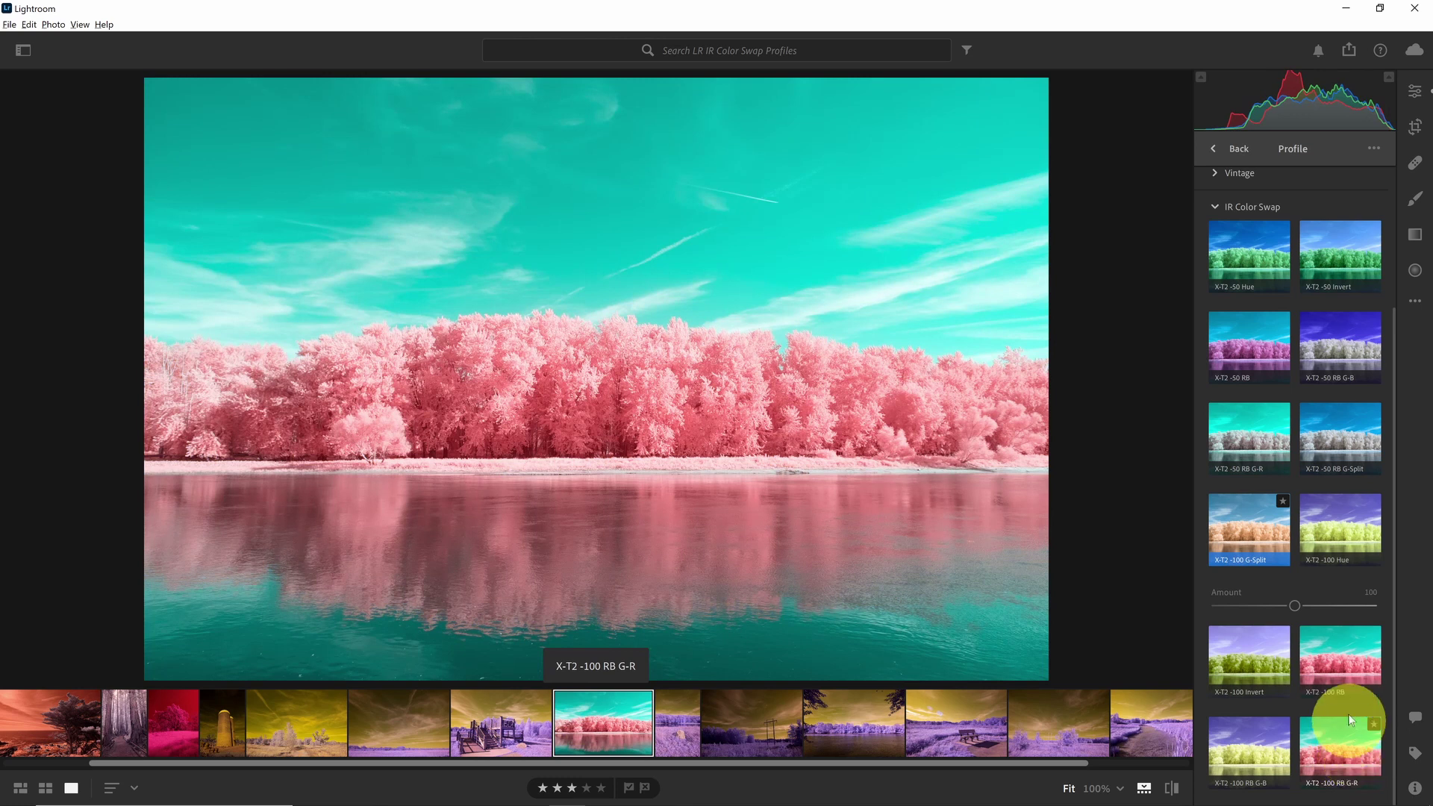
left_click(1347, 651)
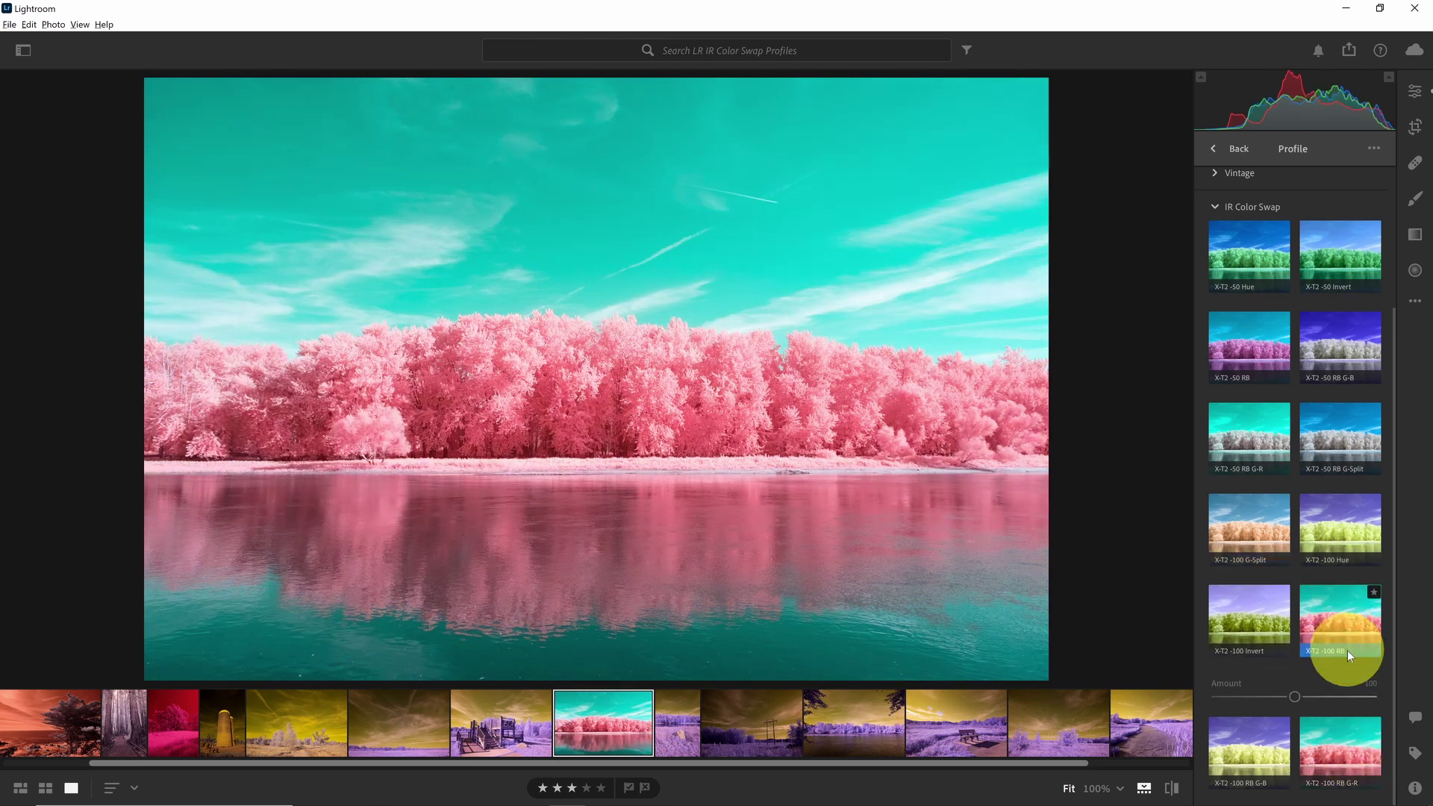
left_click(1238, 149)
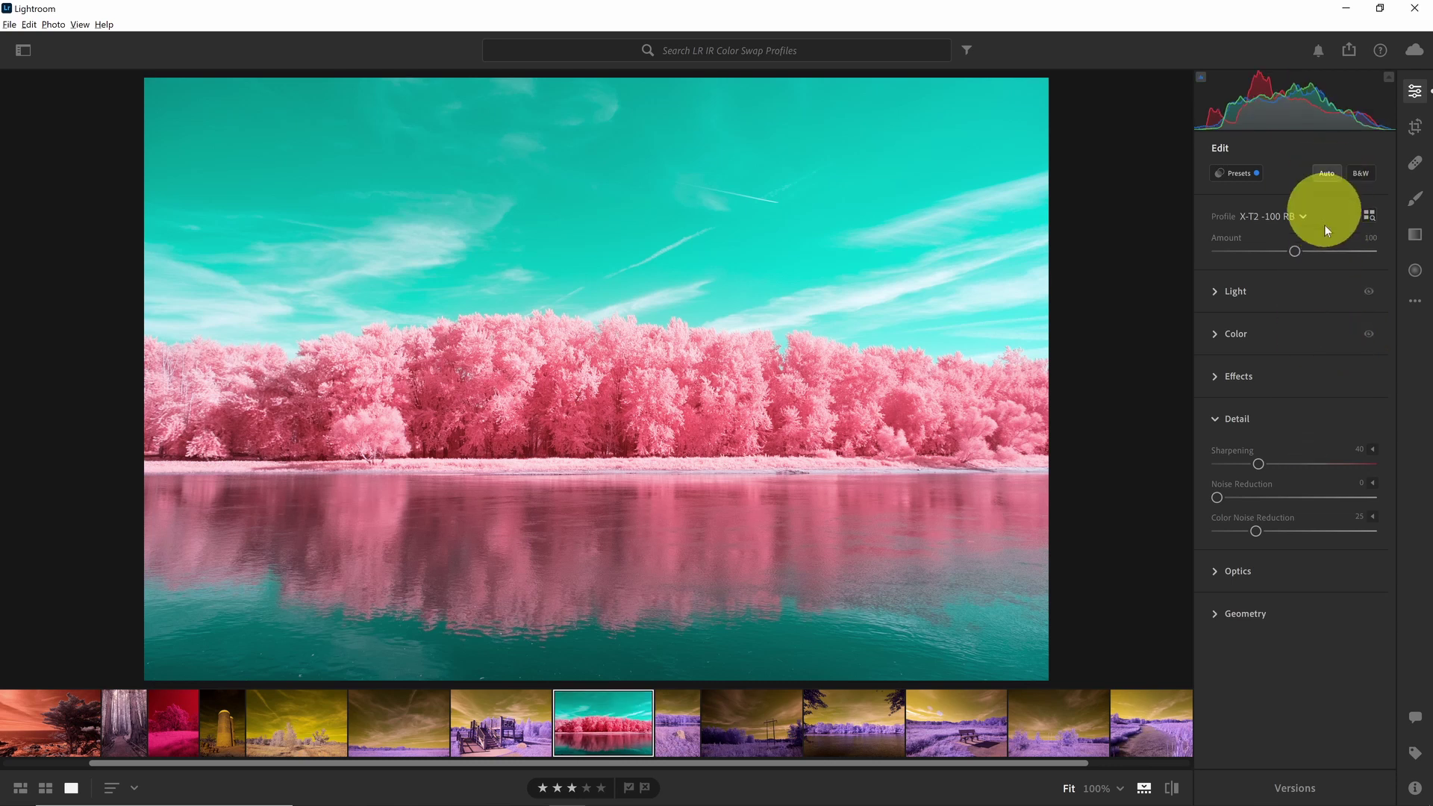
Step: Auto-adjust the lake photo and copy its edit settings
left_click(1328, 174)
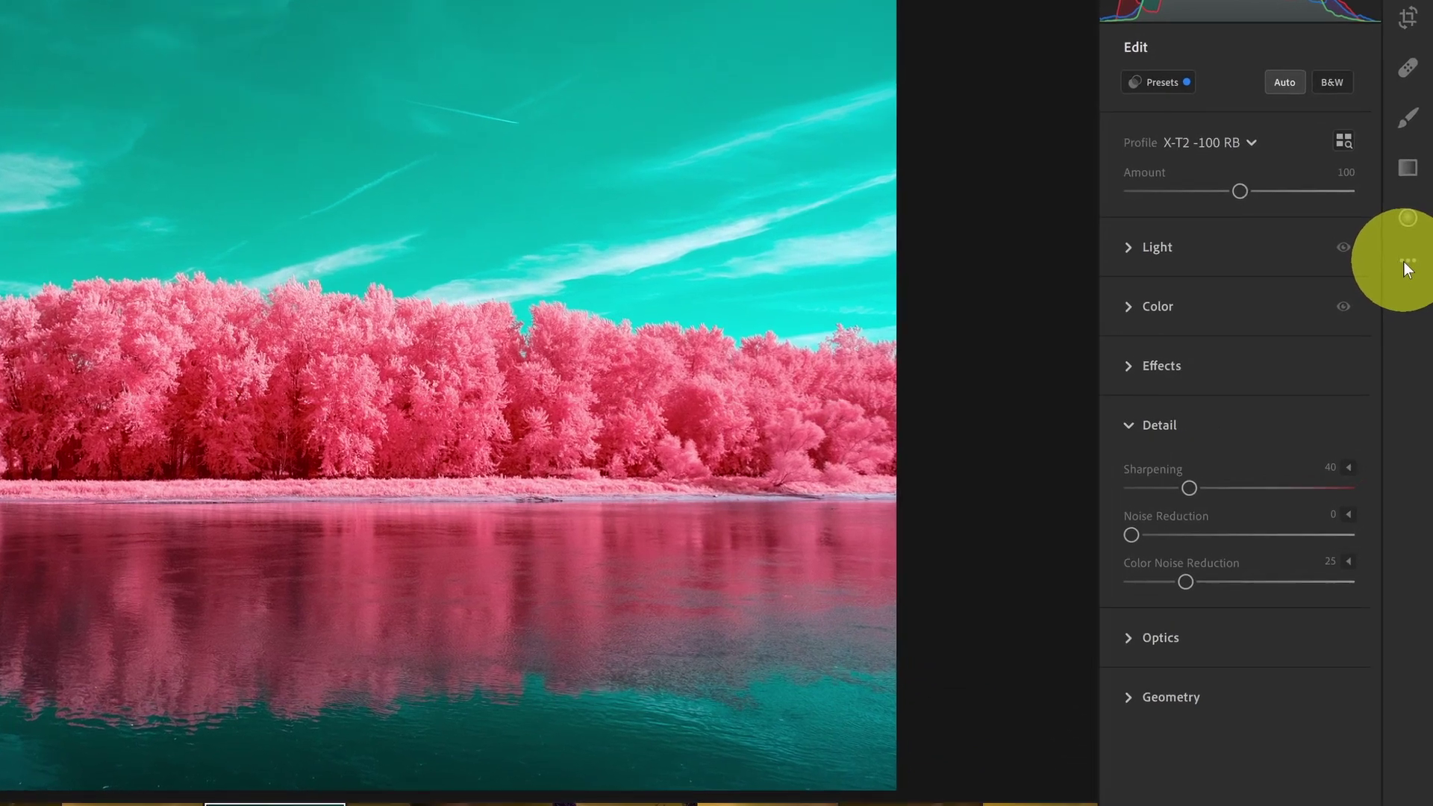
left_click(1414, 301)
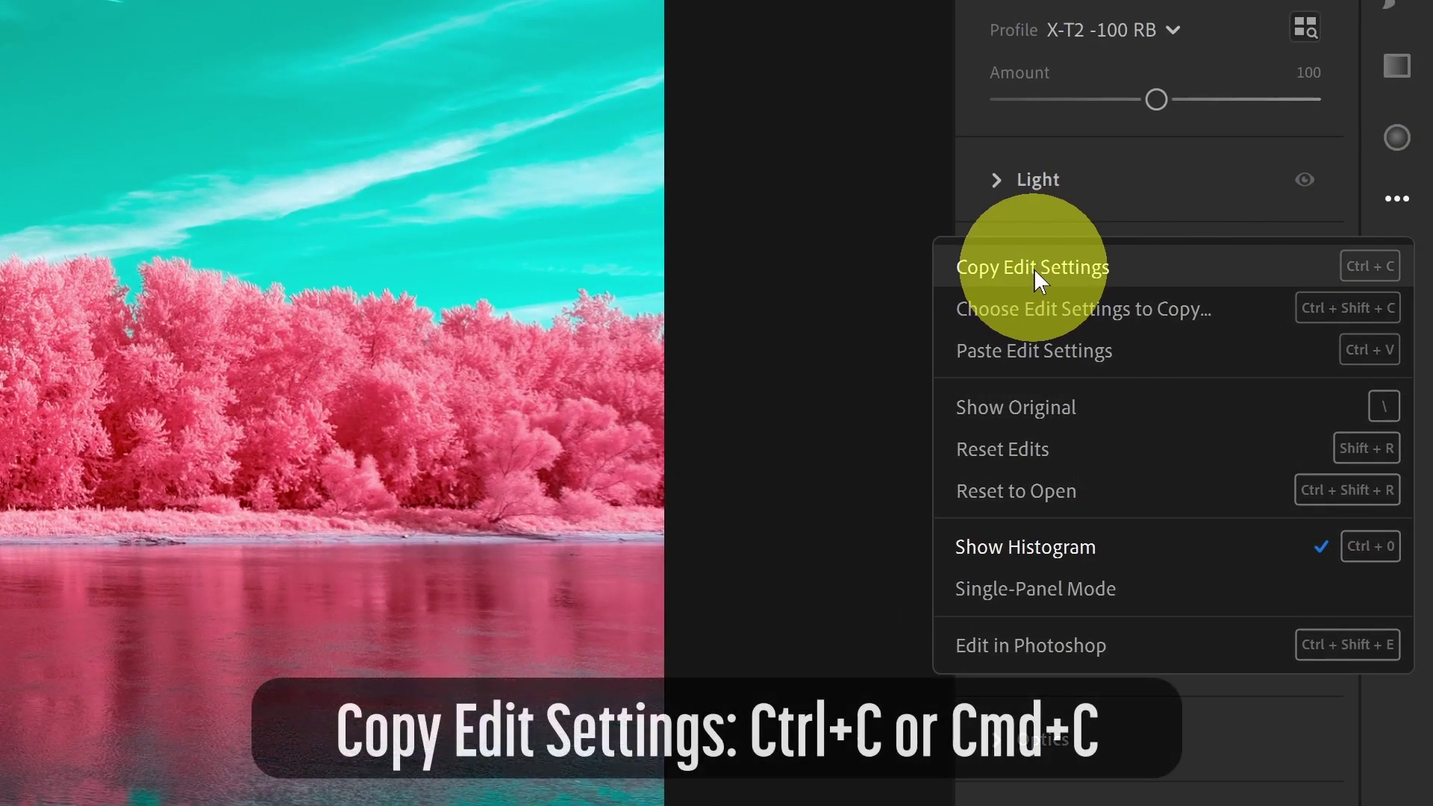
left_click(1055, 278)
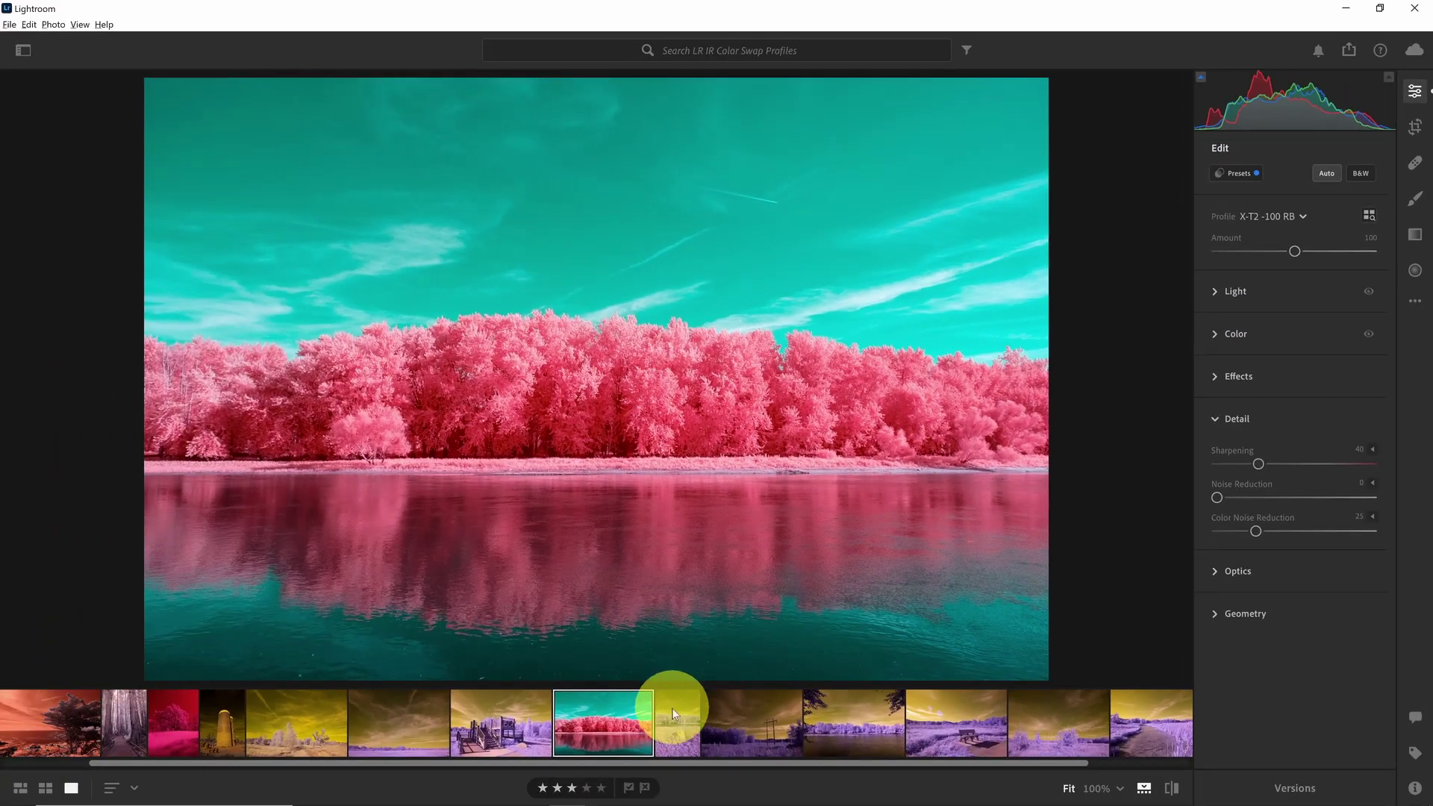
Step: Paste the copied edits onto the rock-in-grass and power-line photos, then show the grid
left_click(674, 713)
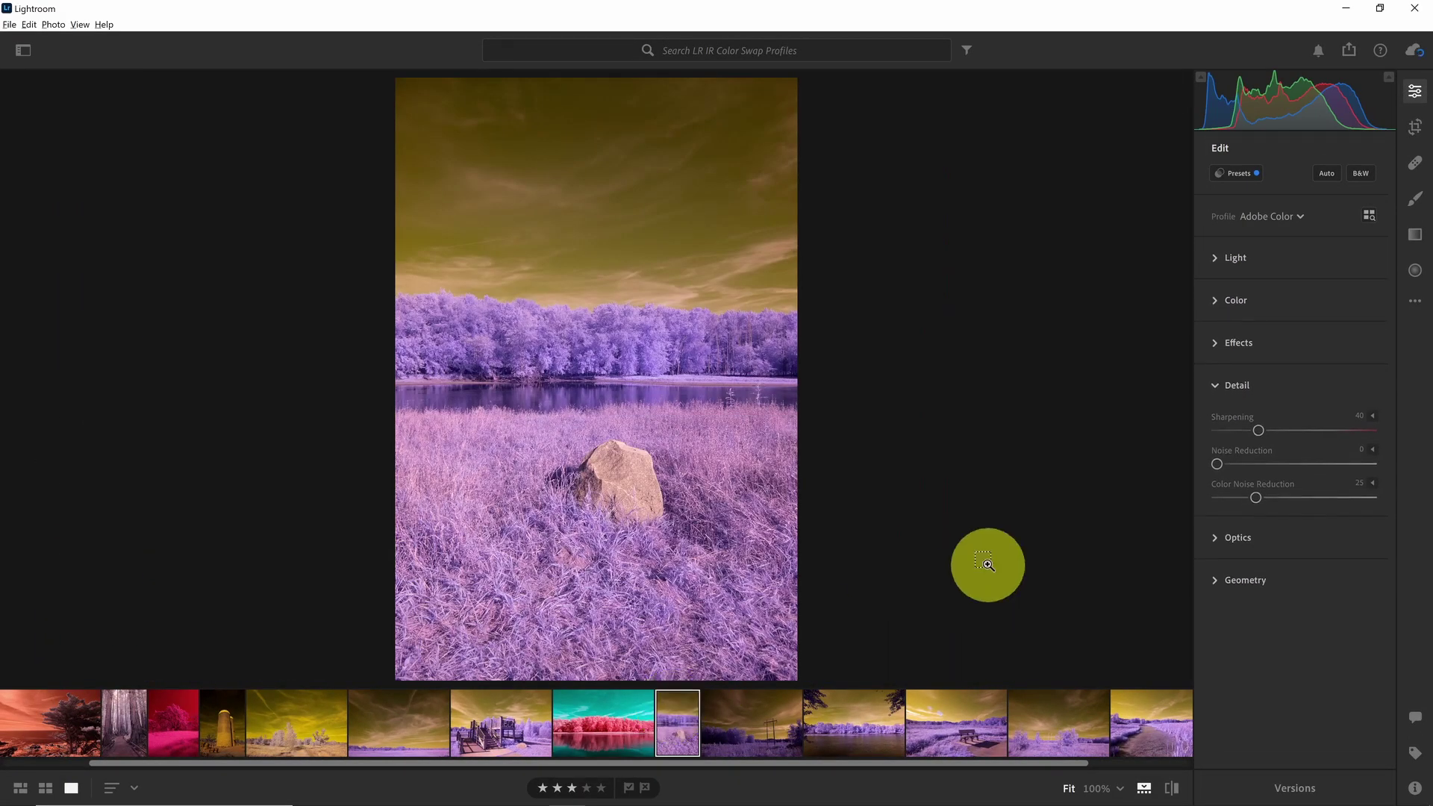
left_click(1415, 302)
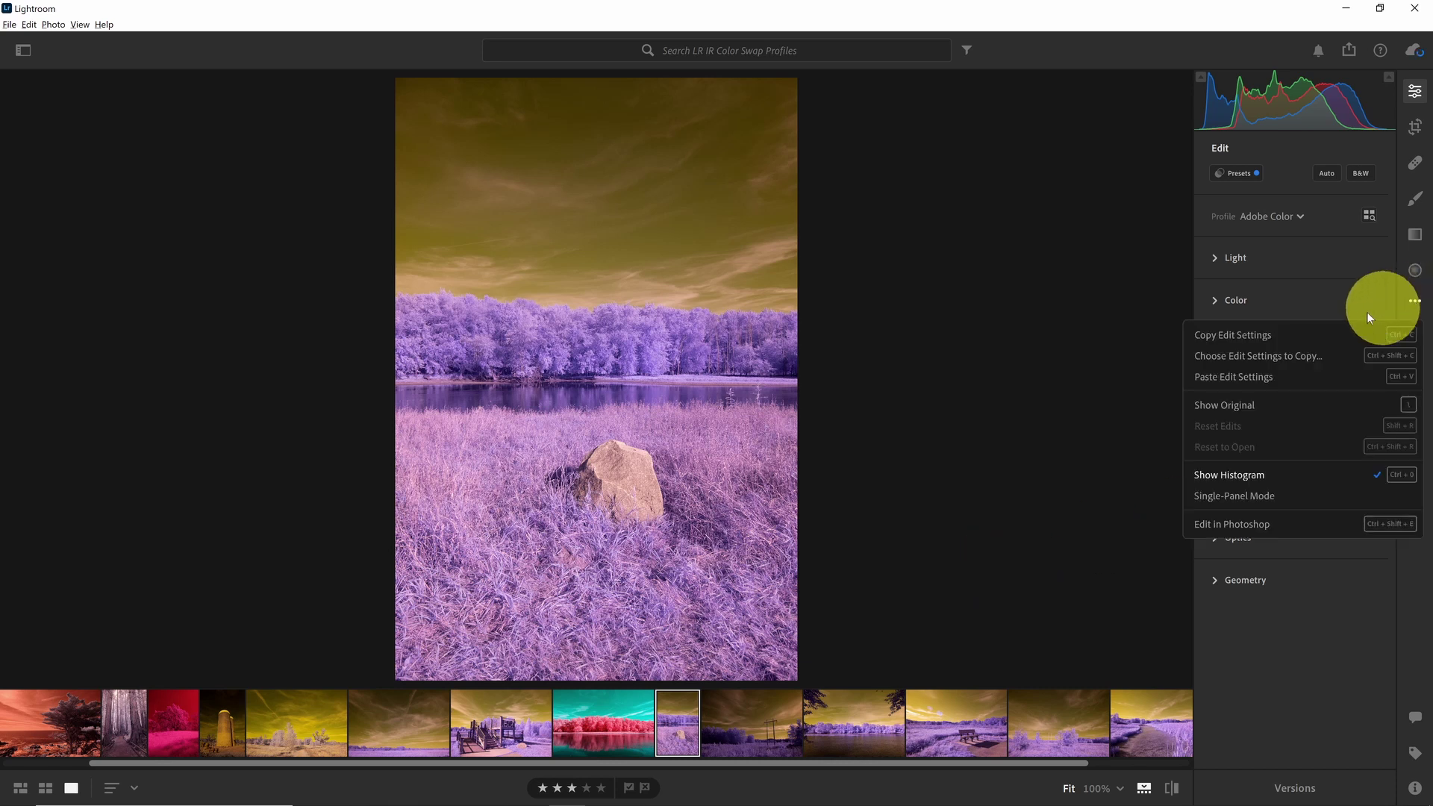
left_click(1273, 378)
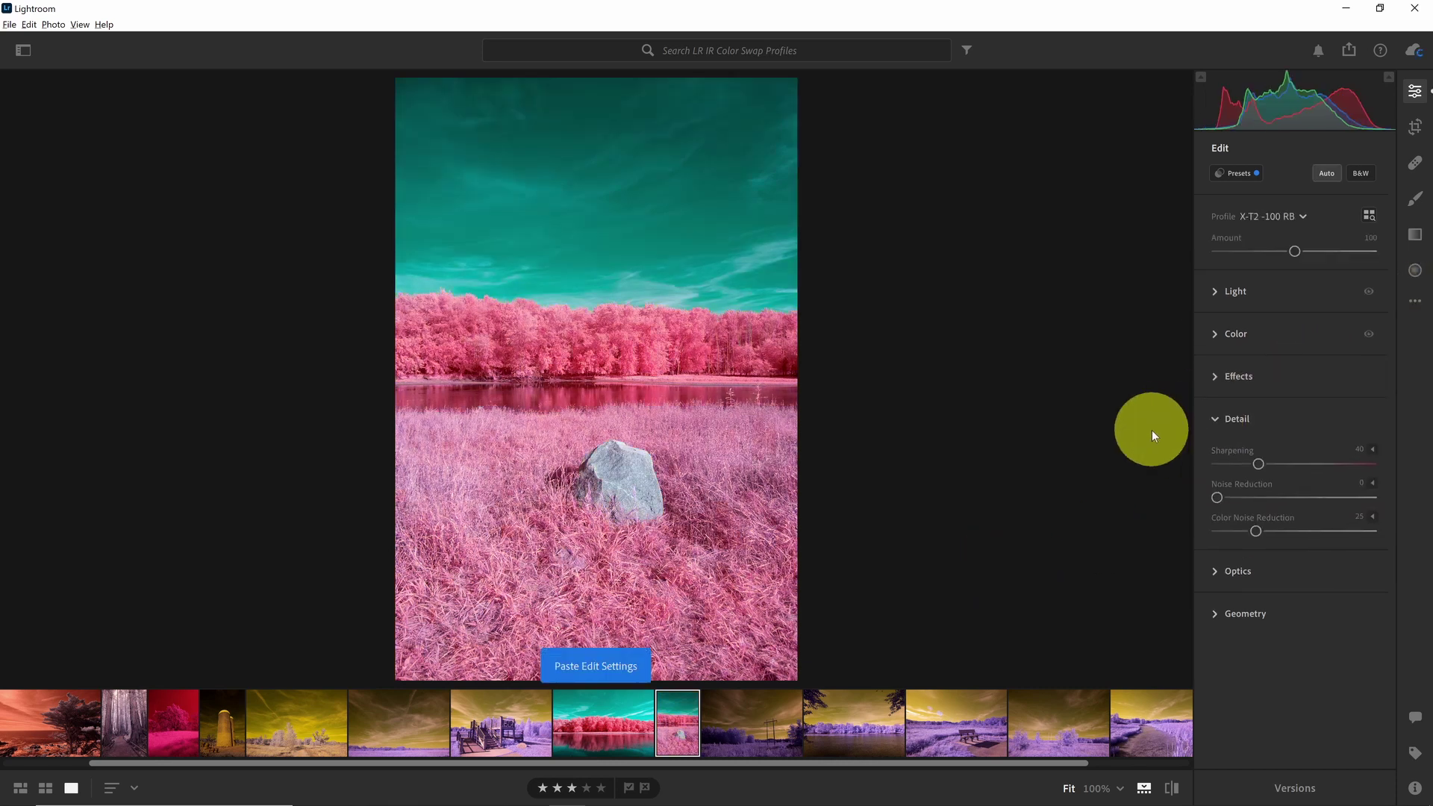
left_click(749, 732)
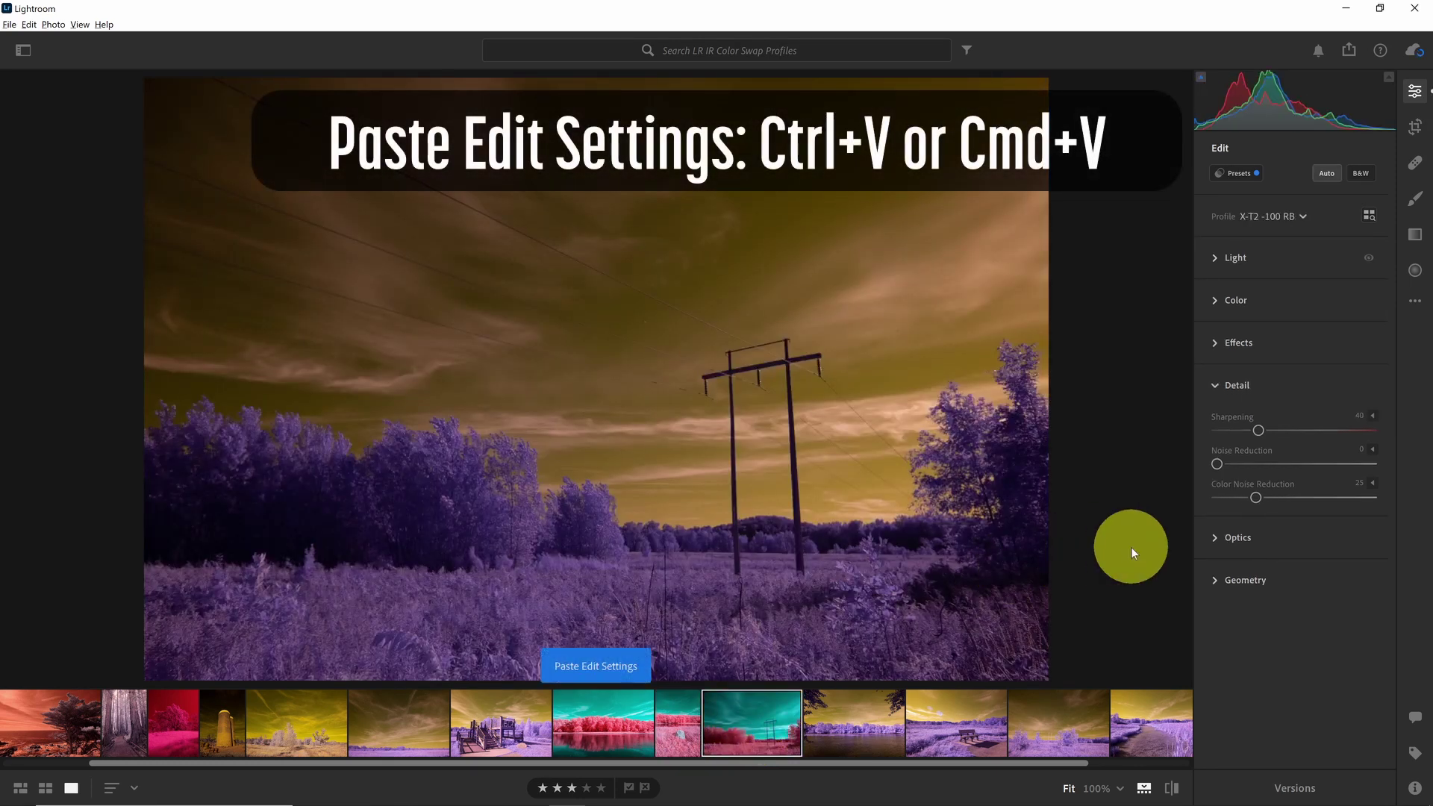
key("ctrl+v")
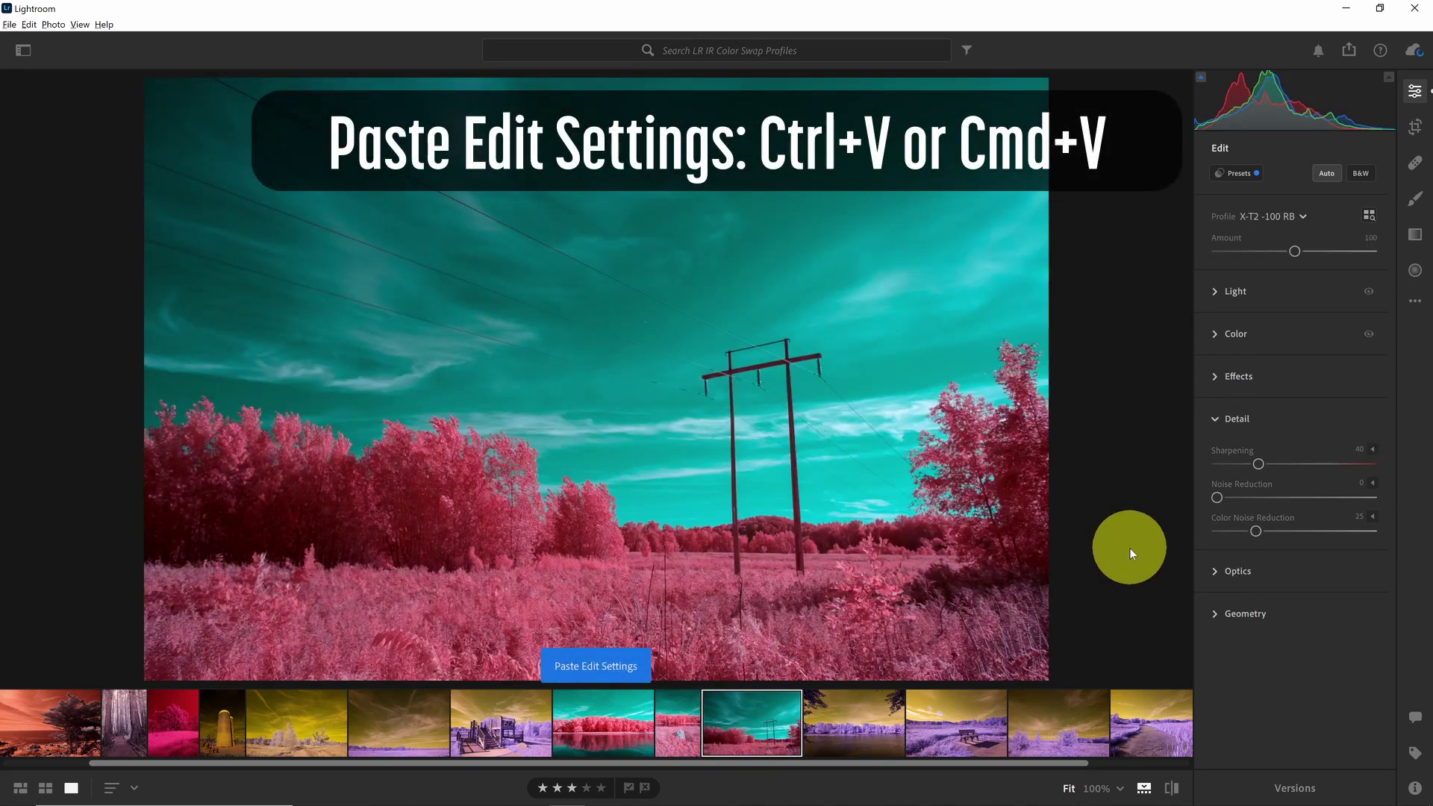
key("g")
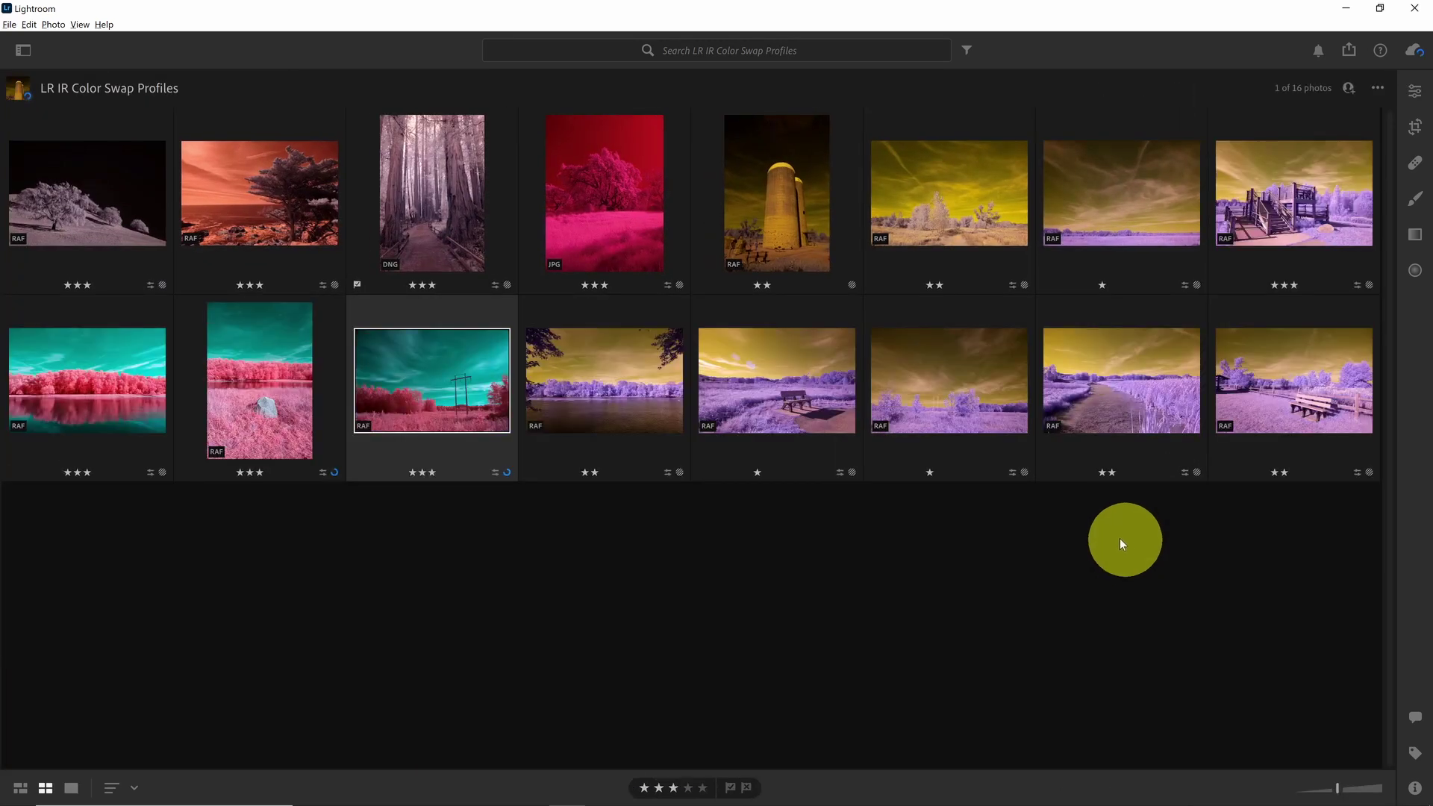
Step: Select the nine yellow-and-purple photos, from silo to lake, and paste the edit onto them
left_click(800, 224)
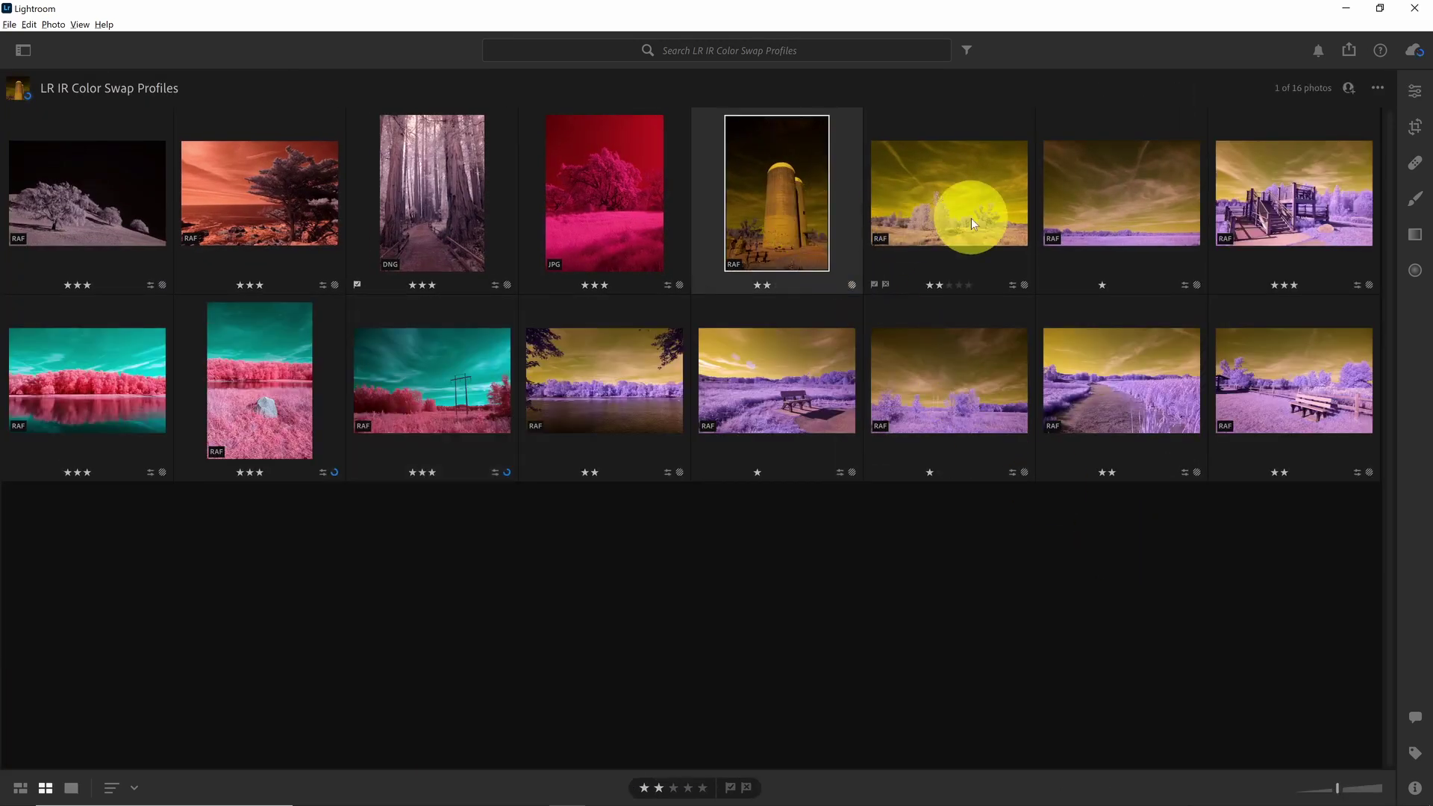
left_click(970, 218, "ctrl")
left_click(1119, 181, "ctrl")
left_click(1318, 182, "ctrl")
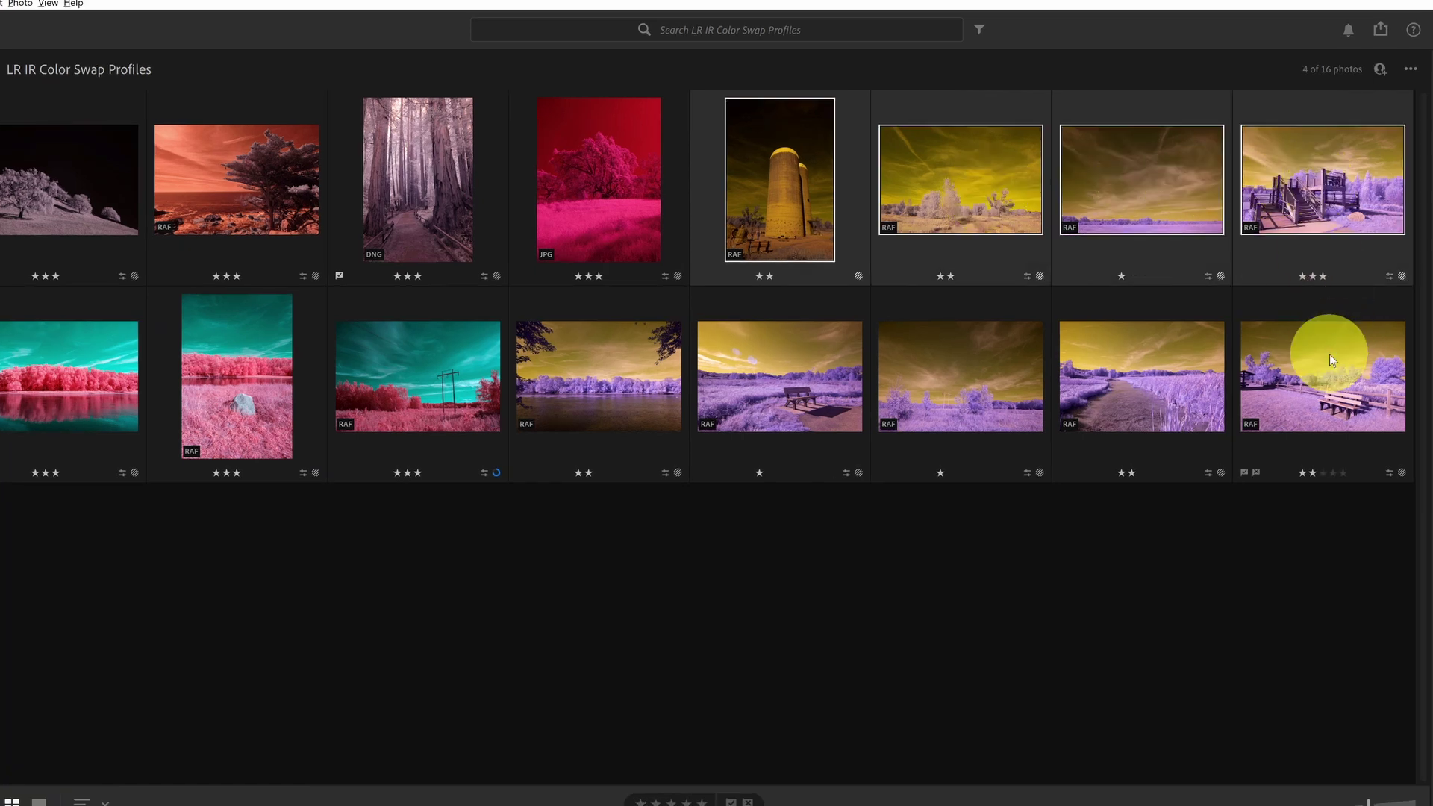
left_click(1329, 354, "ctrl")
left_click(1152, 374, "ctrl")
left_click(991, 378, "ctrl")
left_click(754, 382, "ctrl")
left_click(621, 407, "ctrl")
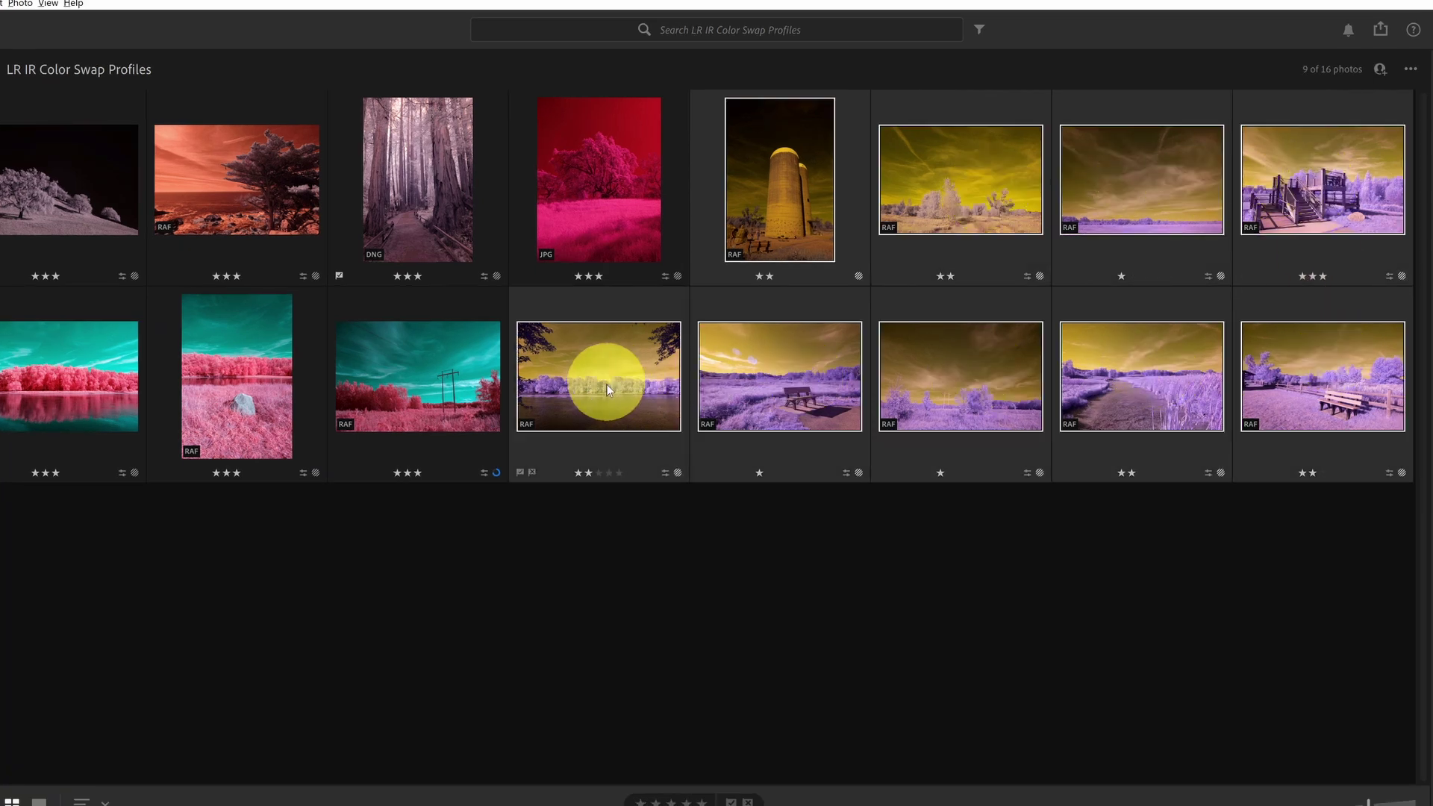
key("ctrl+v")
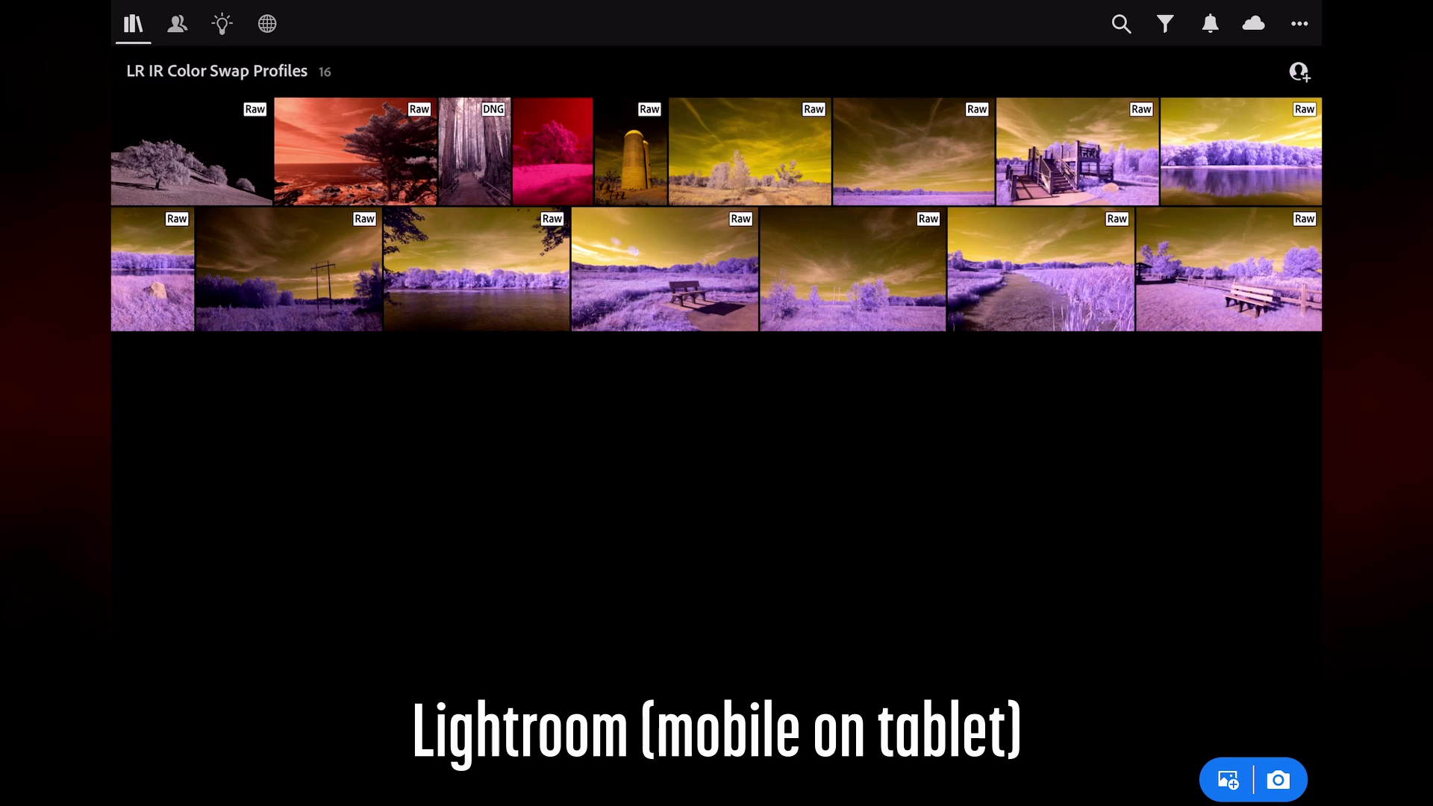
Step: Apply the IR Color Swap X-T2 -100 G-Split profile to the bench photo
left_click(670, 273)
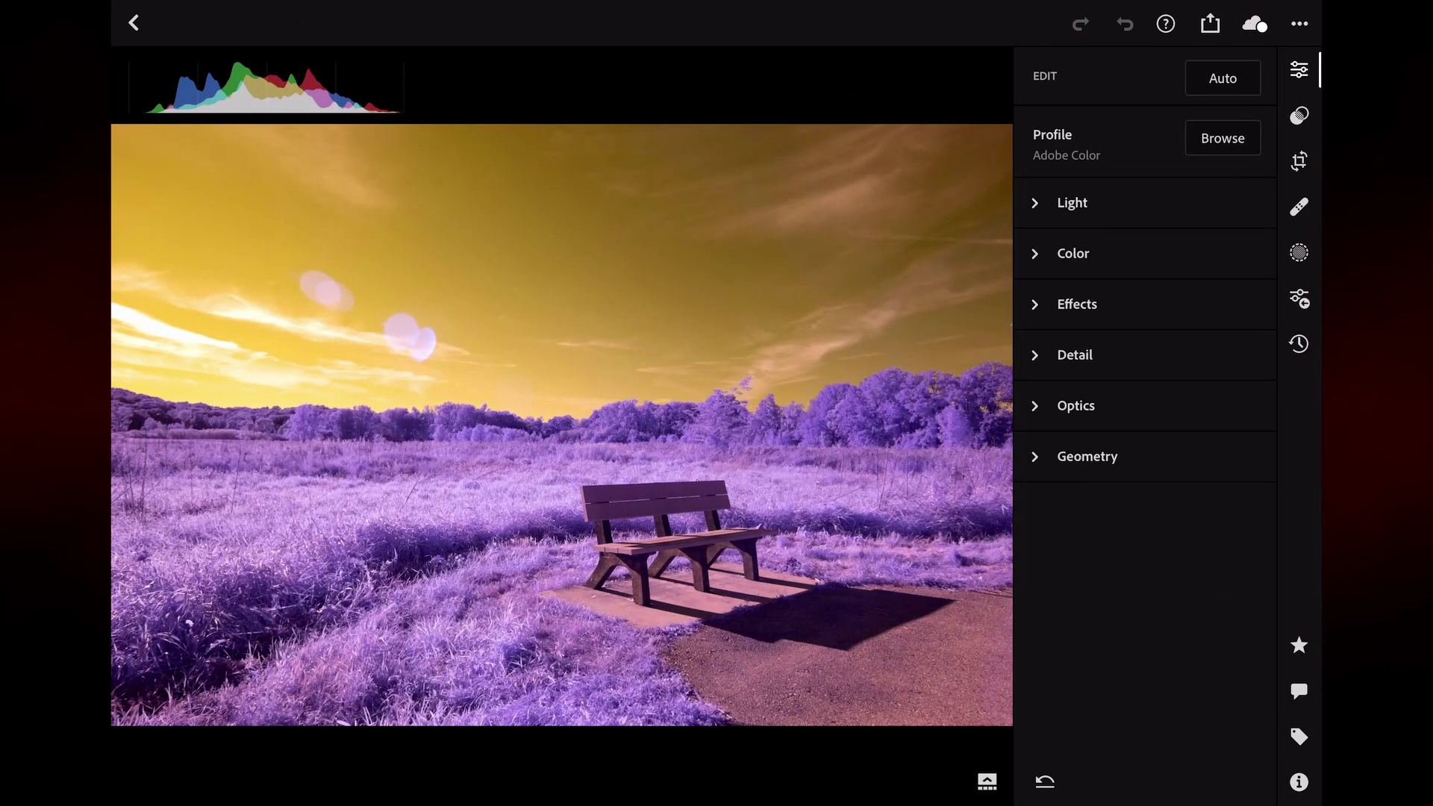
left_click(1223, 139)
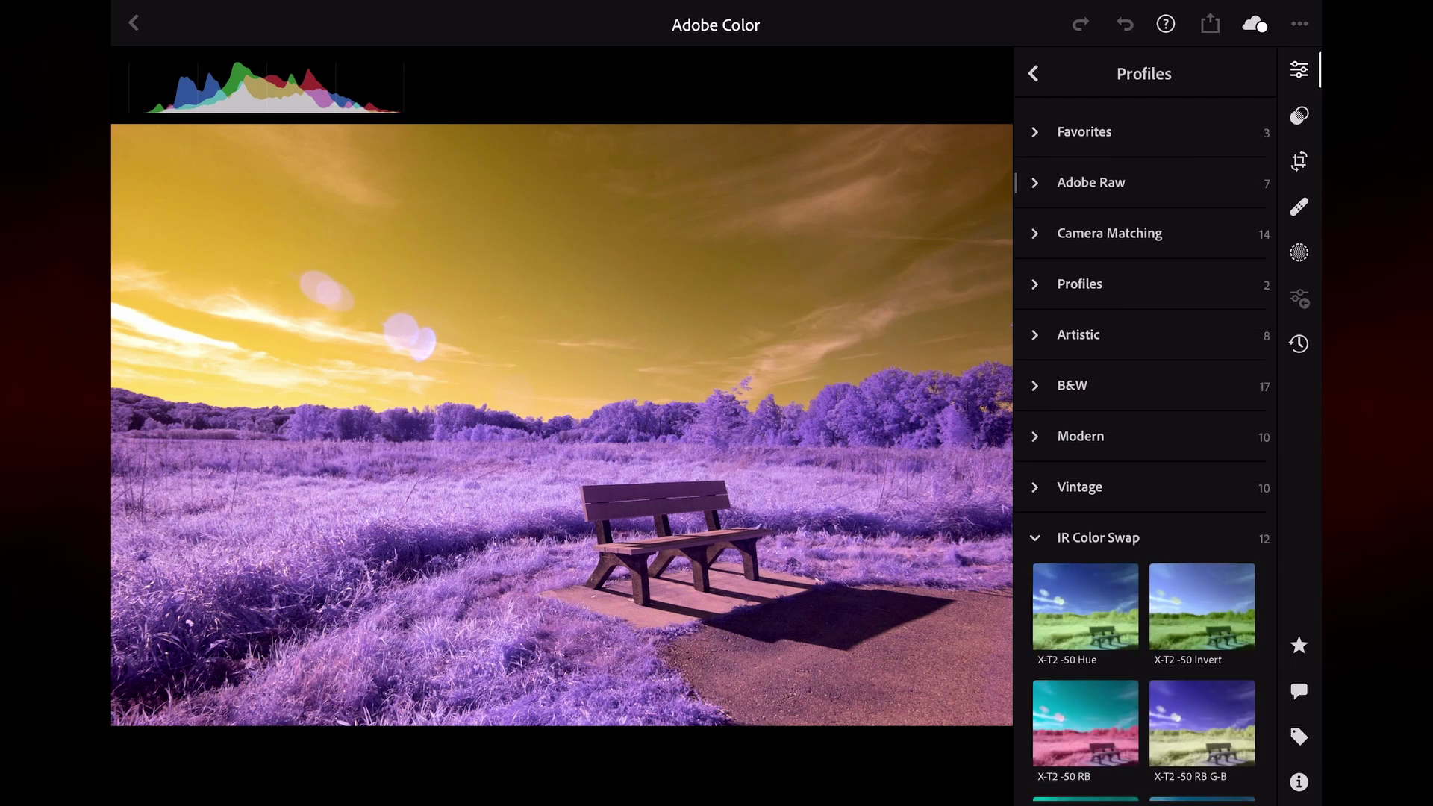
scroll(1142, 448, "down", 10)
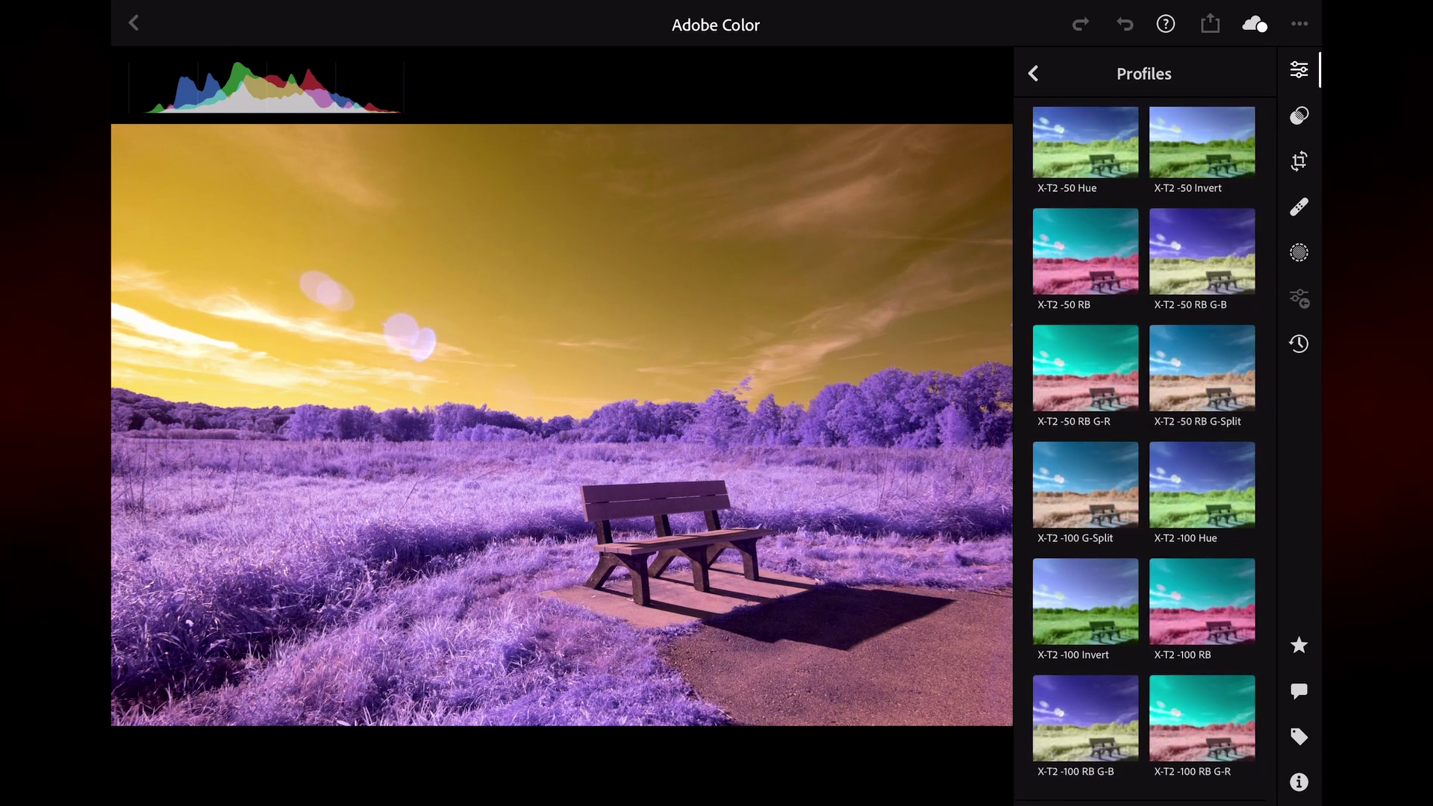
left_click(1085, 490)
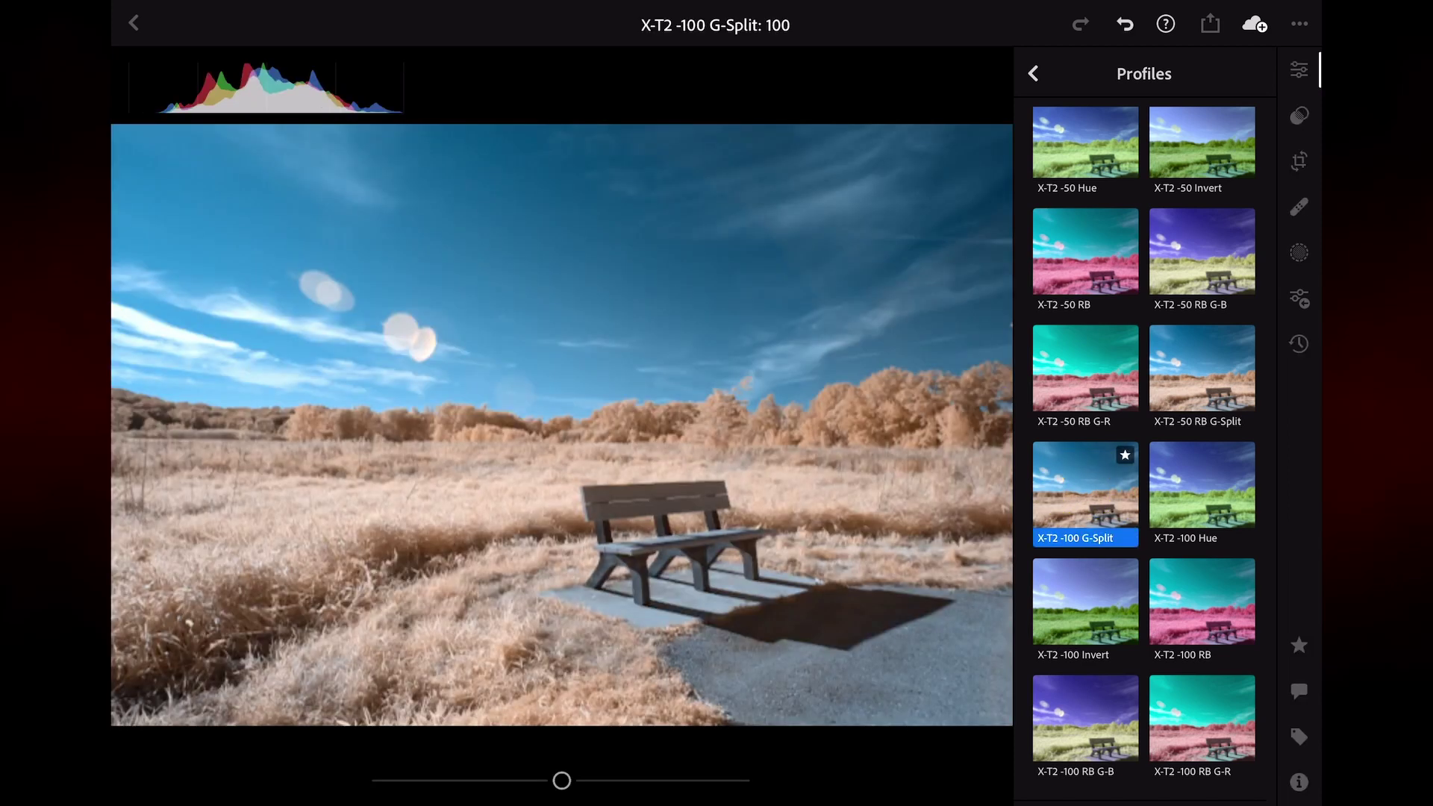
left_click(1033, 73)
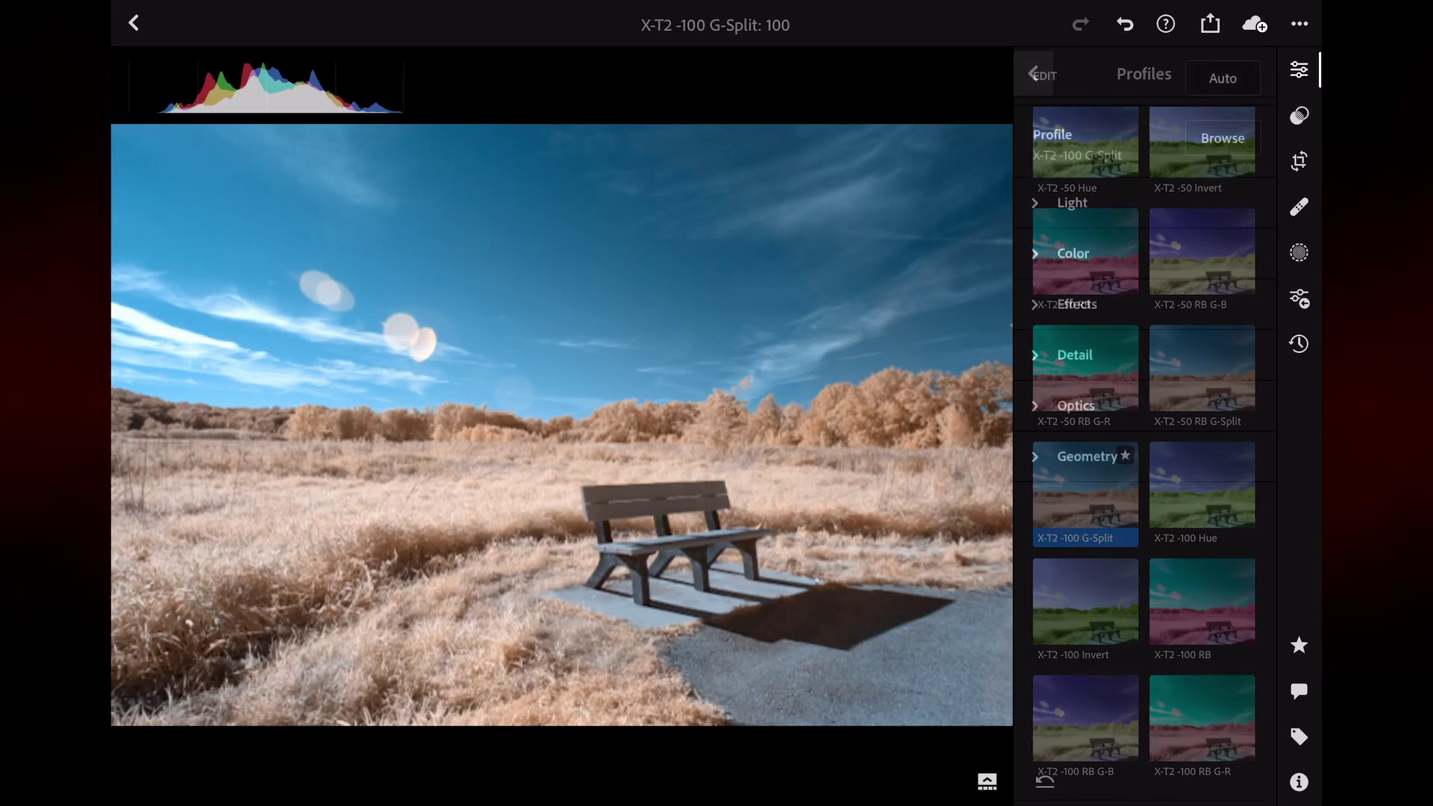
Step: Sample white balance from the bench seat, giving 5000K and Tint +40
left_click(1033, 255)
left_click(1238, 297)
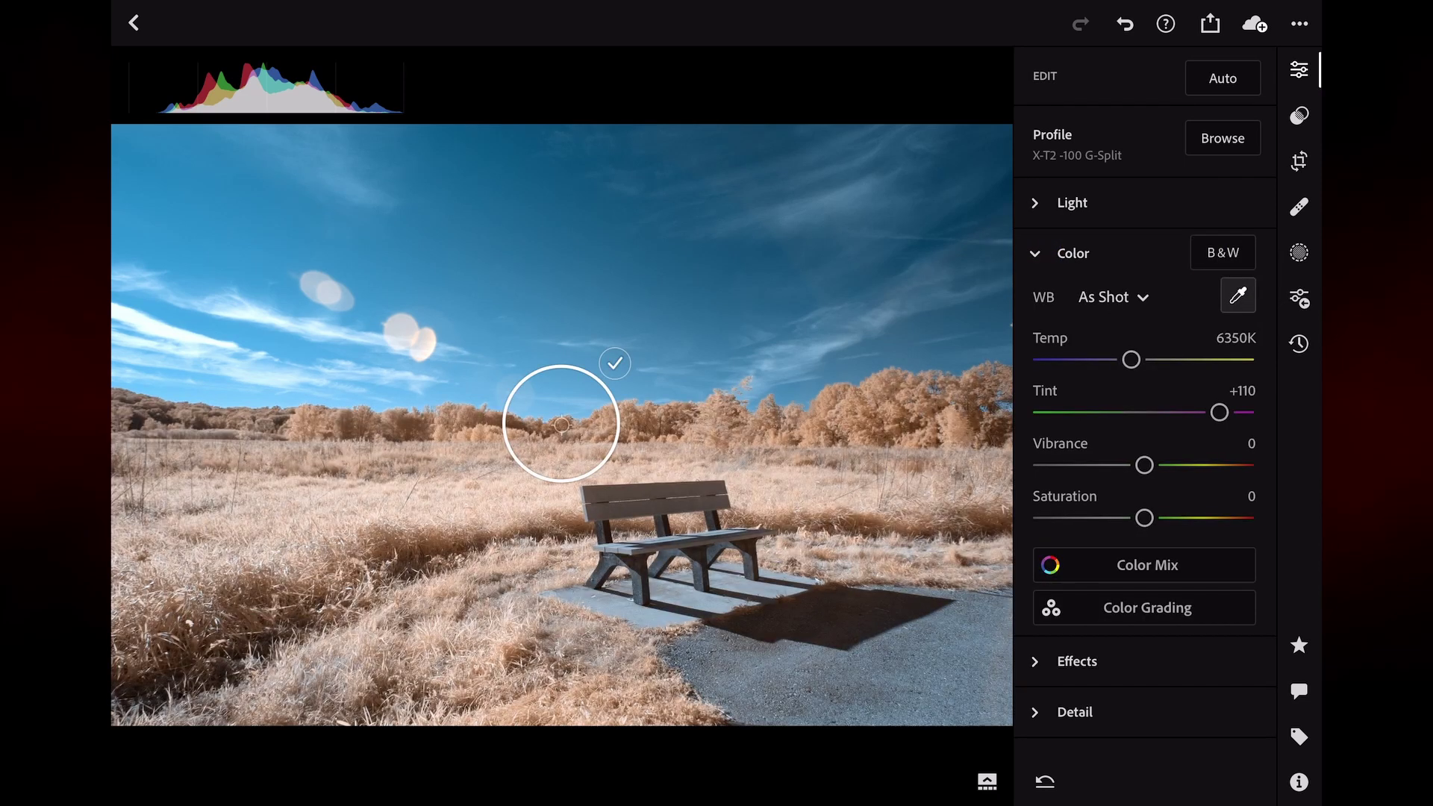
left_click_drag(561, 425, 686, 593)
left_click(734, 526)
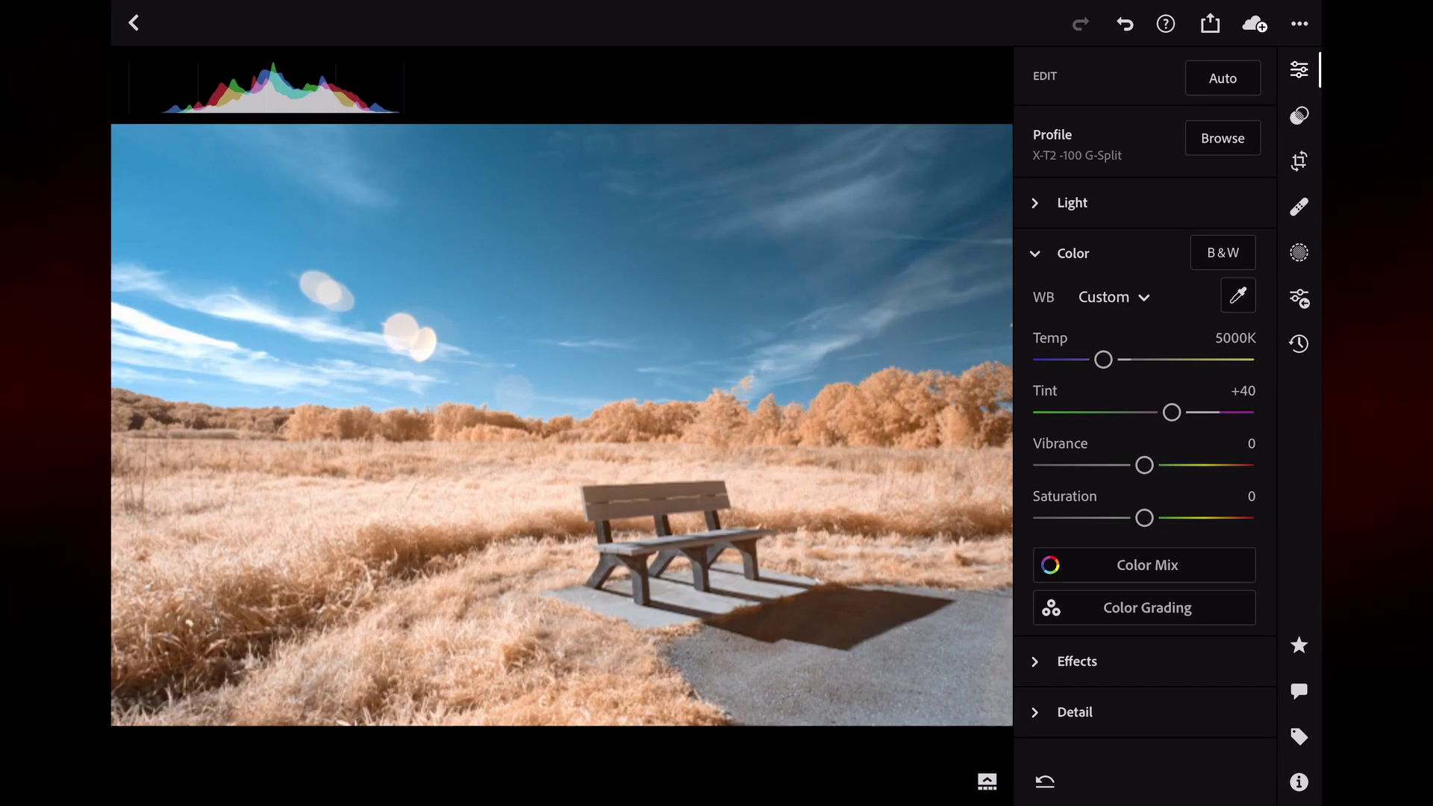
Step: Compare the Hue, Invert, RB, RB G-B and RB G-R profiles, then keep X-T2 -100 G-Split
left_click(1223, 138)
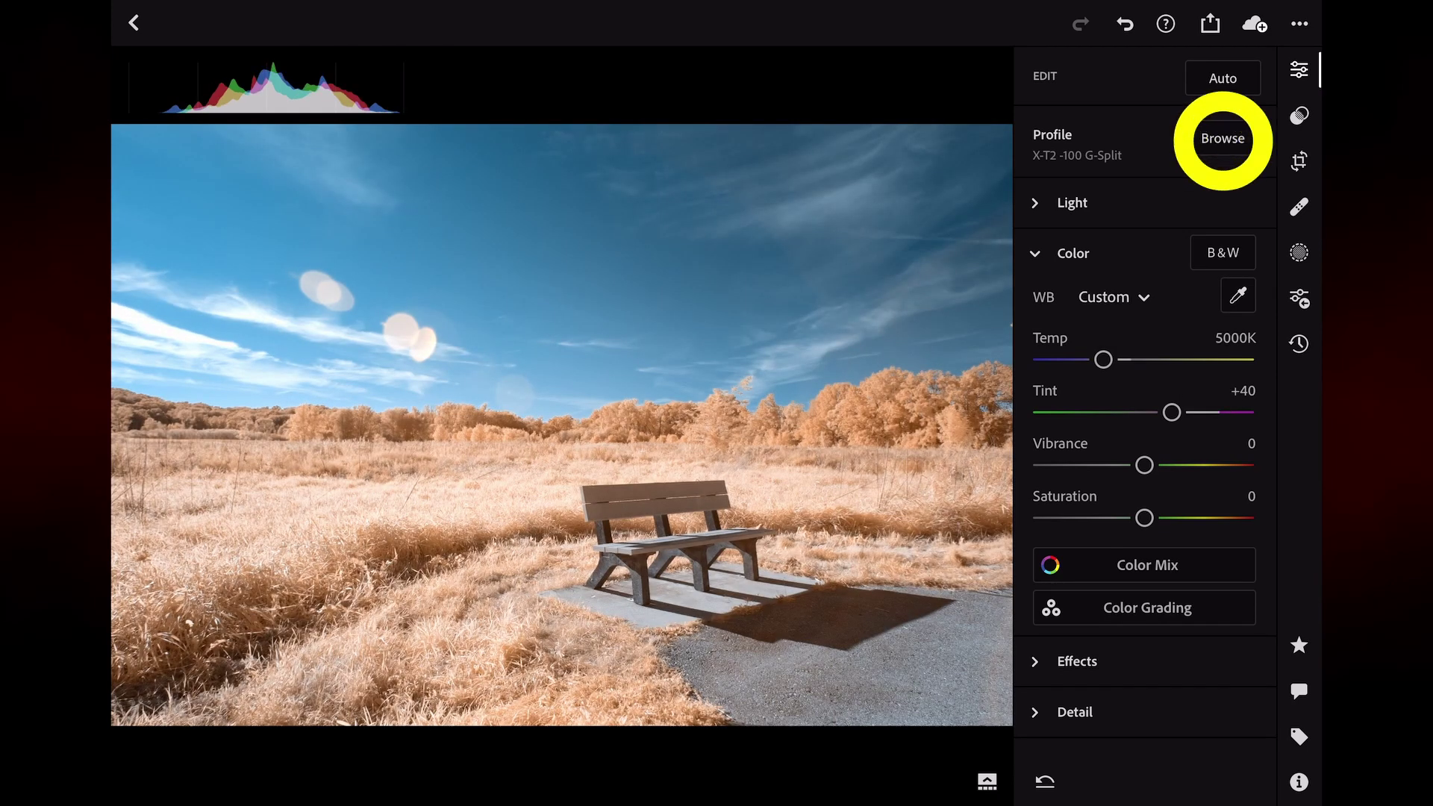
scroll(1144, 448, "down", 6)
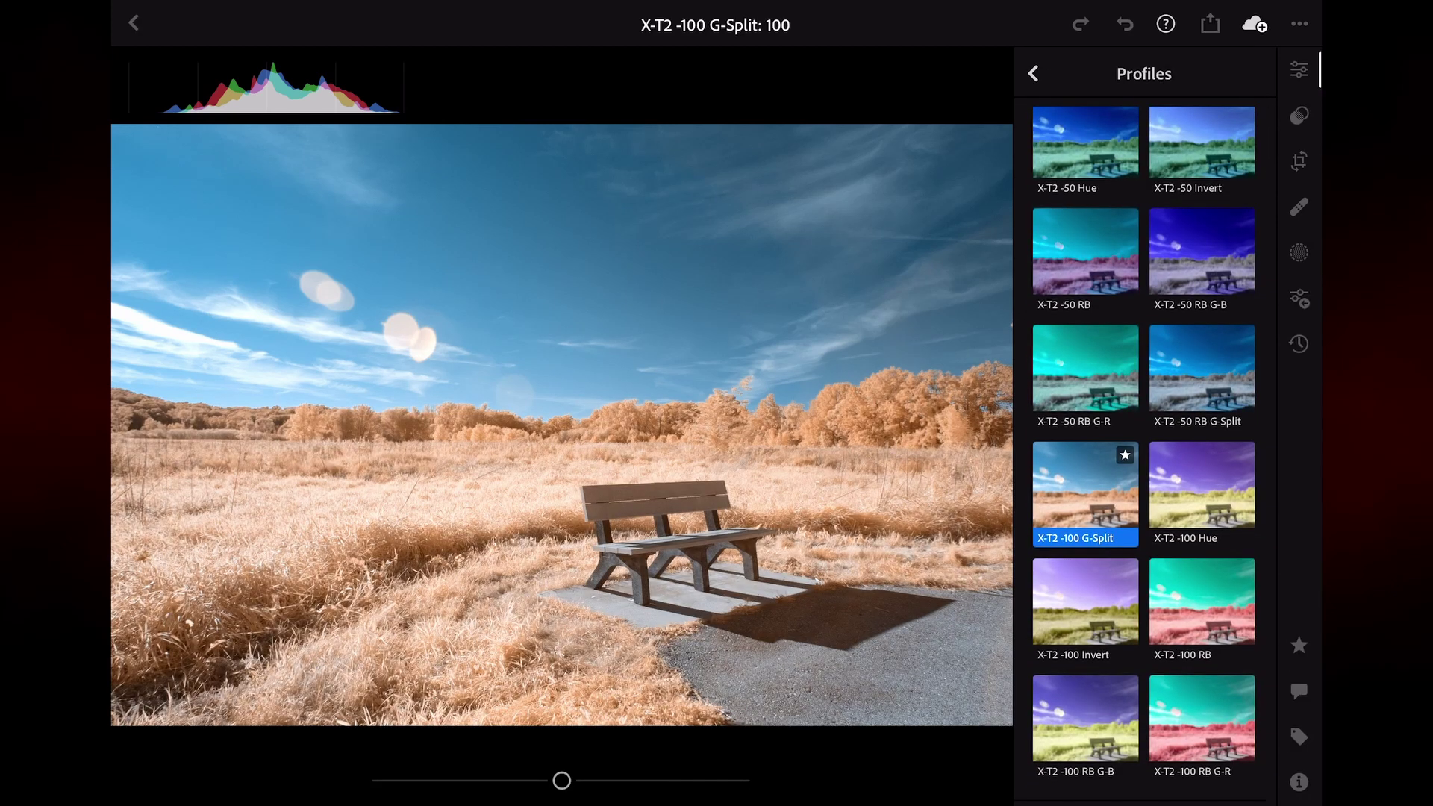
left_click(1200, 486)
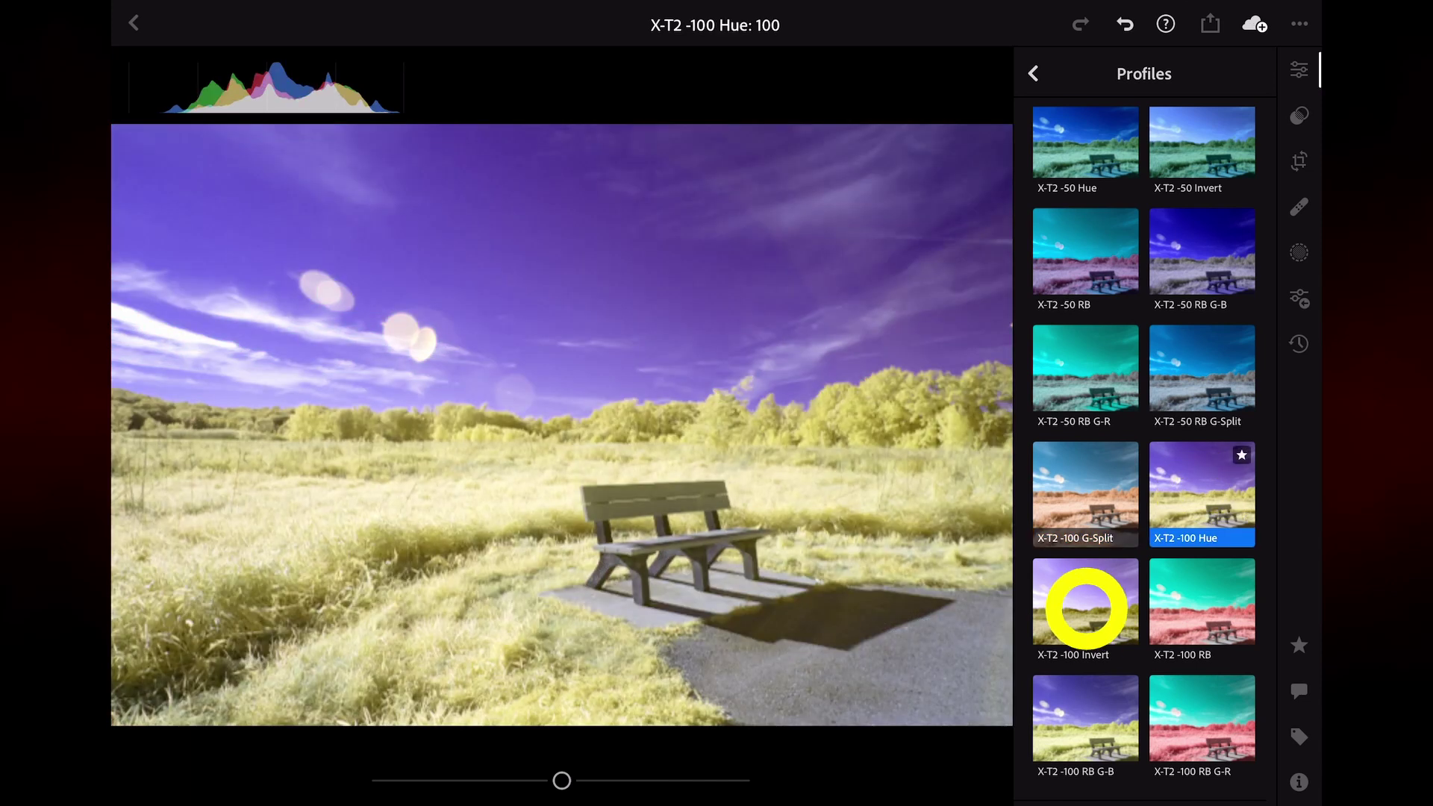
left_click(1087, 609)
left_click(1204, 609)
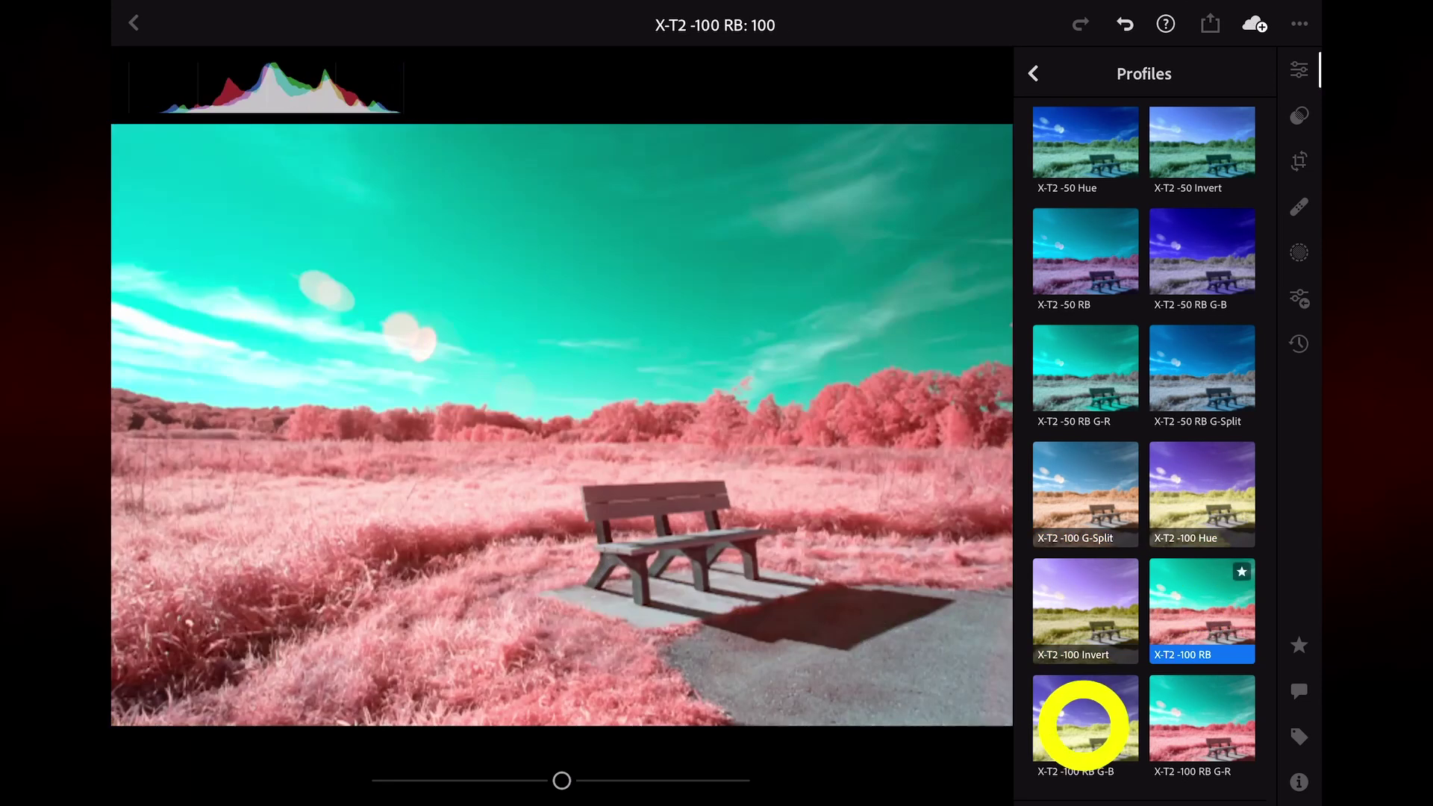
left_click(1084, 726)
left_click(1200, 725)
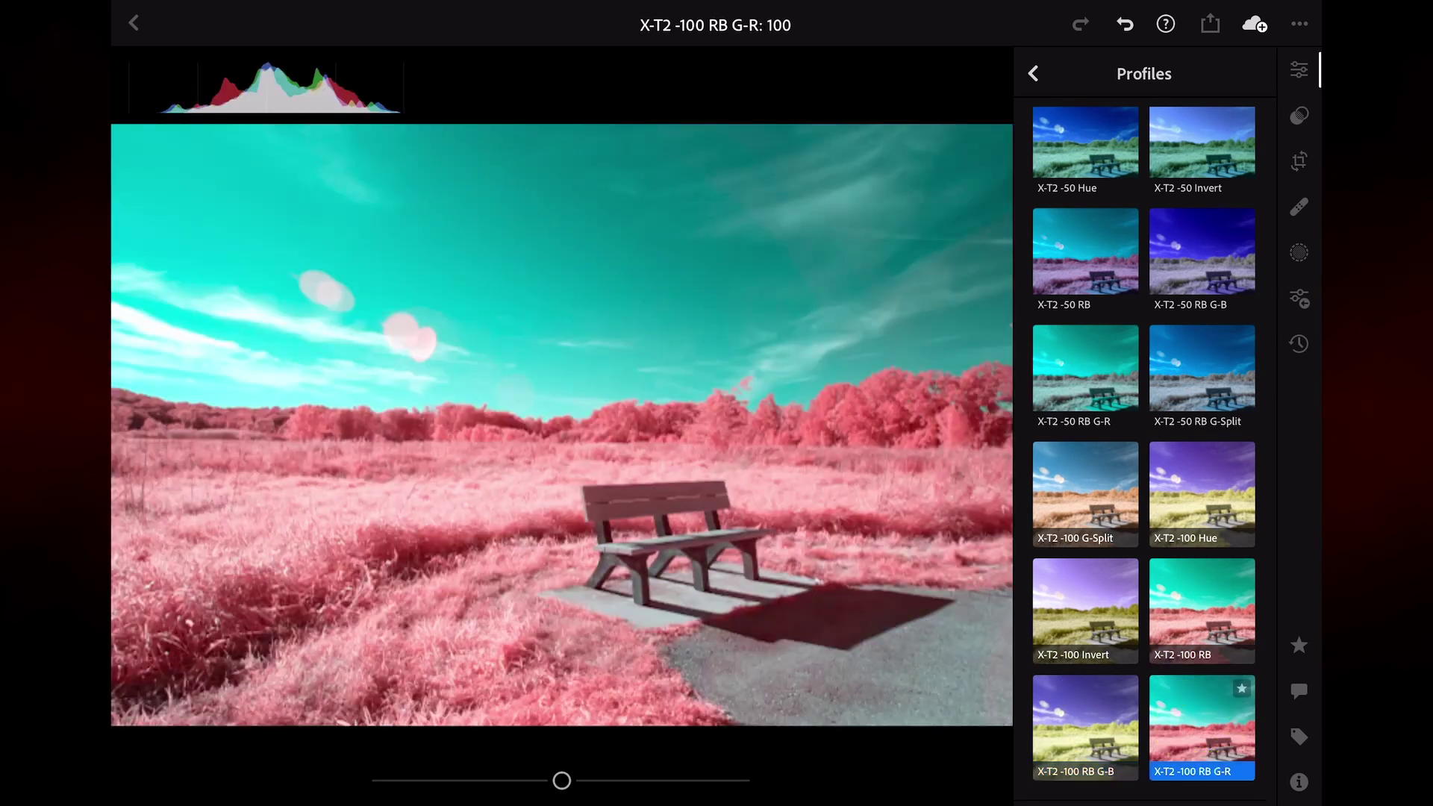
left_click(1087, 494)
left_click(1033, 71)
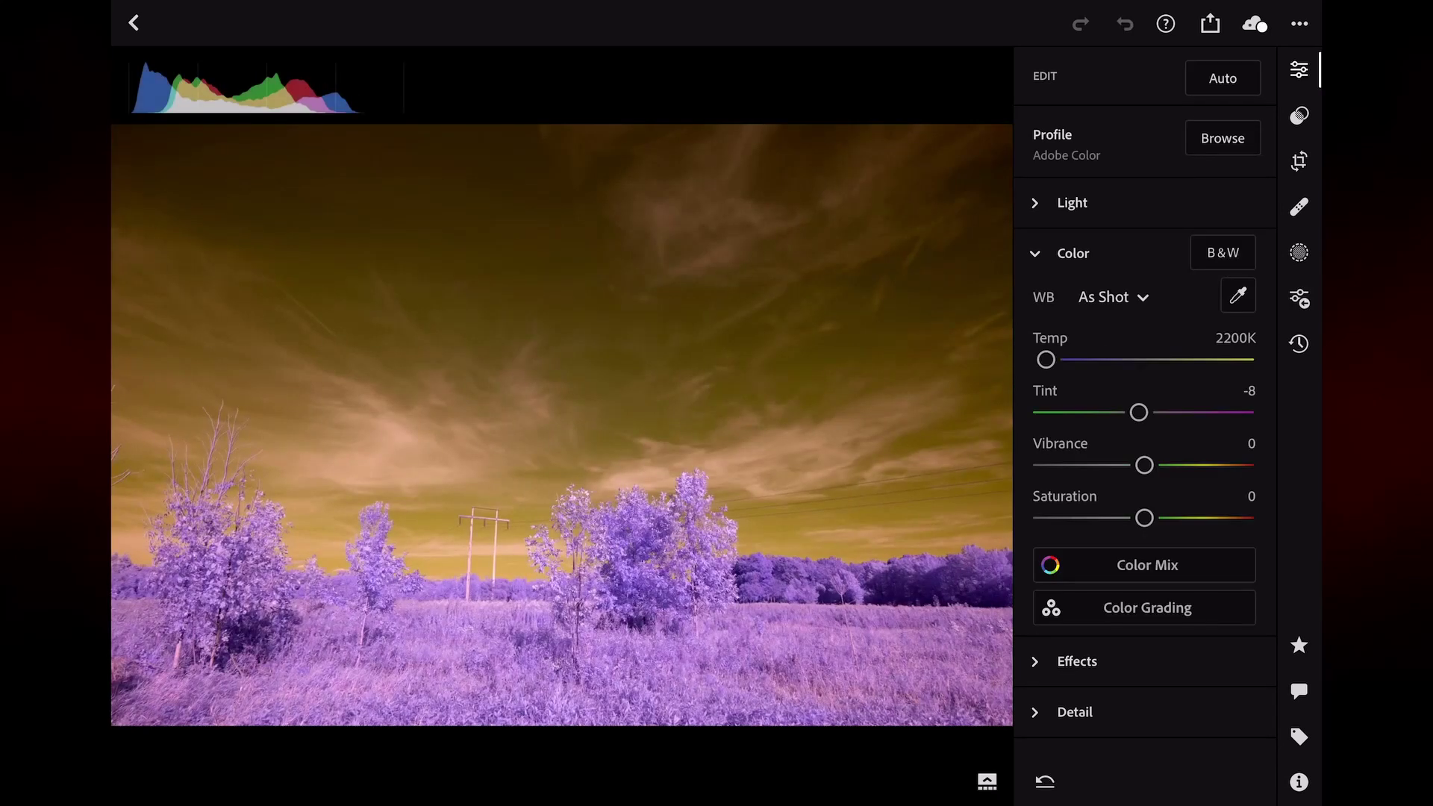
Step: Apply the bench photo's adjustments to the power-line photo, then return to the grid
left_click(1300, 299)
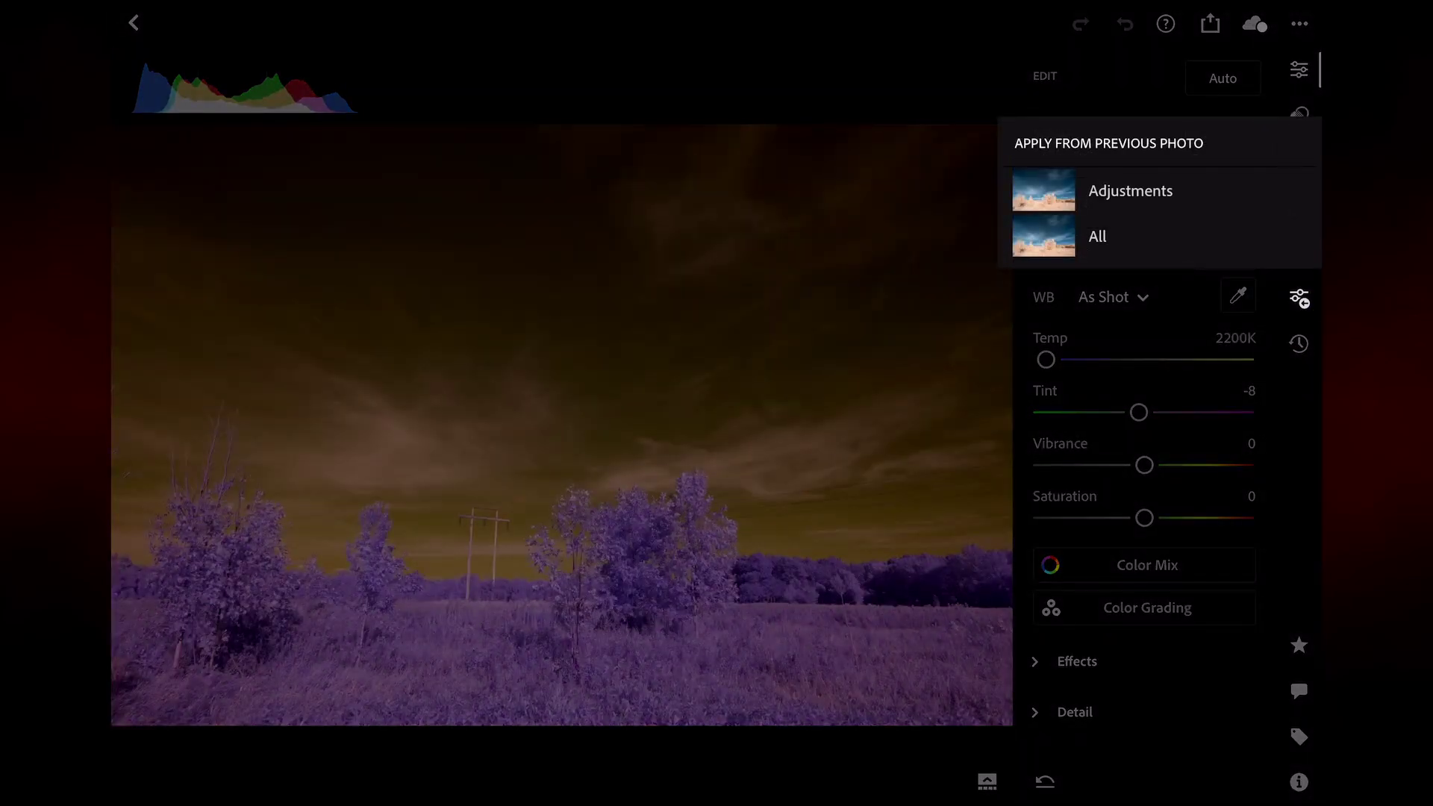
left_click(1128, 188)
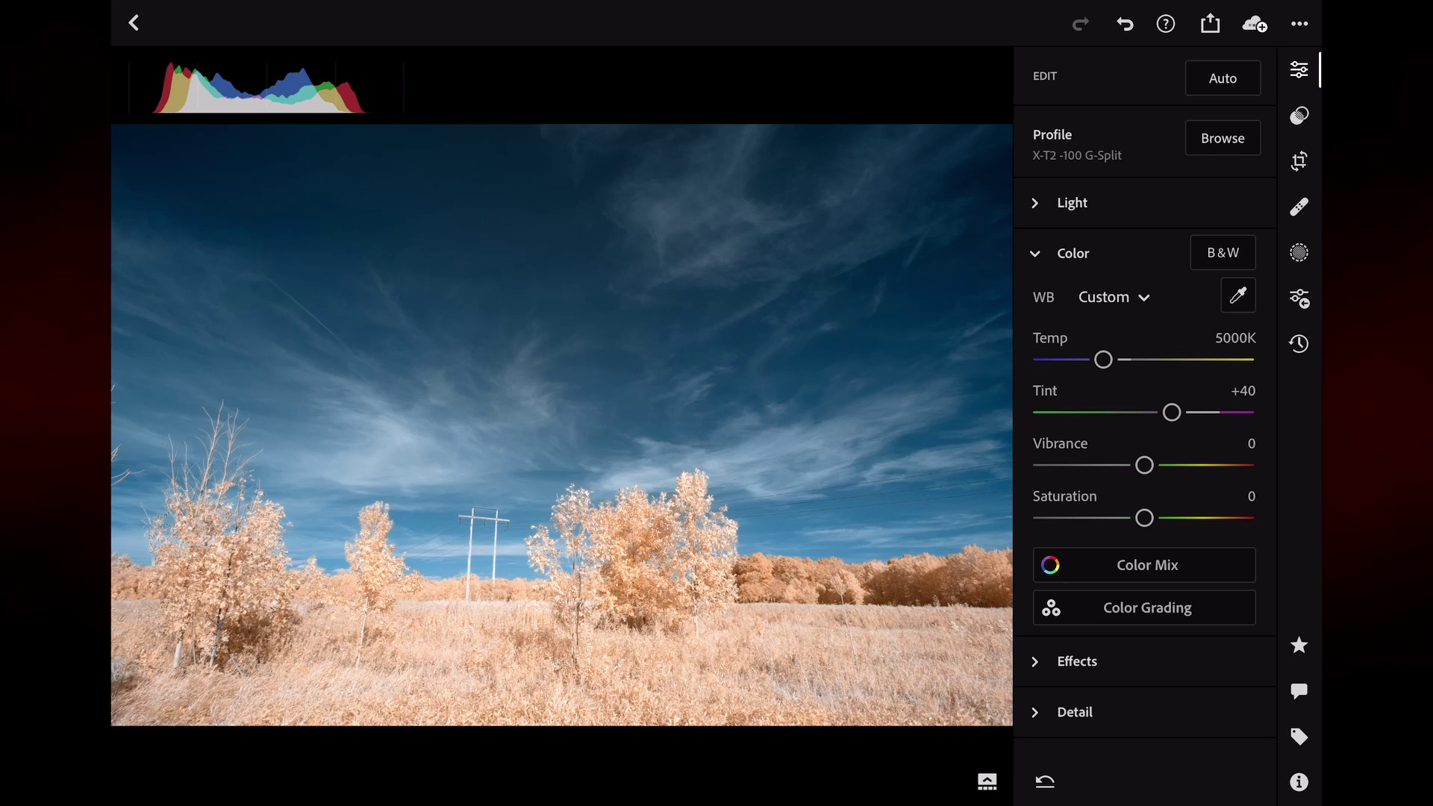
left_click(133, 24)
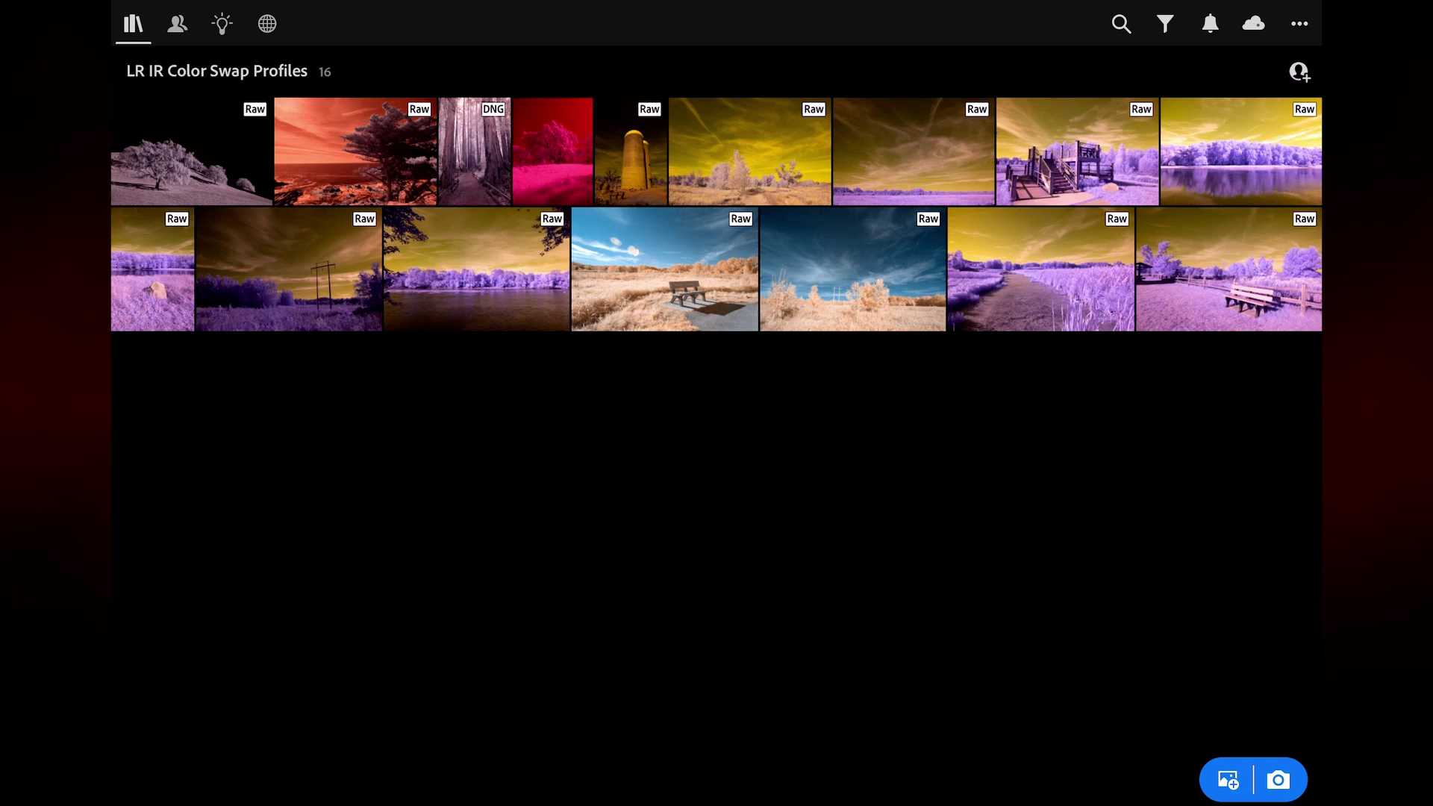
Step: Select the edited bench photo in the album and copy its settings
left_click(1300, 23)
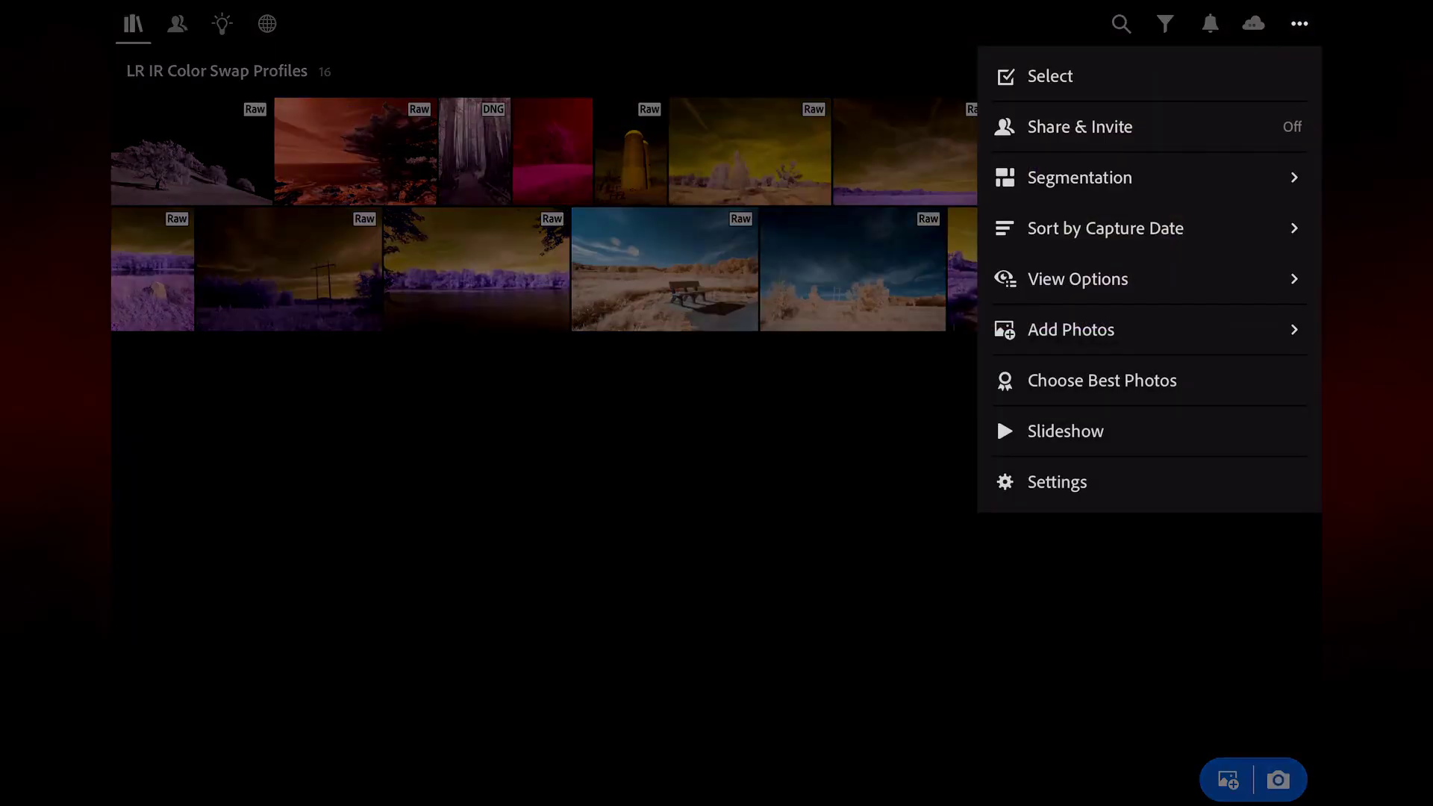
left_click(1050, 75)
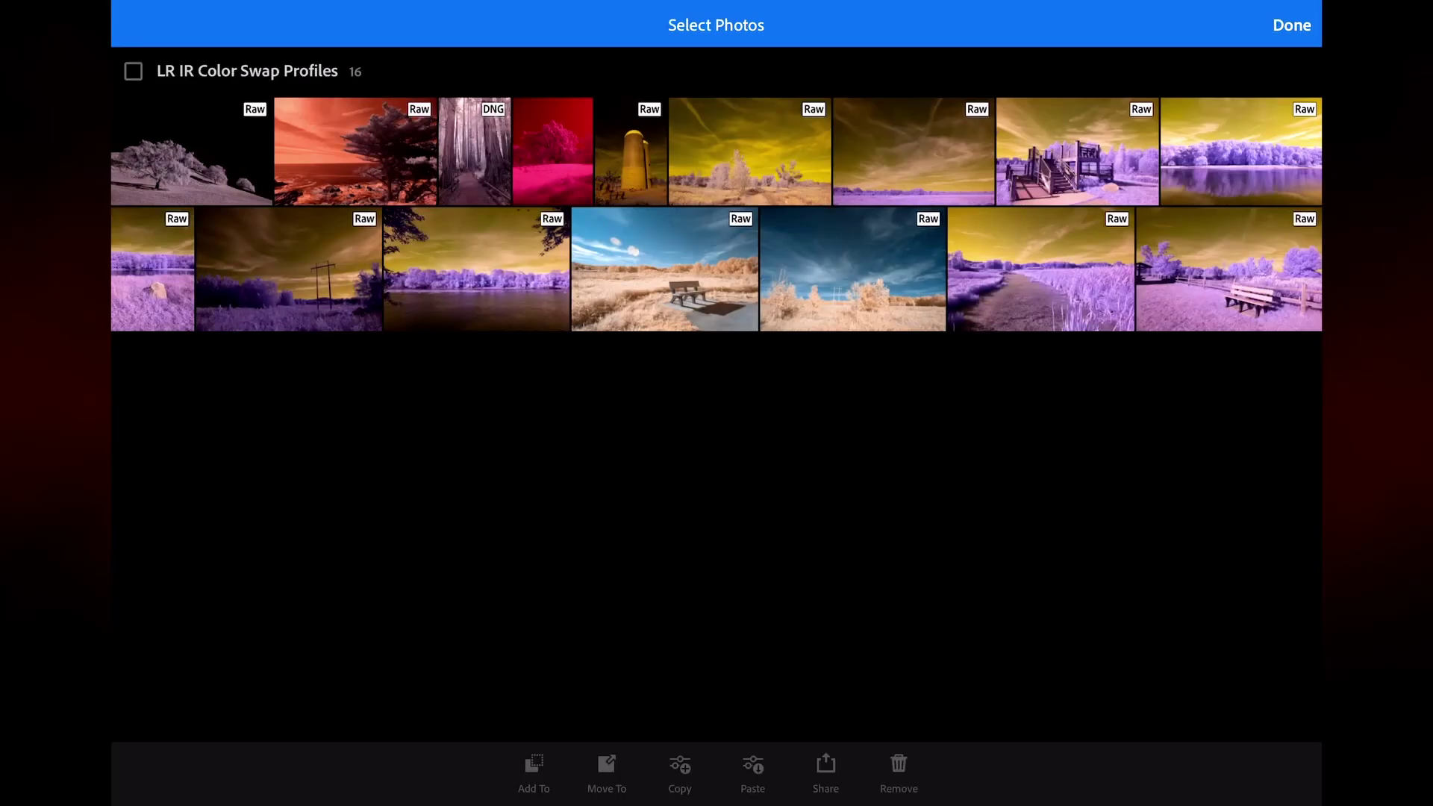
left_click(671, 270)
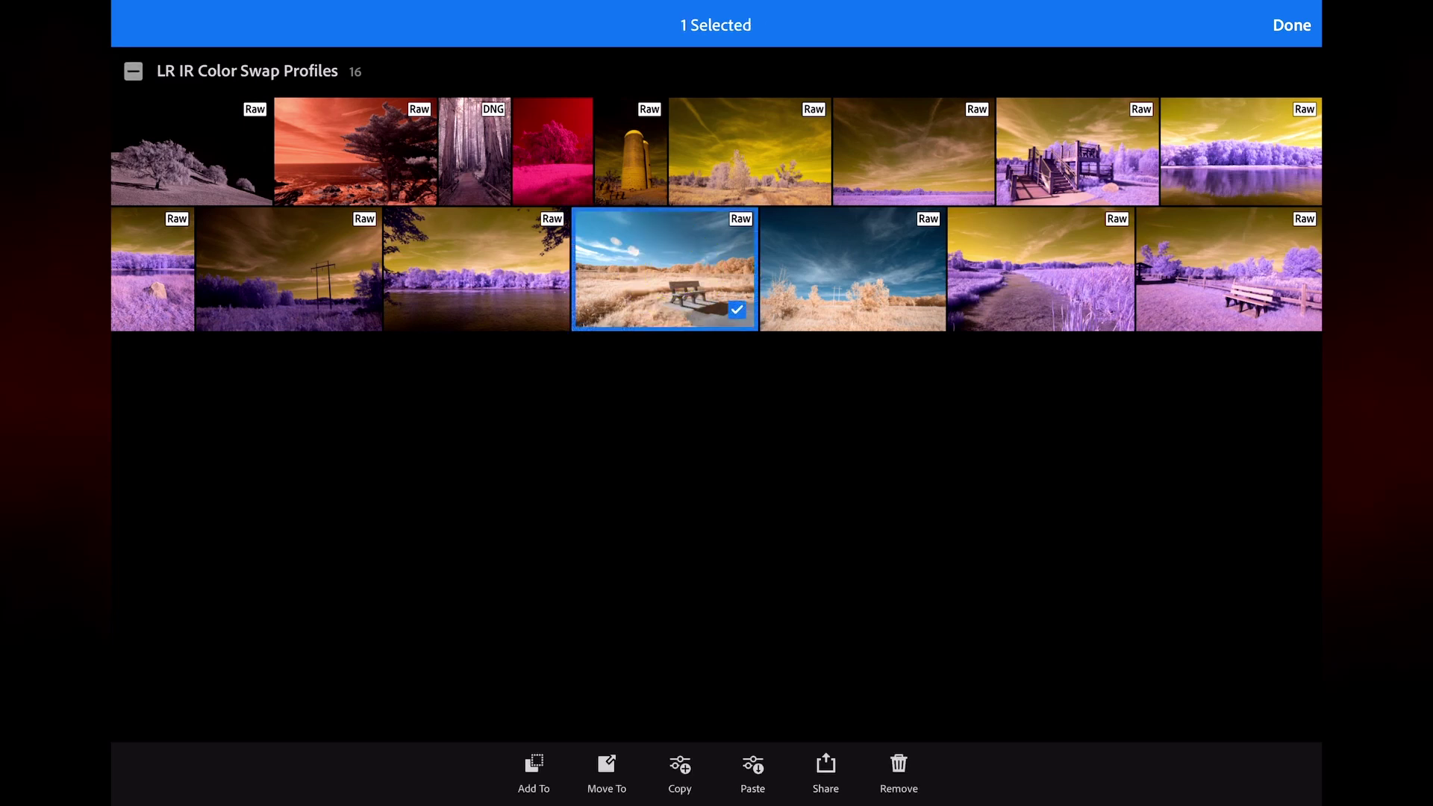
left_click(679, 769)
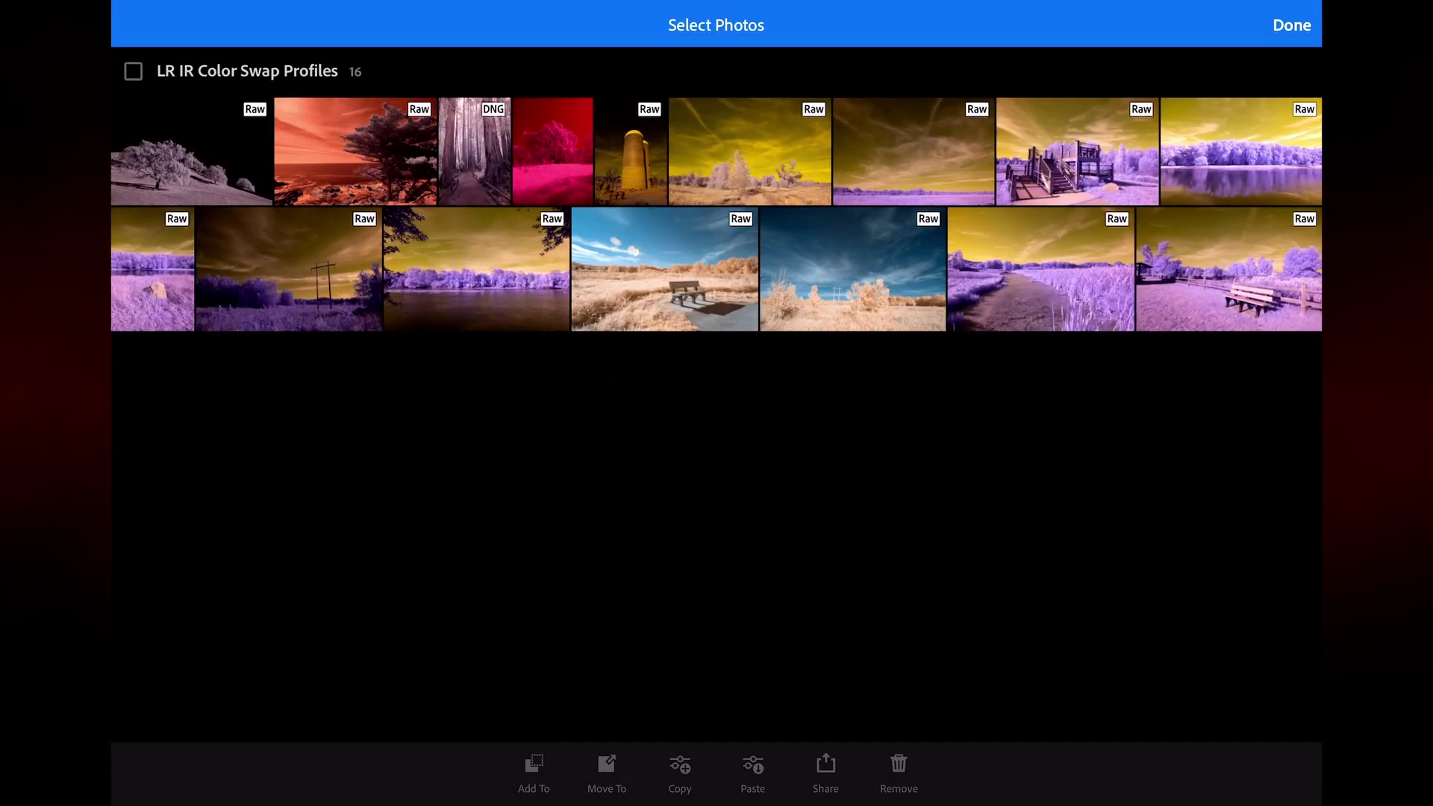
Step: Select the ten yellow-and-purple photos, from silo to tree-lined lake, and paste the settings onto them
left_click(631, 149)
left_click(750, 150)
left_click(915, 149)
left_click(1078, 150)
left_click(1241, 150)
left_click(1229, 269)
left_click(1041, 269)
left_click(477, 269)
left_click(289, 269)
left_click(153, 269)
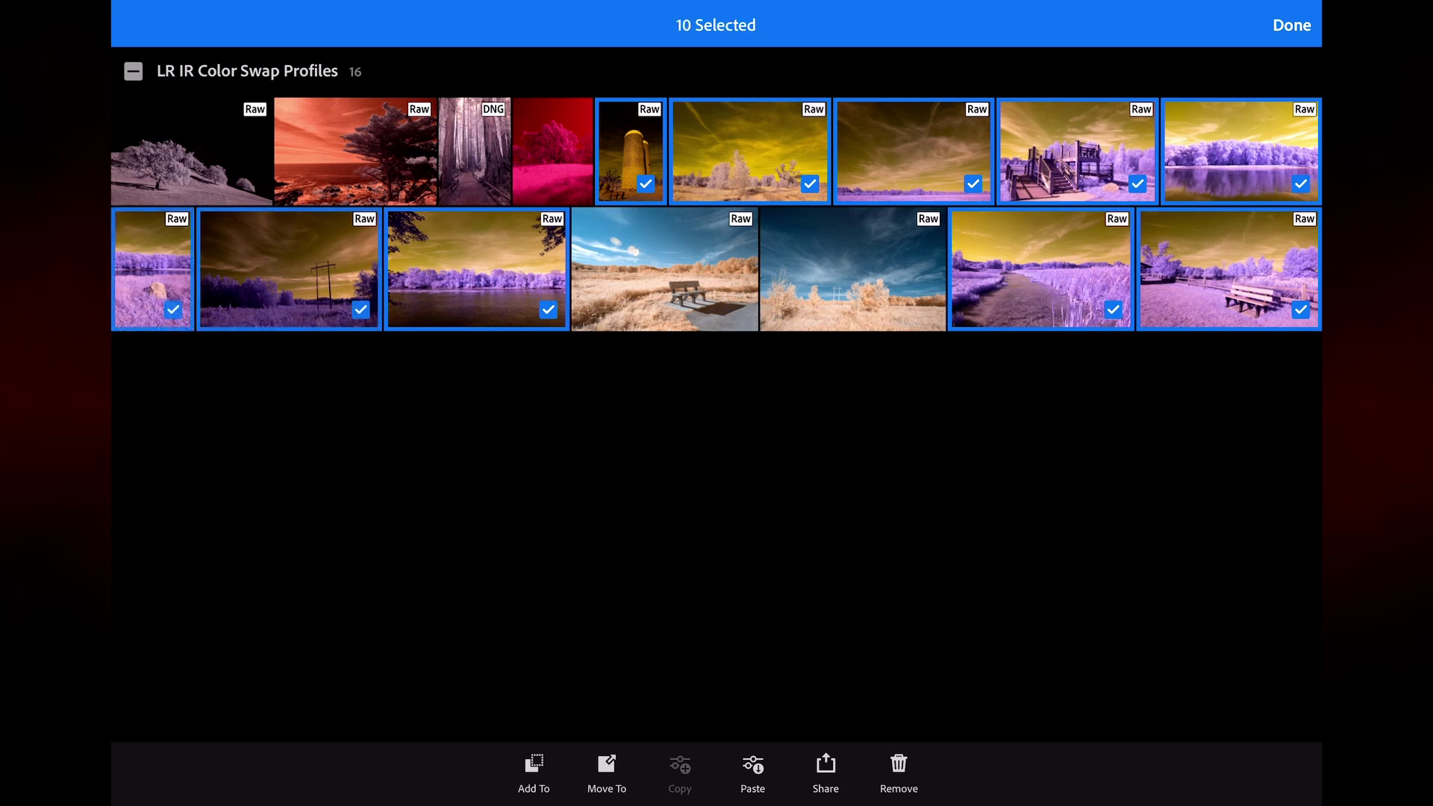
left_click(752, 769)
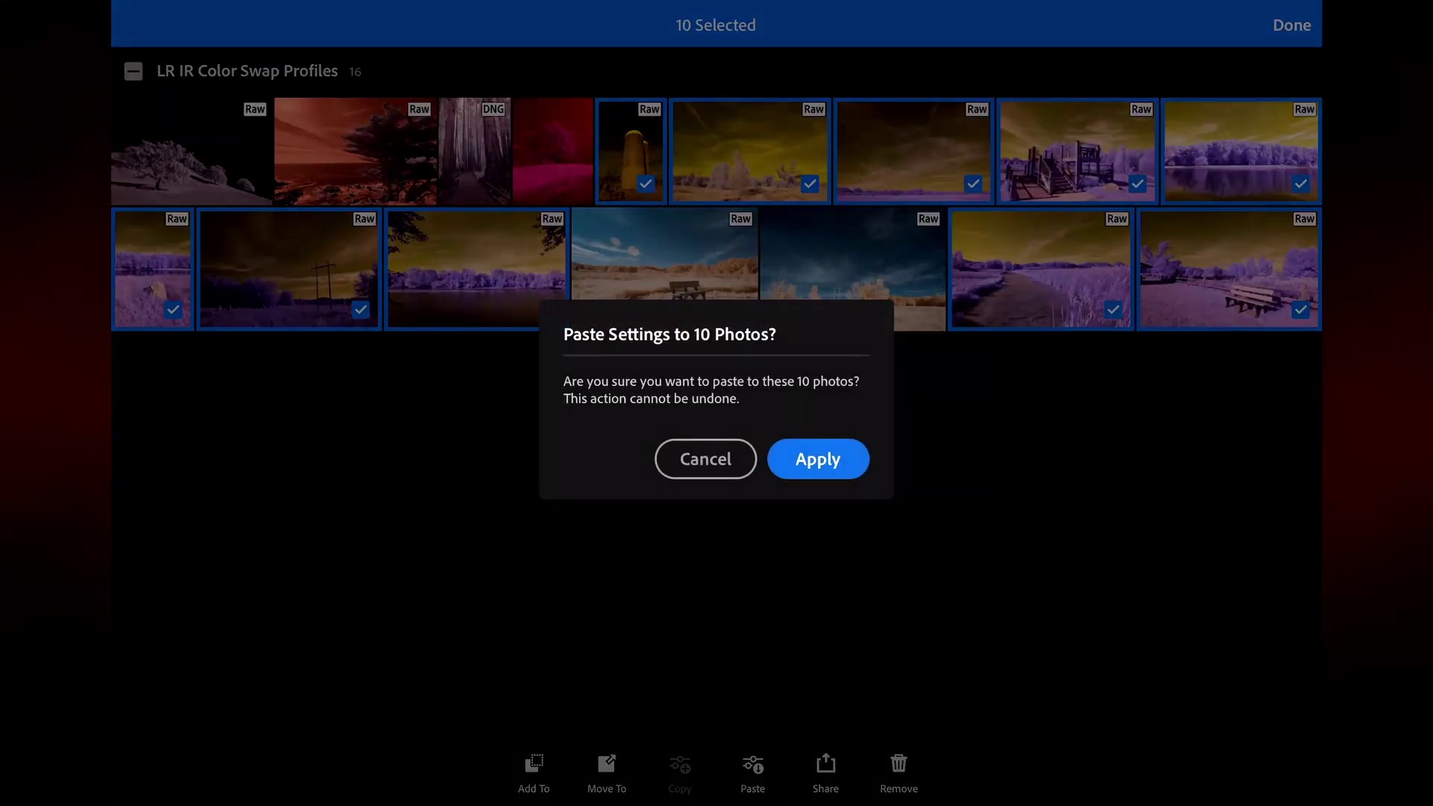
left_click(817, 458)
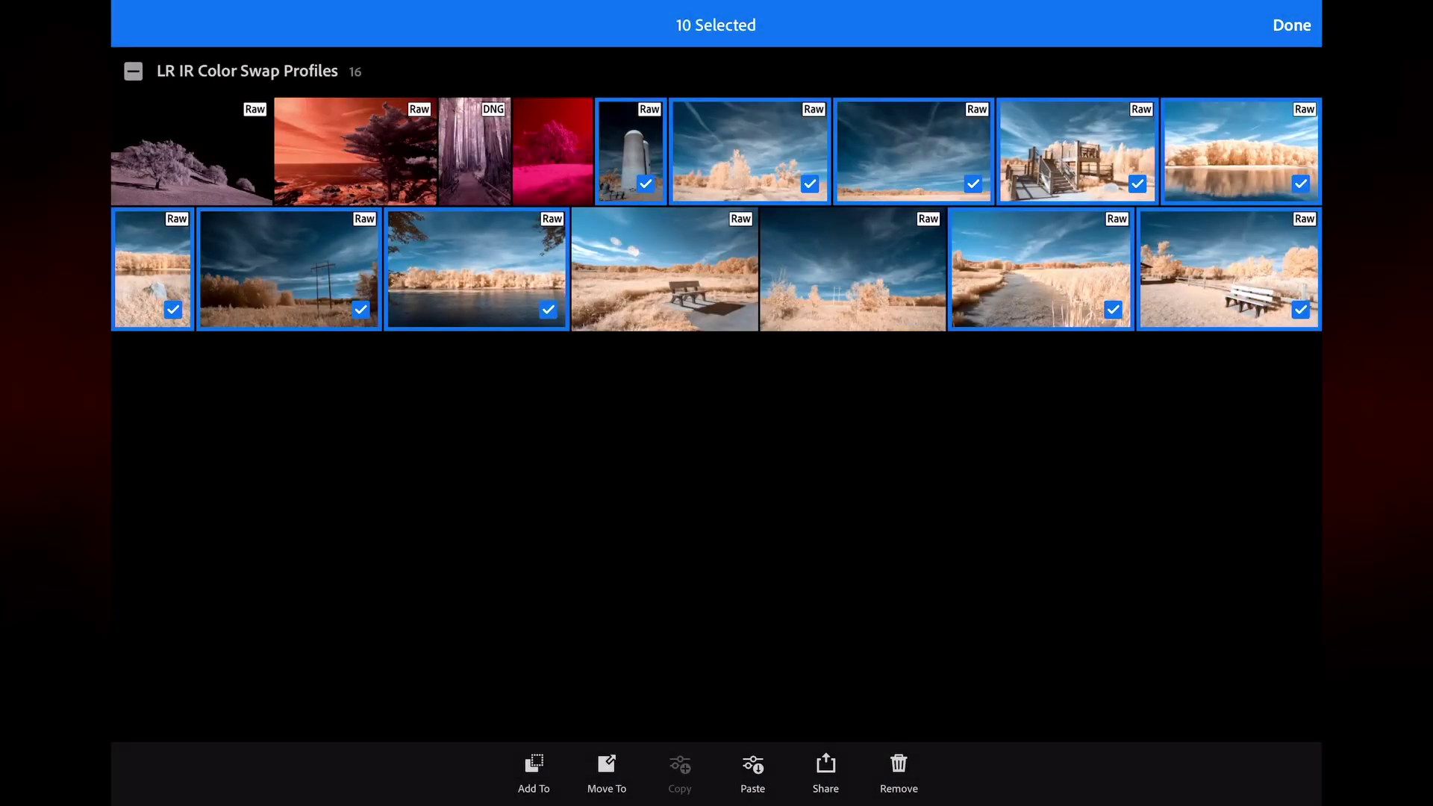
left_click(1292, 24)
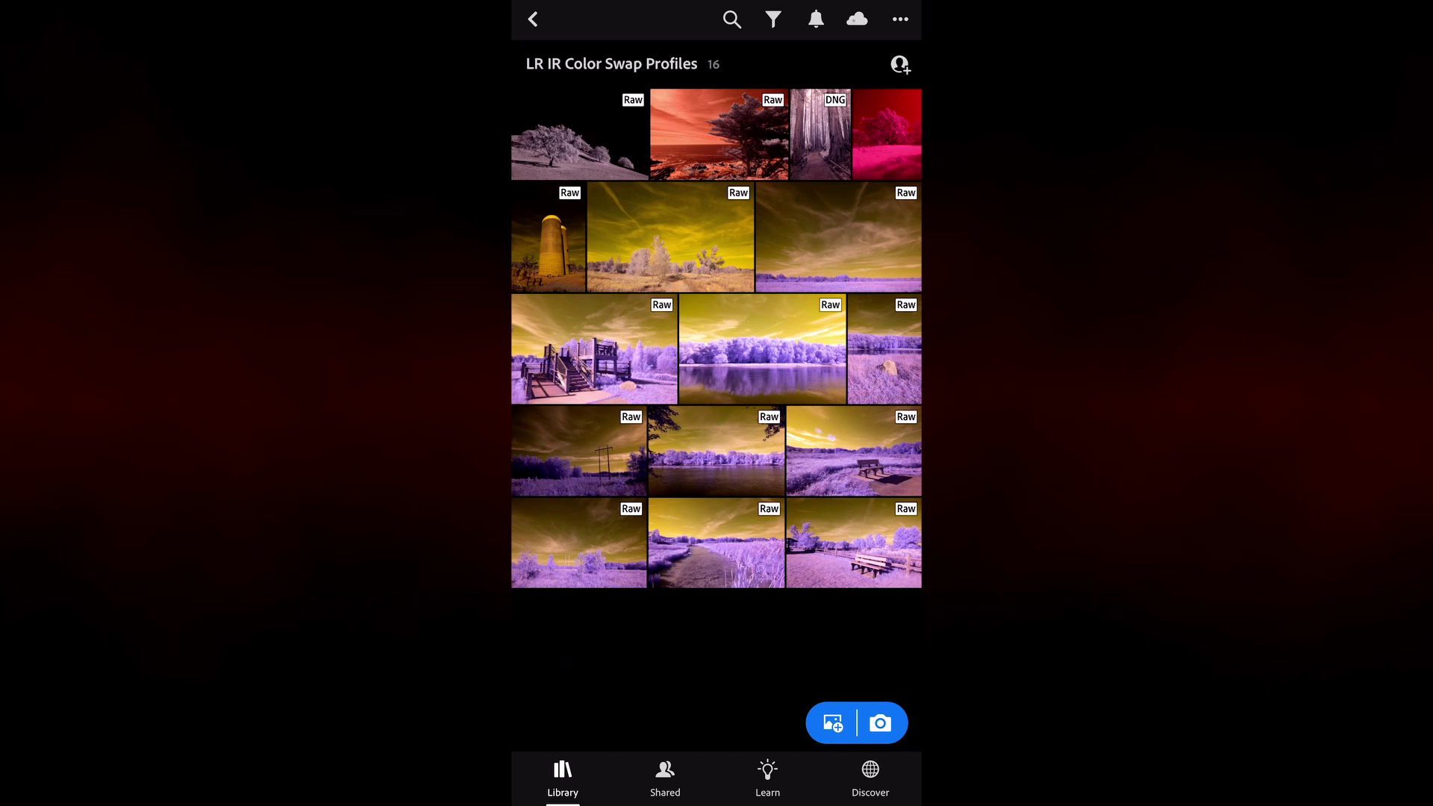
Step: Apply the IR Color Swap X-T2 -100 RB G-R profile to the stairs-and-deck photo
left_click(595, 347)
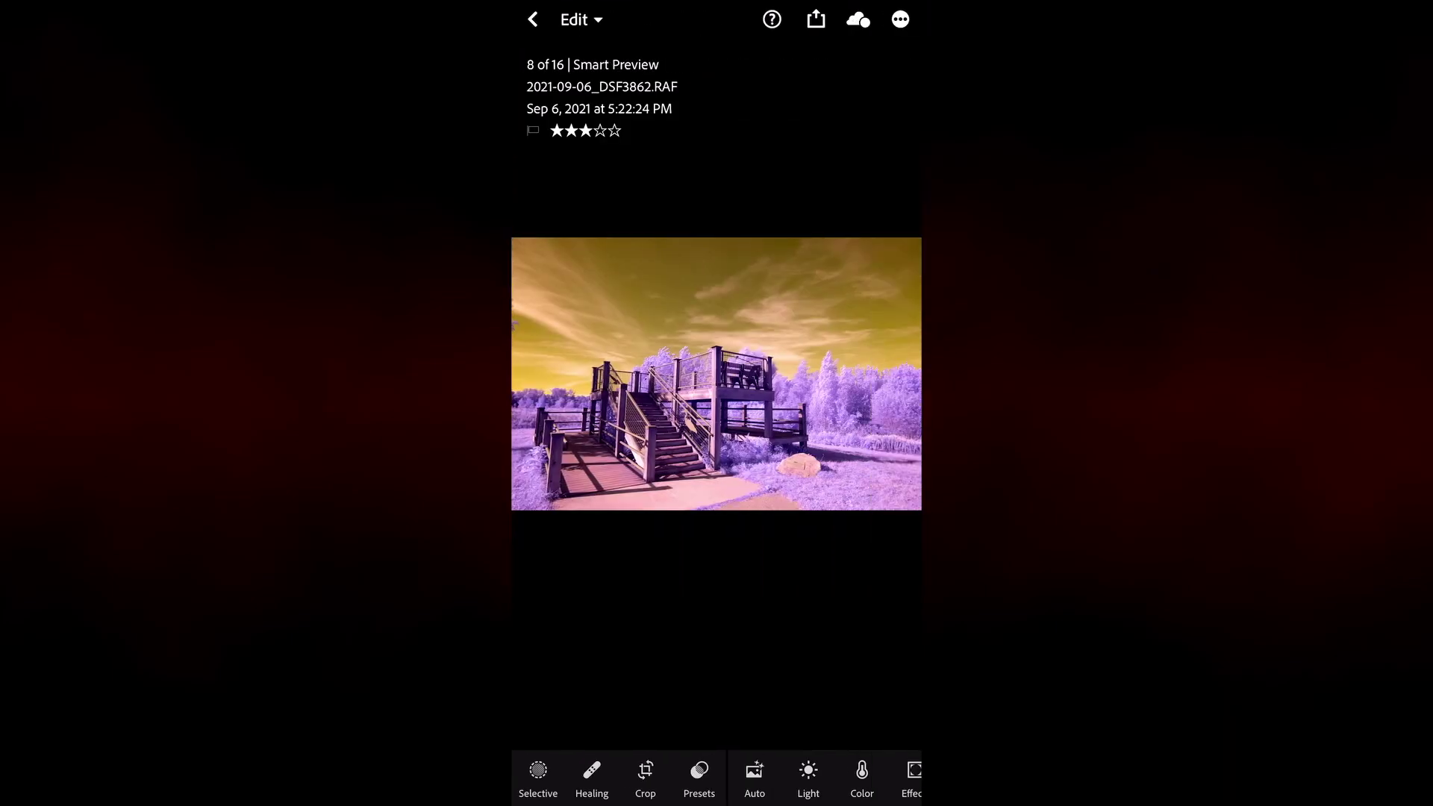
left_click_drag(881, 776, 530, 777)
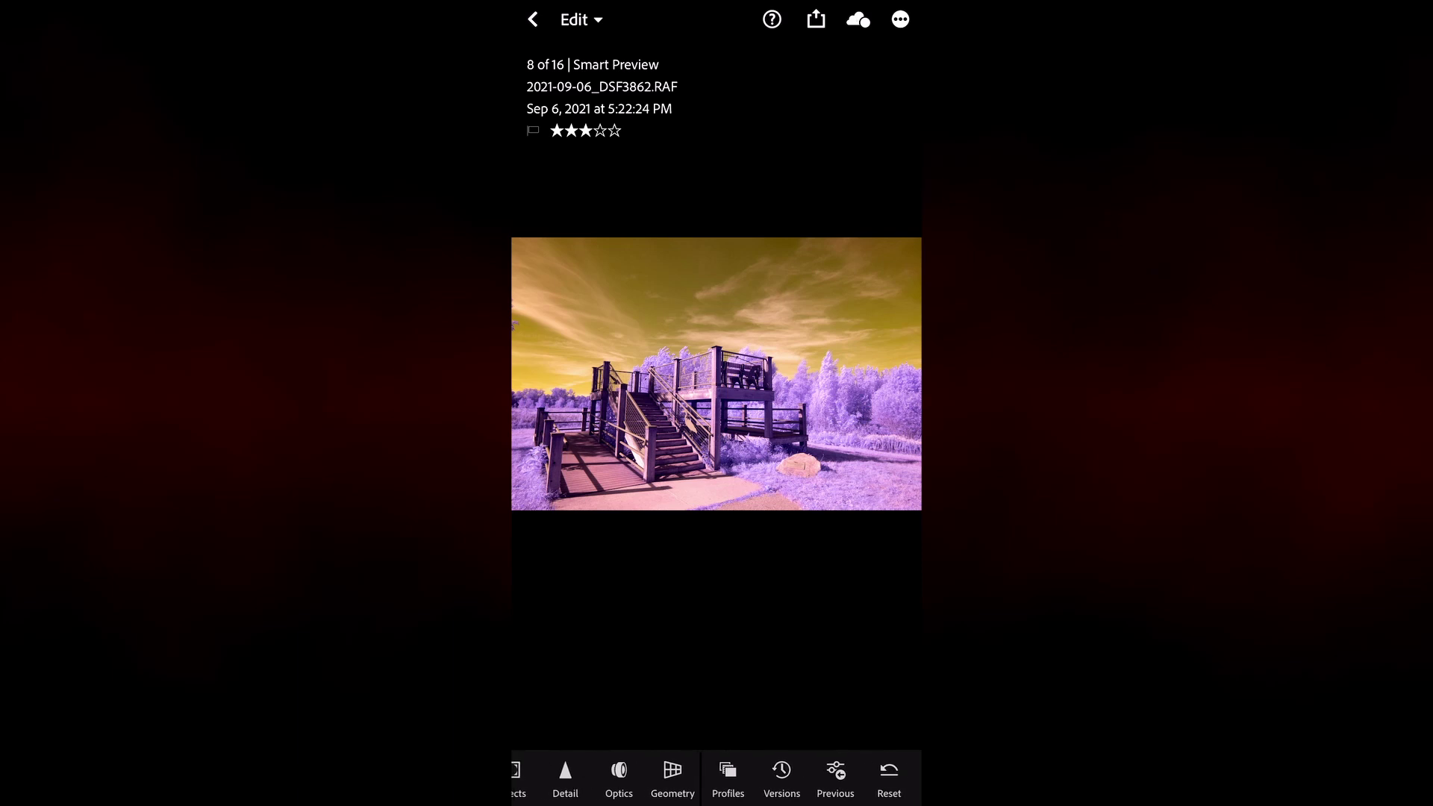
left_click(732, 772)
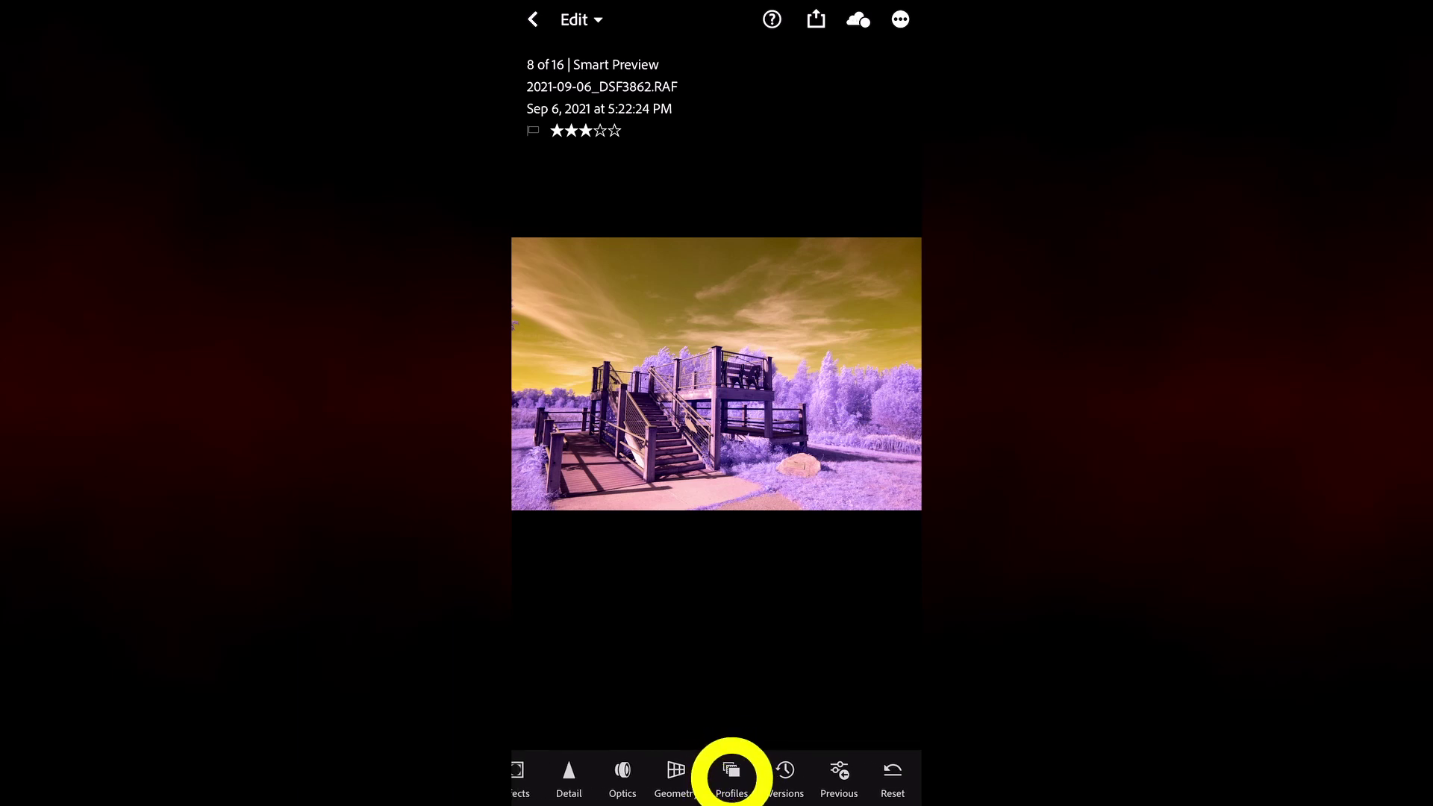
left_click(621, 653)
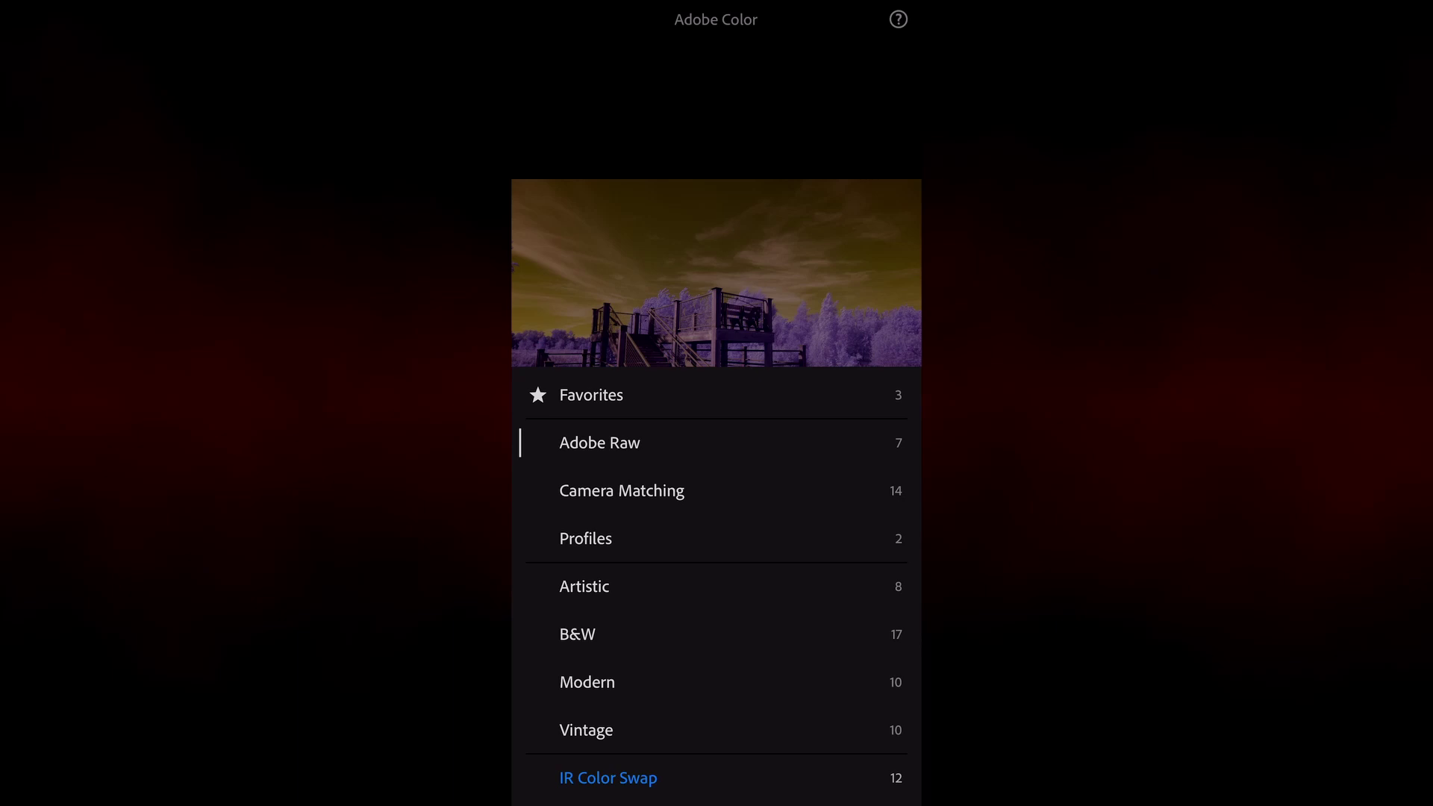
left_click(602, 774)
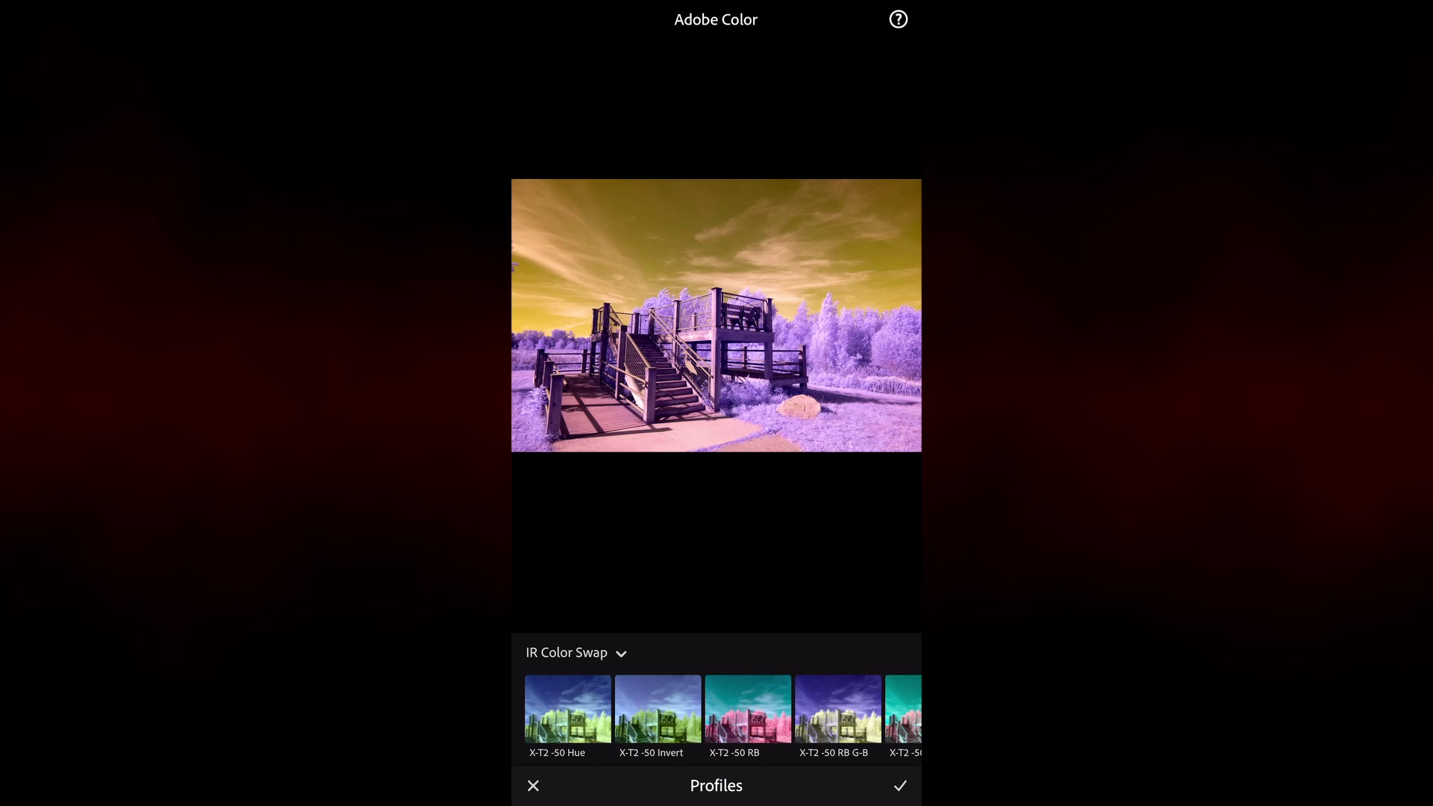
scroll(717, 709, "right", 10)
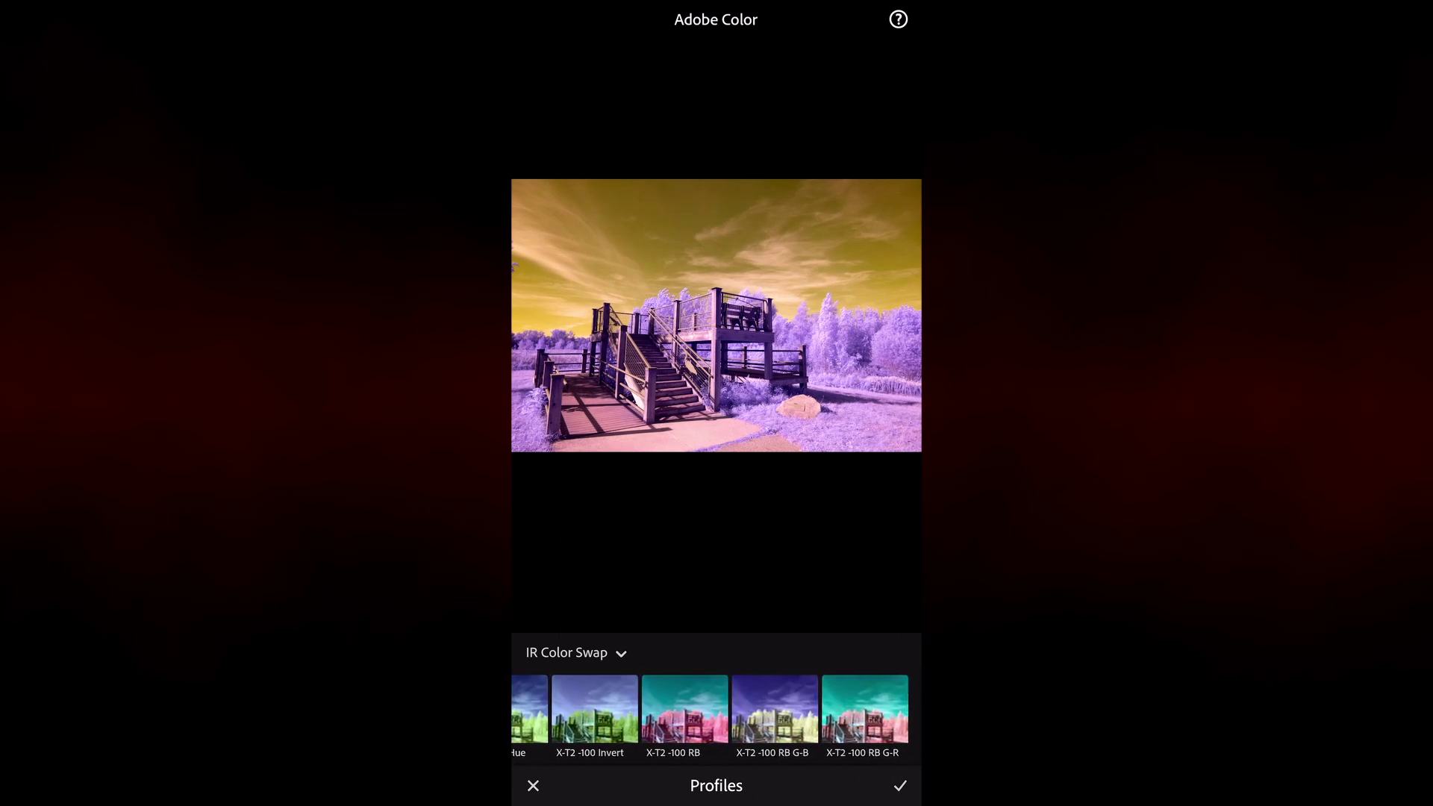
left_click(864, 710)
left_click(900, 785)
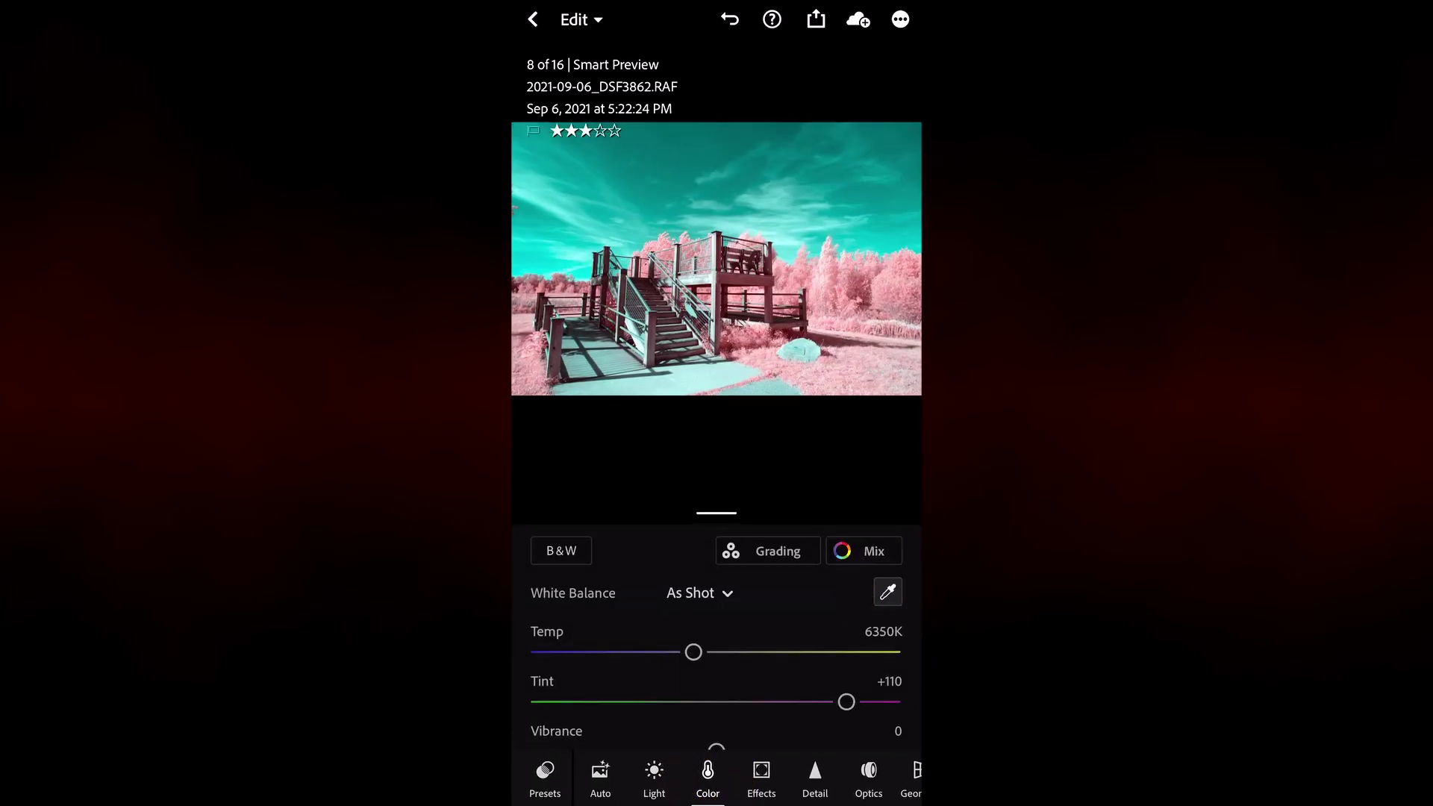
Step: Sample white balance from the grey path, compare IR Color Swap profiles, and settle on X-T2 -100 RB G-B
left_click_drag(716, 258, 692, 370)
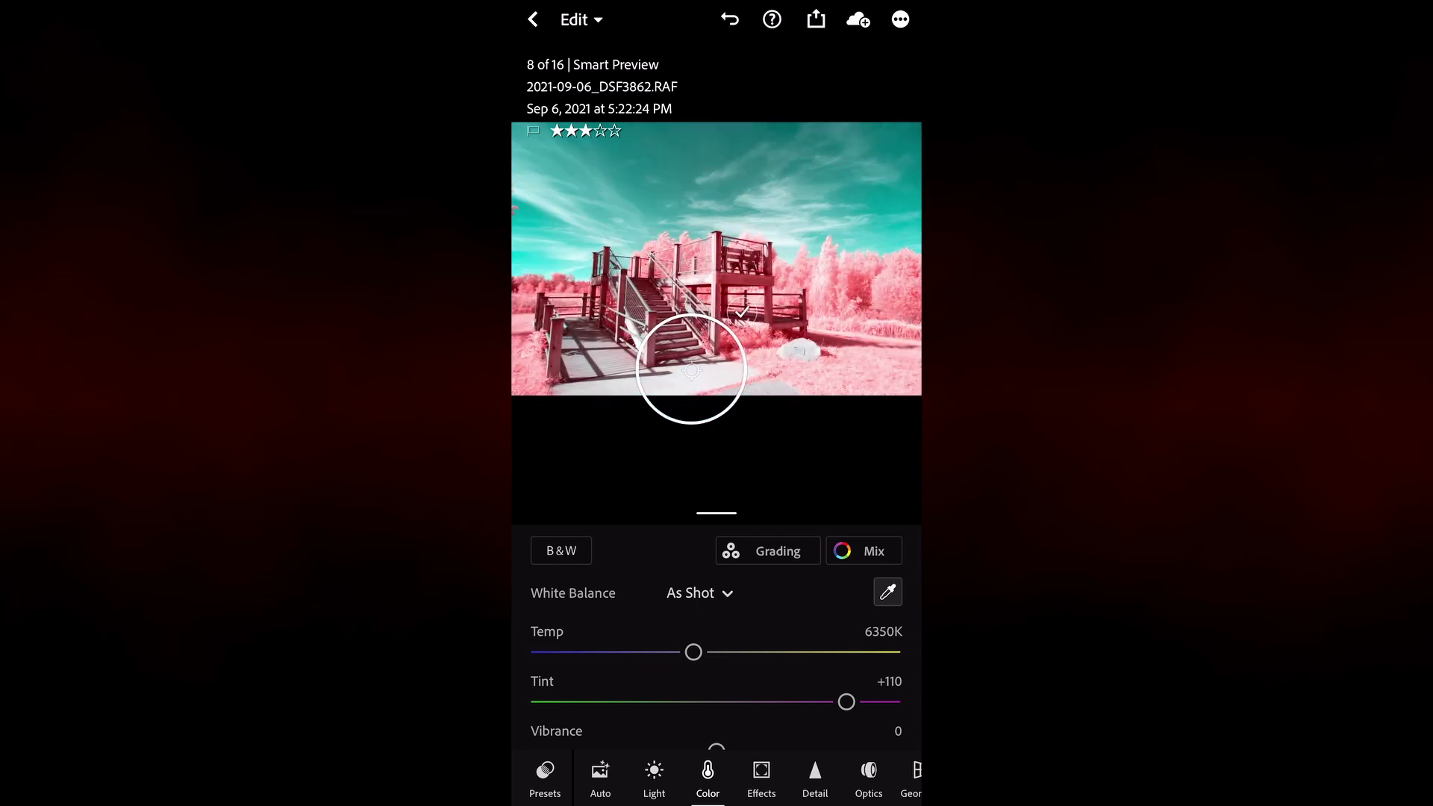
left_click(742, 312)
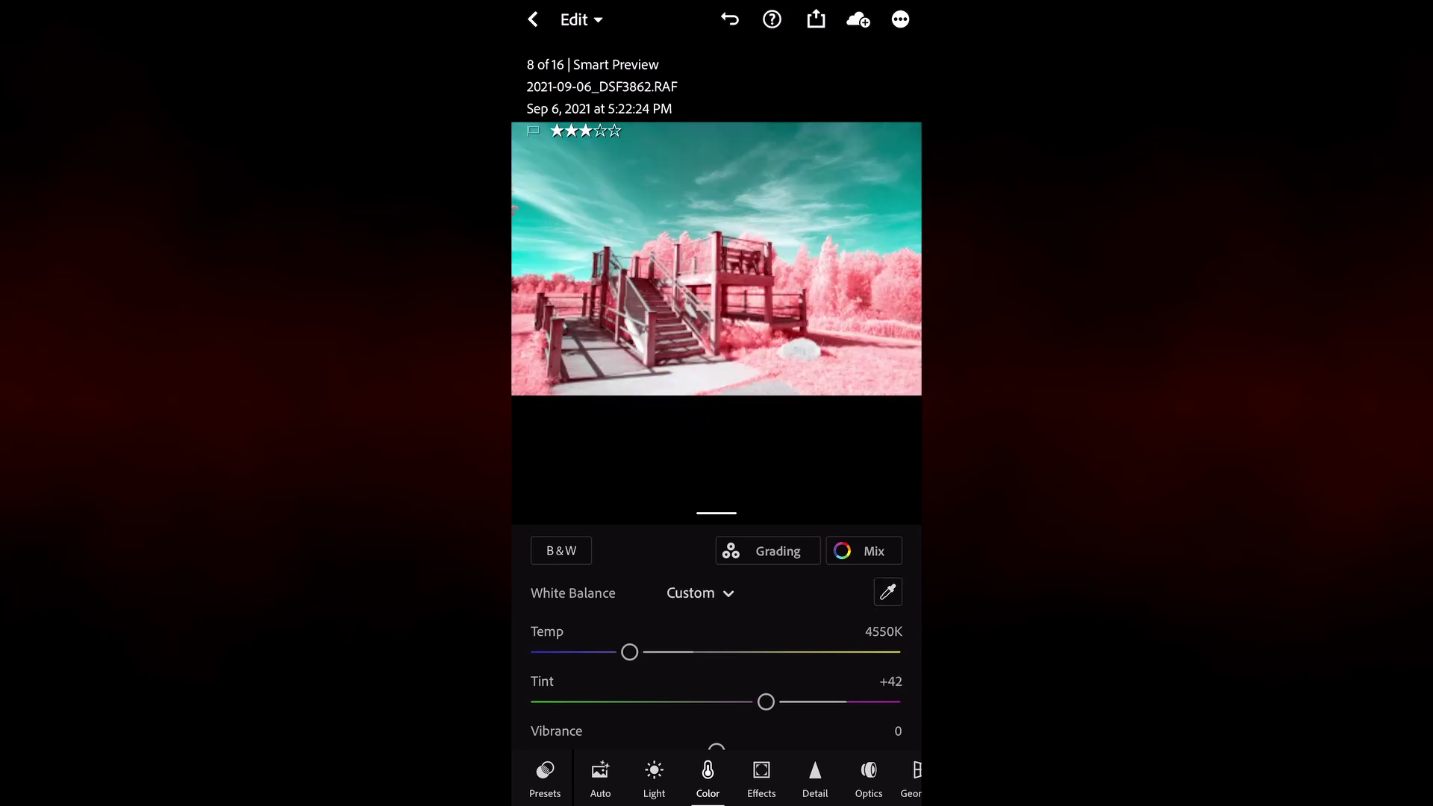
left_click_drag(829, 776, 657, 777)
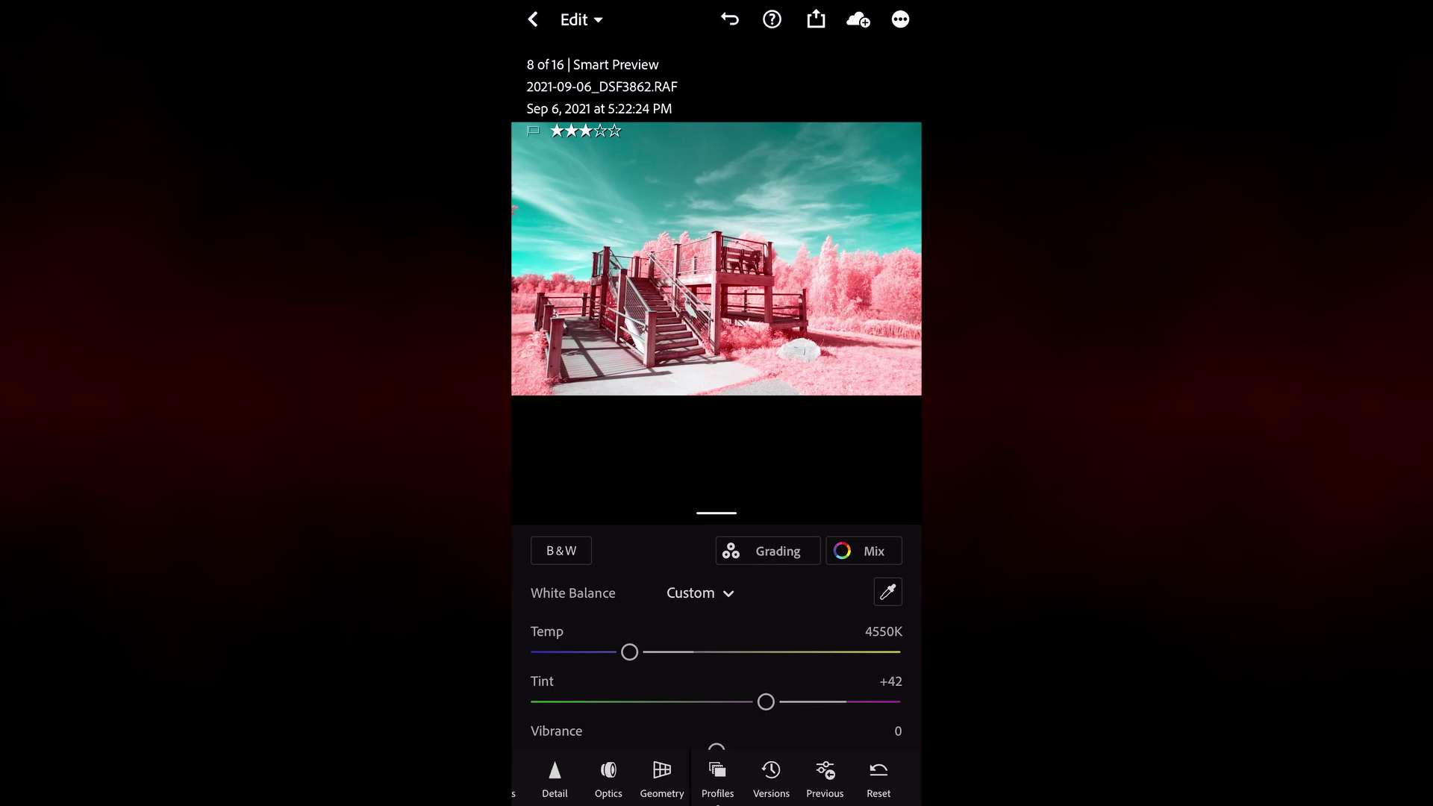
left_click(731, 773)
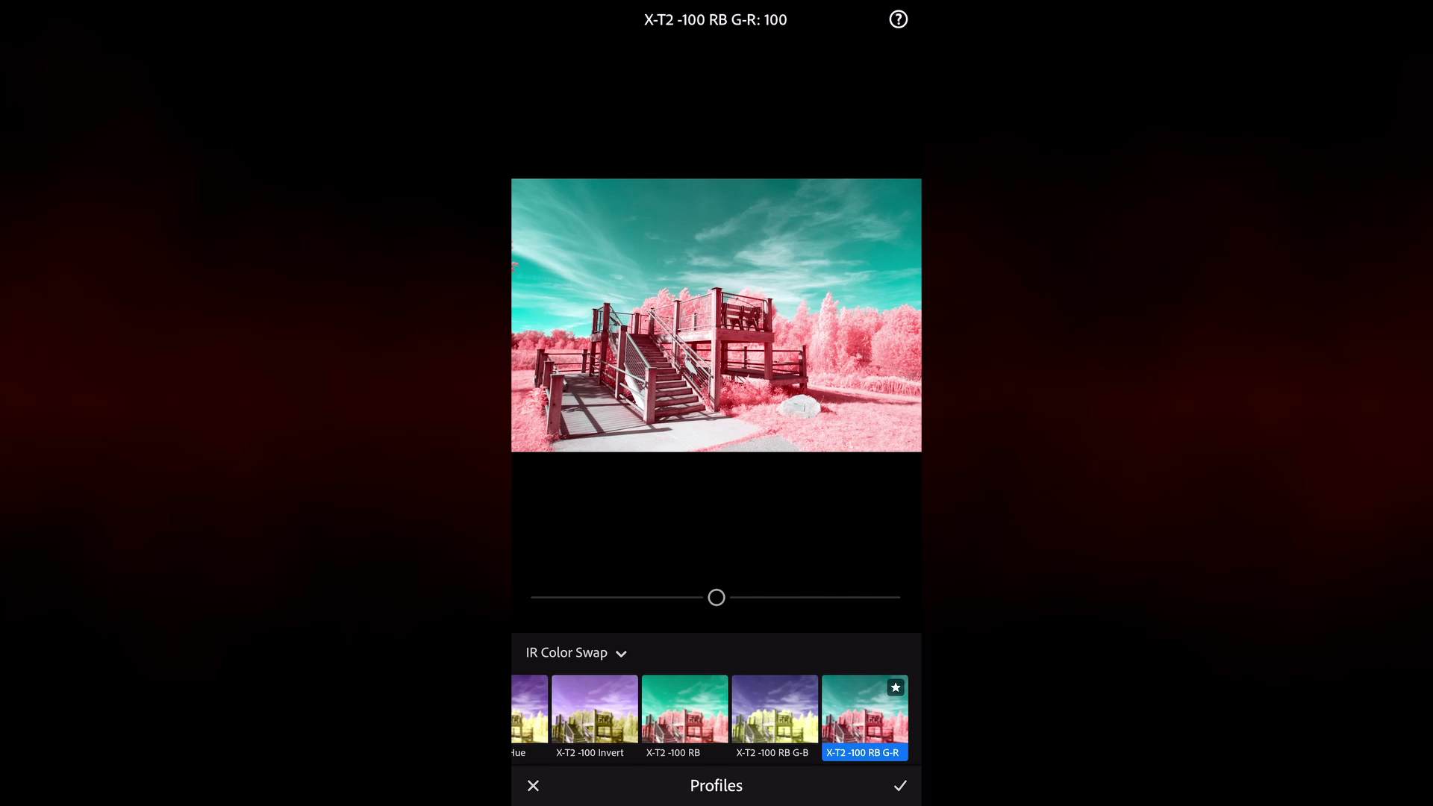
left_click(775, 713)
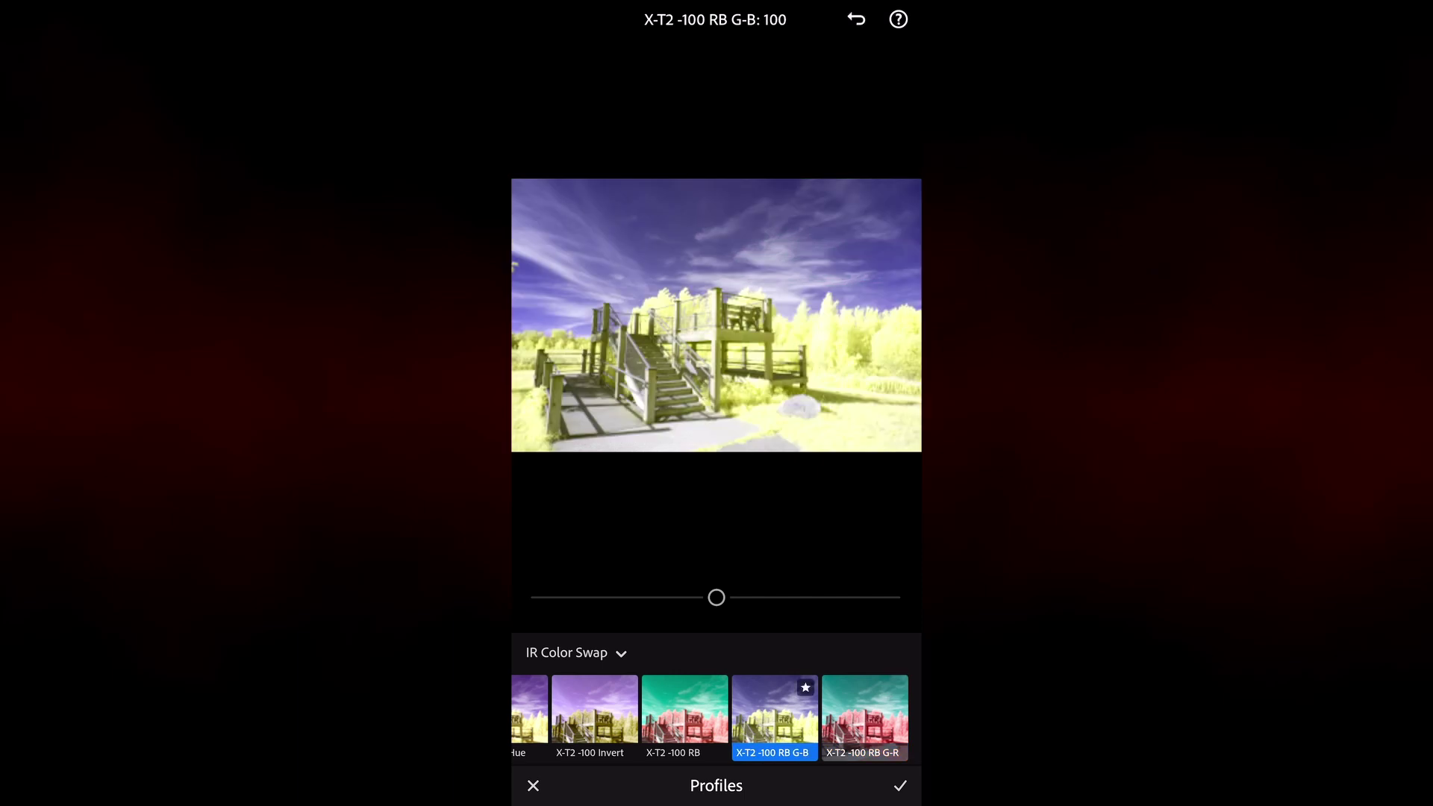
left_click(685, 709)
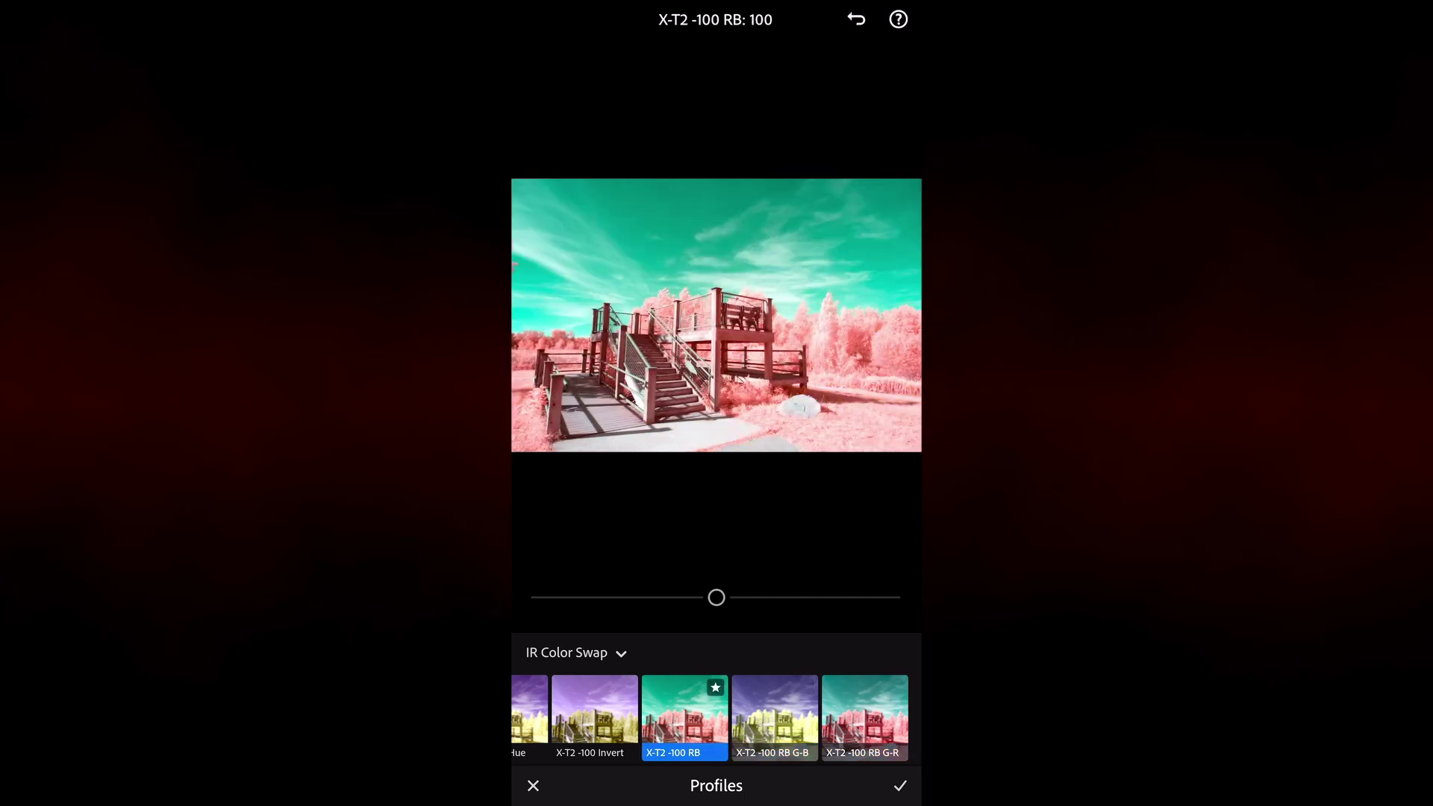
left_click(595, 713)
scroll(717, 716, "left", 3)
left_click(639, 713)
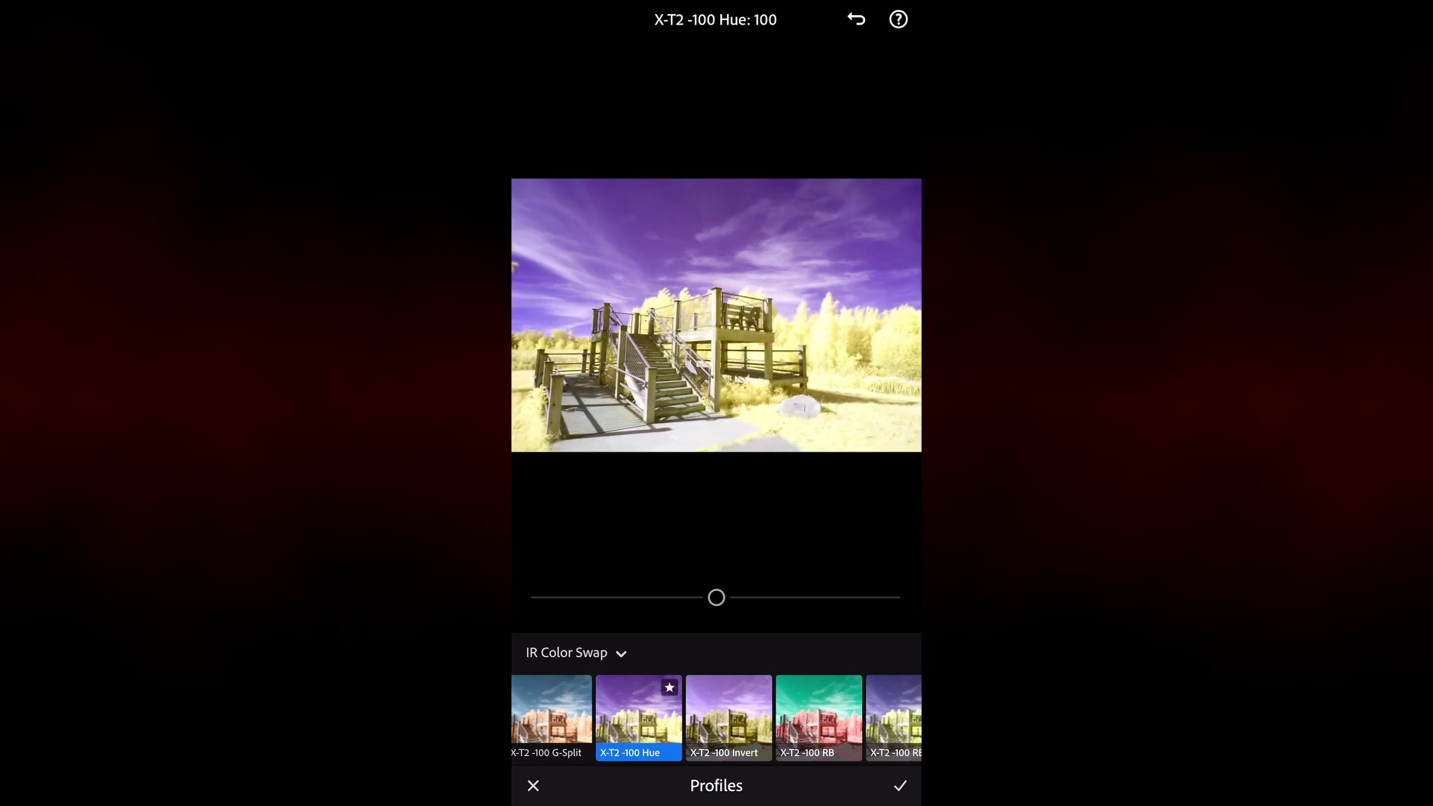
left_click(551, 713)
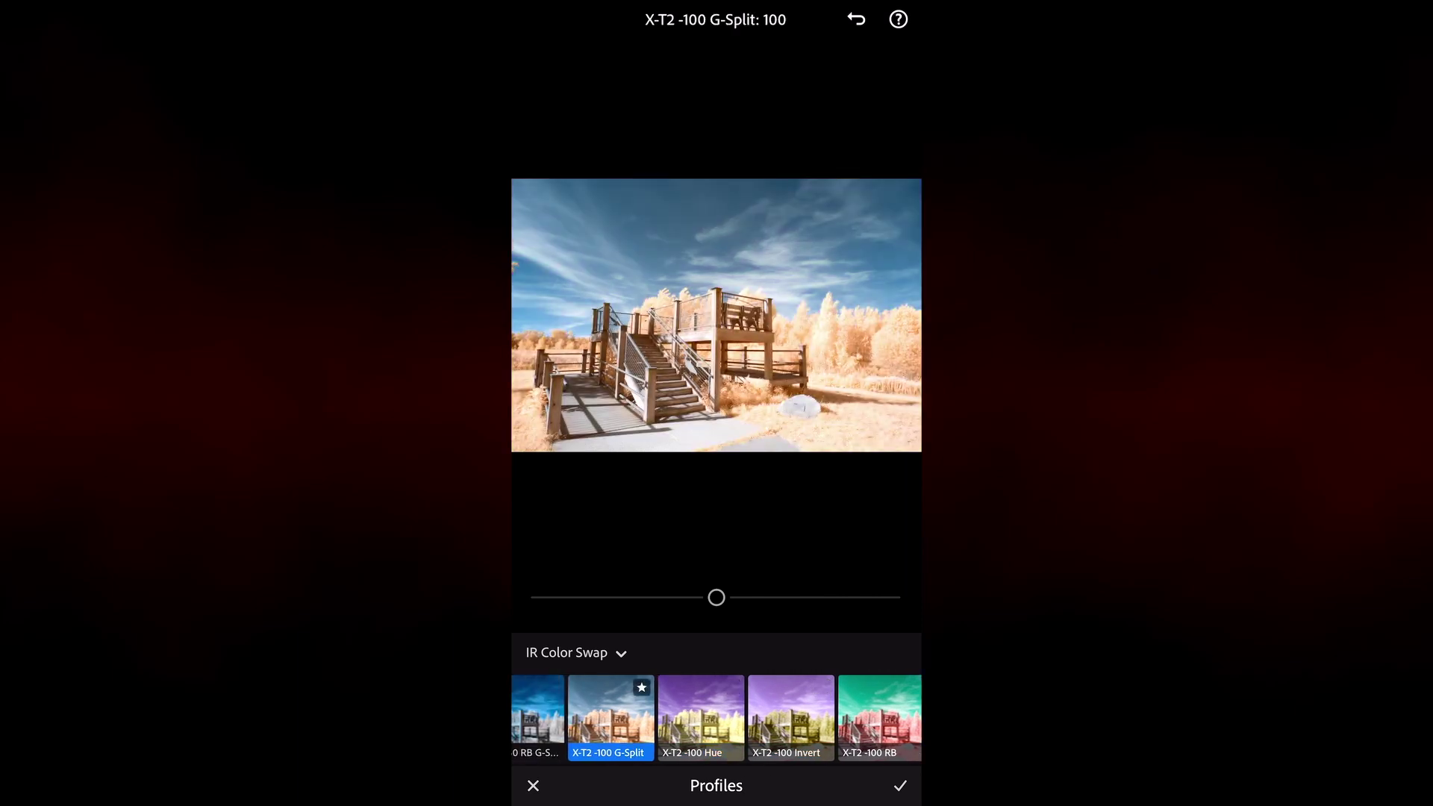
scroll(717, 717, "right", 3)
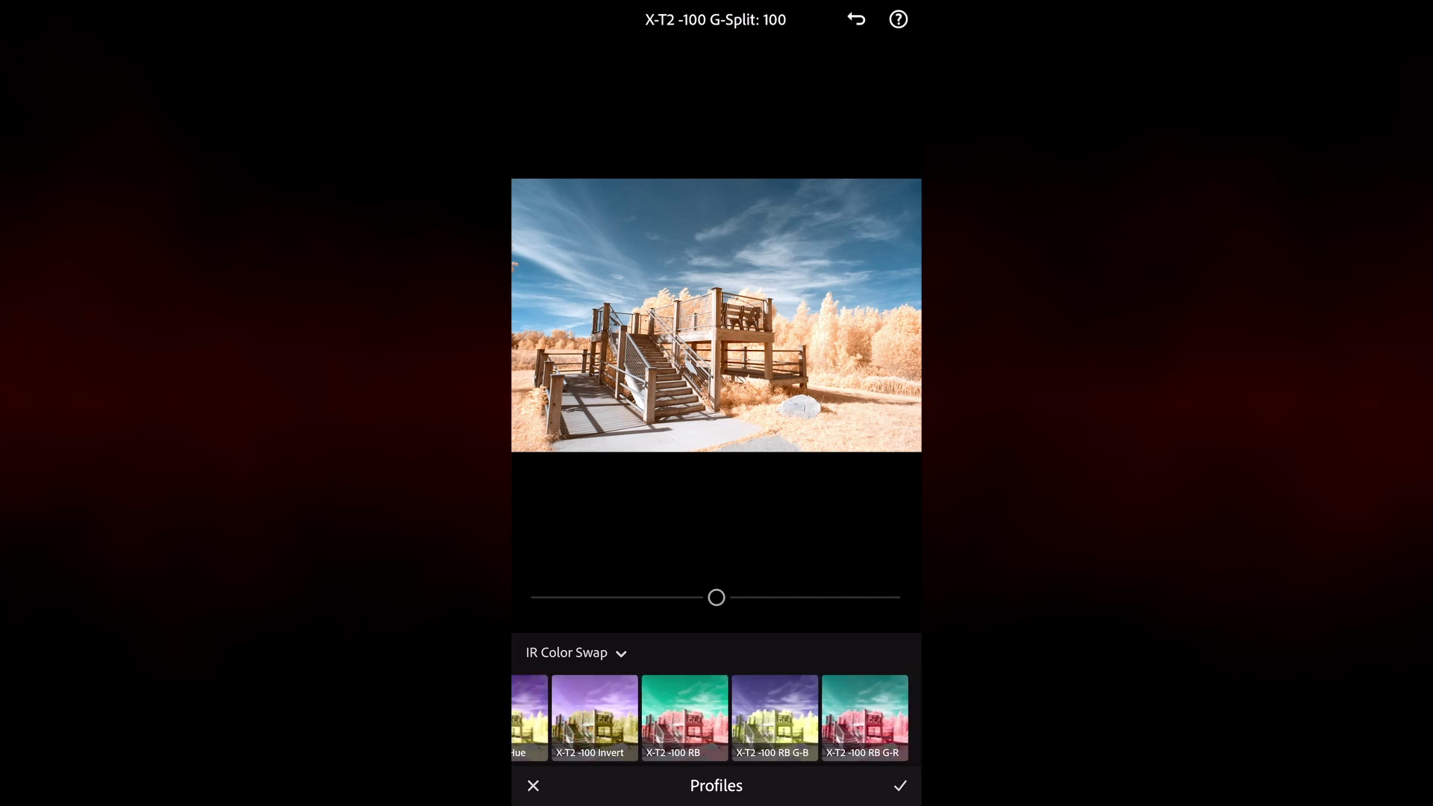
left_click(775, 717)
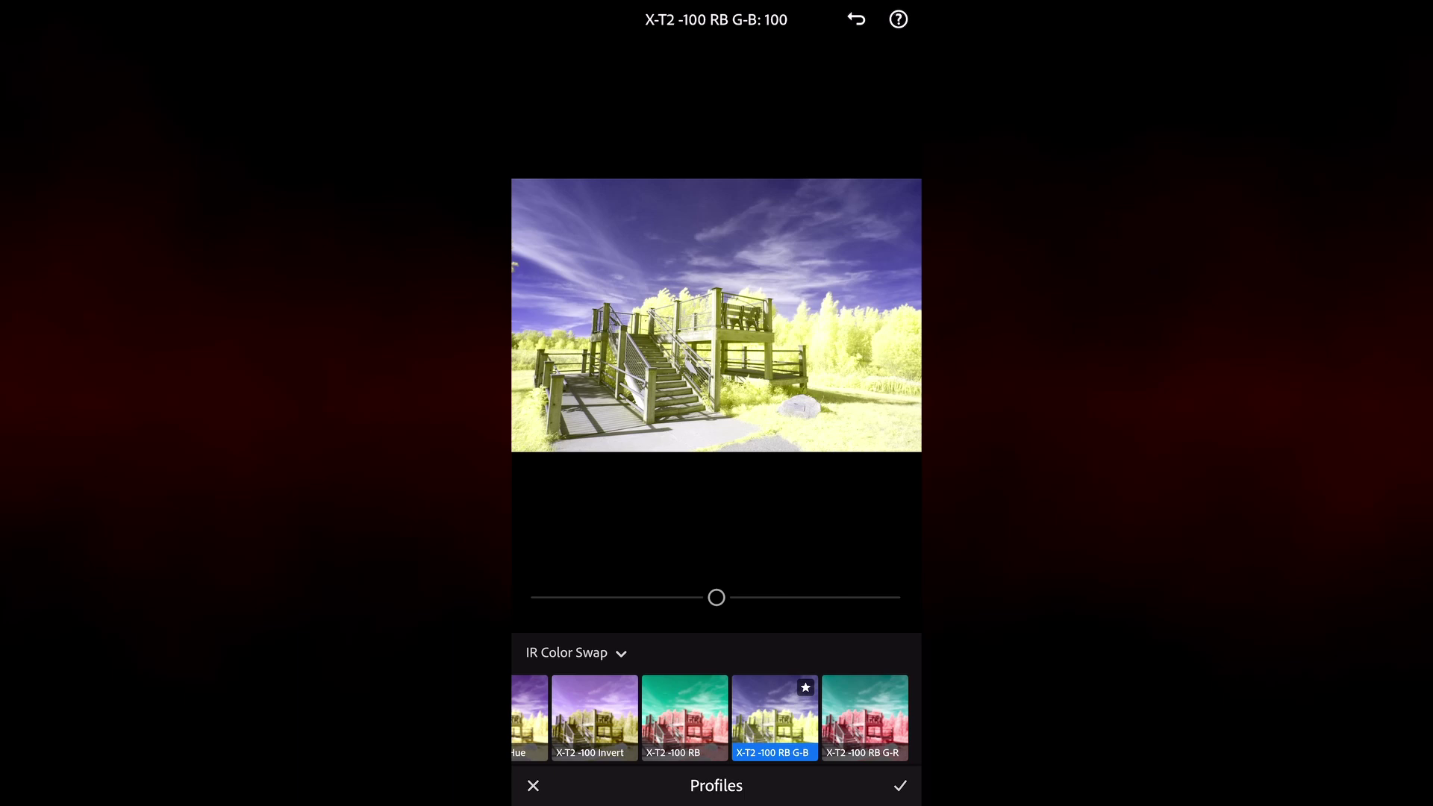
left_click(900, 786)
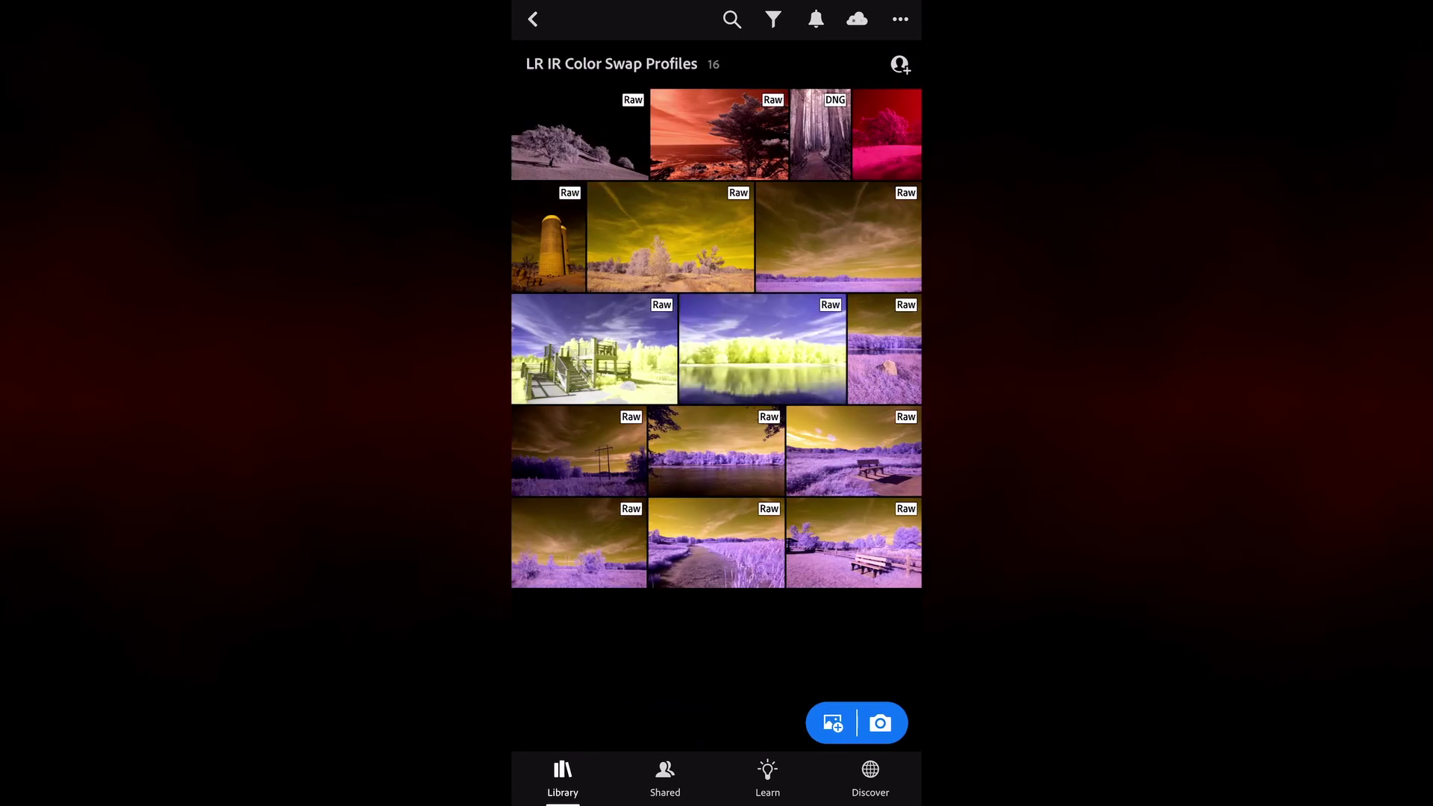
Step: Select the playground photo in the album and copy its edit settings
left_click(900, 20)
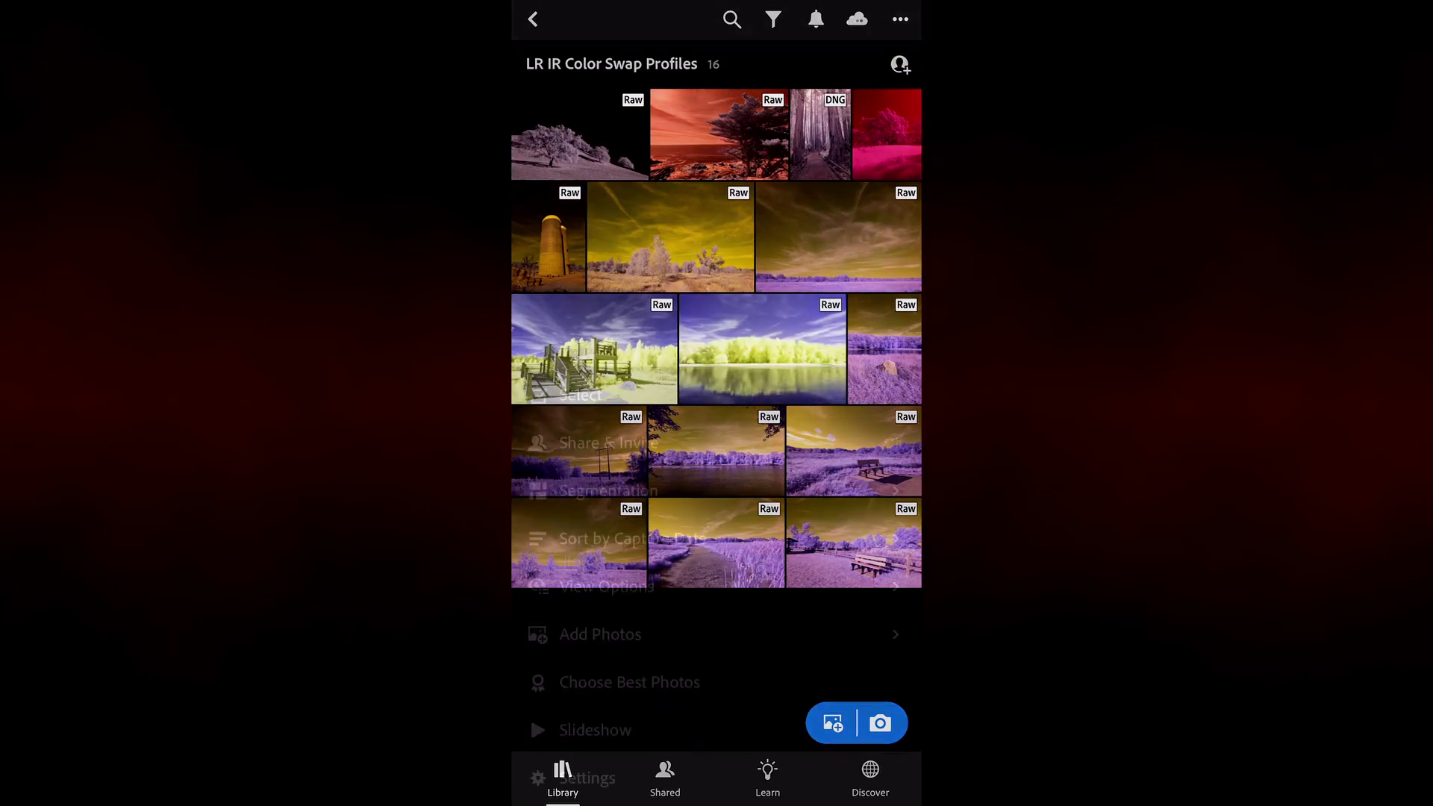
left_click(581, 395)
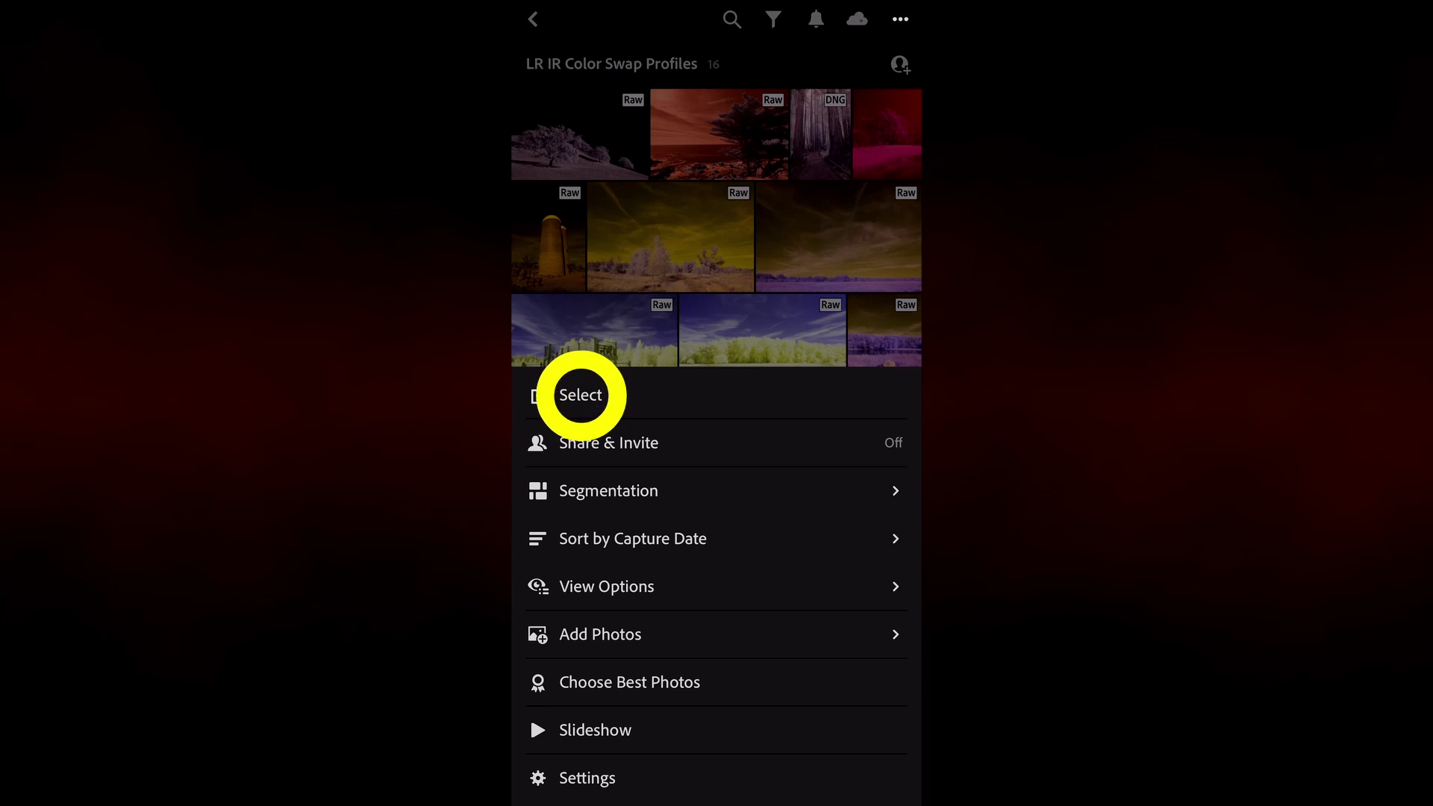
left_click(595, 346)
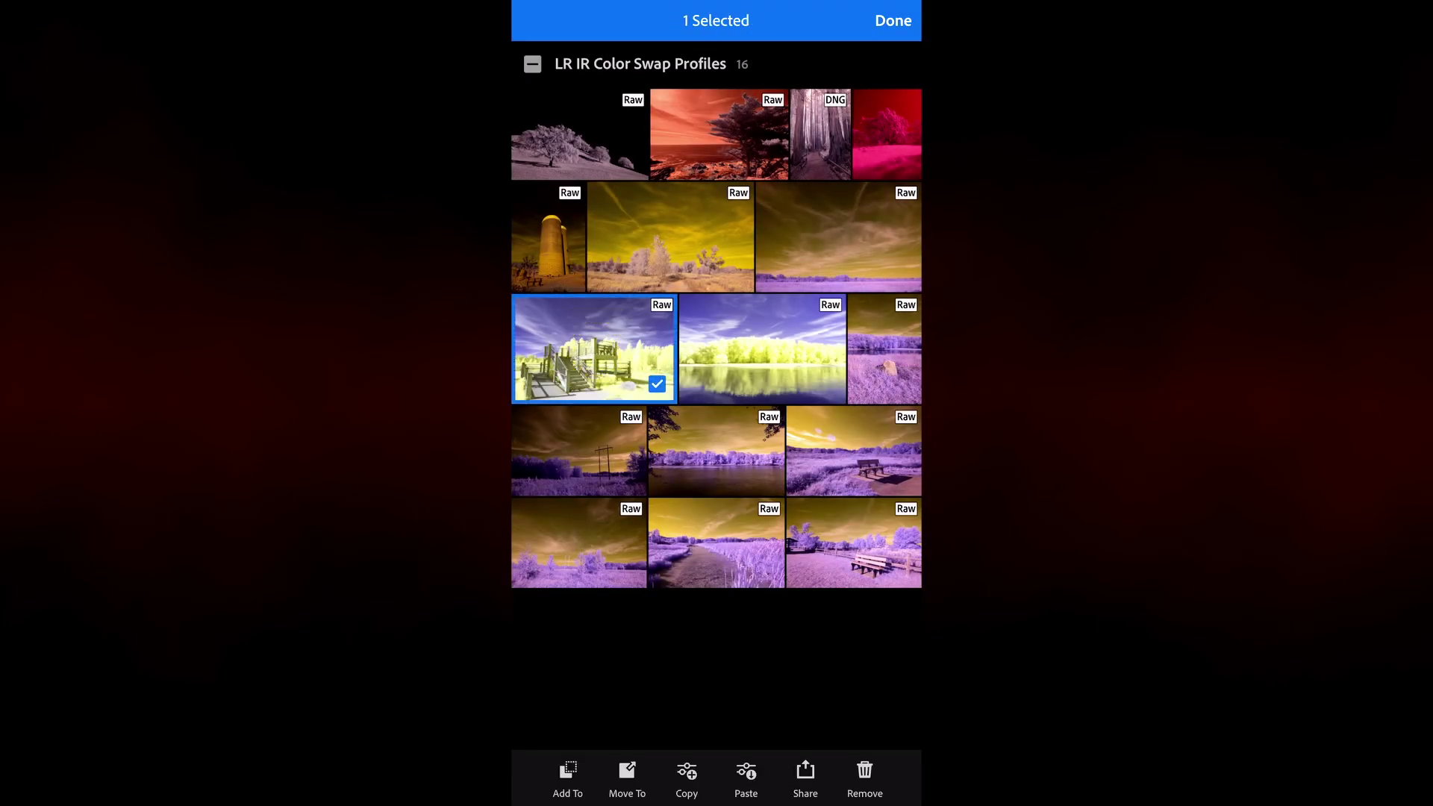
left_click(687, 777)
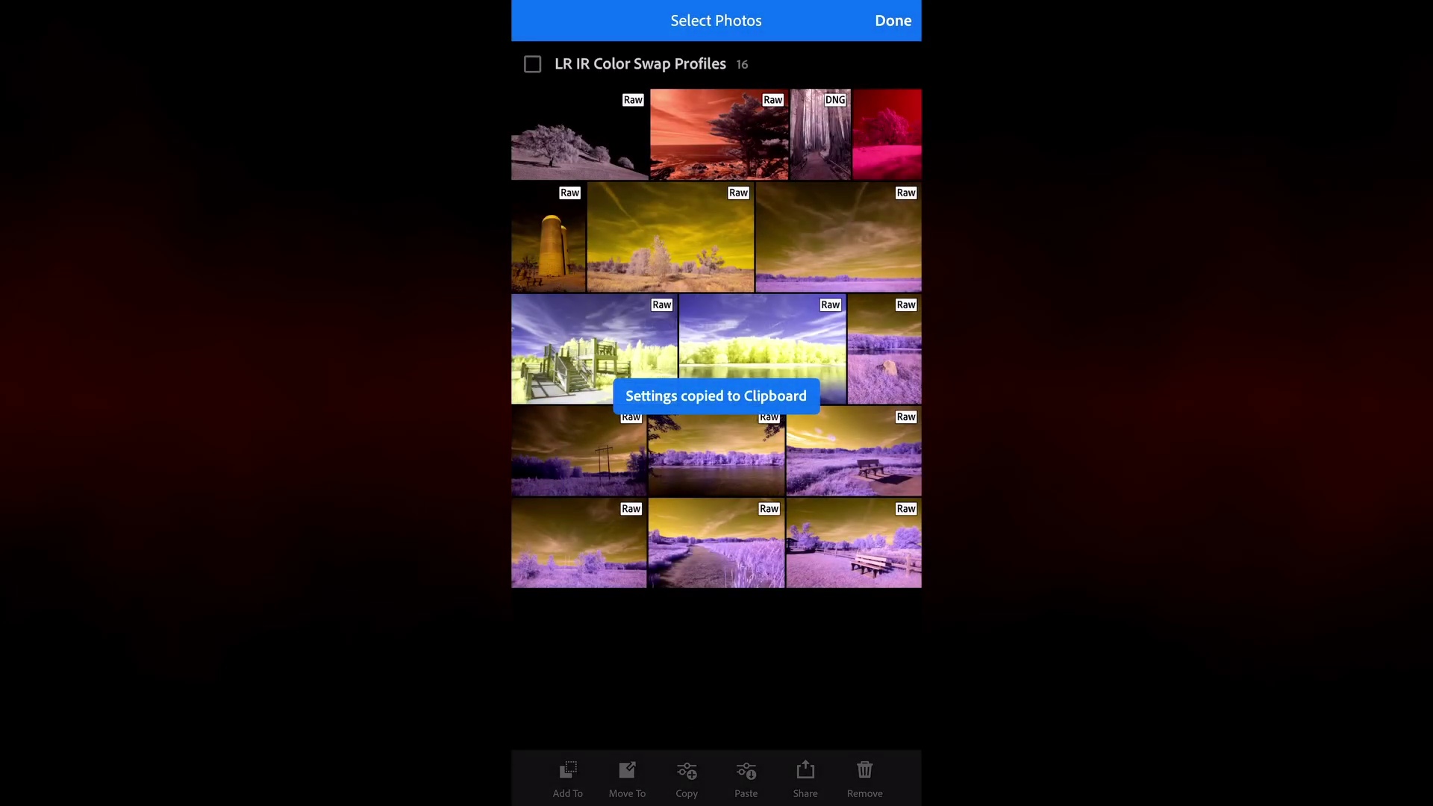
Step: Select the 10 other photos, starting with silo and yellow field, and paste the settings onto them
left_click(549, 237)
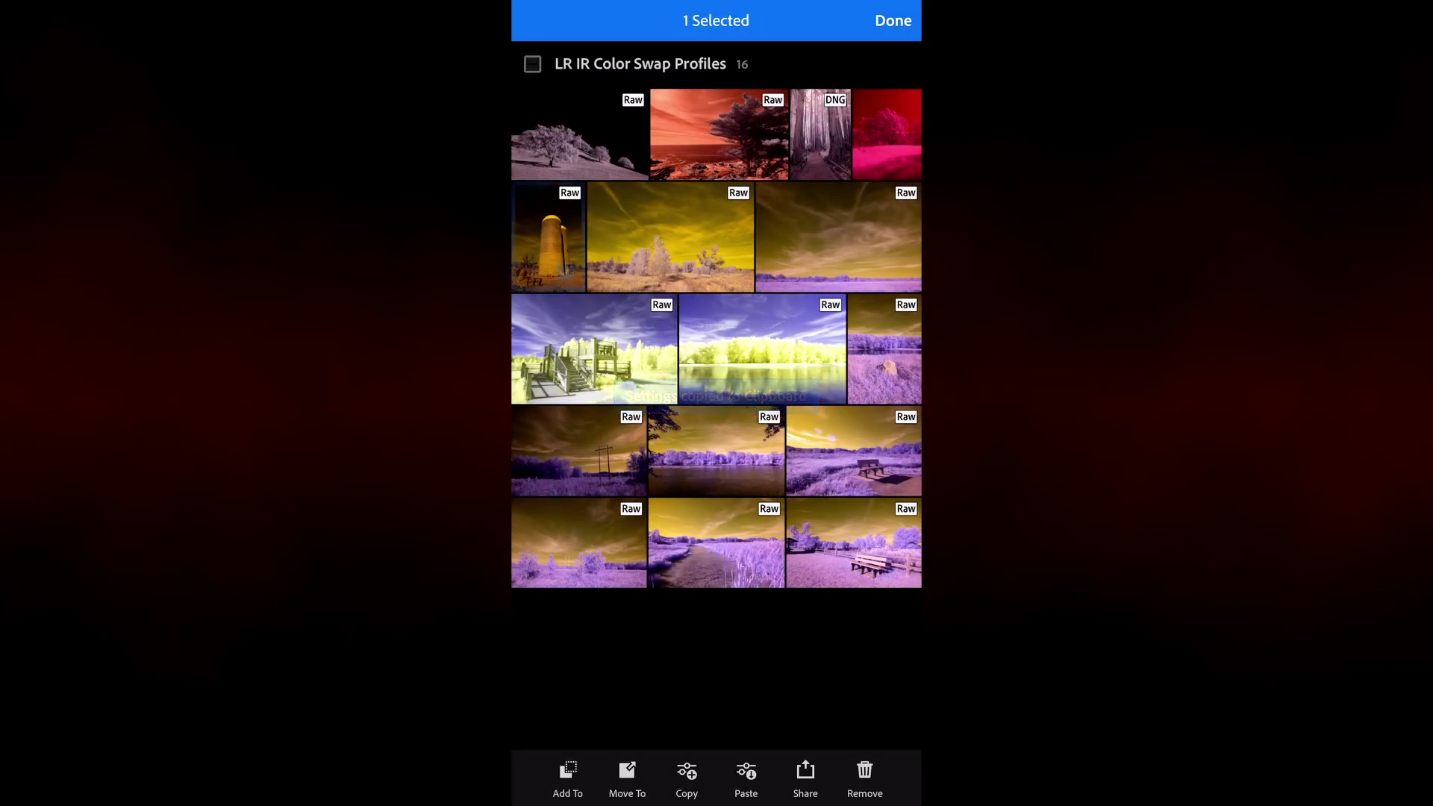
left_click(671, 237)
left_click(839, 237)
left_click(885, 348)
left_click(854, 451)
left_click(717, 451)
left_click(580, 451)
left_click(579, 543)
left_click(717, 543)
left_click(854, 543)
left_click(746, 771)
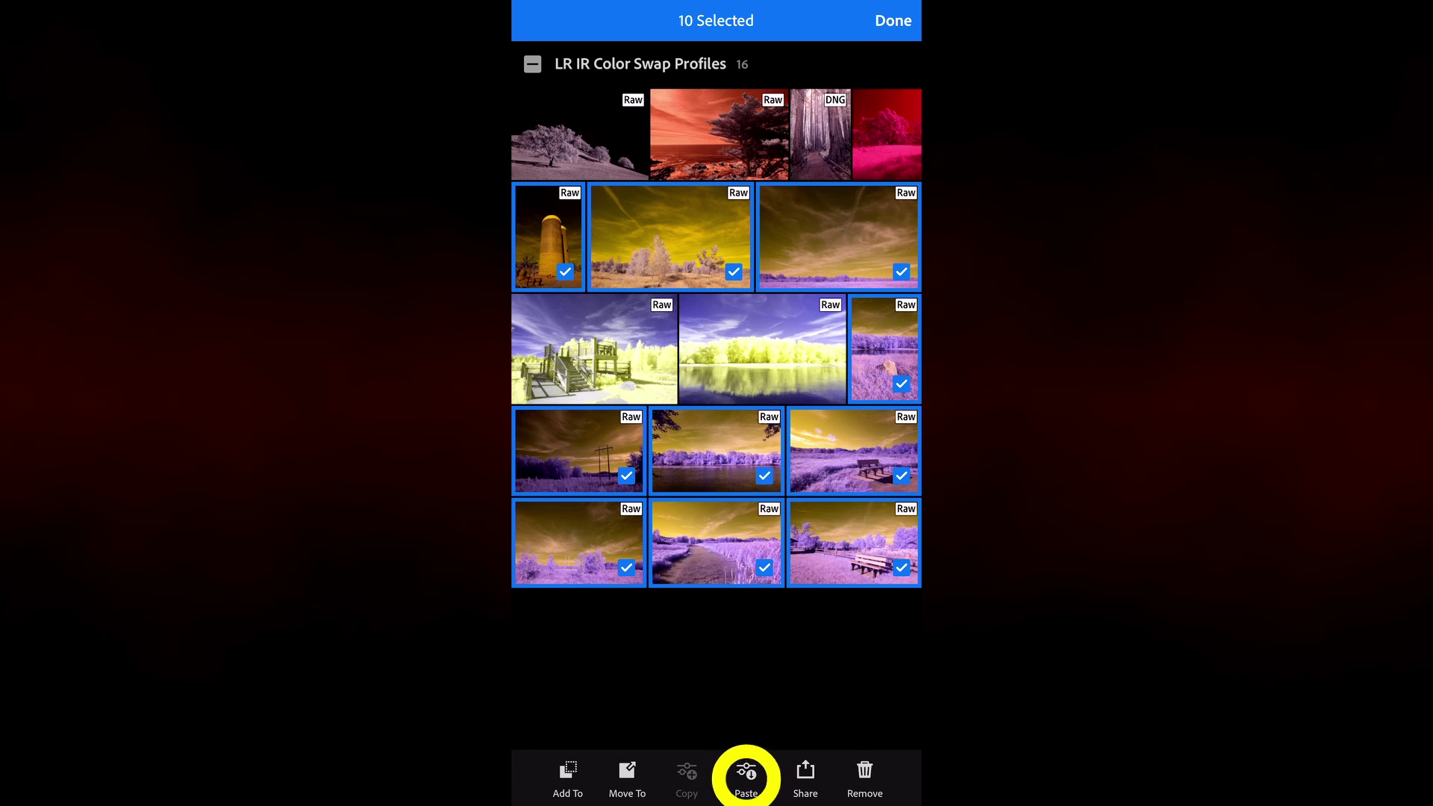
left_click(813, 453)
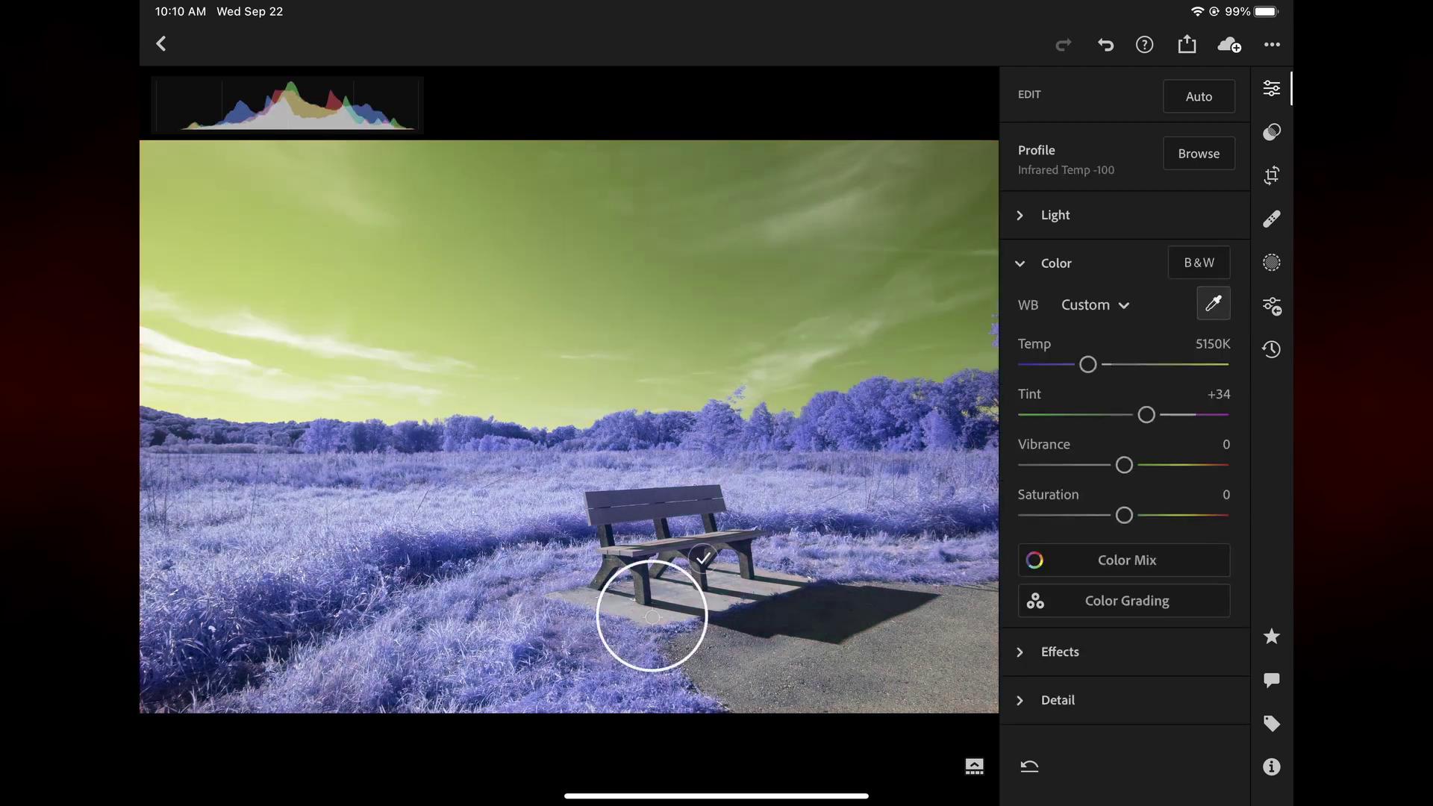
Step: Preview the X-T2 -100 Hue, Invert, RB, RB G-B and RB G-R profiles, then apply X-T2 -100 G-Split
left_click(1199, 153)
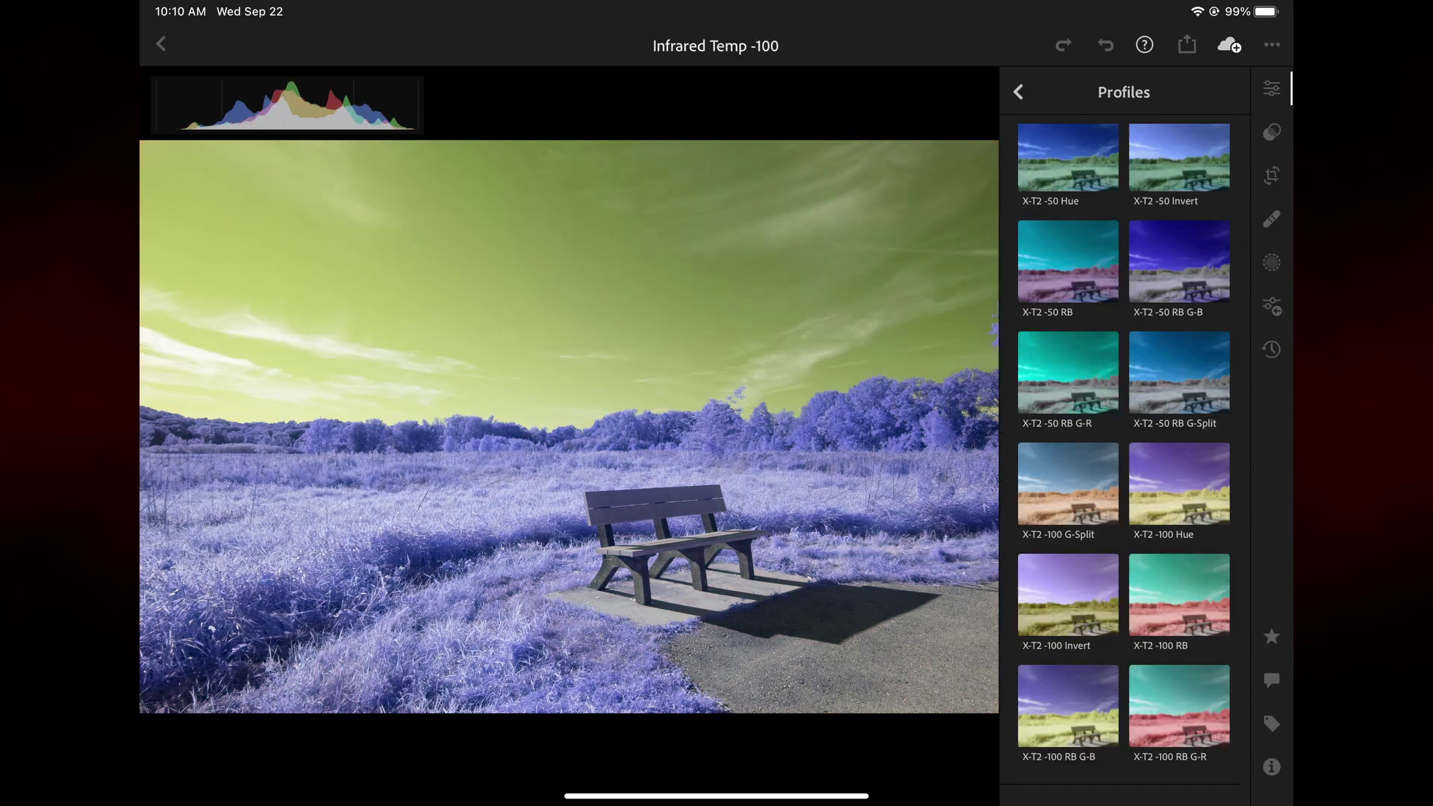
left_click(1068, 483)
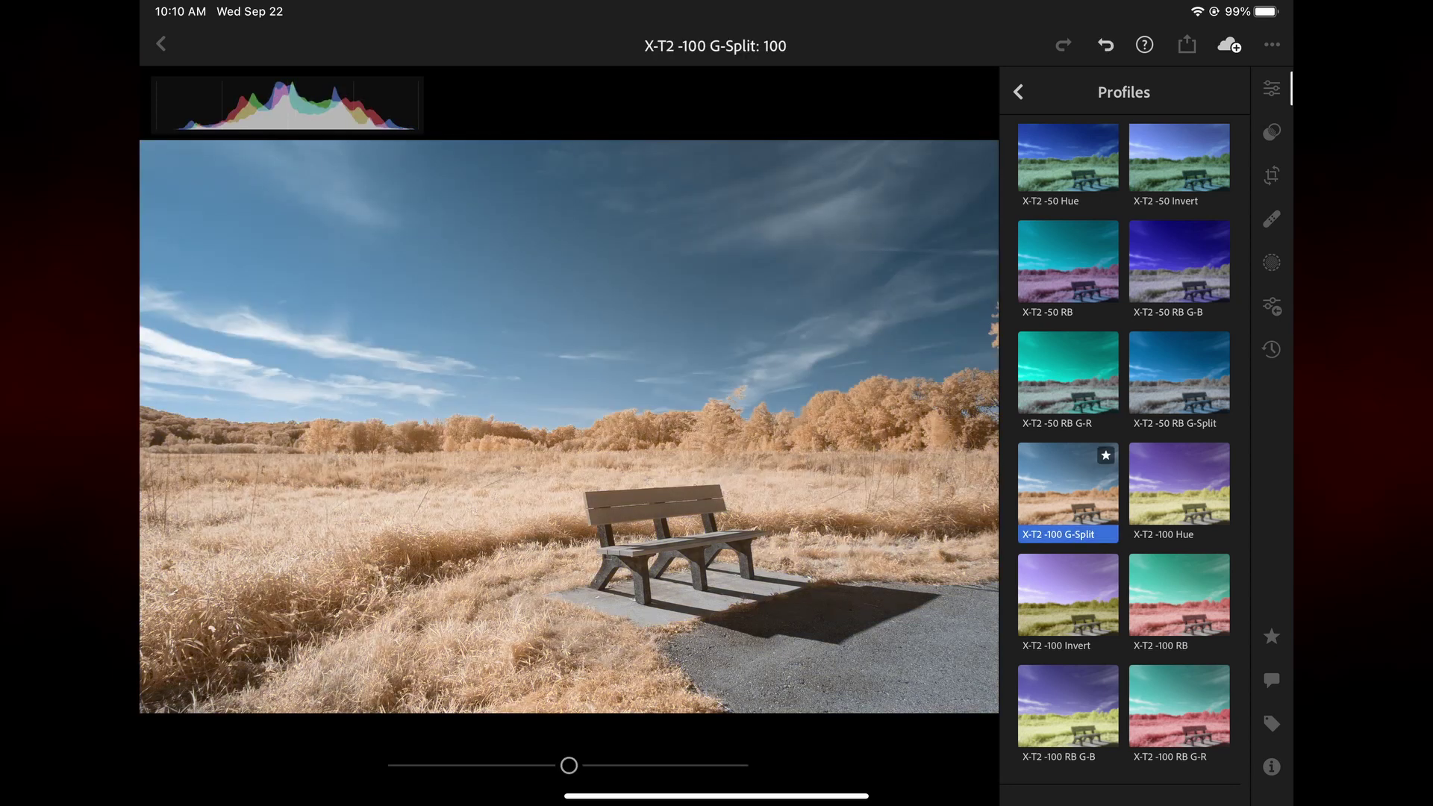
left_click(1179, 483)
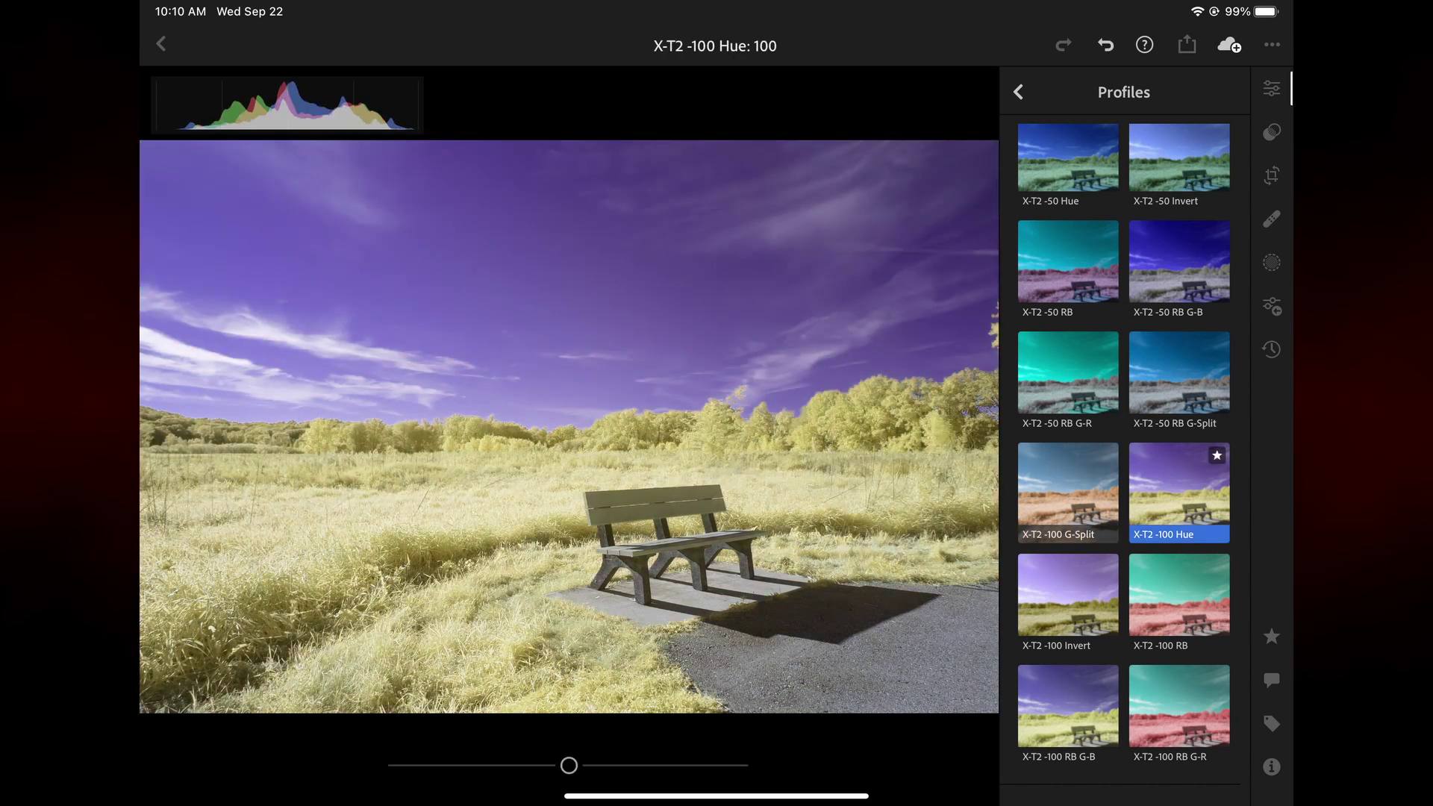
left_click(1068, 595)
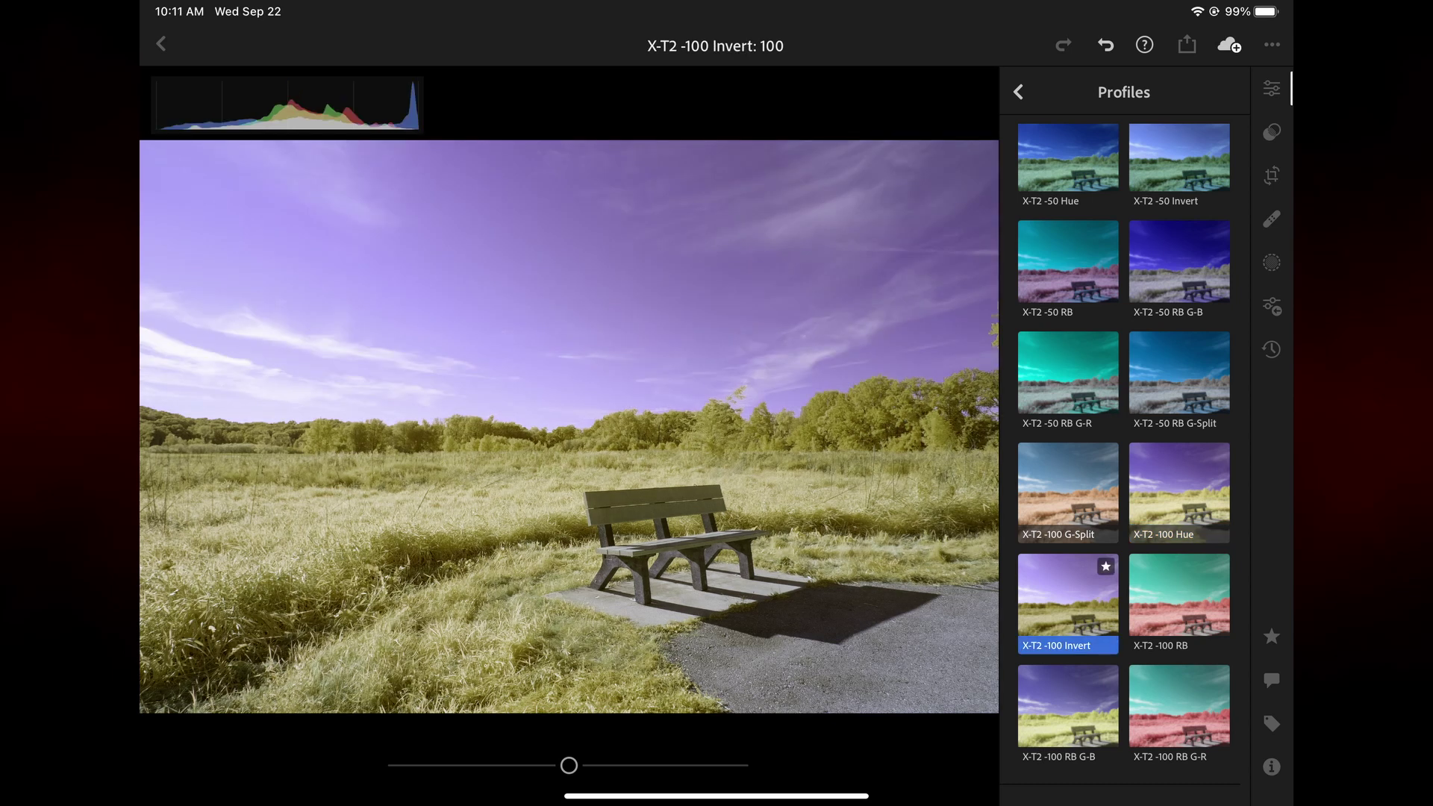
left_click(1180, 601)
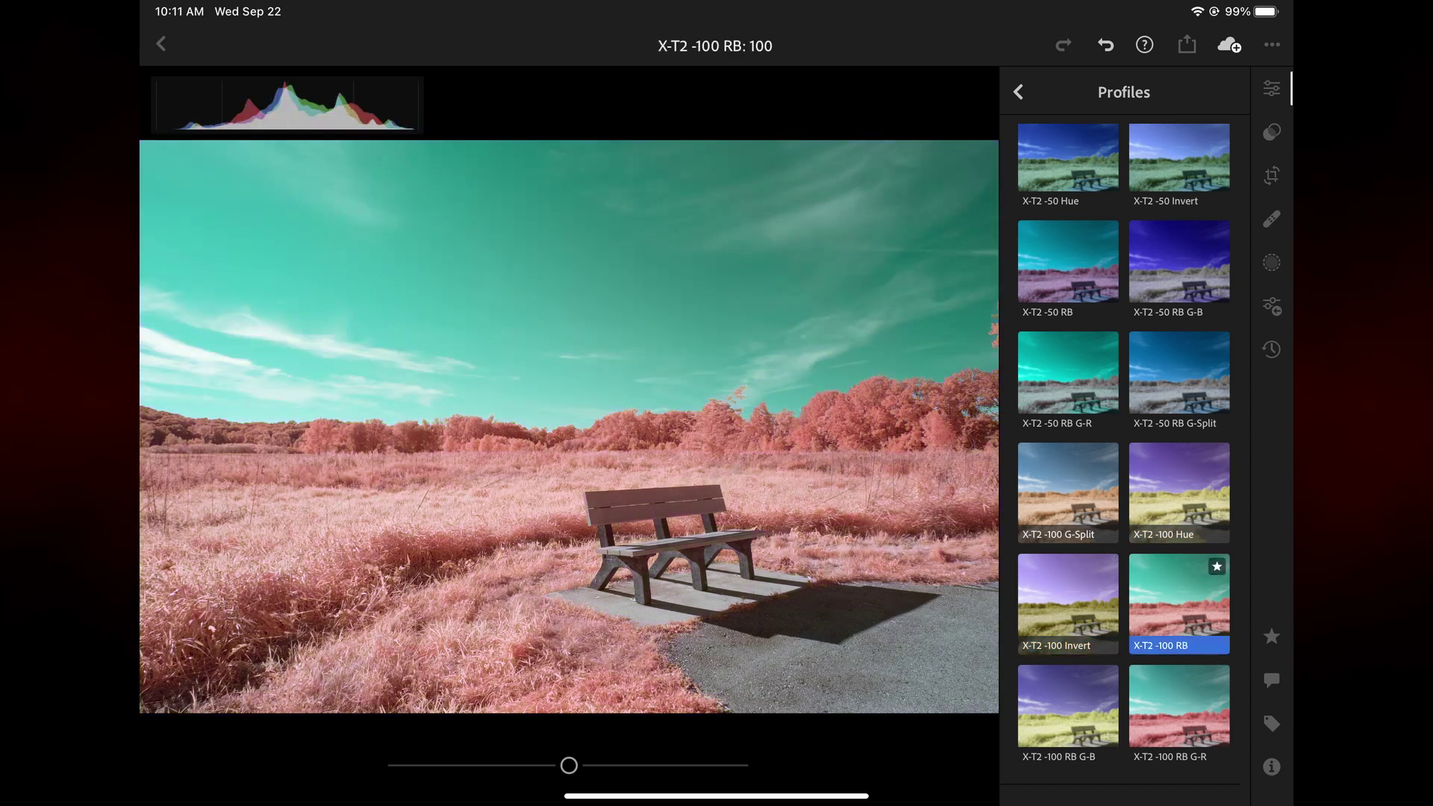
left_click(1067, 706)
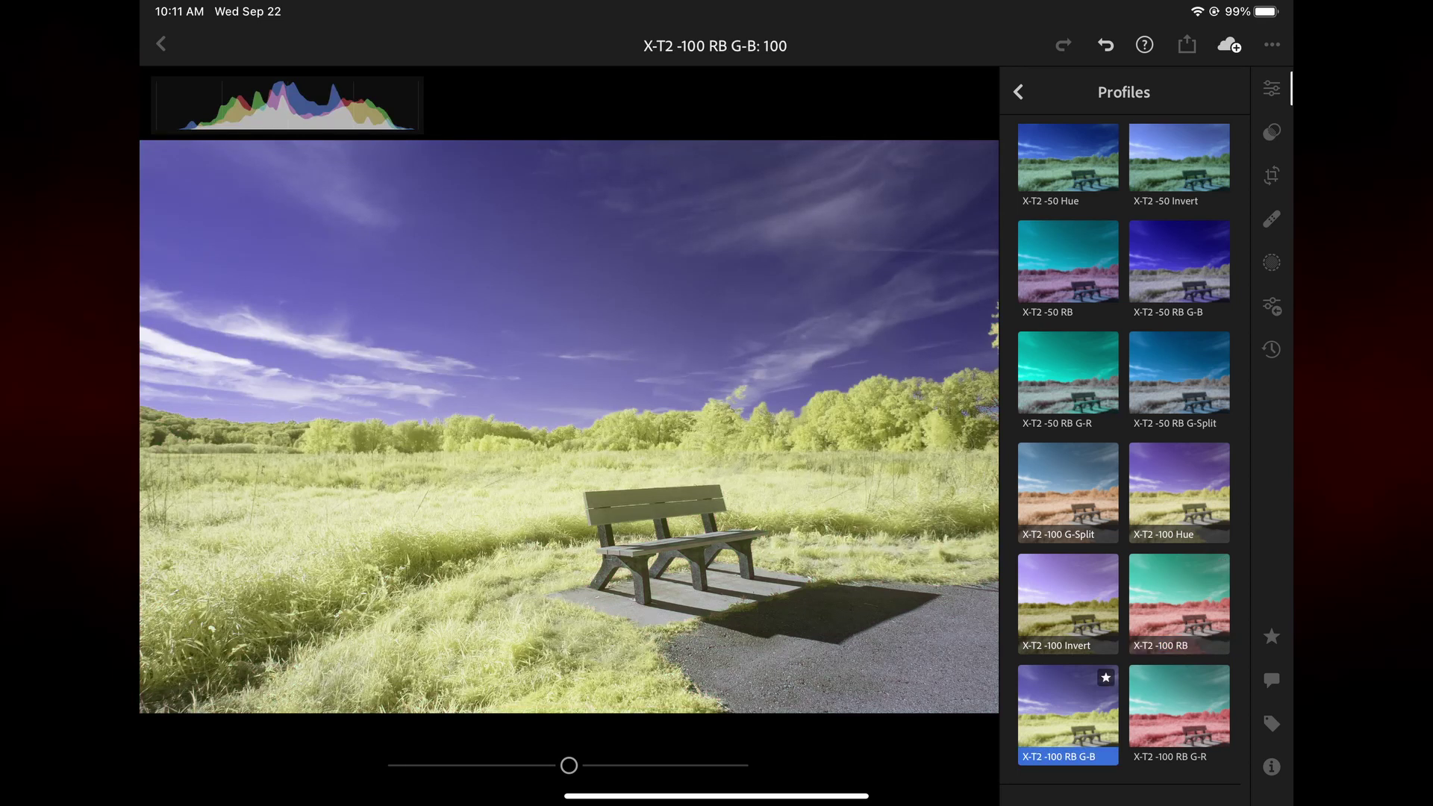
left_click(1180, 705)
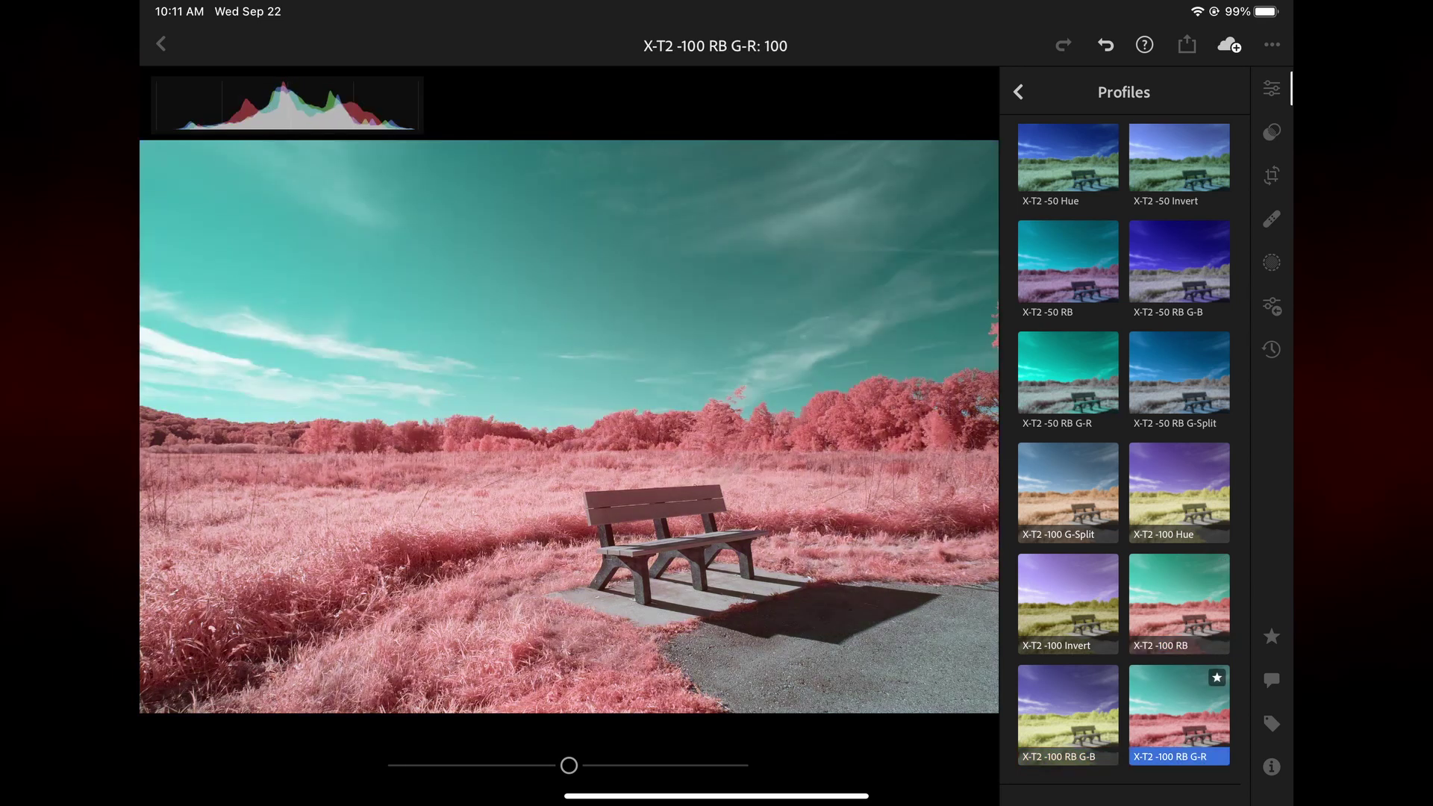
left_click(1068, 493)
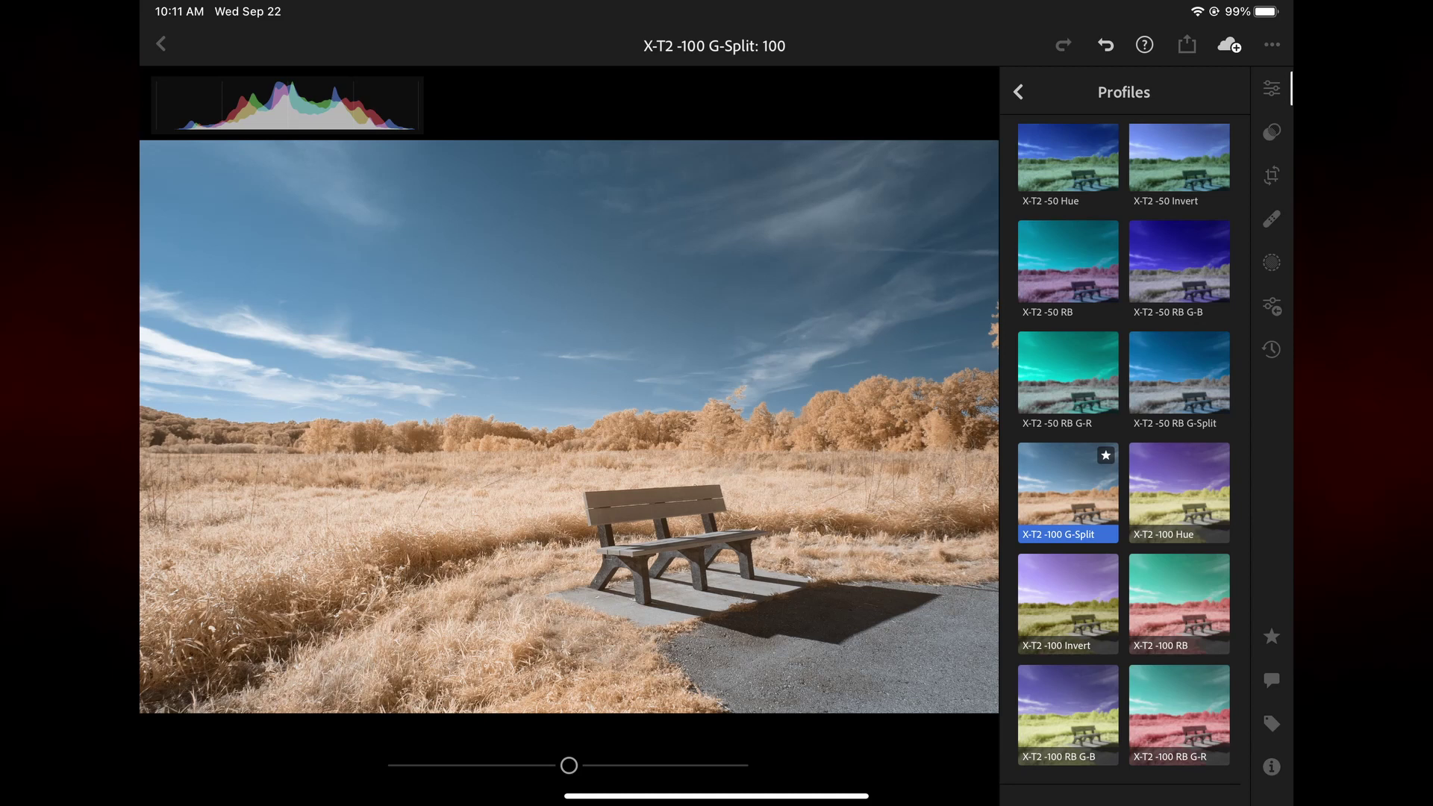
left_click(1273, 88)
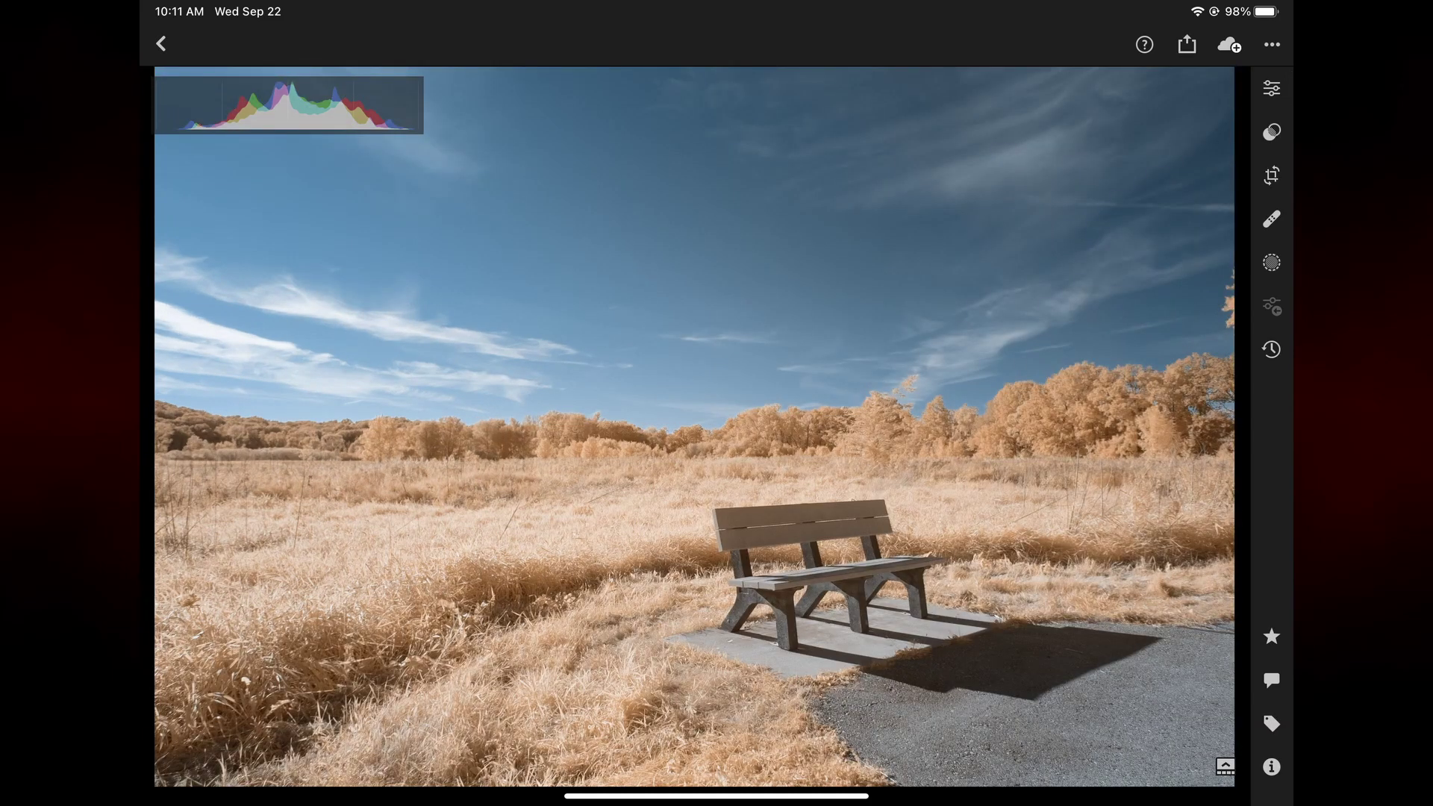